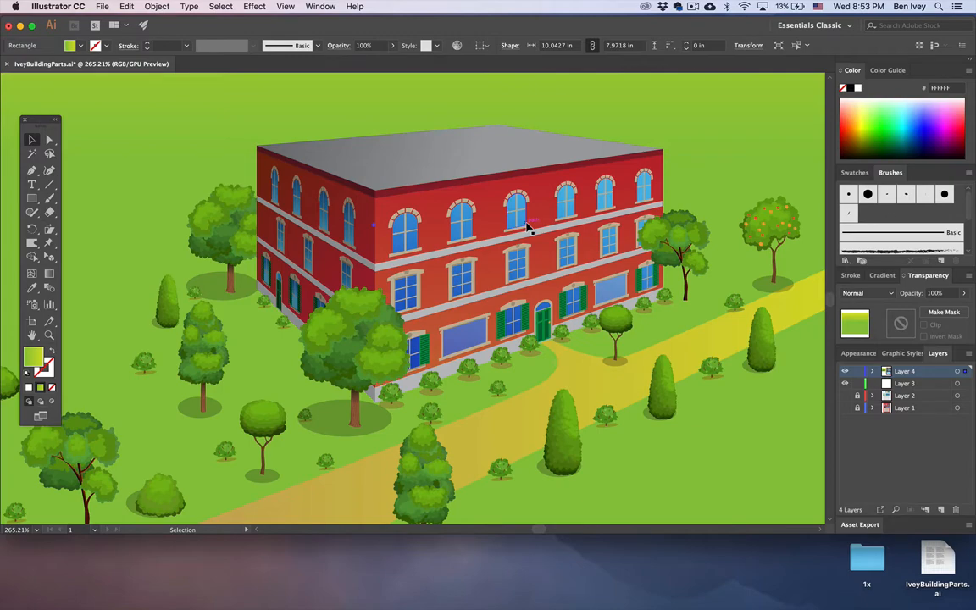
Step: Switch to the desktop, open the 3D Building folder, and preview Building Parts.jpg and look at Tree And Bush Set.ai
{"action": "key", "text": "F11"}
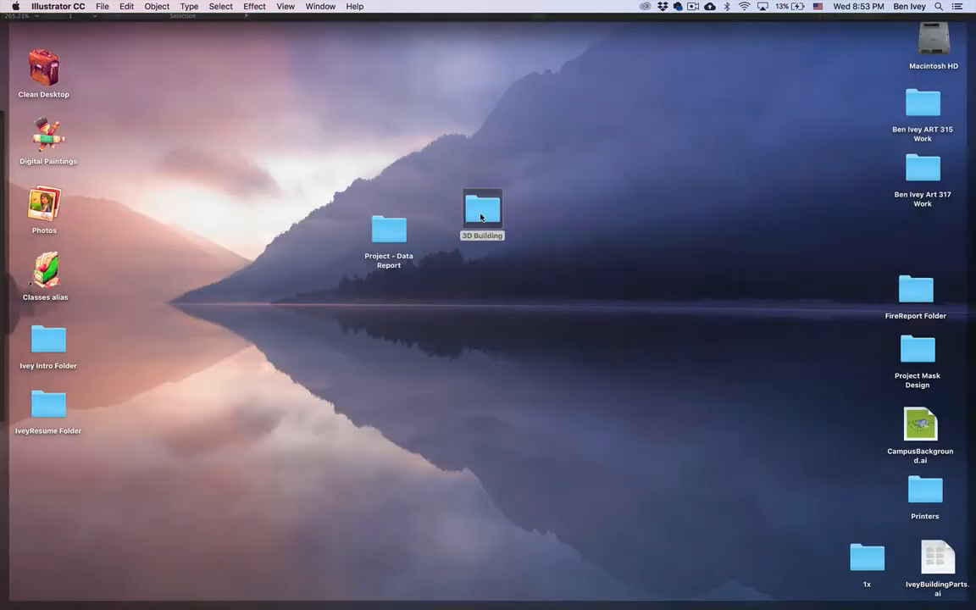
{"action": "double_click", "coordinate": [480, 217]}
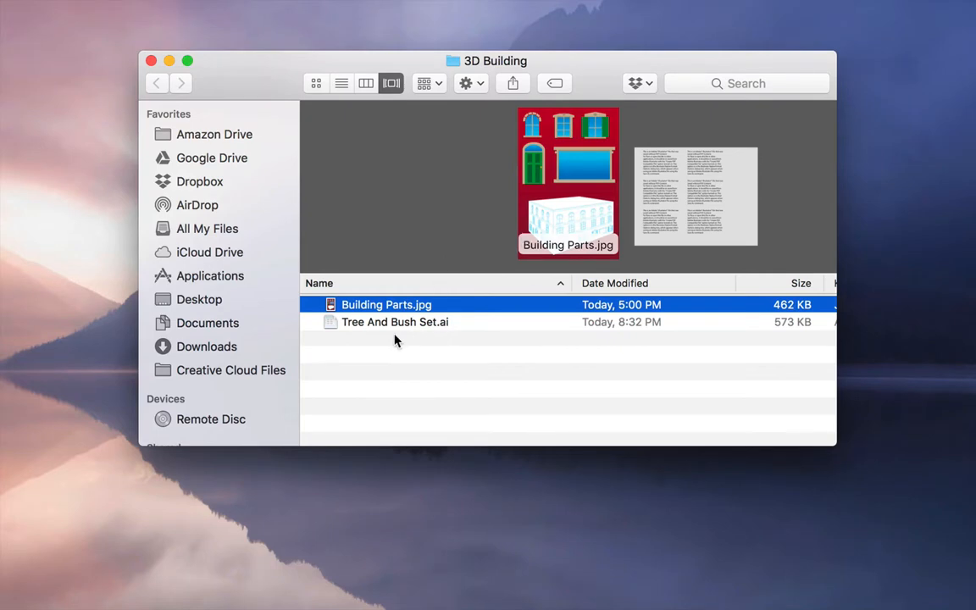
{"action": "key", "text": "space"}
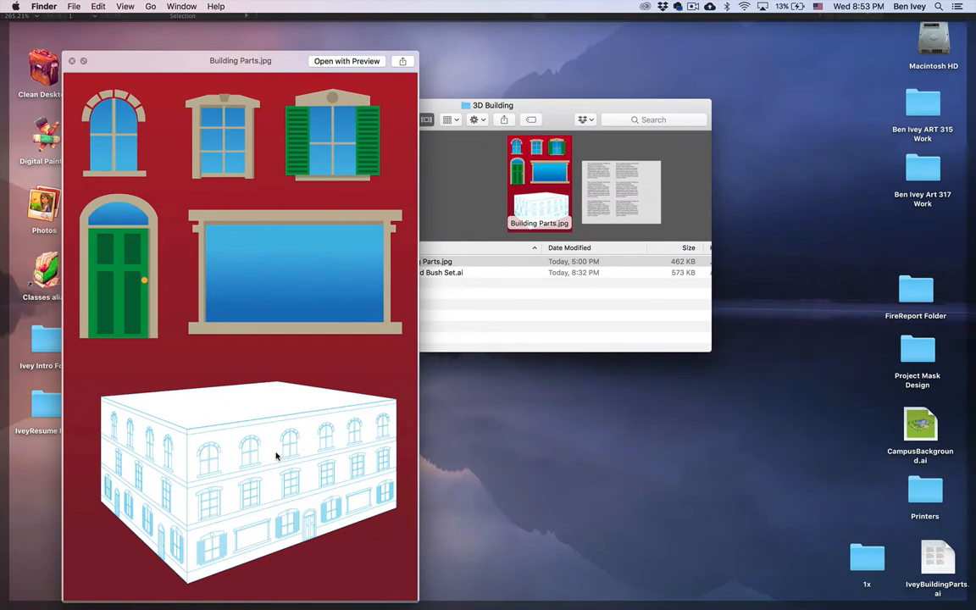
{"action": "key", "text": "space"}
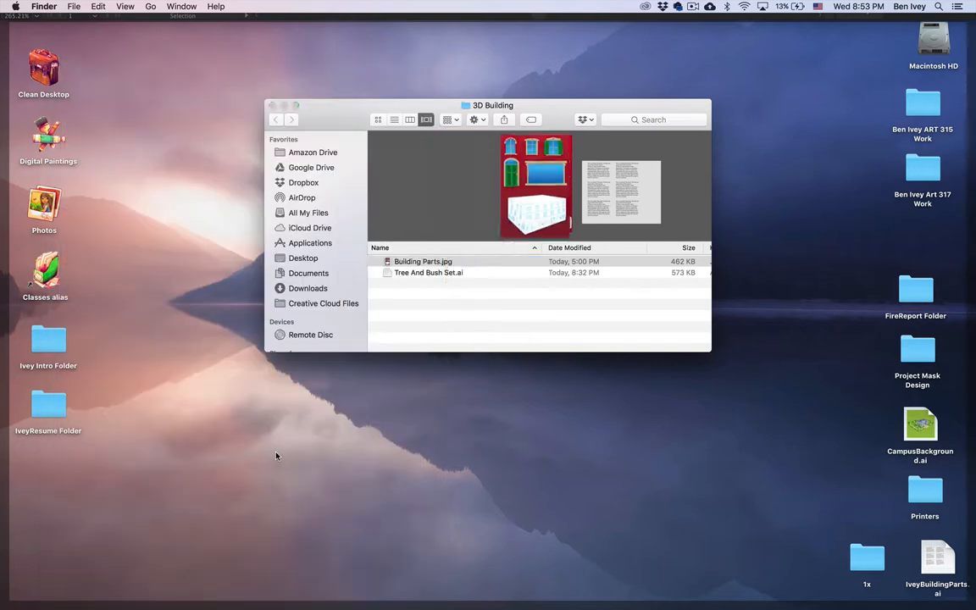
{"action": "left_click", "coordinate": [458, 273]}
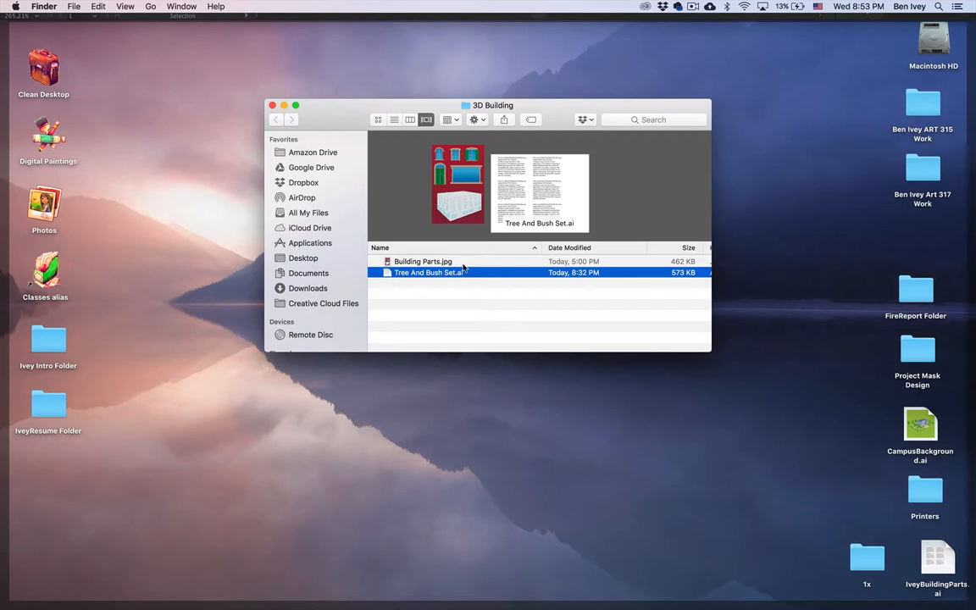
{"action": "key", "text": "cmd+w"}
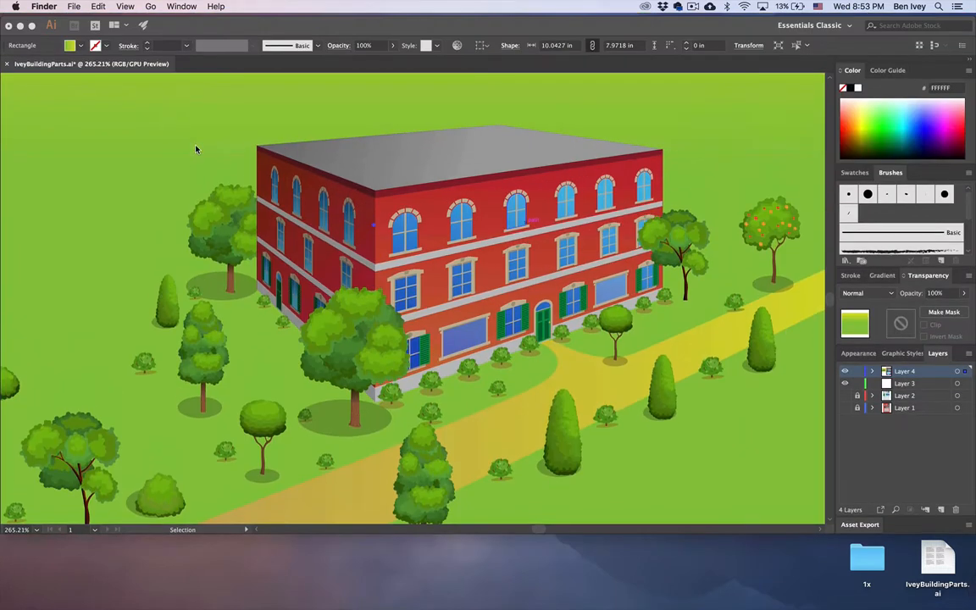
Step: Switch back to Illustrator, close the open building illustration, and set up a new landscape document with the 1280 x 1024 px Web preset
{"action": "left_click", "coordinate": [196, 149]}
{"action": "key", "text": "super+w"}
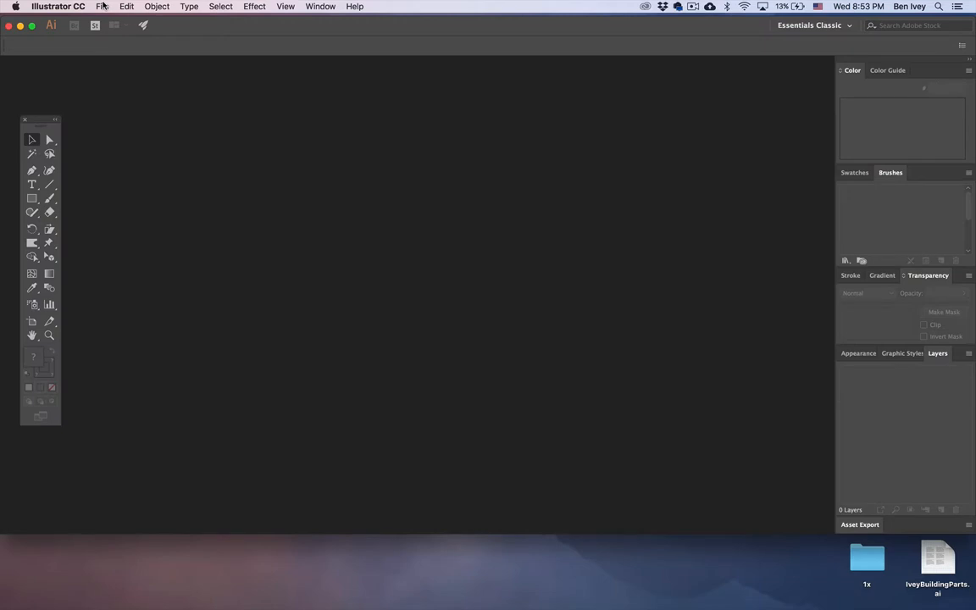
{"action": "left_click", "coordinate": [102, 6]}
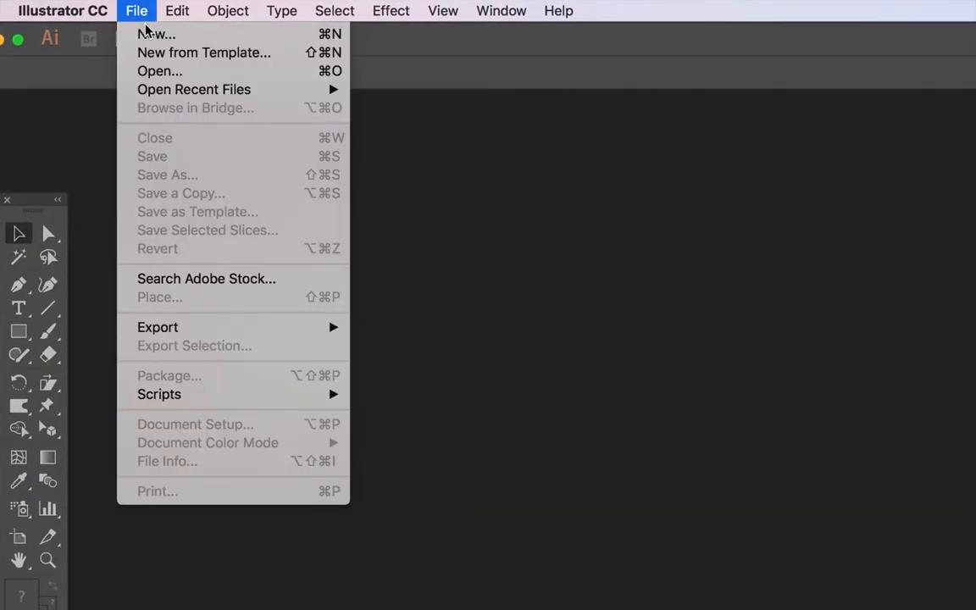
{"action": "left_click", "coordinate": [148, 34]}
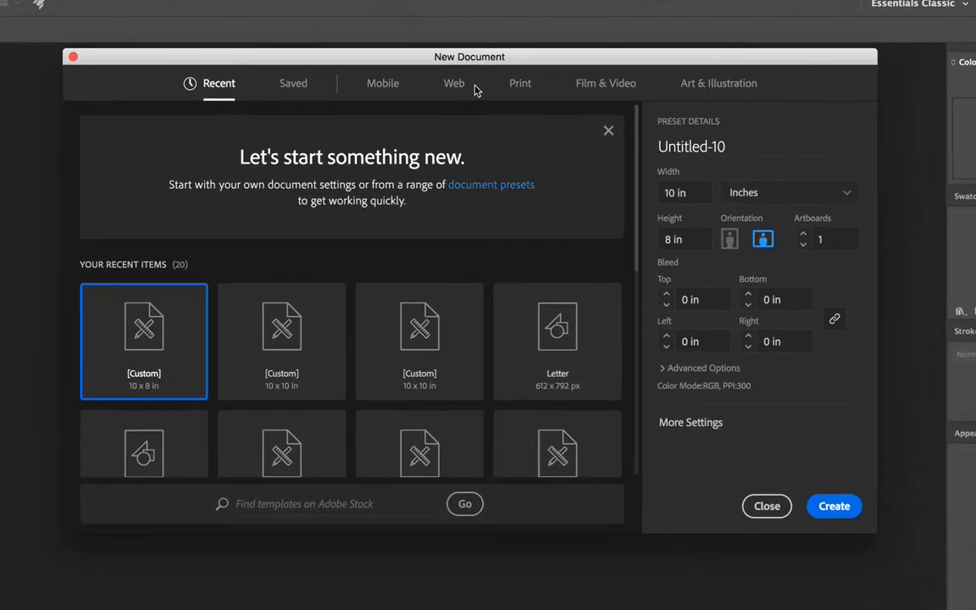
{"action": "left_click", "coordinate": [461, 90]}
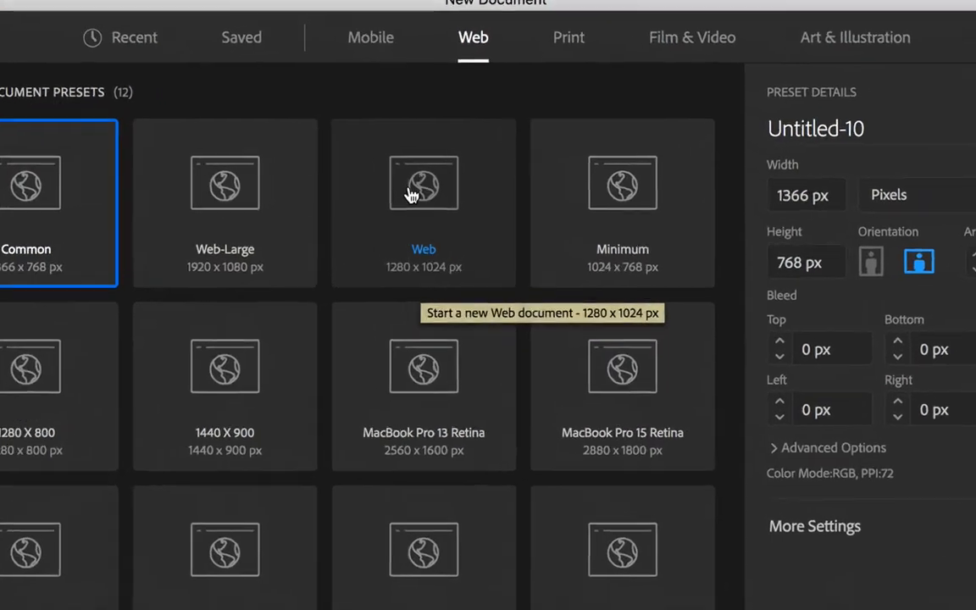
{"action": "left_click", "coordinate": [403, 276]}
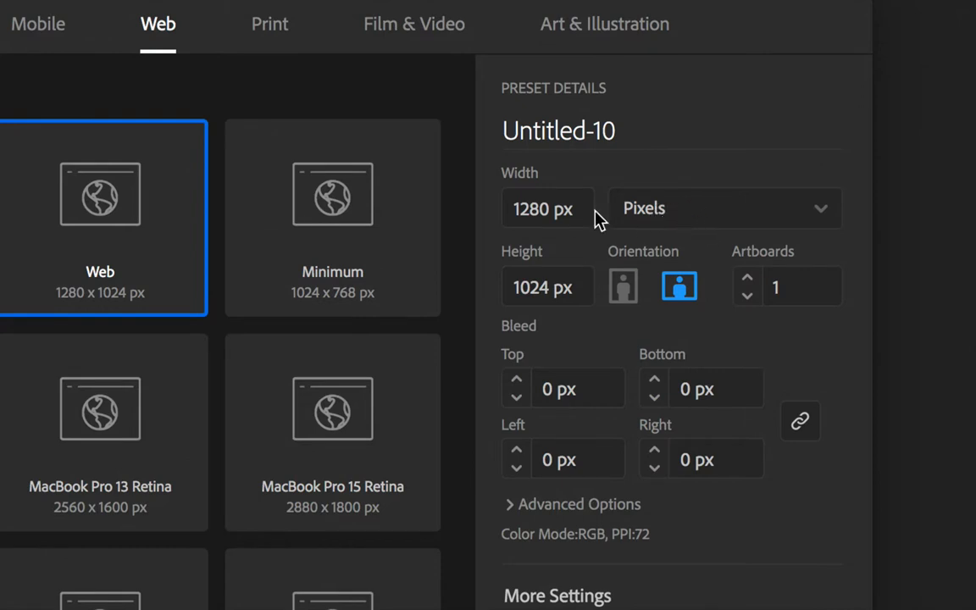
{"action": "left_click", "coordinate": [682, 288]}
Step: Name the new document 3D Building, set its raster effects to High (300 ppi), and create it
{"action": "left_click", "coordinate": [584, 134]}
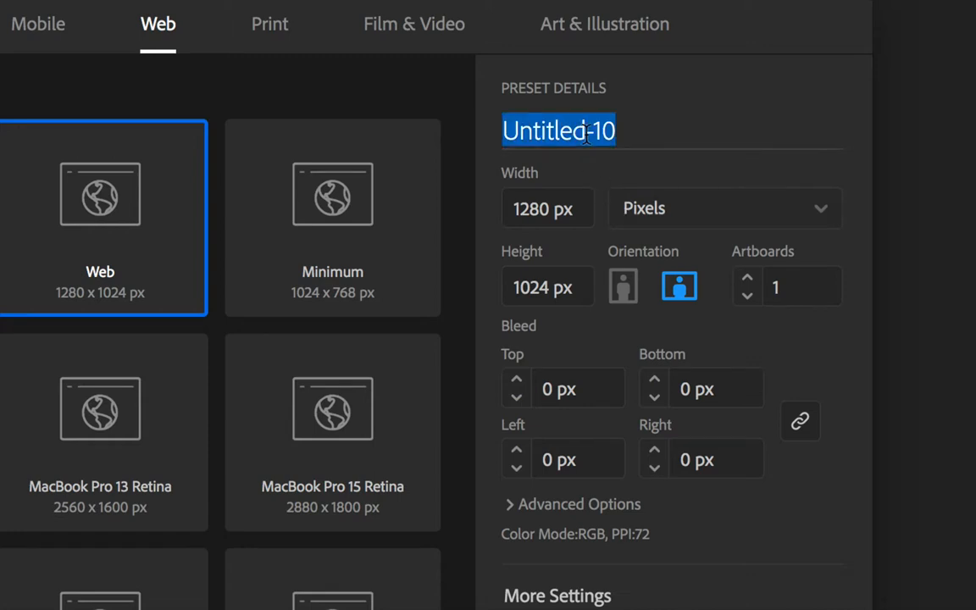
{"action": "type", "text": "3D Buil"}
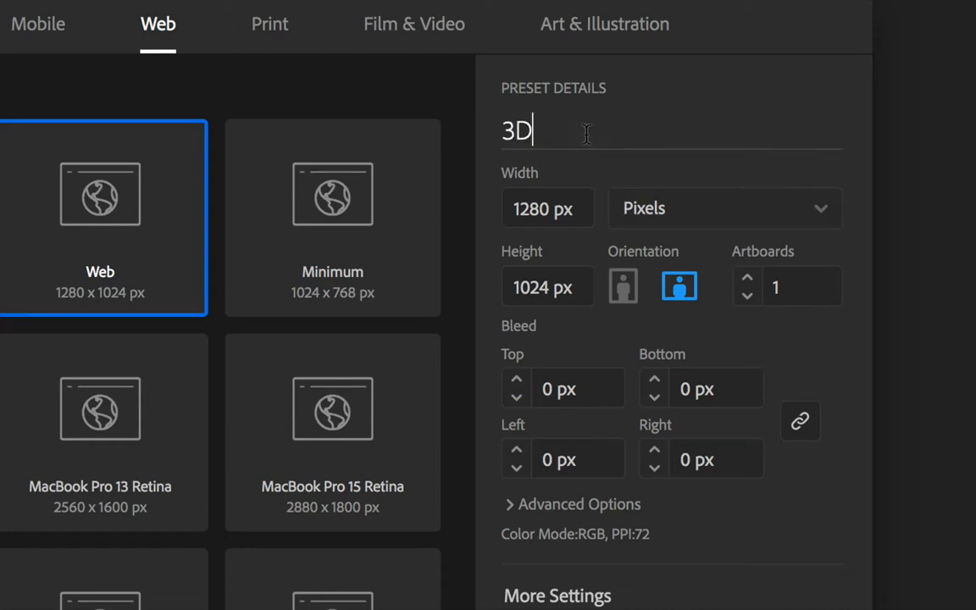
{"action": "type", "text": "ding"}
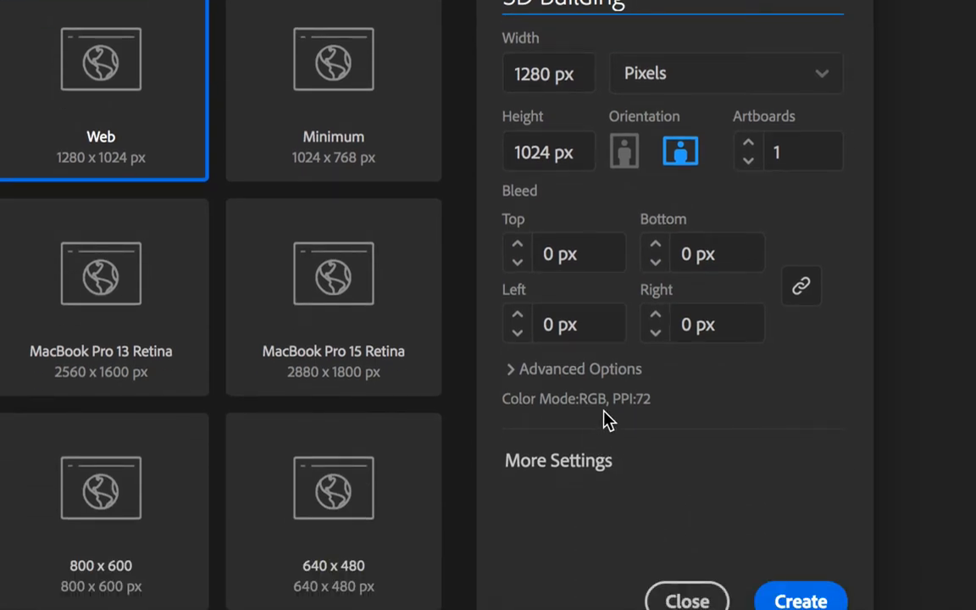
{"action": "left_click", "coordinate": [510, 374]}
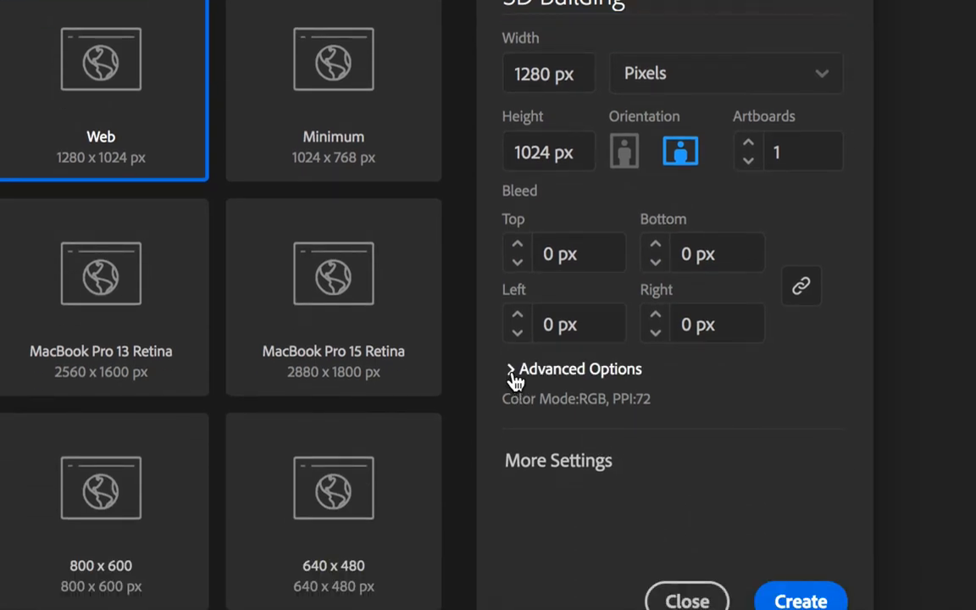
{"action": "left_click", "coordinate": [511, 373]}
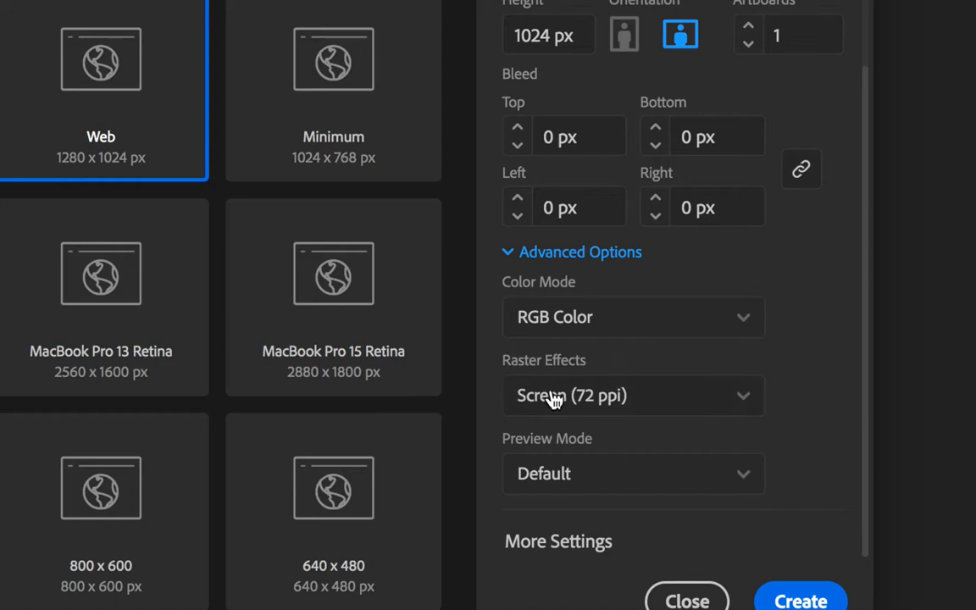
{"action": "left_click", "coordinate": [592, 399]}
{"action": "left_click", "coordinate": [616, 438]}
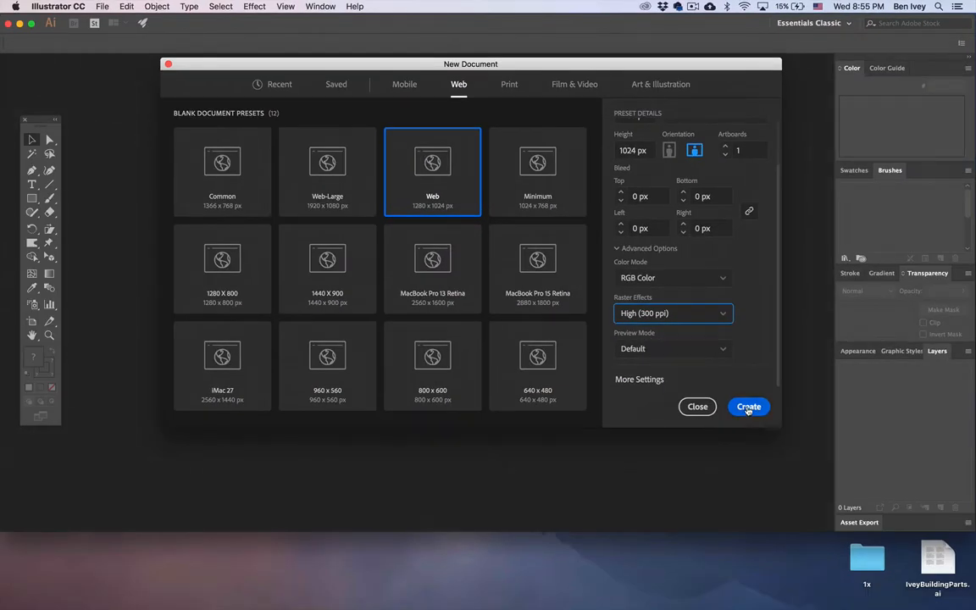
{"action": "left_click", "coordinate": [748, 407]}
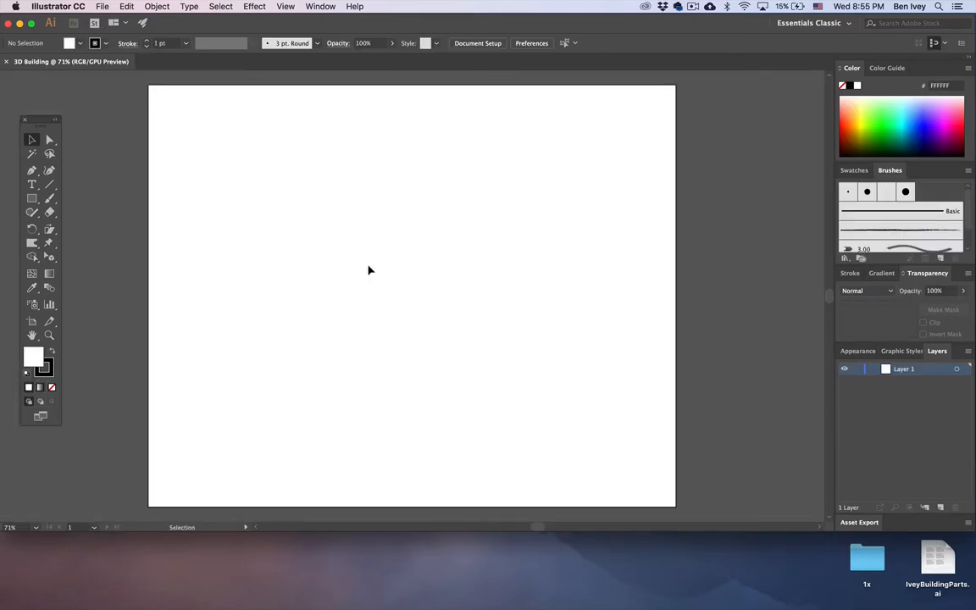
Step: Place Building Parts.jpg from the 3D Building folder on the artboard at full size as an embedded image
{"action": "left_click", "coordinate": [103, 6]}
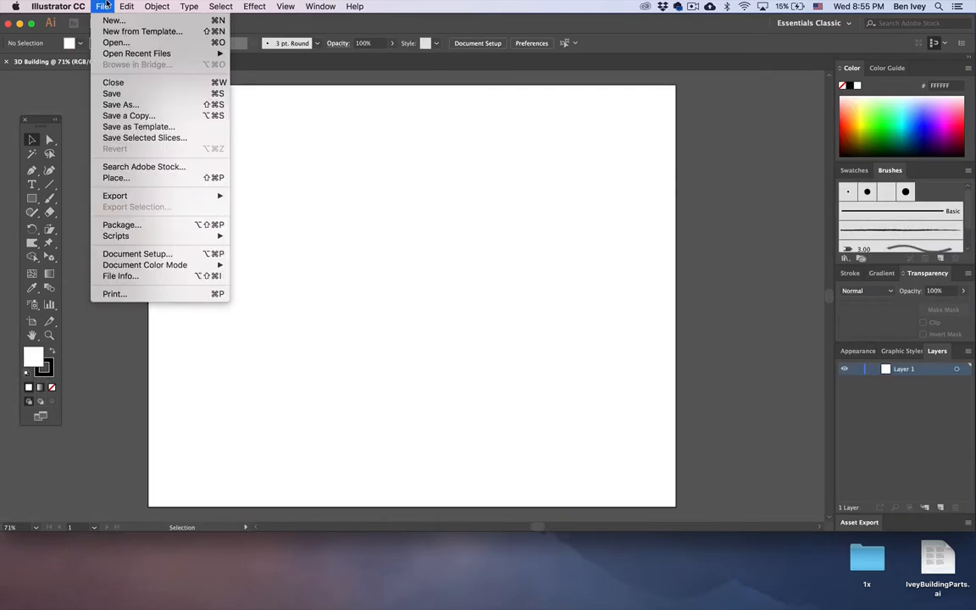
{"action": "left_click", "coordinate": [144, 179]}
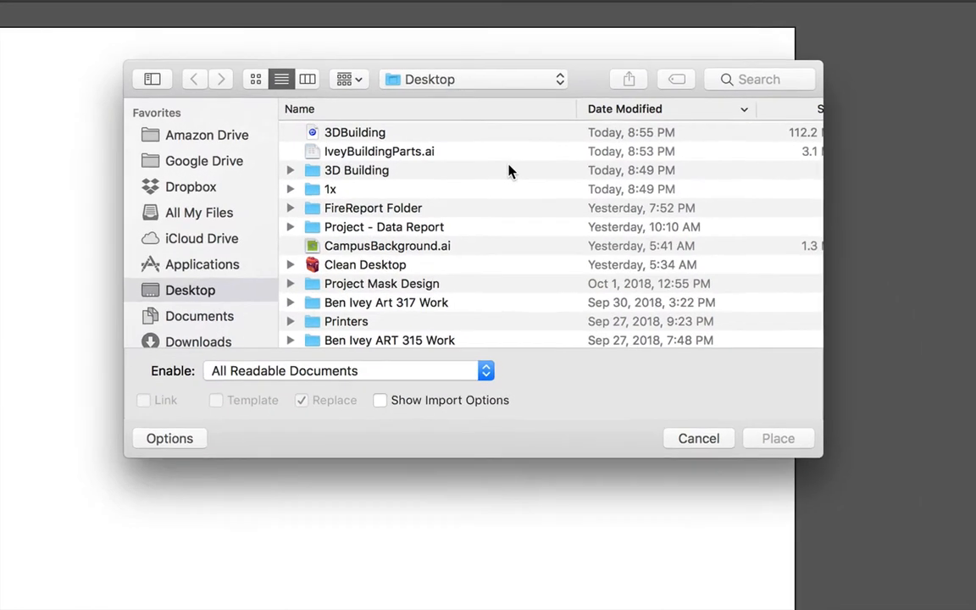
{"action": "left_click", "coordinate": [422, 169]}
{"action": "double_click", "coordinate": [359, 173]}
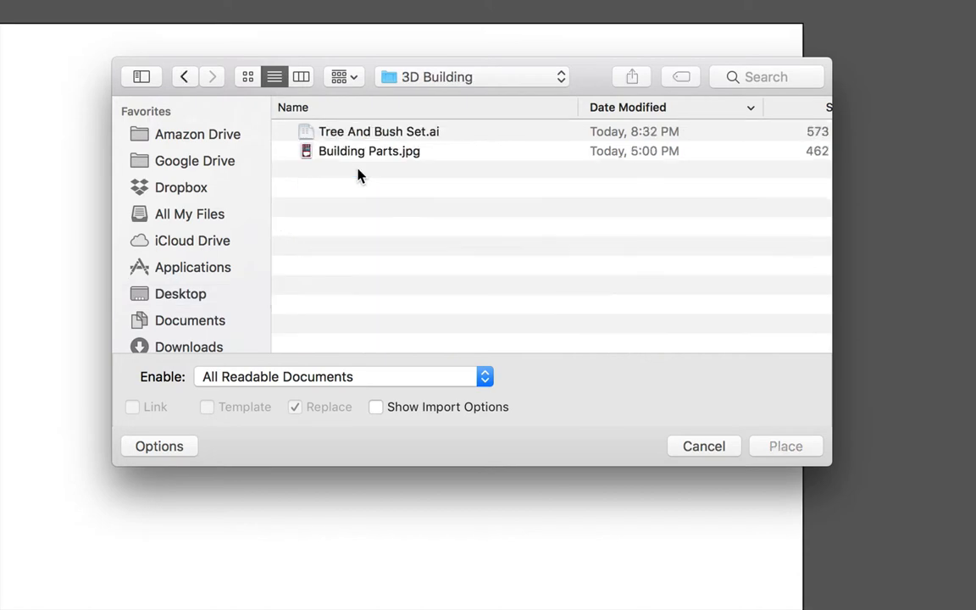
{"action": "left_click", "coordinate": [324, 157]}
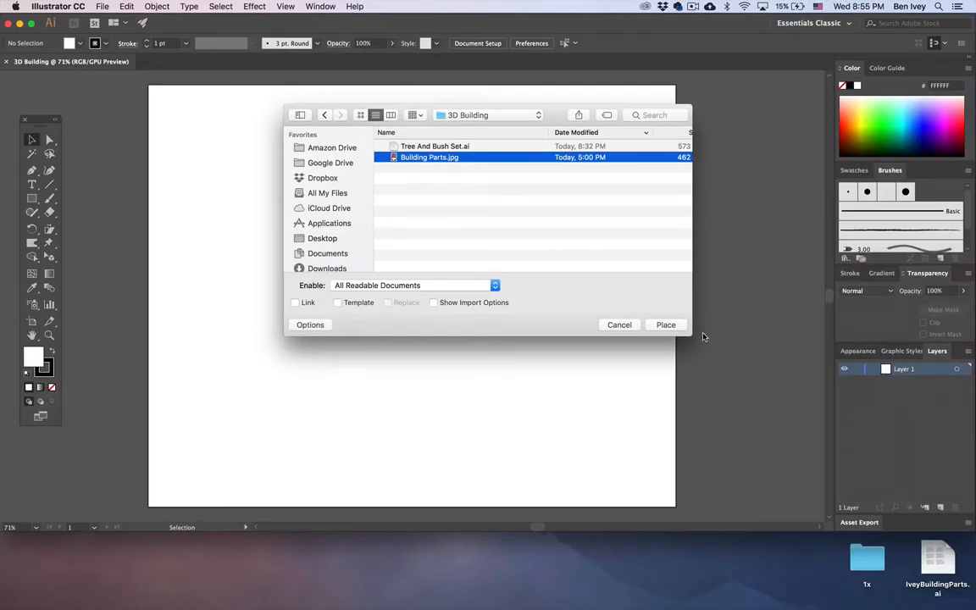
{"action": "left_click", "coordinate": [786, 445]}
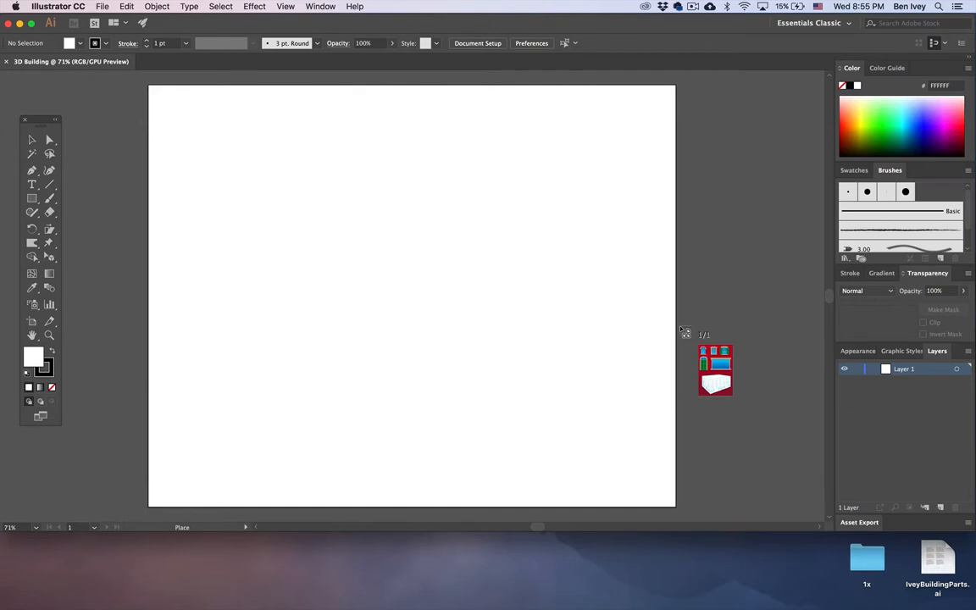
{"action": "left_click", "coordinate": [278, 93]}
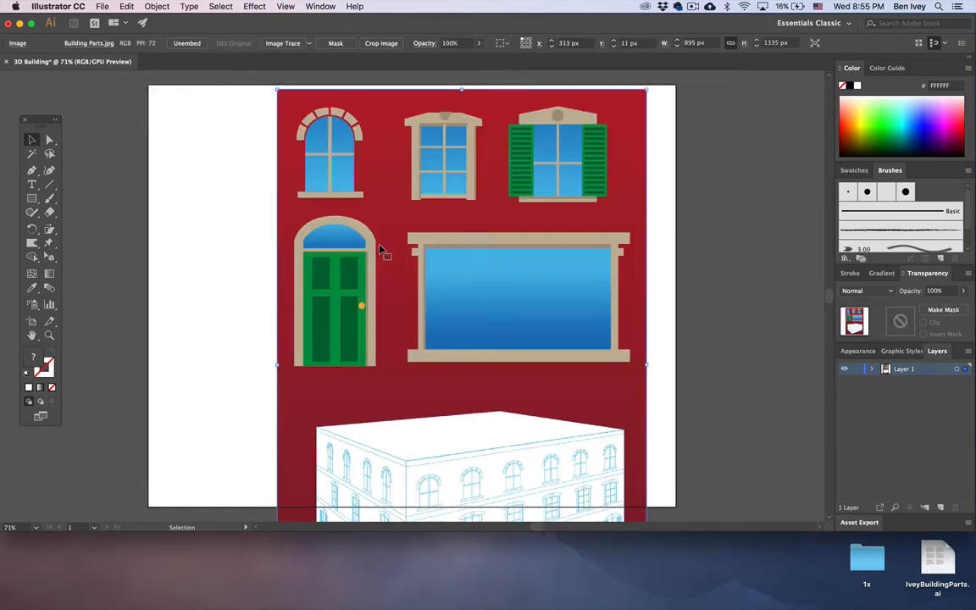
Step: Move the placed building parts image off the artboard to the empty area beyond its right edge
{"action": "left_click_drag", "start_coordinate": [419, 237], "coordinate": [794, 235]}
{"action": "scroll", "coordinate": [794, 235], "scroll_direction": "right", "scroll_amount": 10}
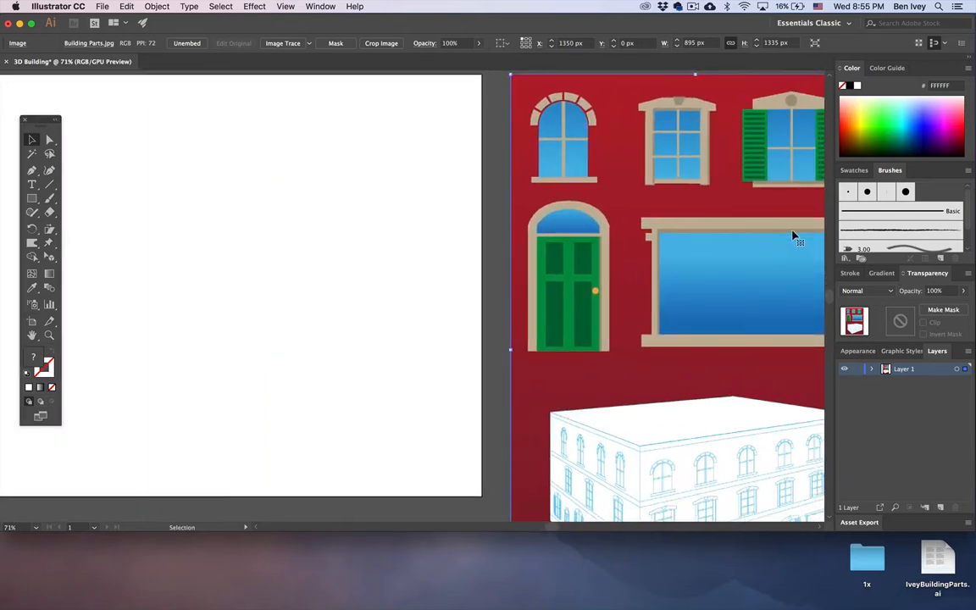
{"action": "left_click_drag", "start_coordinate": [608, 182], "coordinate": [674, 182]}
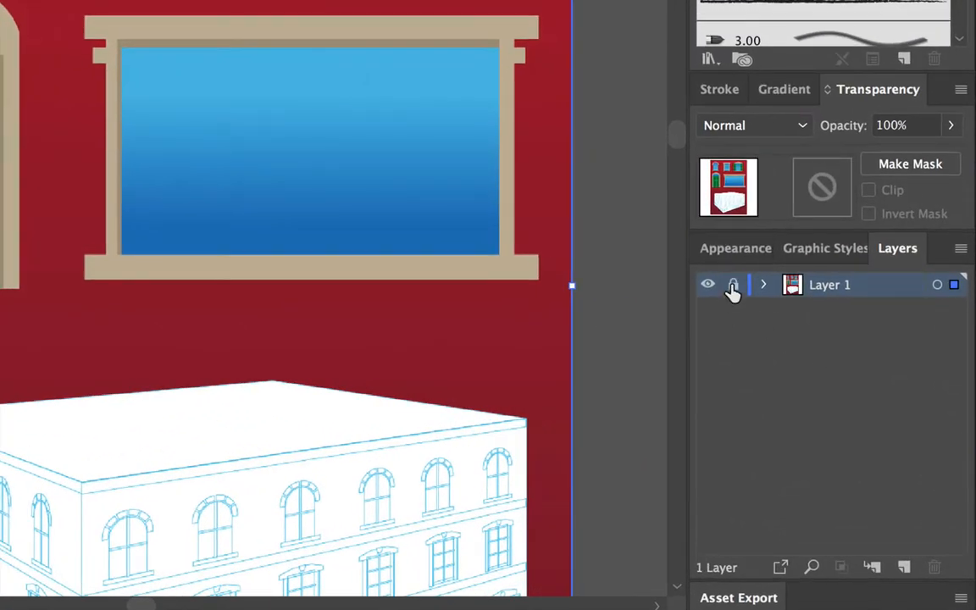
Step: Lock Layer 1 and add a new layer above it named Building Parts
{"action": "left_click", "coordinate": [733, 285]}
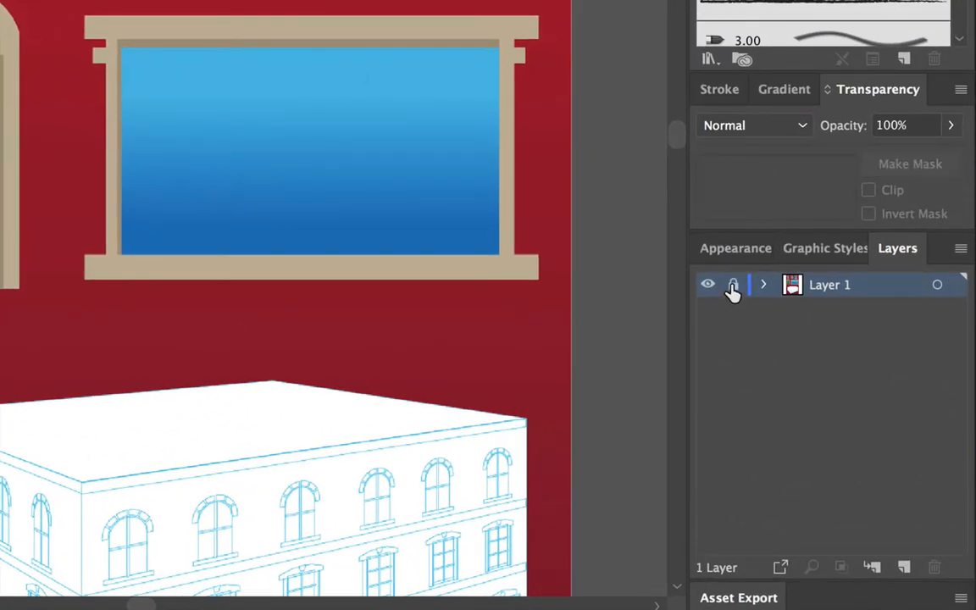
{"action": "left_click", "coordinate": [904, 568]}
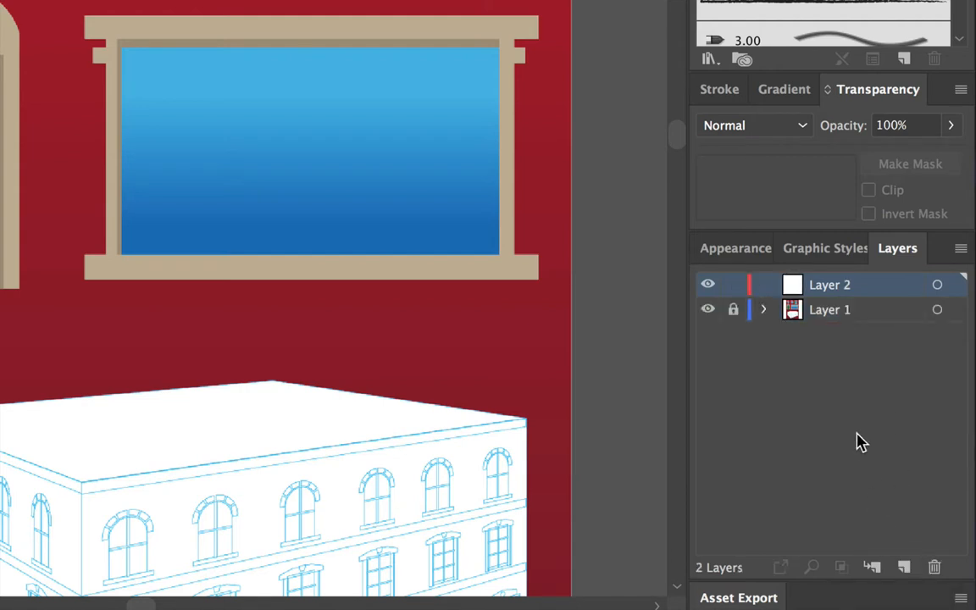
{"action": "double_click", "coordinate": [829, 286]}
{"action": "type", "text": "Bui"}
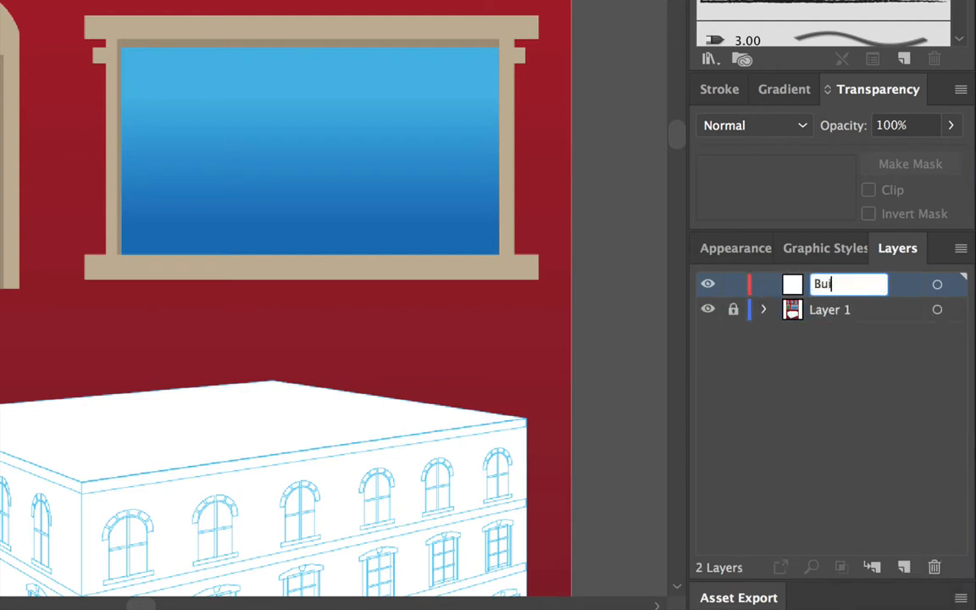
{"action": "type", "text": "lding Parts"}
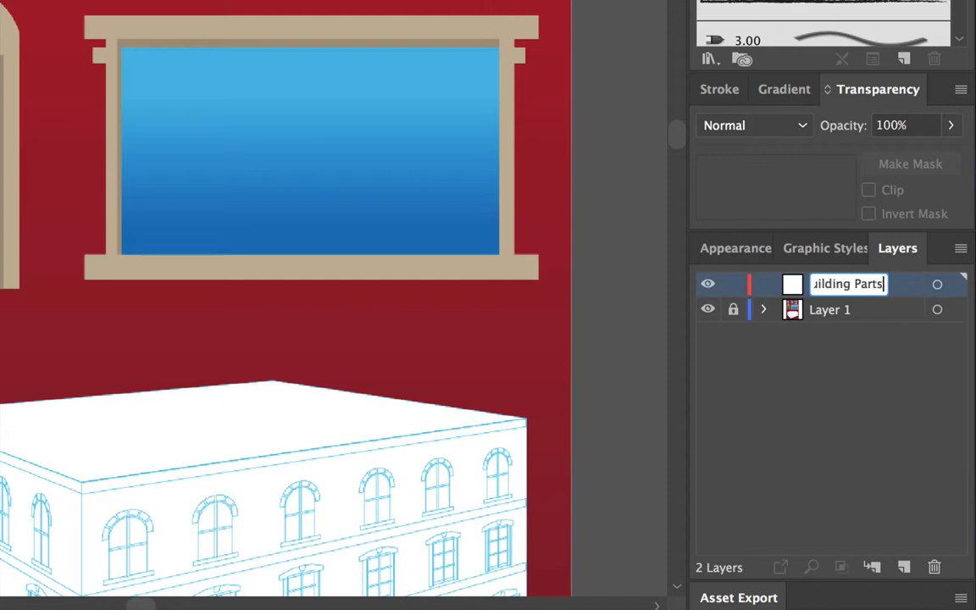
{"action": "key", "text": "Return"}
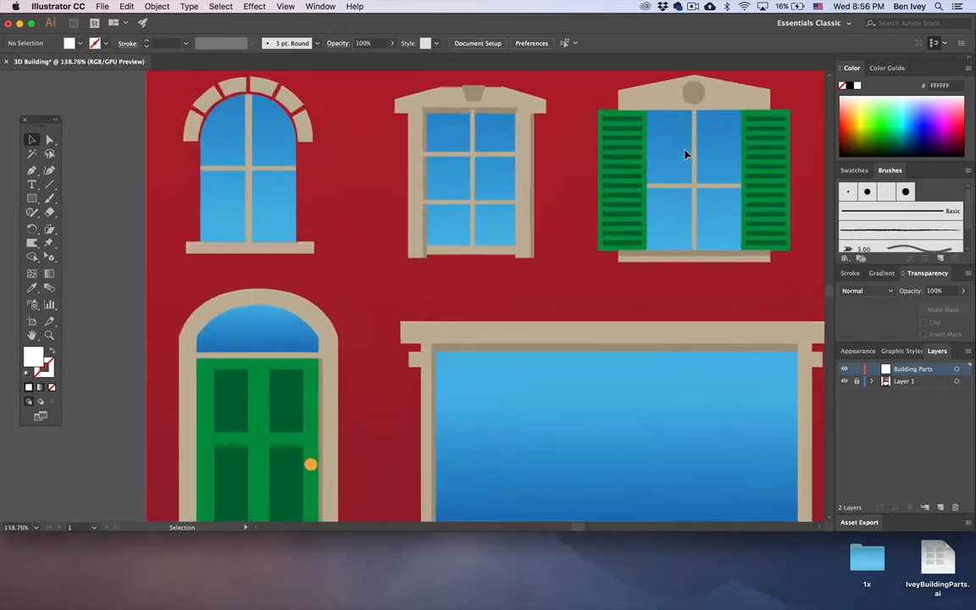
Step: Sample the light beige of the shuttered window's pediment and save it as a global swatch, R=195 G=181 B=155
{"action": "scroll", "coordinate": [686, 154], "scroll_direction": "up", "scroll_amount": 3}
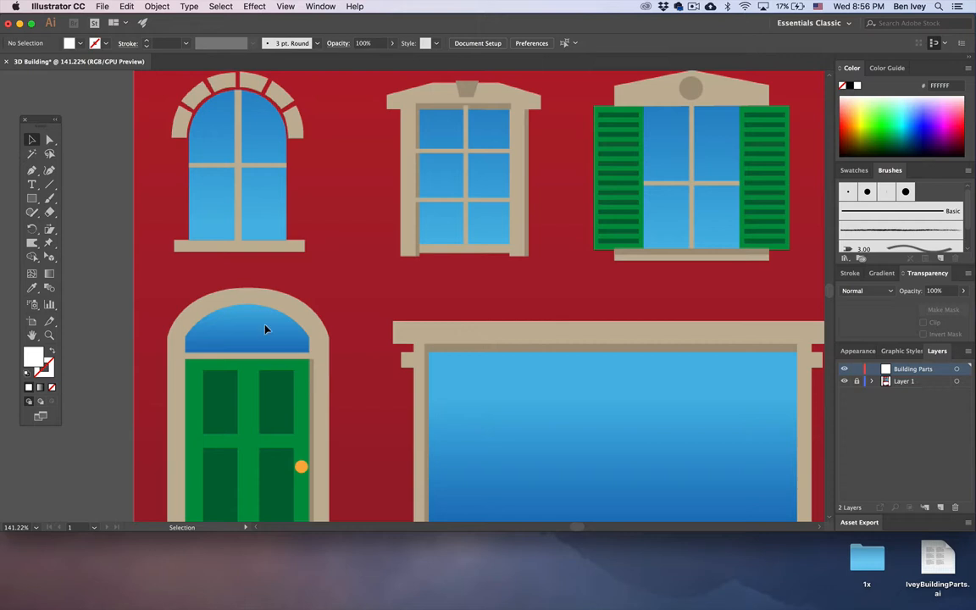
{"action": "scroll", "coordinate": [266, 328], "scroll_direction": "up", "scroll_amount": 2}
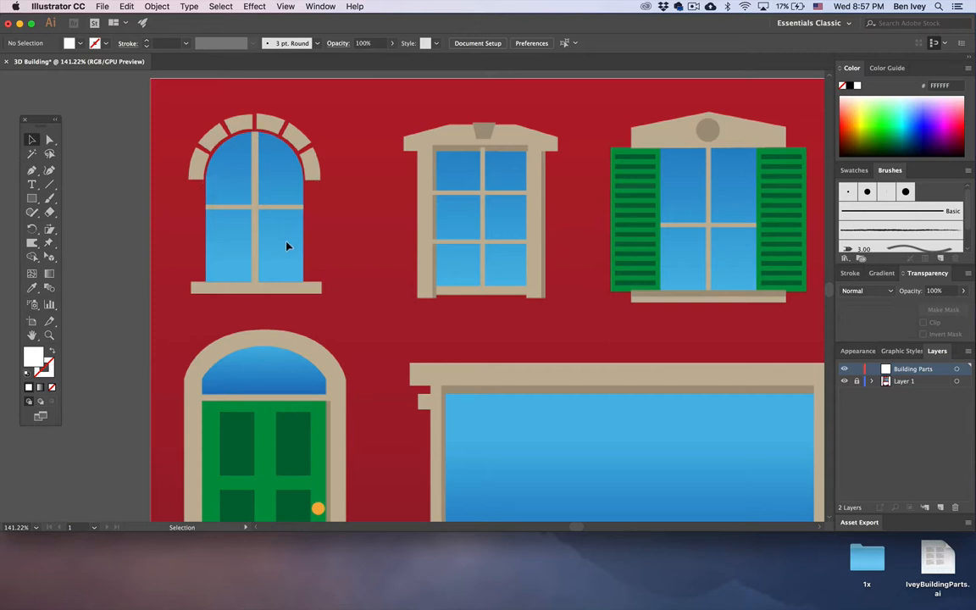
{"action": "scroll", "coordinate": [434, 280], "scroll_direction": "right", "scroll_amount": 5}
{"action": "scroll", "coordinate": [434, 281], "scroll_direction": "down", "scroll_amount": 1}
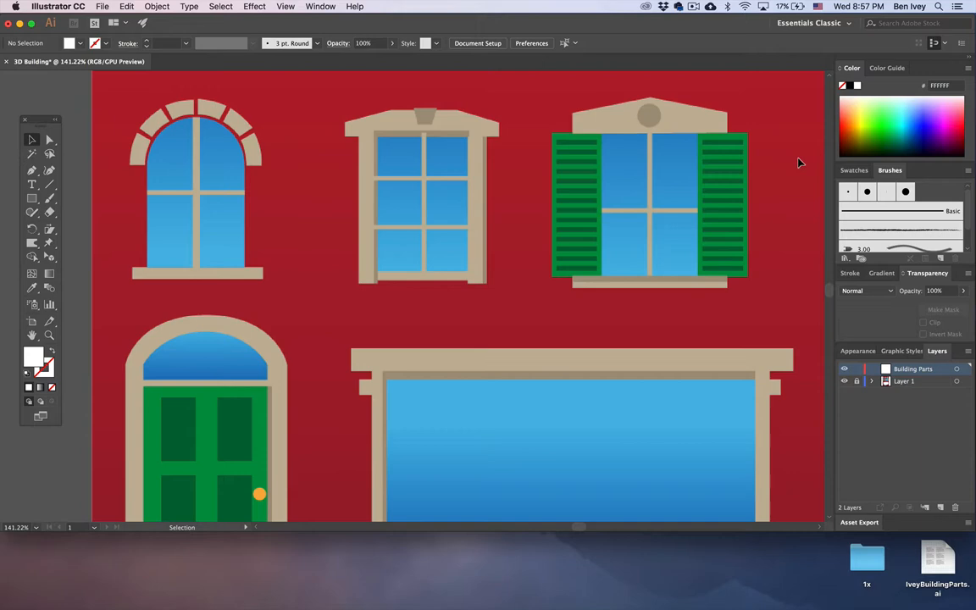
{"action": "key", "text": "i"}
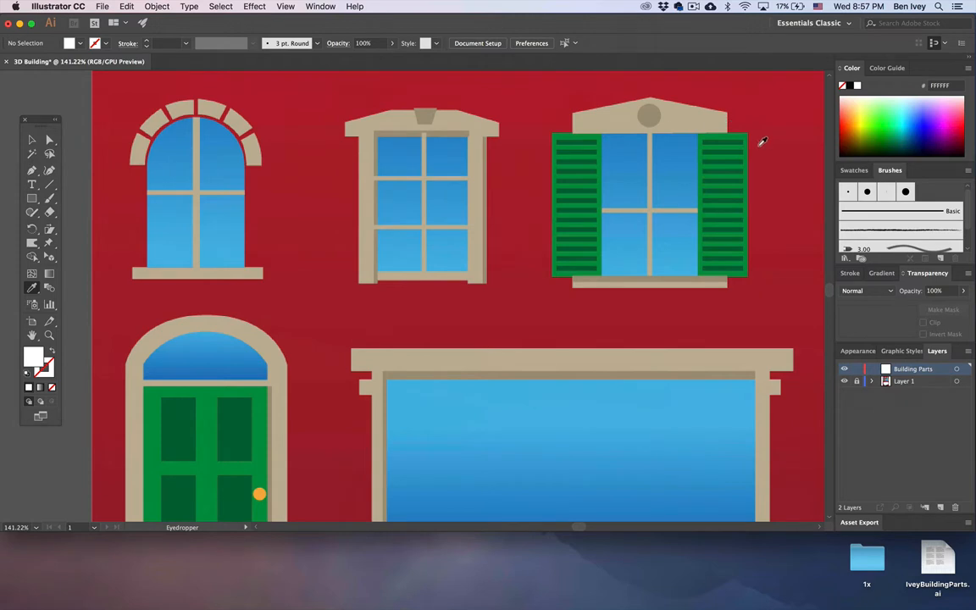
{"action": "left_click", "coordinate": [855, 171]}
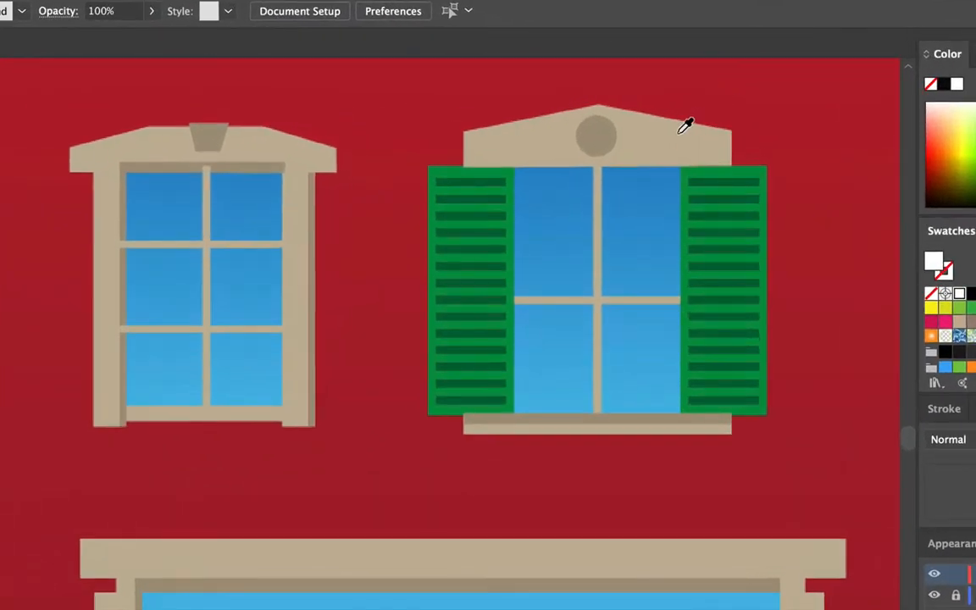
{"action": "left_click", "coordinate": [667, 127]}
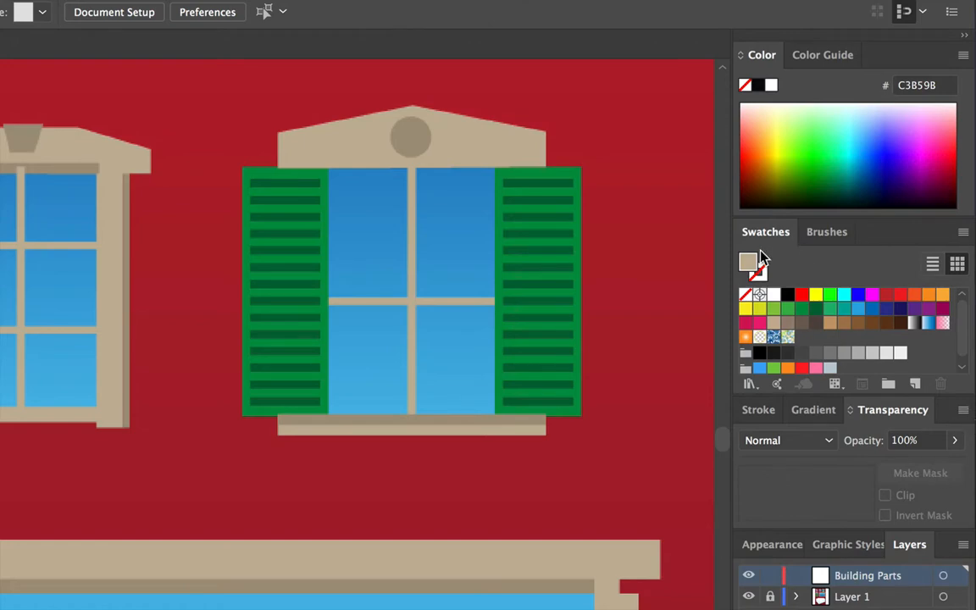
{"action": "left_click", "coordinate": [916, 386]}
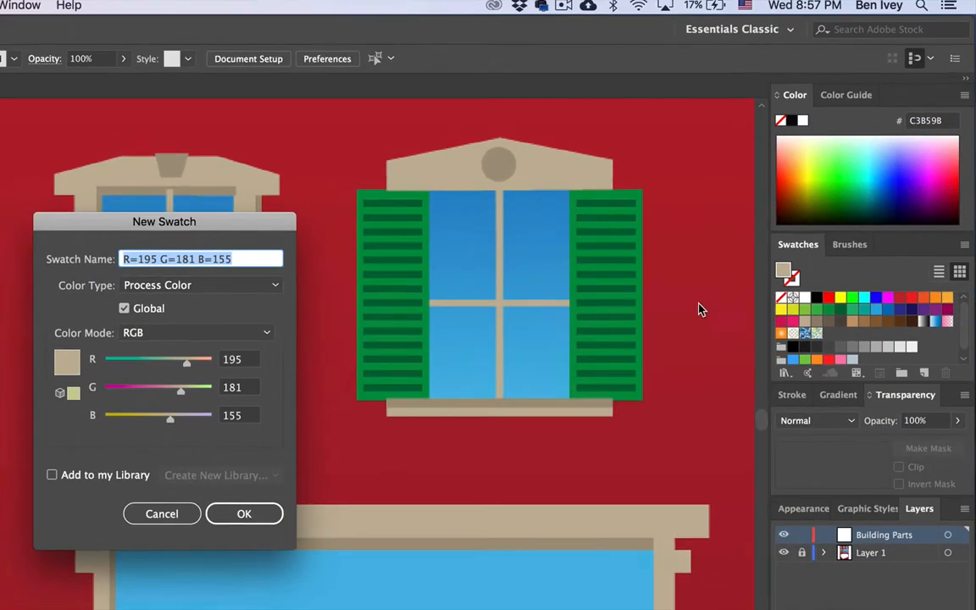
{"action": "left_click_drag", "start_coordinate": [269, 219], "coordinate": [284, 202]}
{"action": "left_click", "coordinate": [284, 497]}
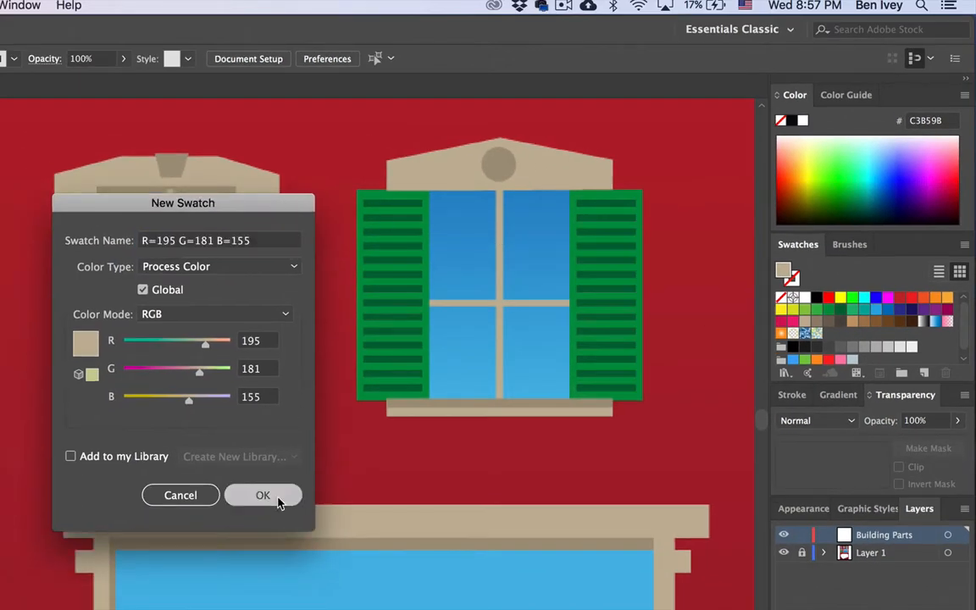
Step: Sample the darker beige circle in the pediment and save it as a global swatch, R=165 G=150 B=126
{"action": "left_click", "coordinate": [507, 160]}
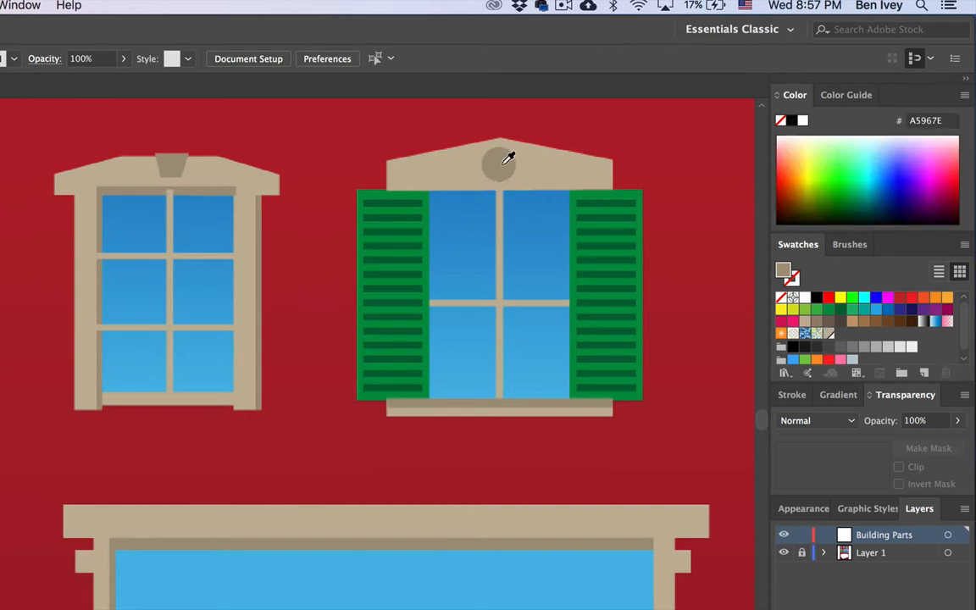
{"action": "left_click", "coordinate": [925, 374]}
{"action": "left_click", "coordinate": [263, 494]}
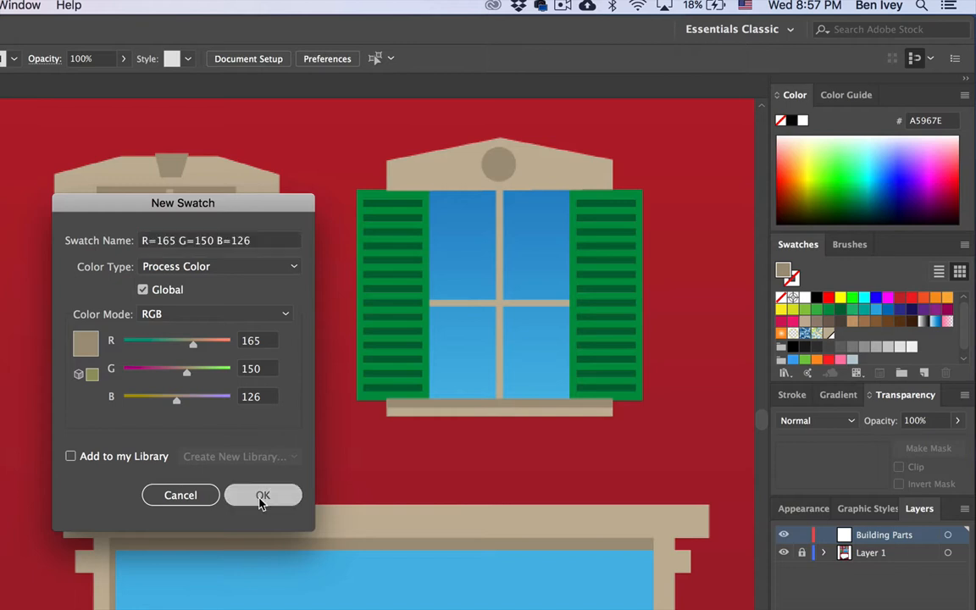
Step: Save the shutter's bright green 009443 and its dark slat green 006838 as two new swatches
{"action": "left_click", "coordinate": [423, 195]}
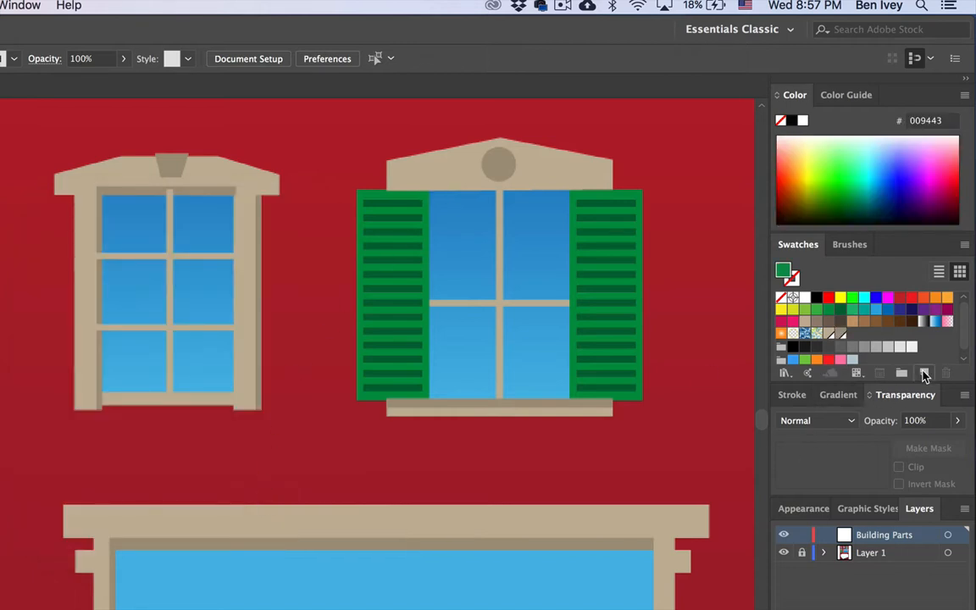
{"action": "left_click", "coordinate": [924, 372]}
{"action": "left_click", "coordinate": [280, 500]}
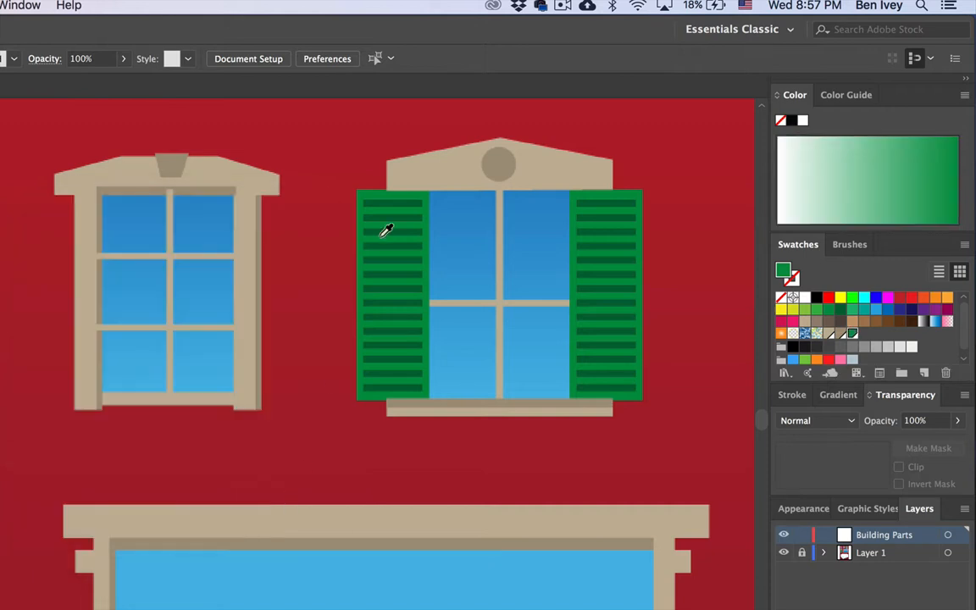
{"action": "left_click", "coordinate": [391, 196]}
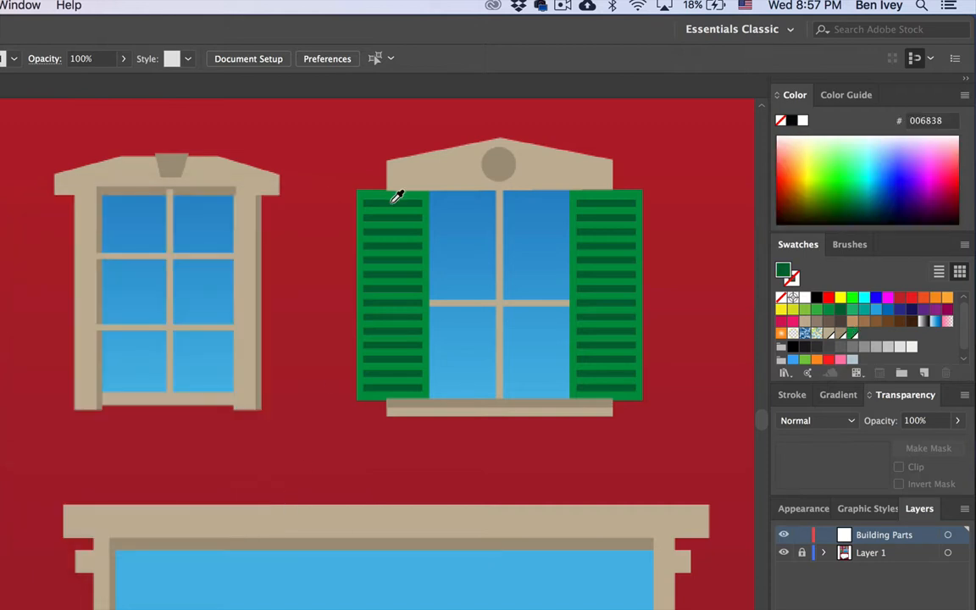
{"action": "left_click", "coordinate": [923, 373]}
{"action": "left_click", "coordinate": [286, 500]}
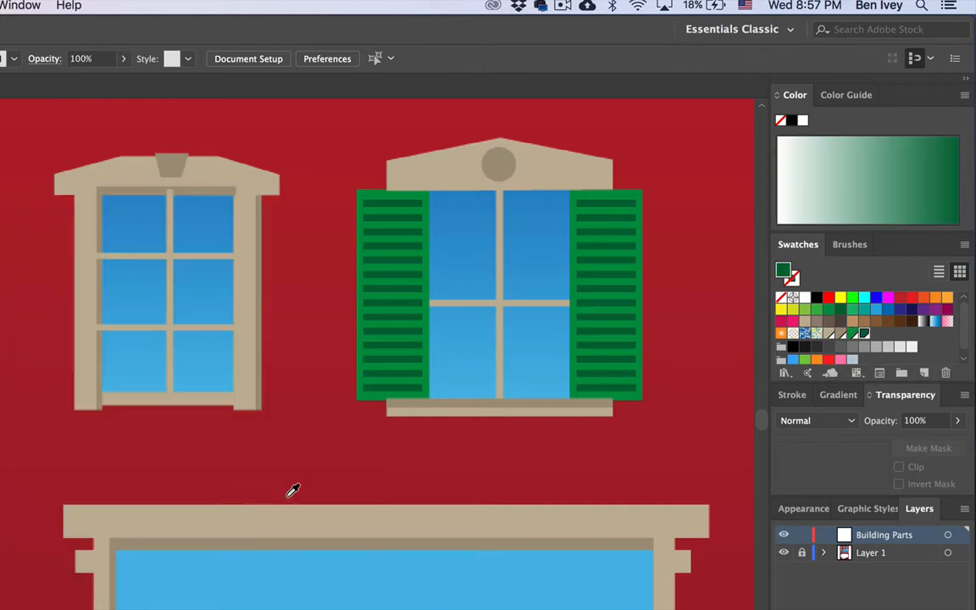
Step: Sample the light blue of the large window's upper glass and save it as a global swatch, R=75 G=184 B=230
{"action": "scroll", "coordinate": [568, 381], "scroll_direction": "down", "scroll_amount": 1}
{"action": "scroll", "coordinate": [556, 390], "scroll_direction": "down", "scroll_amount": 6}
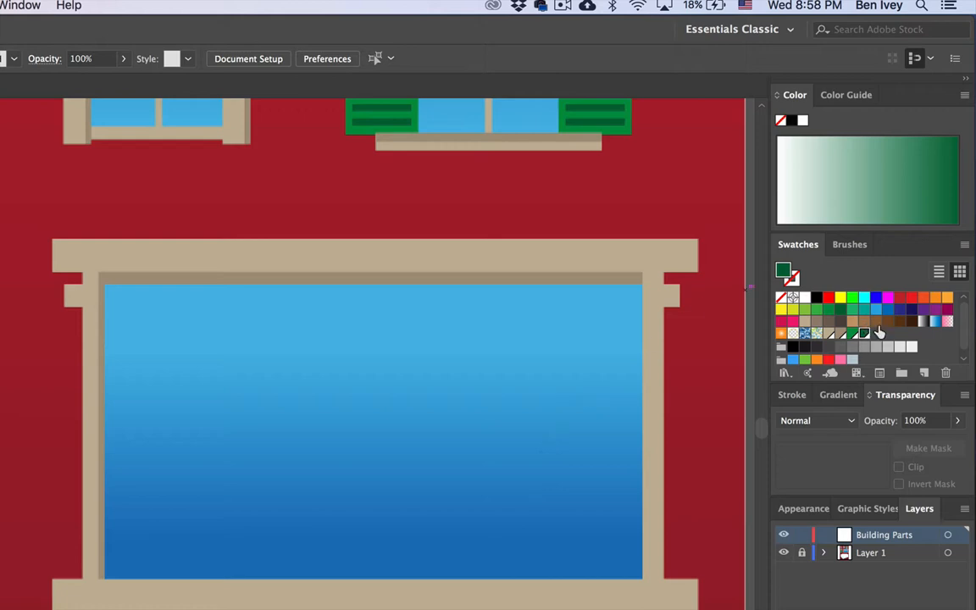
{"action": "left_click", "coordinate": [919, 339]}
{"action": "left_click", "coordinate": [923, 323]}
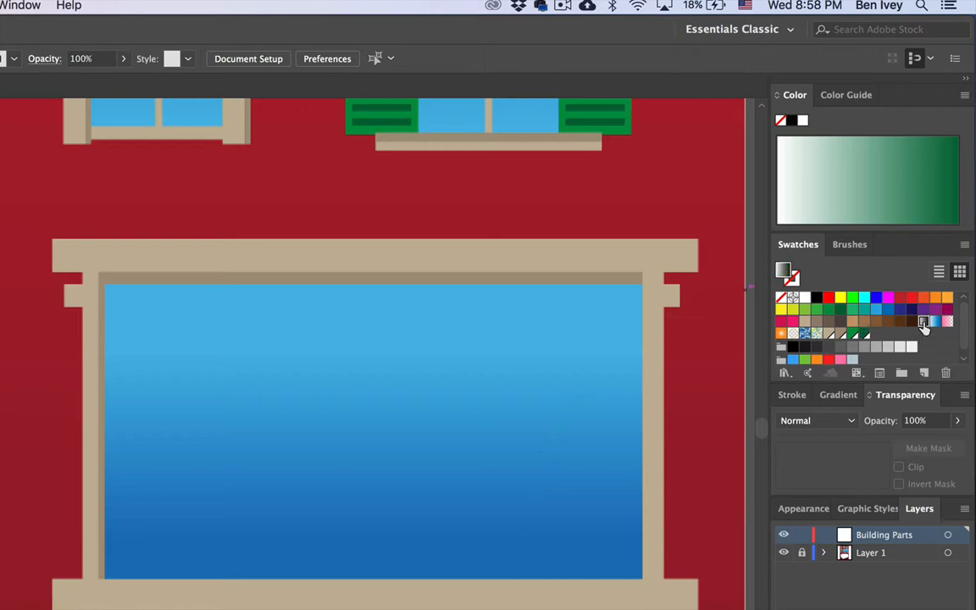
{"action": "left_click", "coordinate": [842, 396]}
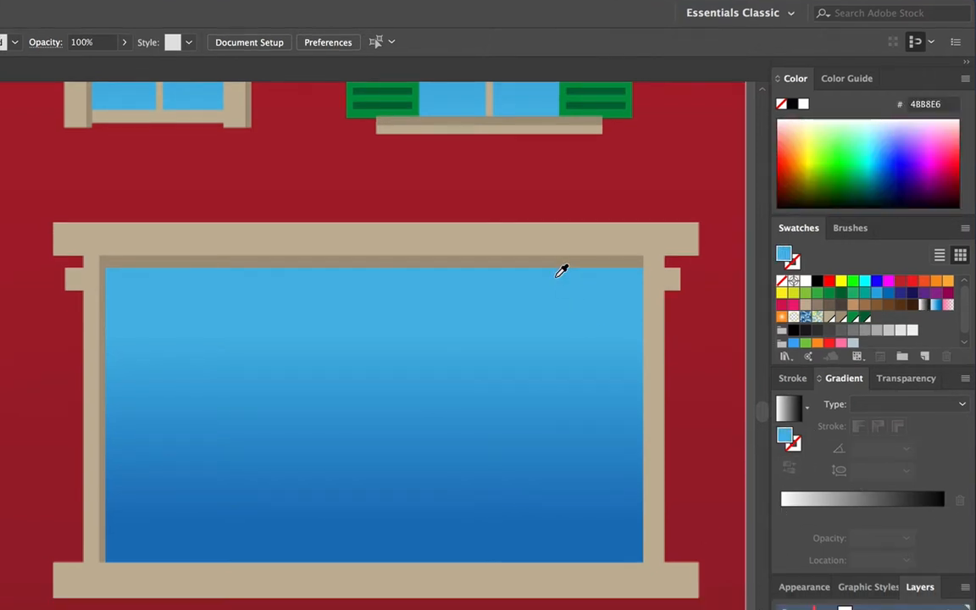
{"action": "left_click", "coordinate": [926, 356]}
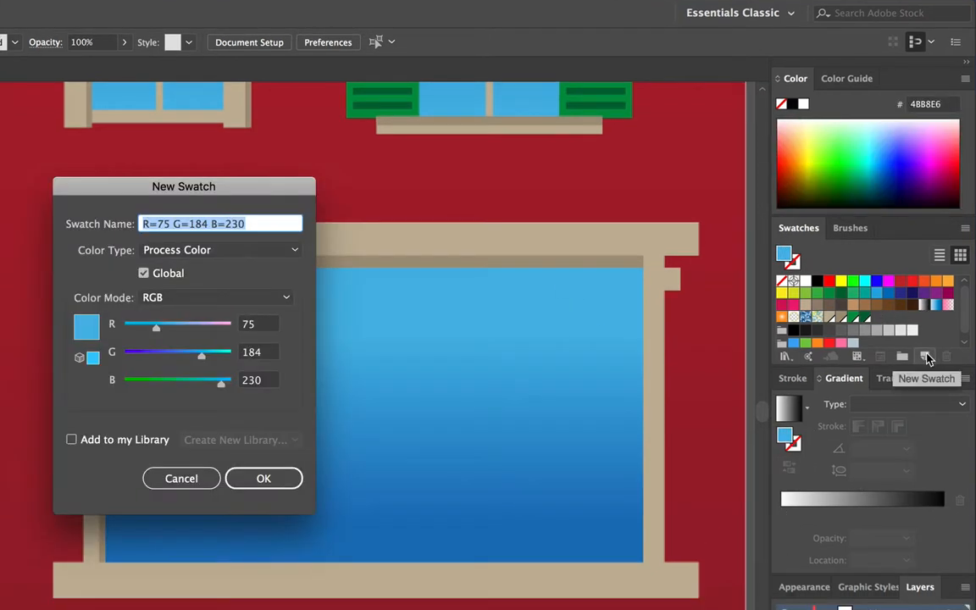
{"action": "left_click", "coordinate": [284, 487]}
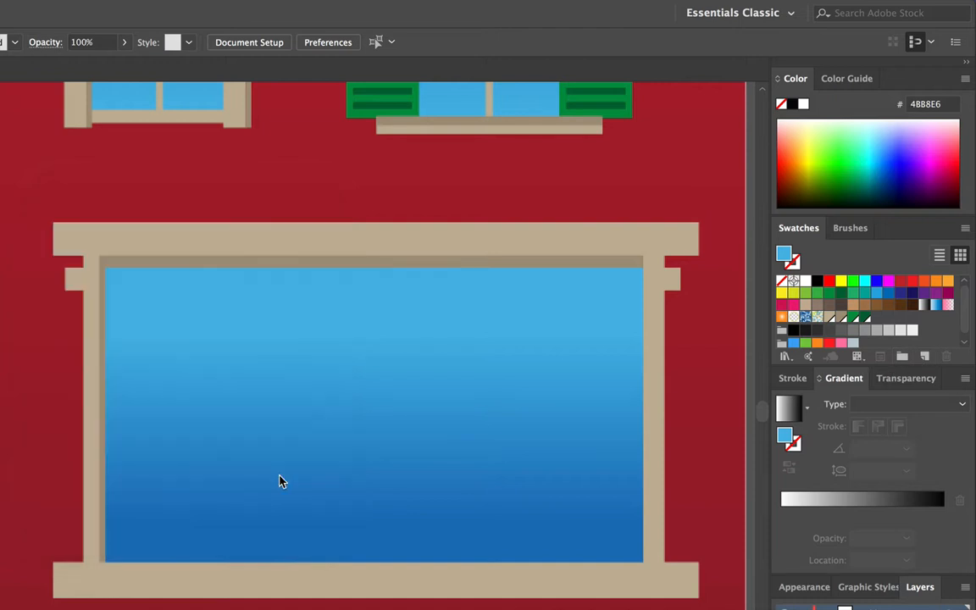
Step: Sample the dark blue of the large window's lower glass and save it as a global swatch, R=27 G=117 B=188
{"action": "left_click", "coordinate": [340, 547]}
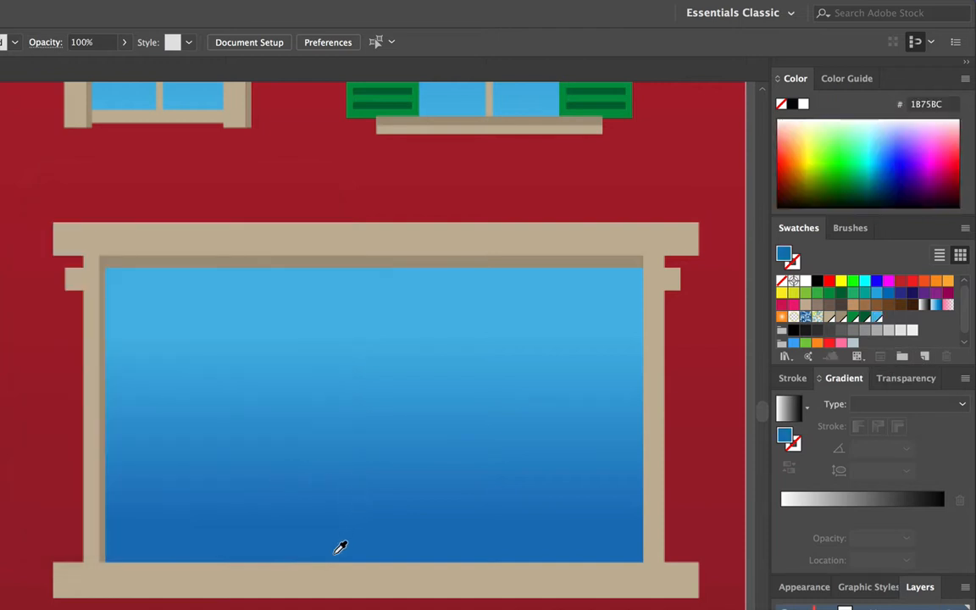
{"action": "left_click", "coordinate": [926, 356]}
{"action": "left_click", "coordinate": [262, 477]}
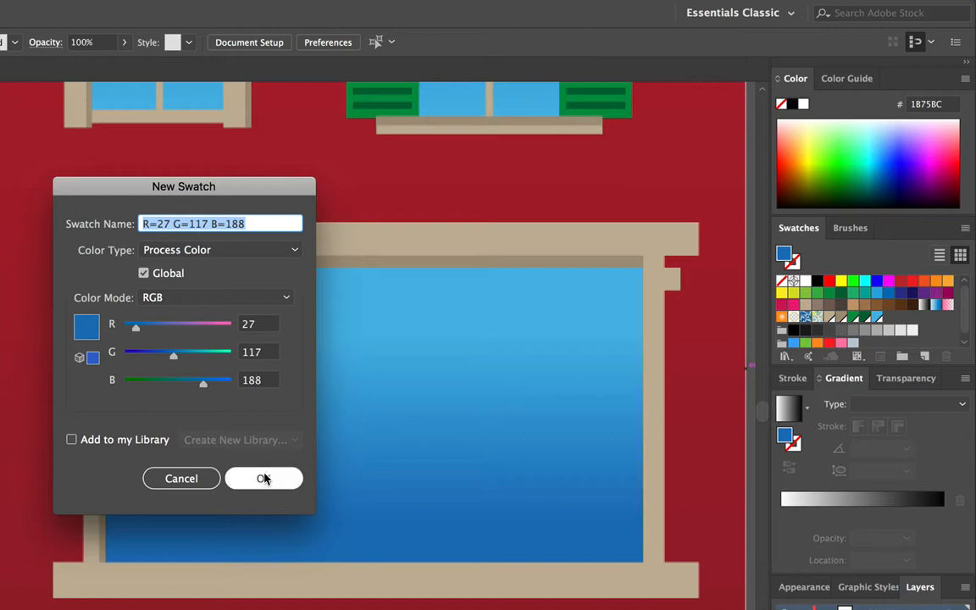
Step: Build a linear gradient fill that runs from the saved light blue swatch to the saved dark blue swatch
{"action": "left_click", "coordinate": [819, 505]}
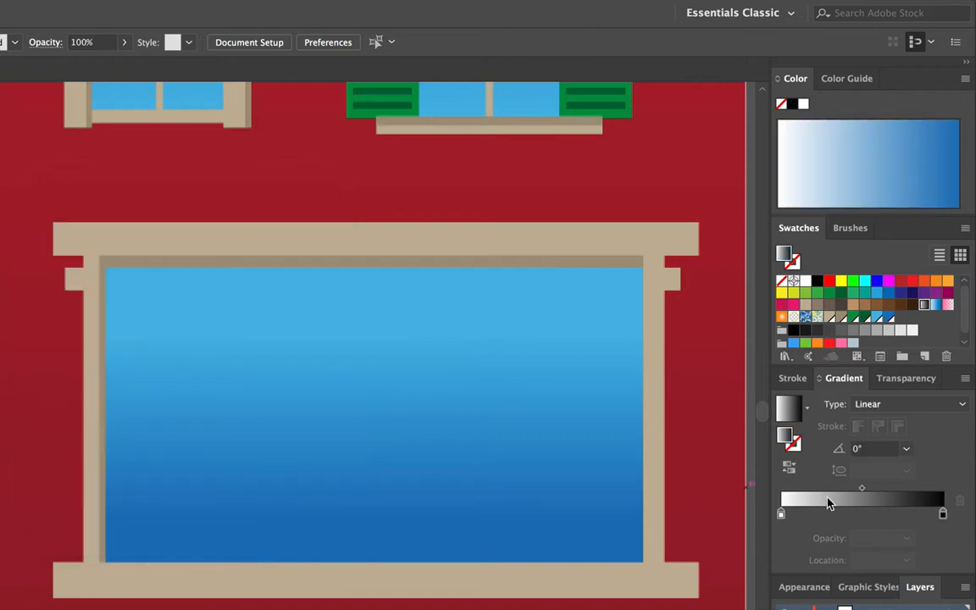
{"action": "double_click", "coordinate": [780, 514]}
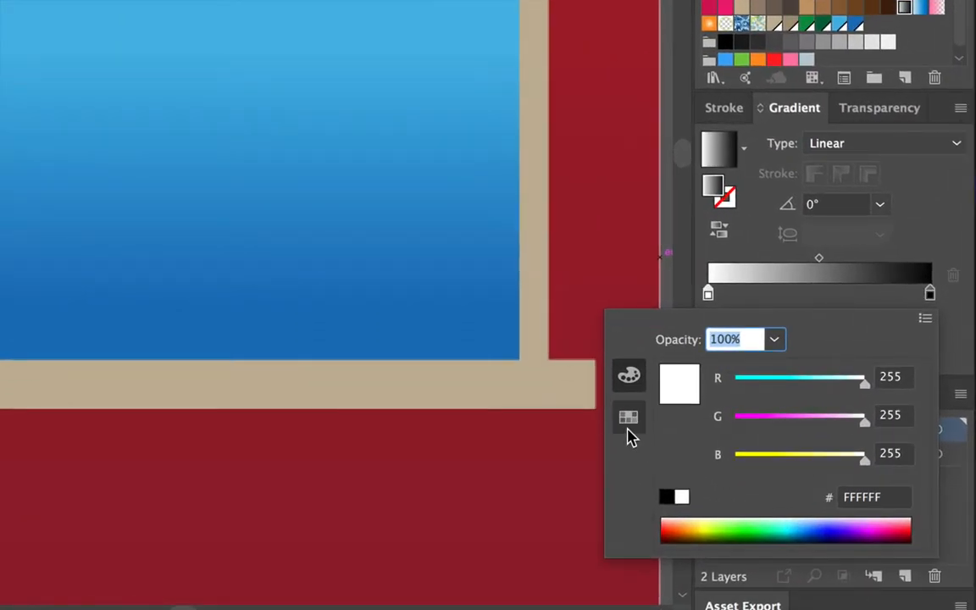
{"action": "left_click", "coordinate": [629, 421]}
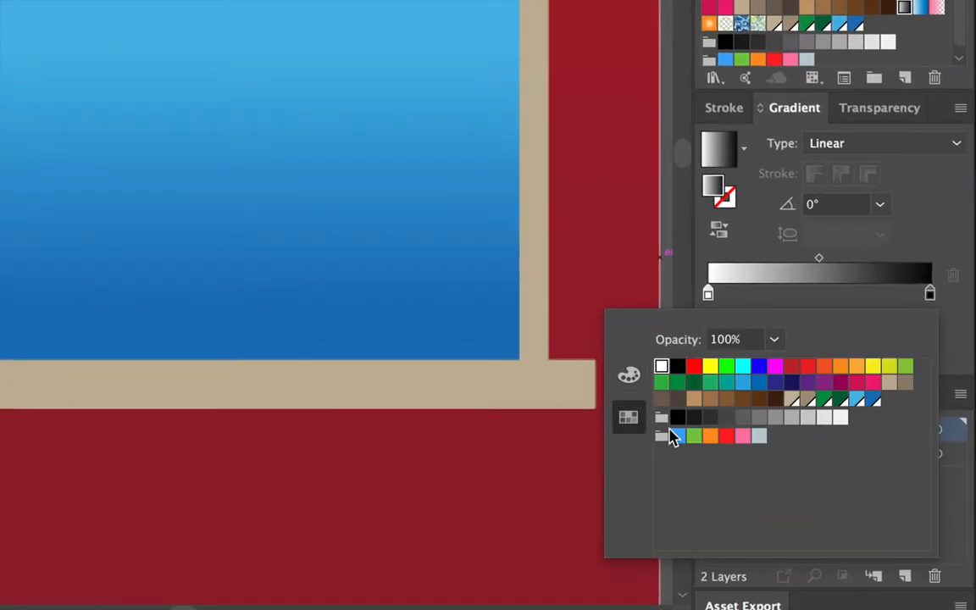
{"action": "left_click", "coordinate": [855, 402]}
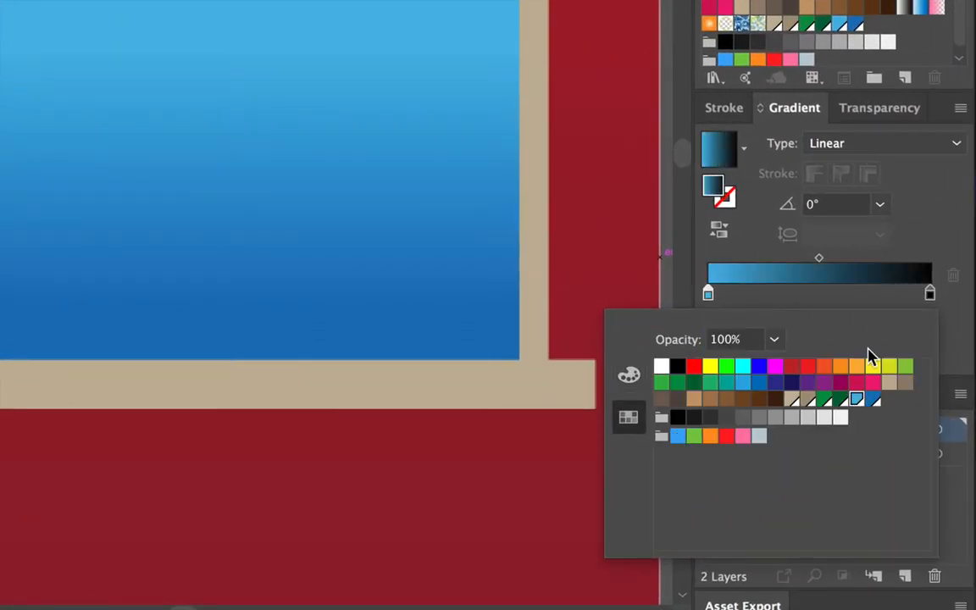
{"action": "double_click", "coordinate": [930, 293]}
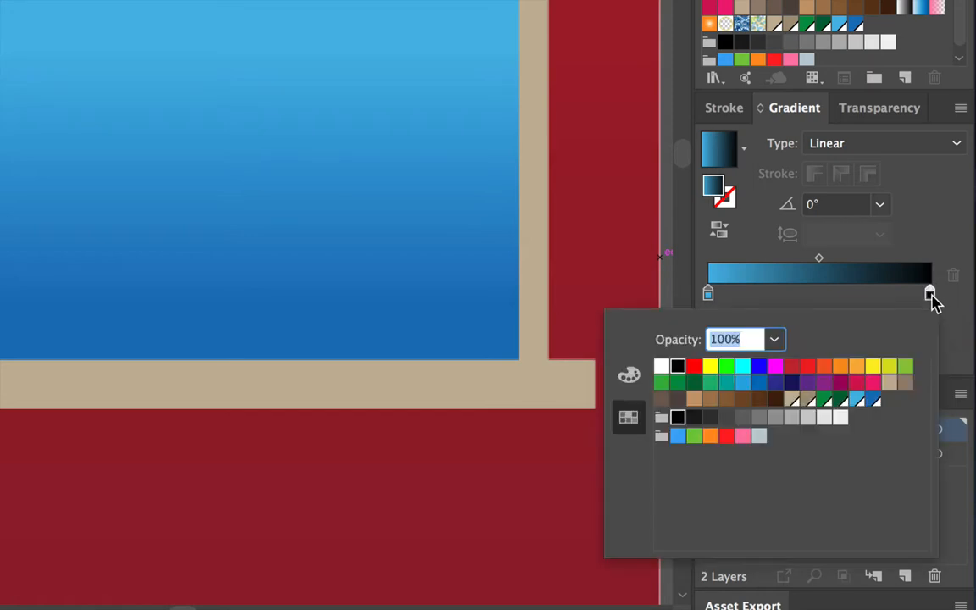
{"action": "left_click", "coordinate": [873, 400]}
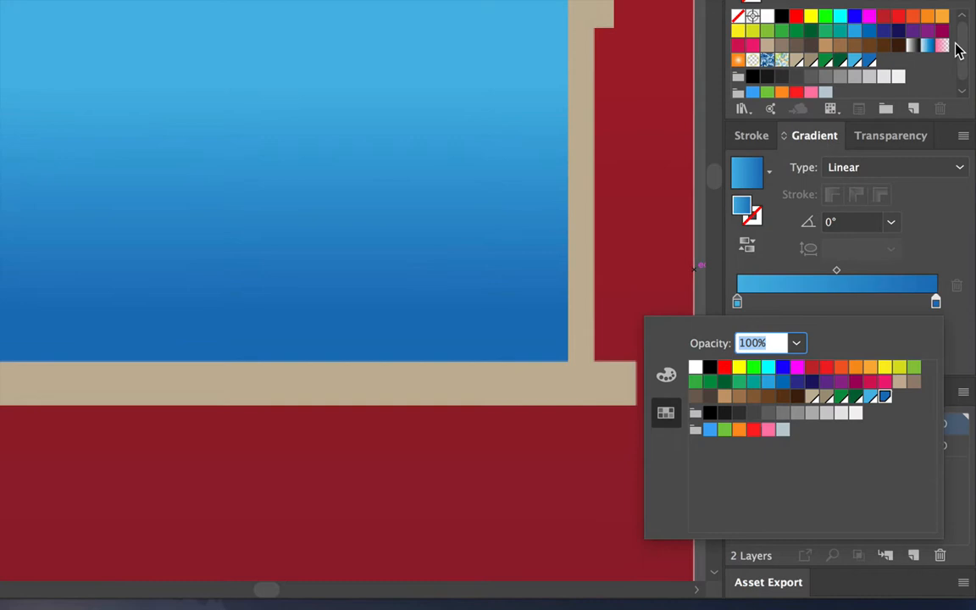
Step: Save the blue linear gradient as a swatch named New Gradient Swatch
{"action": "left_click", "coordinate": [916, 108]}
{"action": "left_click", "coordinate": [916, 109]}
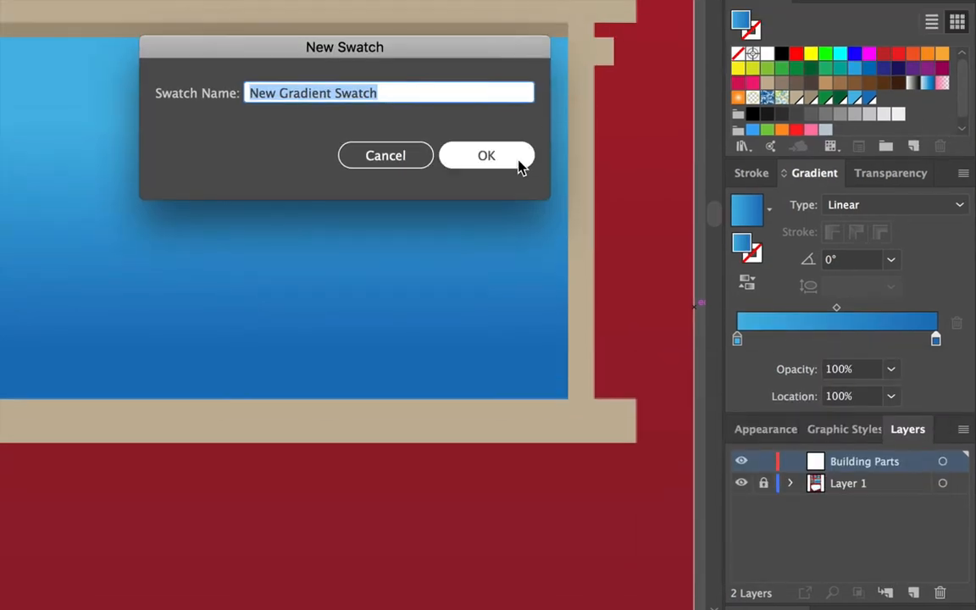
{"action": "left_click", "coordinate": [521, 122]}
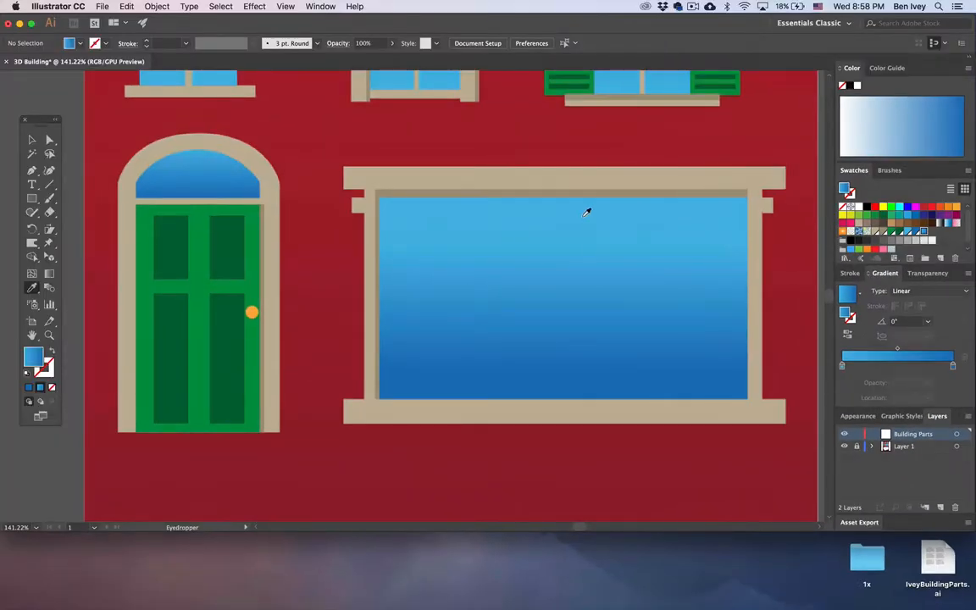
{"action": "scroll", "coordinate": [587, 211], "scroll_direction": "up", "scroll_amount": 5}
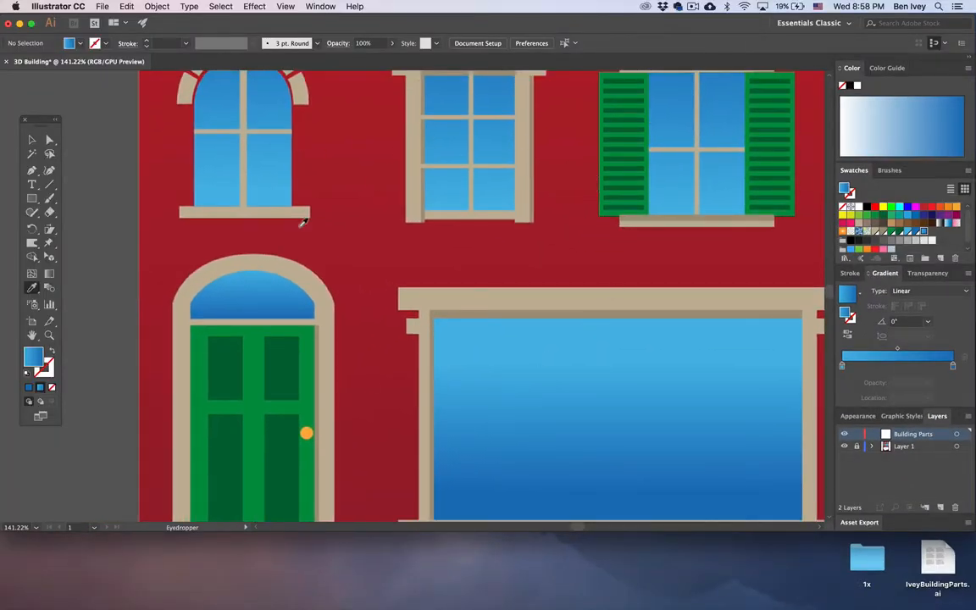
{"action": "scroll", "coordinate": [507, 333], "scroll_direction": "down", "scroll_amount": 4}
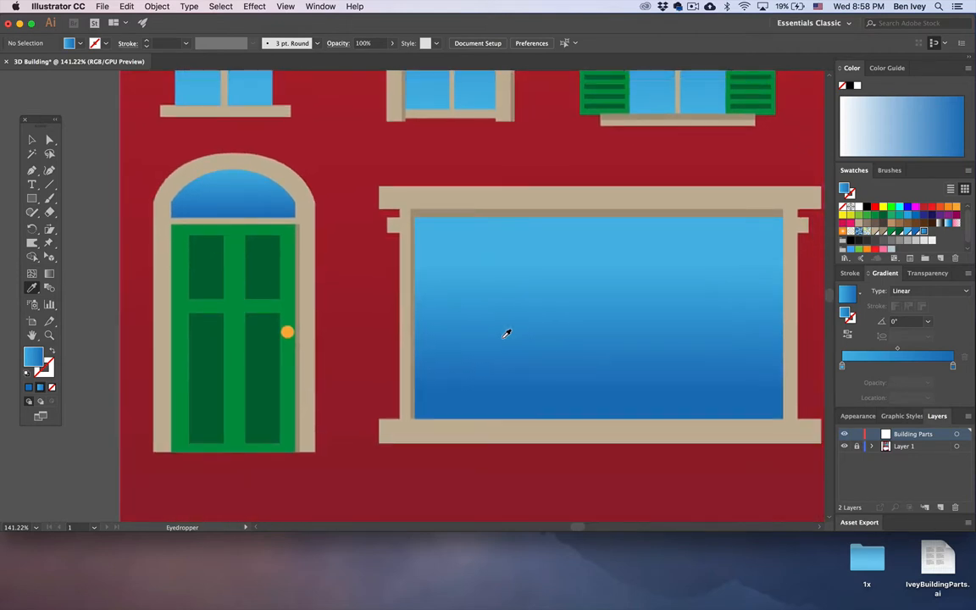
{"action": "scroll", "coordinate": [507, 333], "scroll_direction": "up", "scroll_amount": 2}
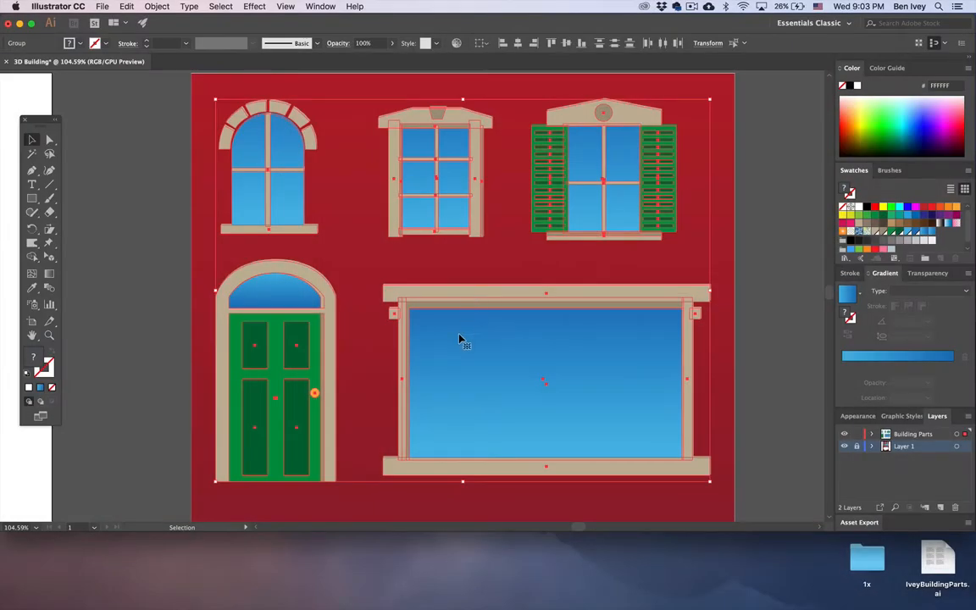
Step: Move the recreated building parts aside to the right, and unlock Layer 1 to shift its reference image left toward the artboard
{"action": "left_click_drag", "start_coordinate": [433, 399], "coordinate": [615, 362]}
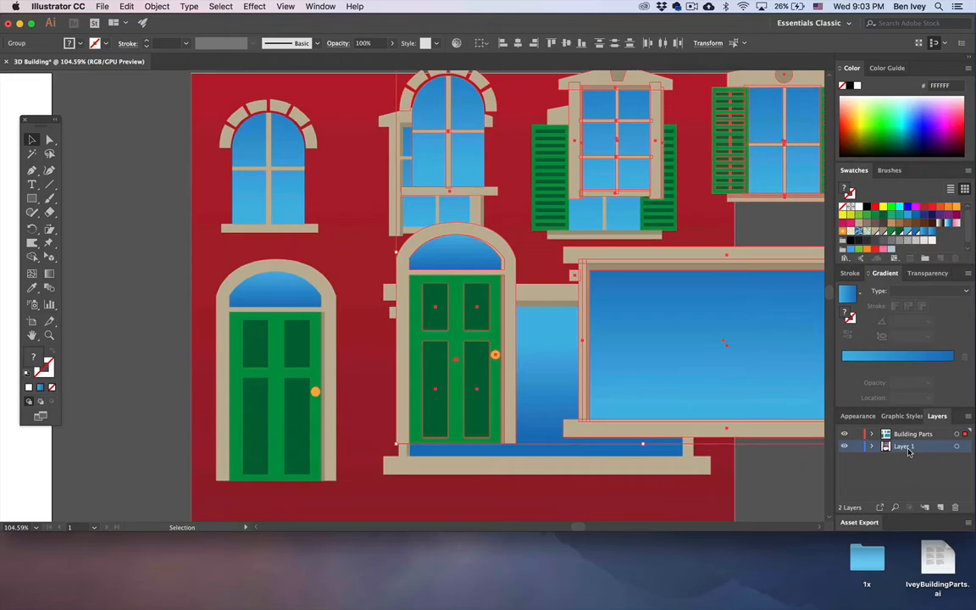
{"action": "left_click", "coordinate": [769, 485]}
{"action": "left_click_drag", "start_coordinate": [727, 489], "coordinate": [261, 342]}
{"action": "scroll", "coordinate": [256, 351], "scroll_direction": "down", "scroll_amount": 5}
{"action": "scroll", "coordinate": [257, 351], "scroll_direction": "left", "scroll_amount": 5}
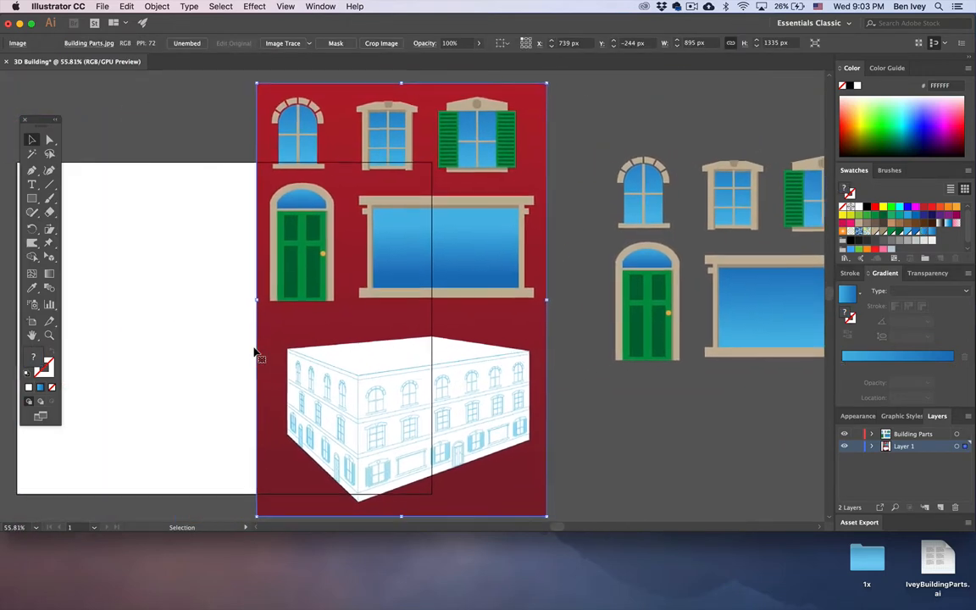
Step: Position the reference image so its white building drawing lies over the artboard, and enlarge it to about 933 by 1392 px
{"action": "mouse_move", "coordinate": [397, 404]}
{"action": "left_mouse_down"}
{"action": "mouse_move", "coordinate": [233, 327]}
{"action": "mouse_move", "coordinate": [211, 344]}
{"action": "mouse_move", "coordinate": [266, 327]}
{"action": "left_mouse_up"}
{"action": "scroll", "coordinate": [211, 344], "scroll_direction": "left", "scroll_amount": 5}
{"action": "scroll", "coordinate": [211, 344], "scroll_direction": "down", "scroll_amount": 2}
{"action": "scroll", "coordinate": [211, 345], "scroll_direction": "left", "scroll_amount": 3}
{"action": "scroll", "coordinate": [212, 346], "scroll_direction": "down", "scroll_amount": 1}
{"action": "left_click_drag", "start_coordinate": [347, 394], "coordinate": [365, 373]}
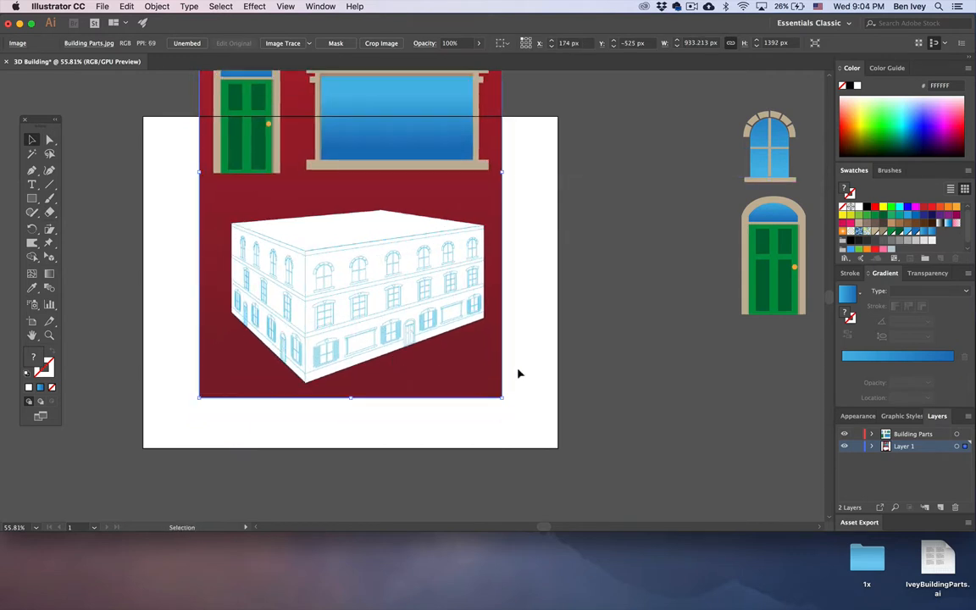
Step: Deselect the reference image and lock both the Layer 1 and Building Parts layers
{"action": "left_click", "coordinate": [524, 372]}
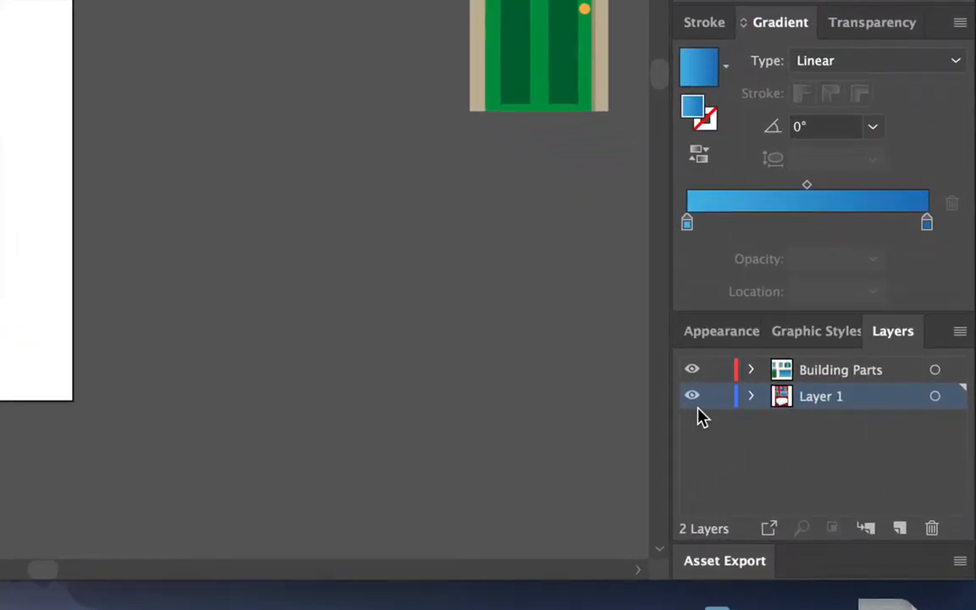
{"action": "left_click", "coordinate": [857, 447]}
{"action": "left_click", "coordinate": [719, 370]}
Step: Add a new layer above Building Parts and name it 3d Building
{"action": "left_click", "coordinate": [899, 528]}
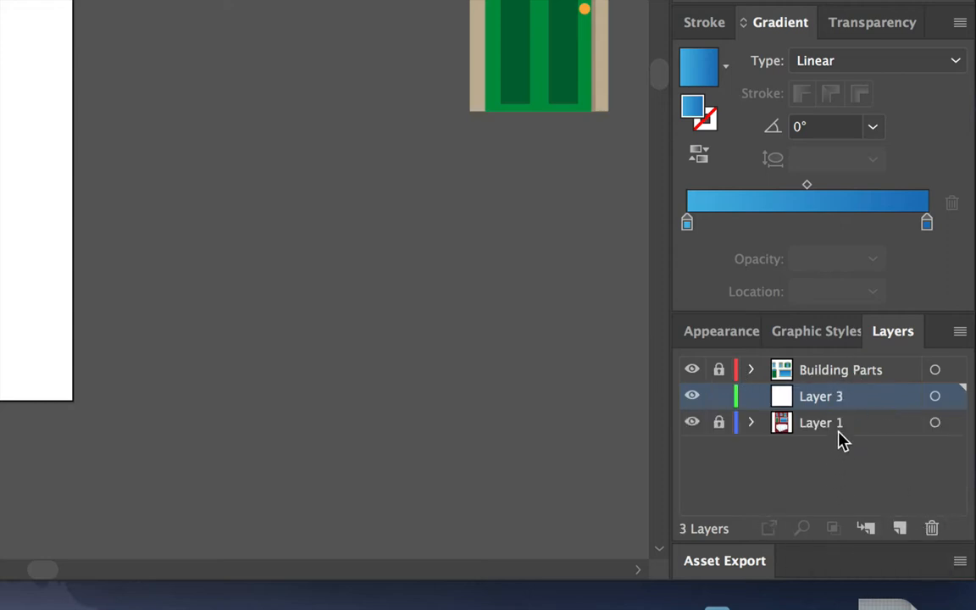
{"action": "left_click_drag", "start_coordinate": [853, 409], "coordinate": [842, 371]}
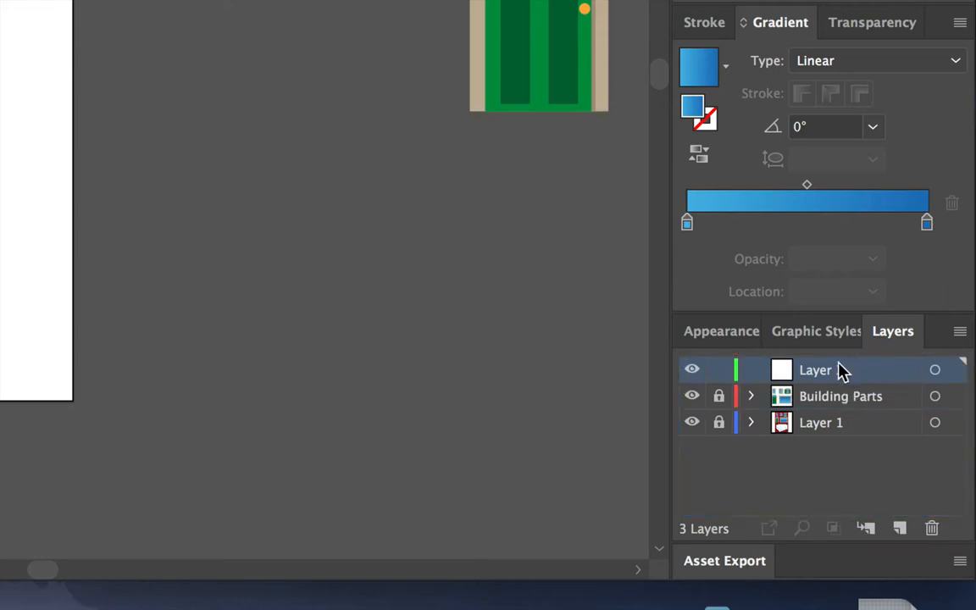
{"action": "double_click", "coordinate": [818, 376]}
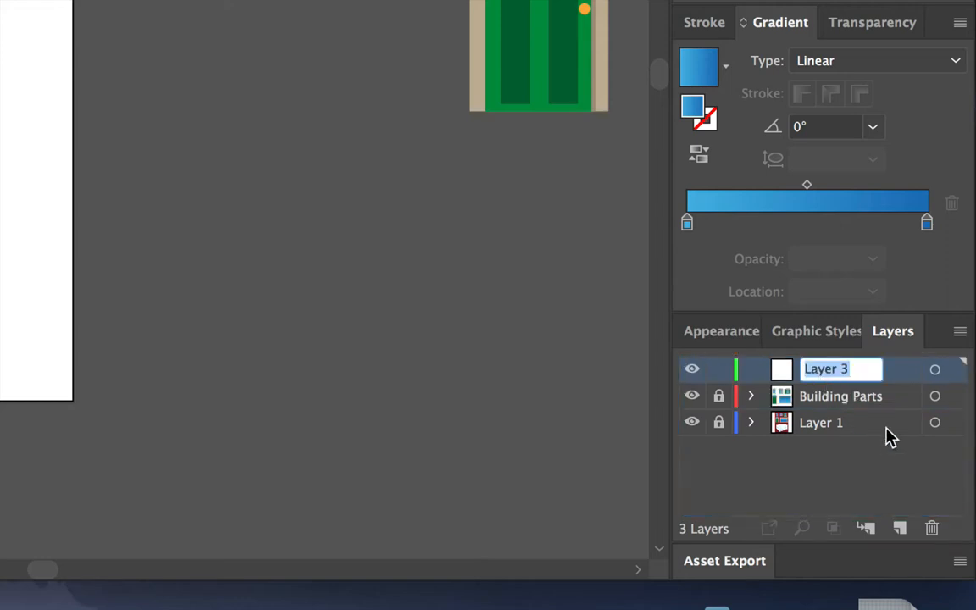
{"action": "type", "text": "3d Buildin"}
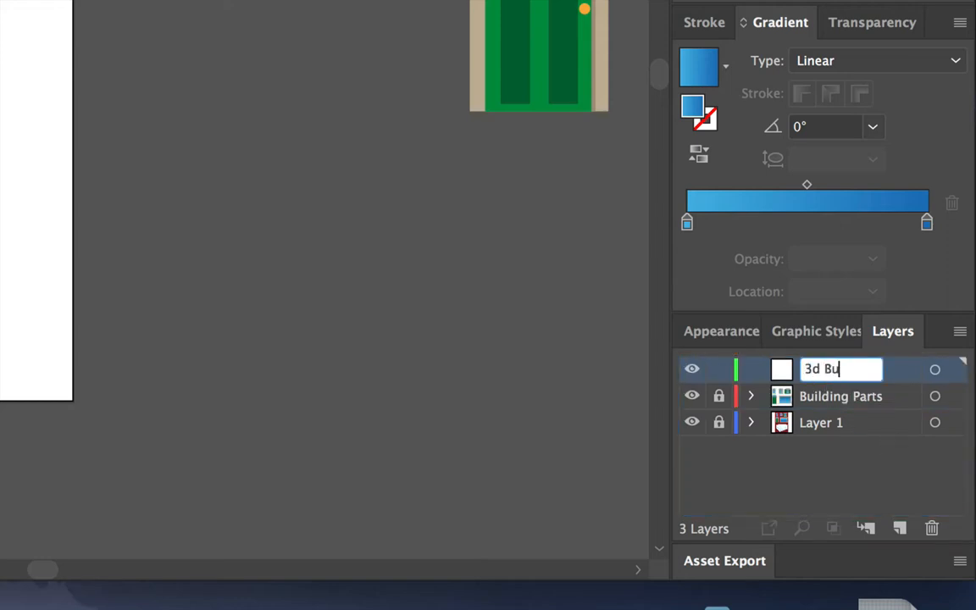
{"action": "type", "text": "g"}
{"action": "key", "text": "Return"}
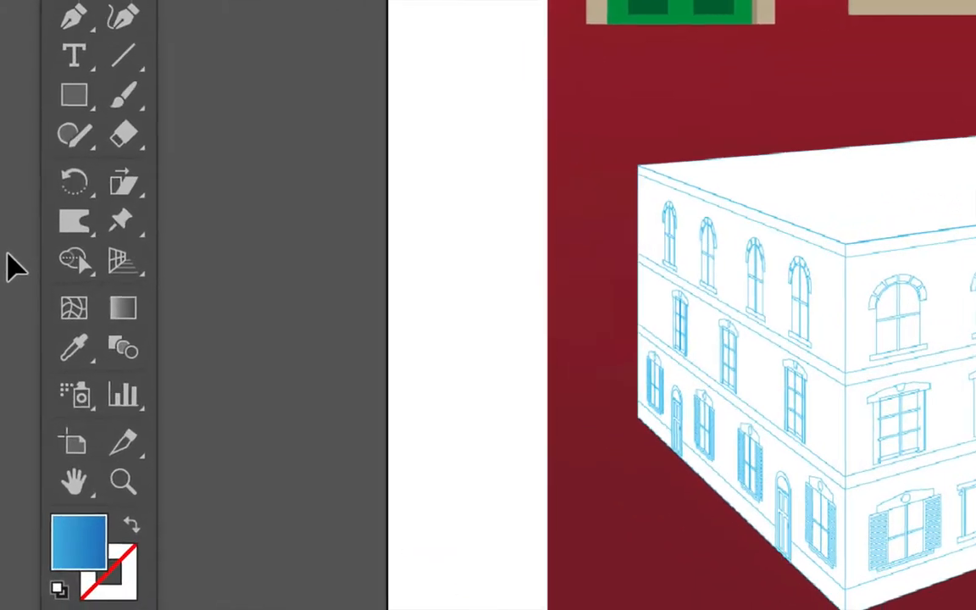
Step: Show the perspective grid with the Perspective Grid tool and turn off its Snap to Grid option
{"action": "left_click", "coordinate": [90, 258]}
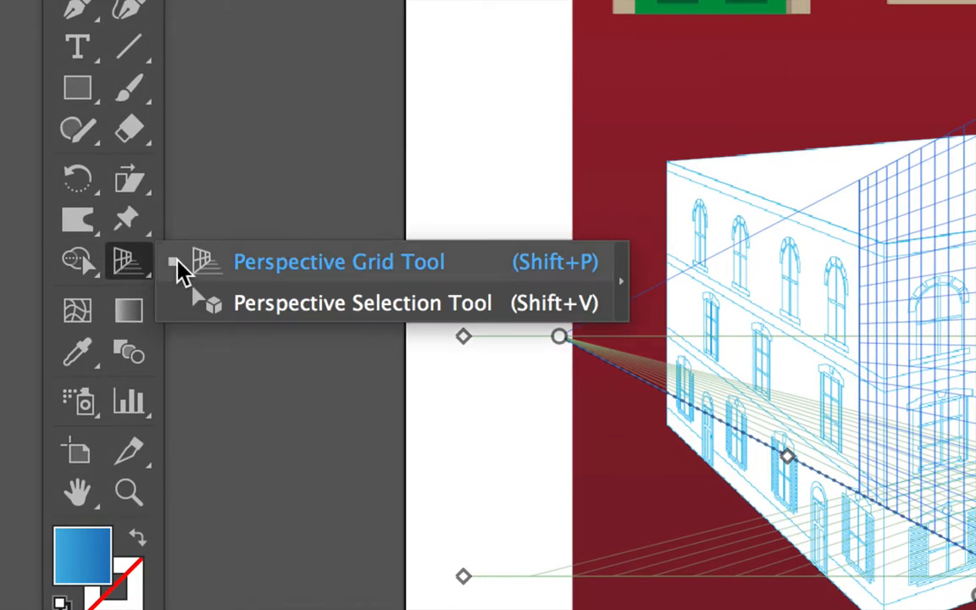
{"action": "left_click", "coordinate": [370, 278]}
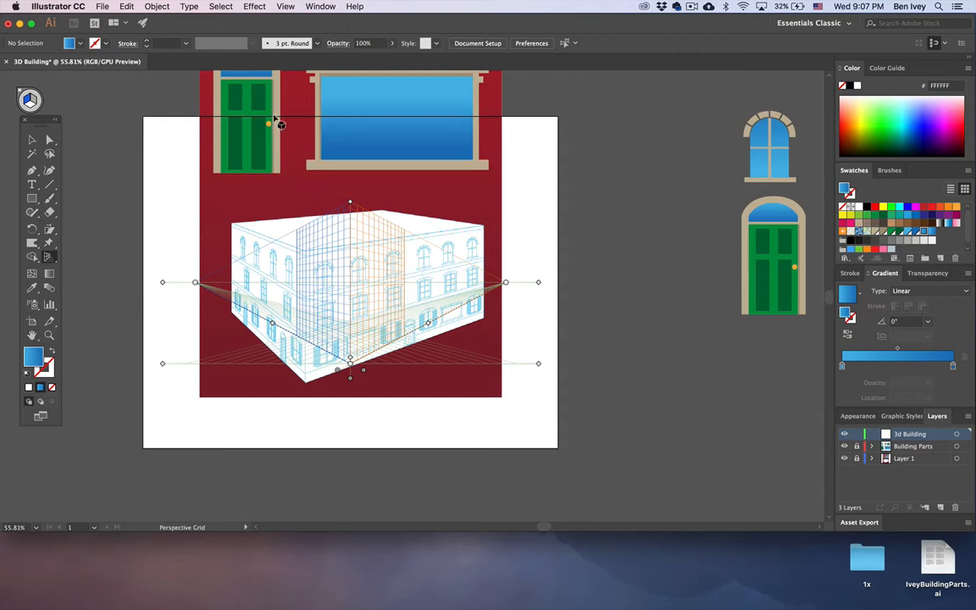
{"action": "left_click", "coordinate": [284, 6]}
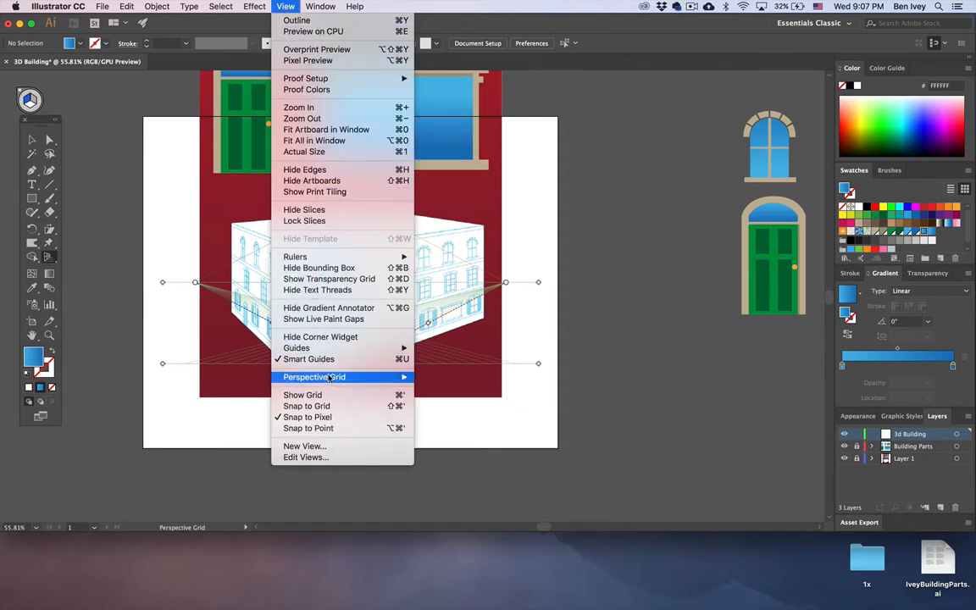
{"action": "mouse_move", "coordinate": [328, 378]}
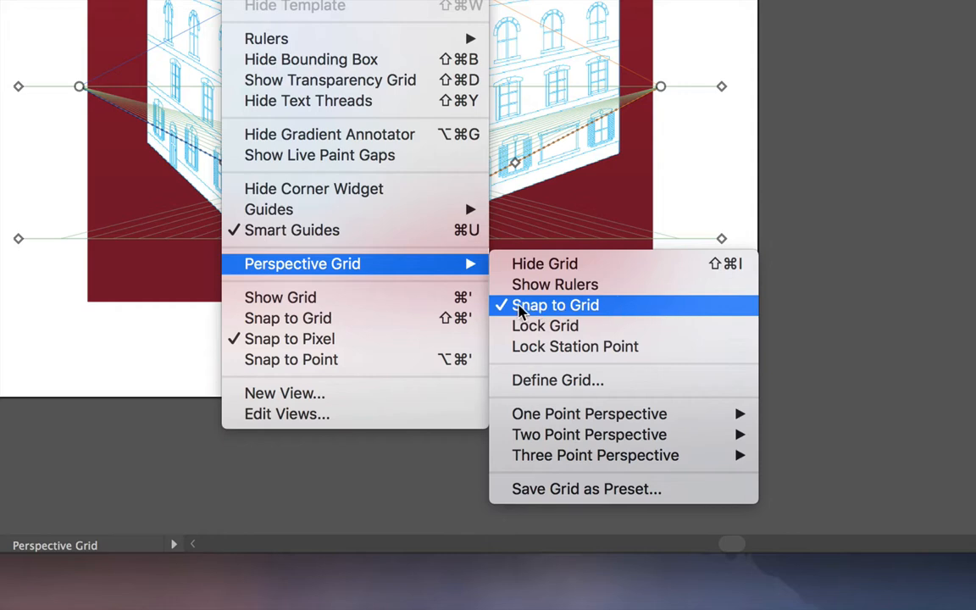
{"action": "left_click", "coordinate": [519, 312]}
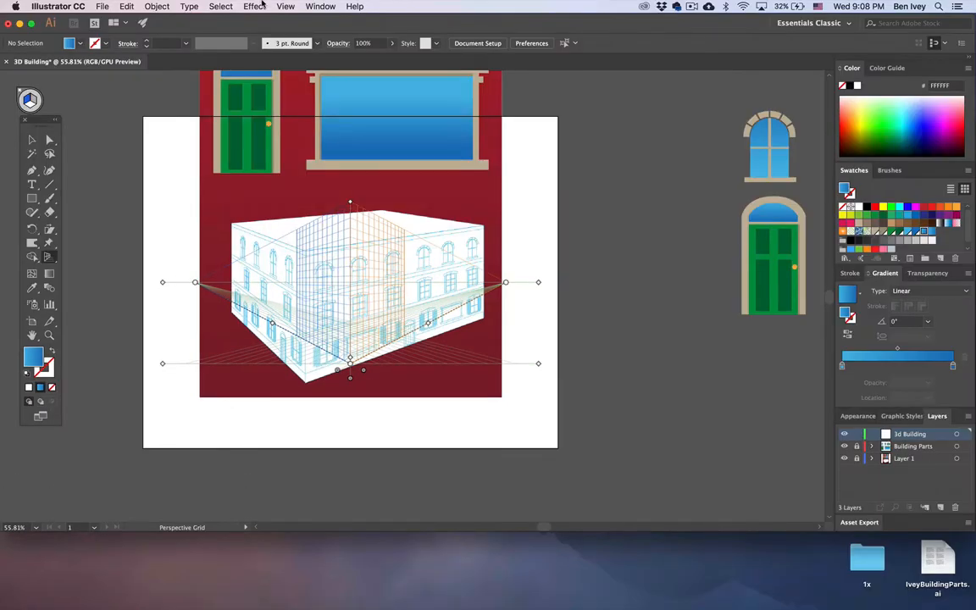
Step: Switch the perspective grid to the normal view preset for One Point Perspective
{"action": "left_click", "coordinate": [285, 6]}
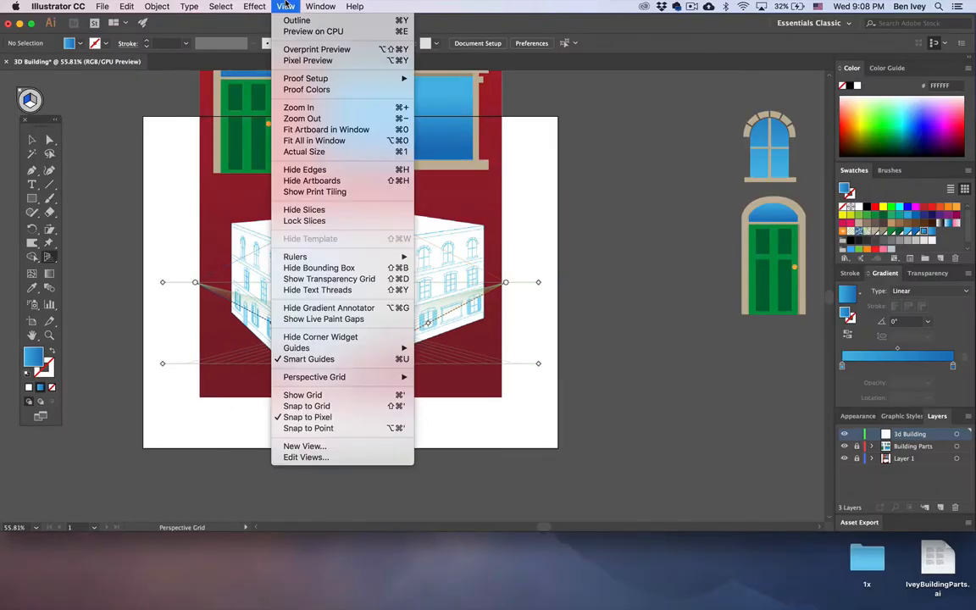
{"action": "mouse_move", "coordinate": [319, 381]}
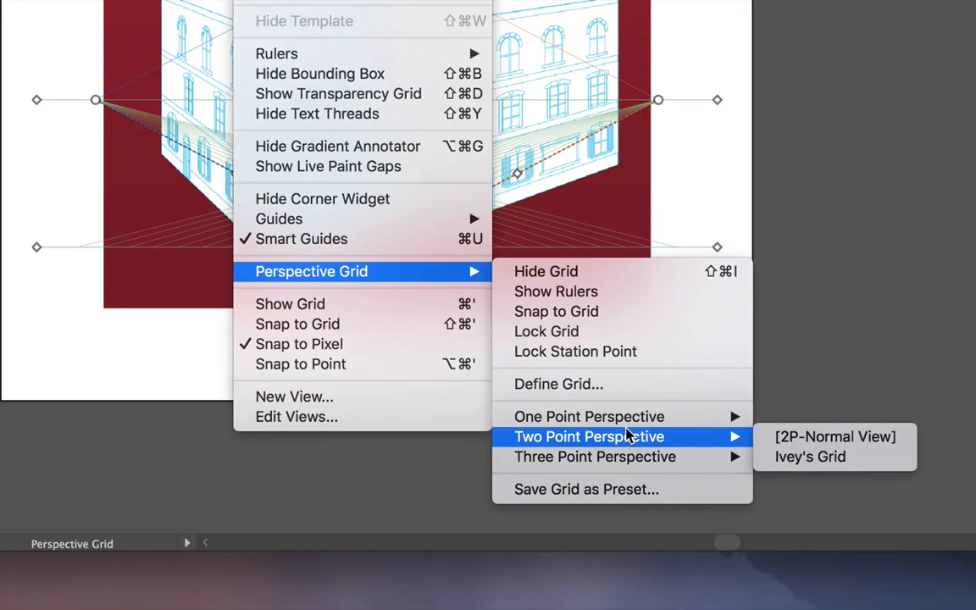
{"action": "mouse_move", "coordinate": [644, 416]}
{"action": "left_click", "coordinate": [820, 417]}
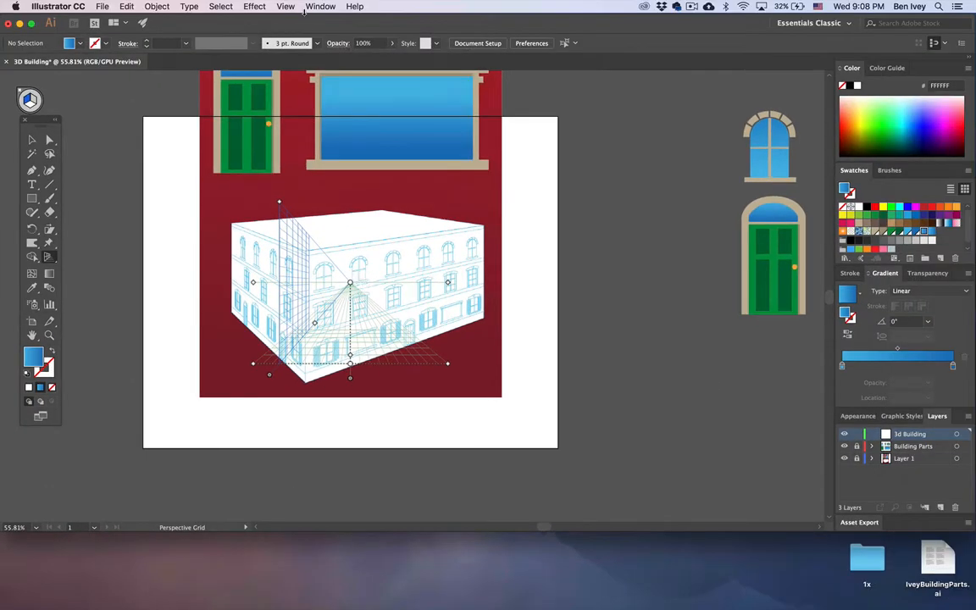
Step: Switch the perspective grid to the Two Point Perspective preset [2P-Normal View]
{"action": "left_click", "coordinate": [288, 7]}
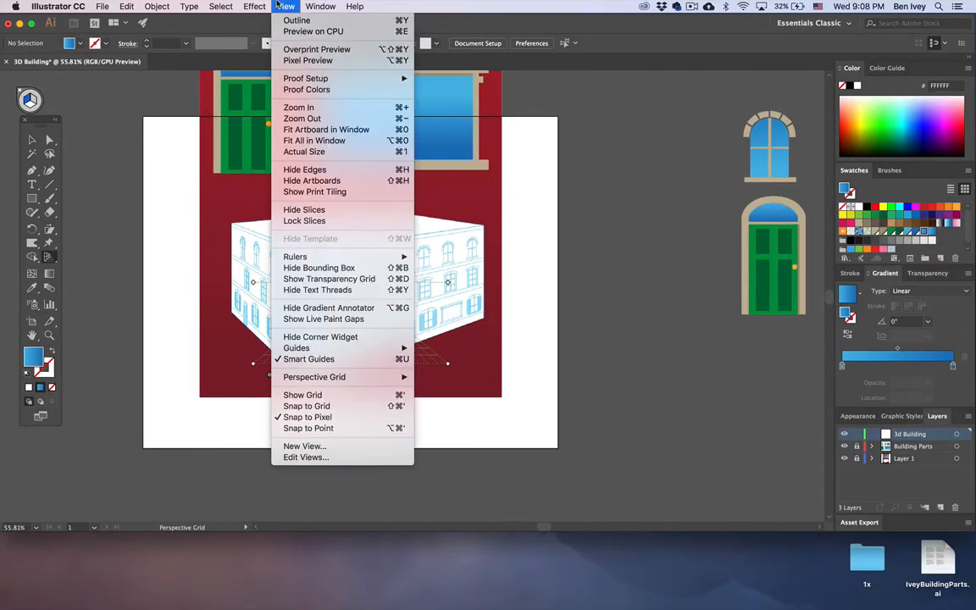
{"action": "mouse_move", "coordinate": [339, 377]}
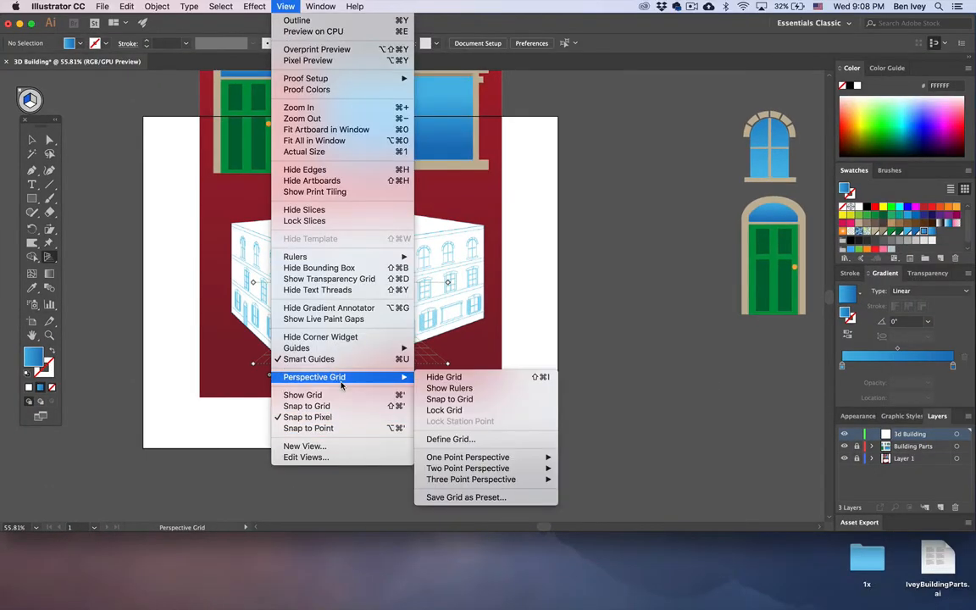
{"action": "mouse_move", "coordinate": [474, 468]}
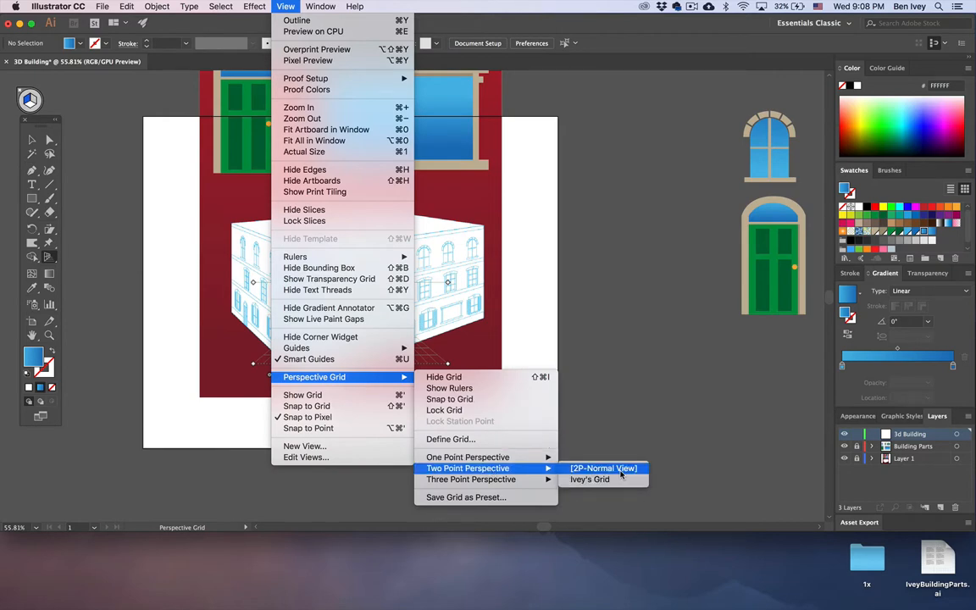
{"action": "left_click", "coordinate": [584, 469]}
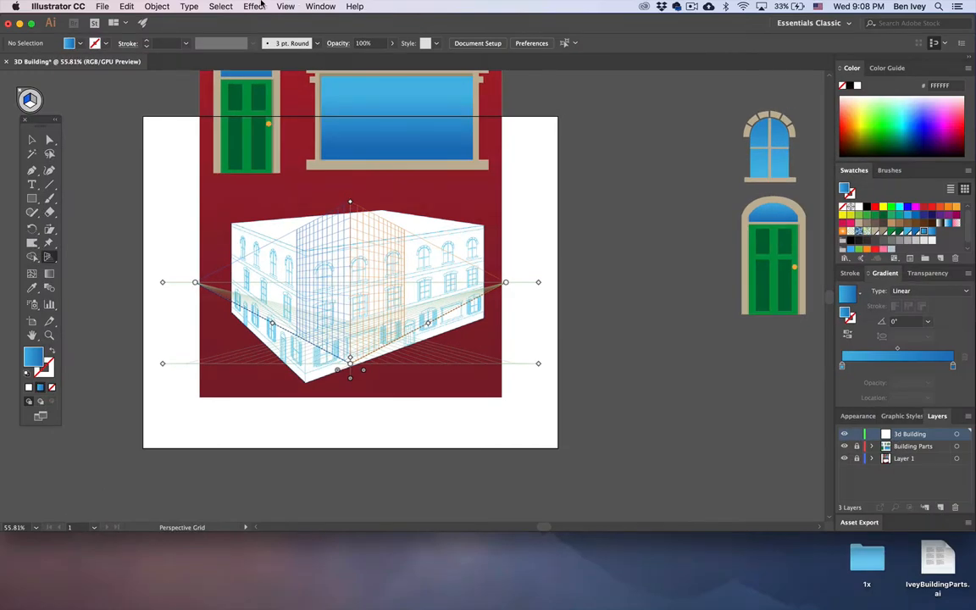
Step: Switch the perspective grid to the Three Point Perspective preset [3P-Normal View]
{"action": "left_click", "coordinate": [261, 6]}
{"action": "mouse_move", "coordinate": [286, 6]}
{"action": "mouse_move", "coordinate": [337, 376]}
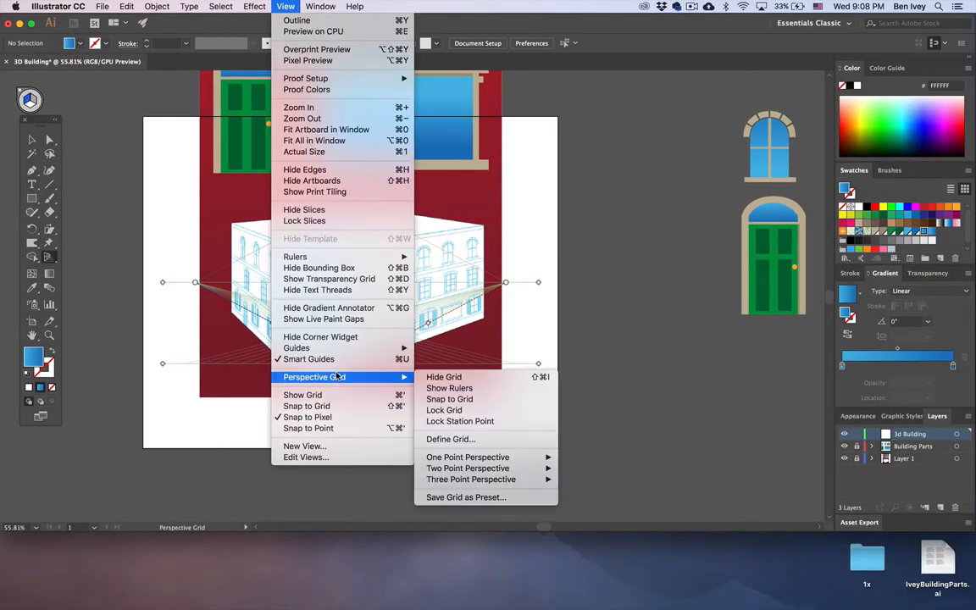
{"action": "mouse_move", "coordinate": [489, 482]}
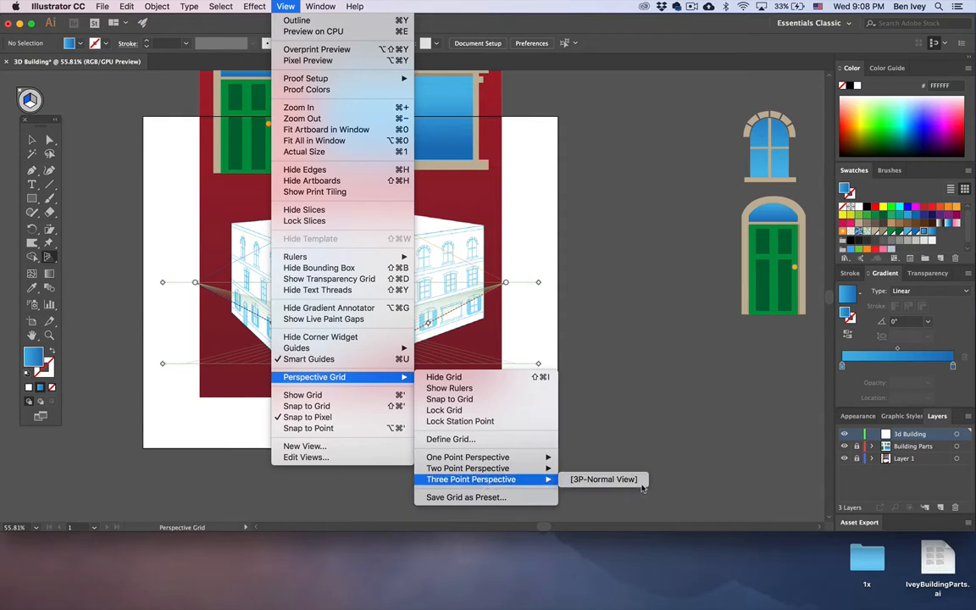
{"action": "left_click", "coordinate": [637, 481]}
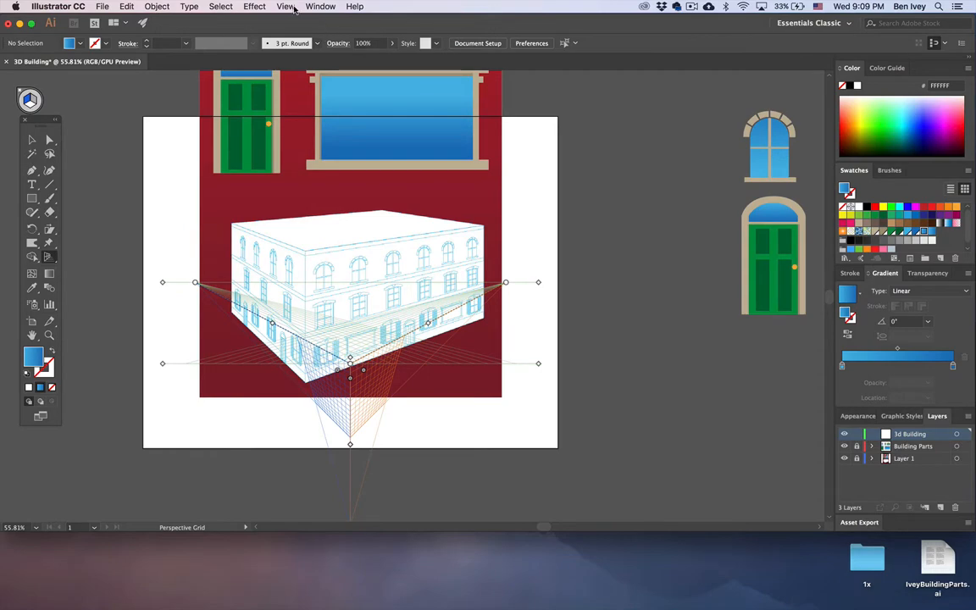
Step: Raise the opacity of the three-point perspective grid in the Define Perspective Grid settings
{"action": "left_click", "coordinate": [293, 7]}
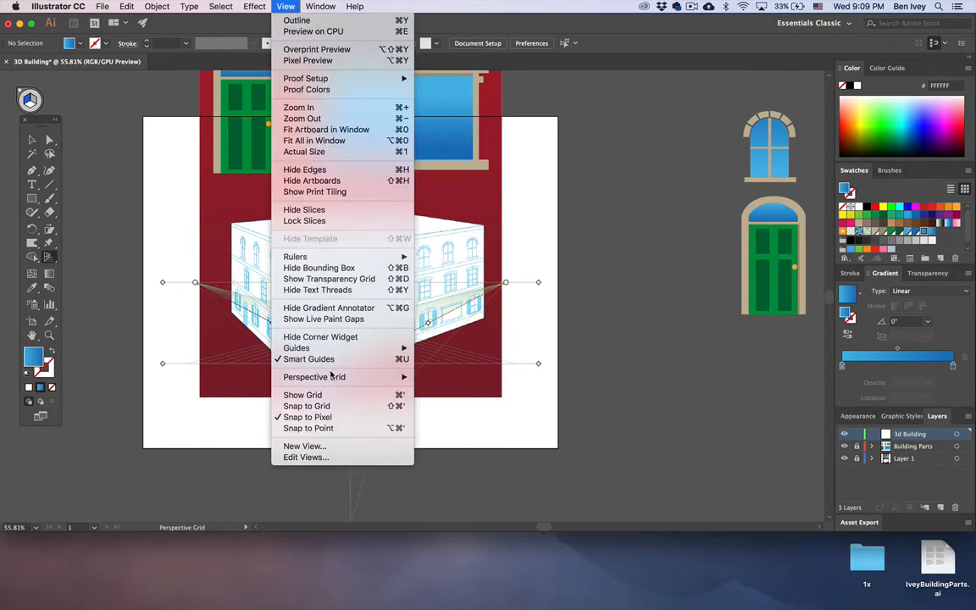
{"action": "mouse_move", "coordinate": [332, 376]}
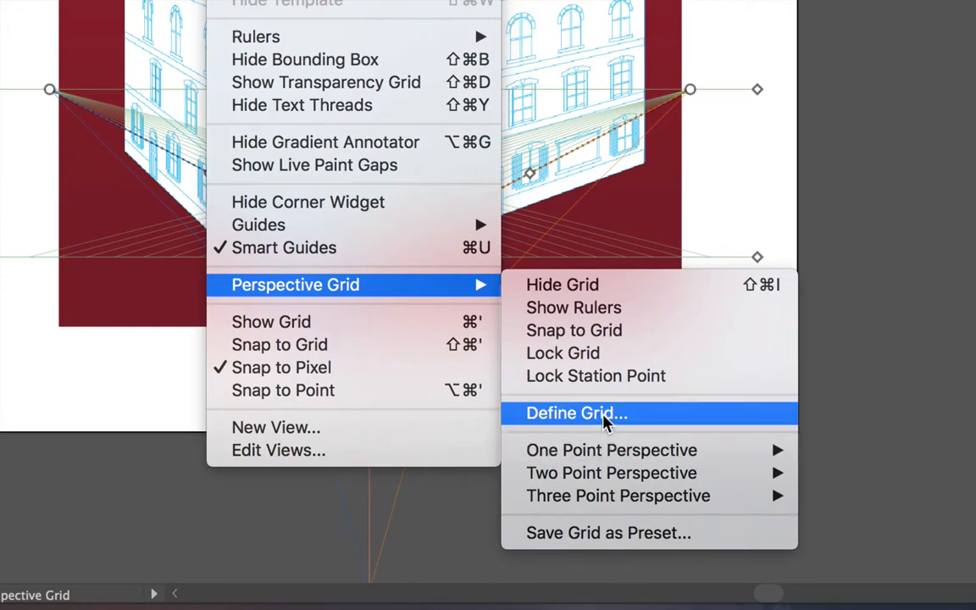
{"action": "left_click", "coordinate": [606, 421]}
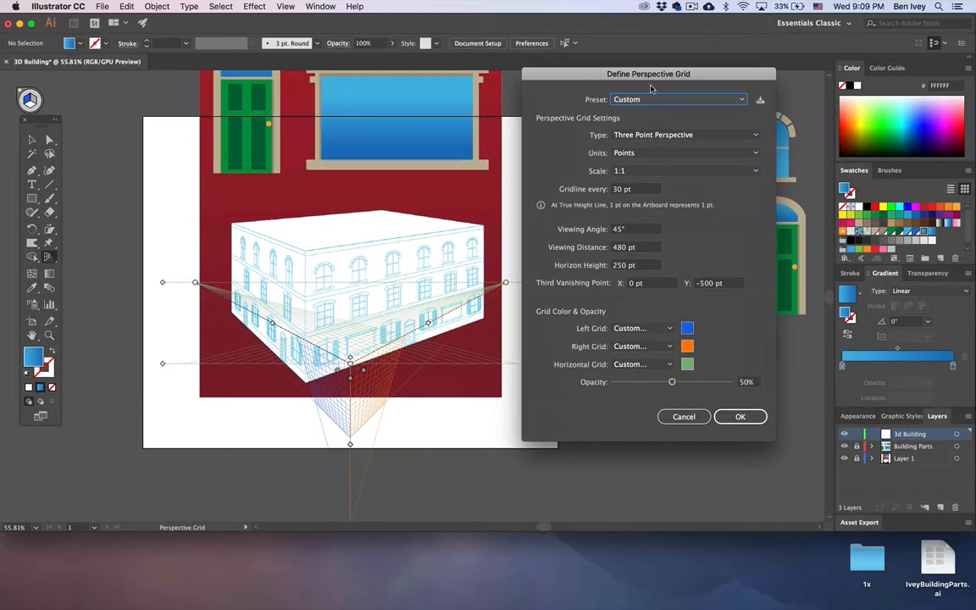
{"action": "left_click_drag", "start_coordinate": [656, 82], "coordinate": [566, 113]}
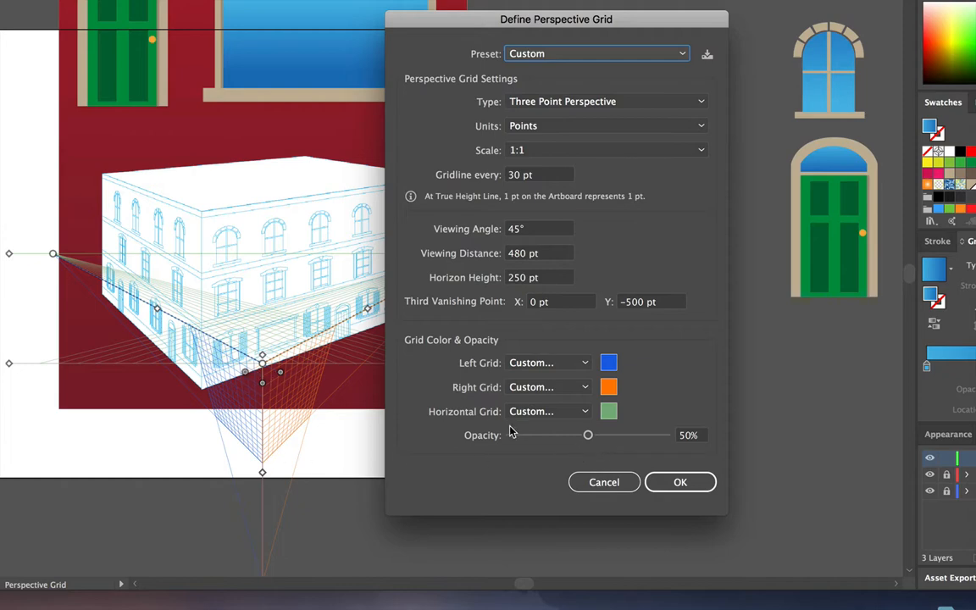
{"action": "left_click_drag", "start_coordinate": [588, 435], "coordinate": [534, 436]}
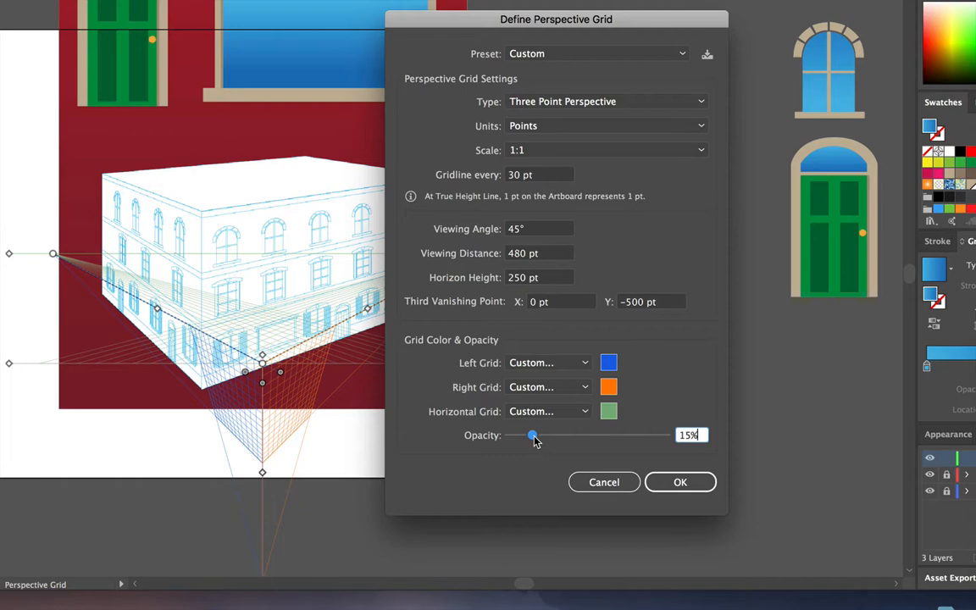
{"action": "left_click_drag", "start_coordinate": [535, 438], "coordinate": [640, 442]}
{"action": "left_click", "coordinate": [662, 482]}
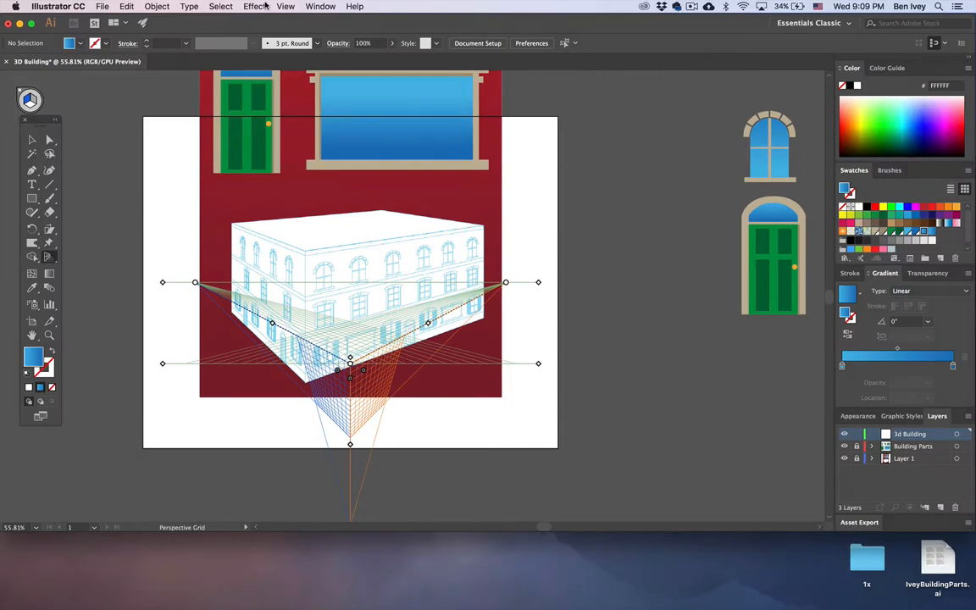
Step: Change the perspective grid from three-point back to the Two Point Perspective preset [2P-Normal View]
{"action": "left_click", "coordinate": [286, 6]}
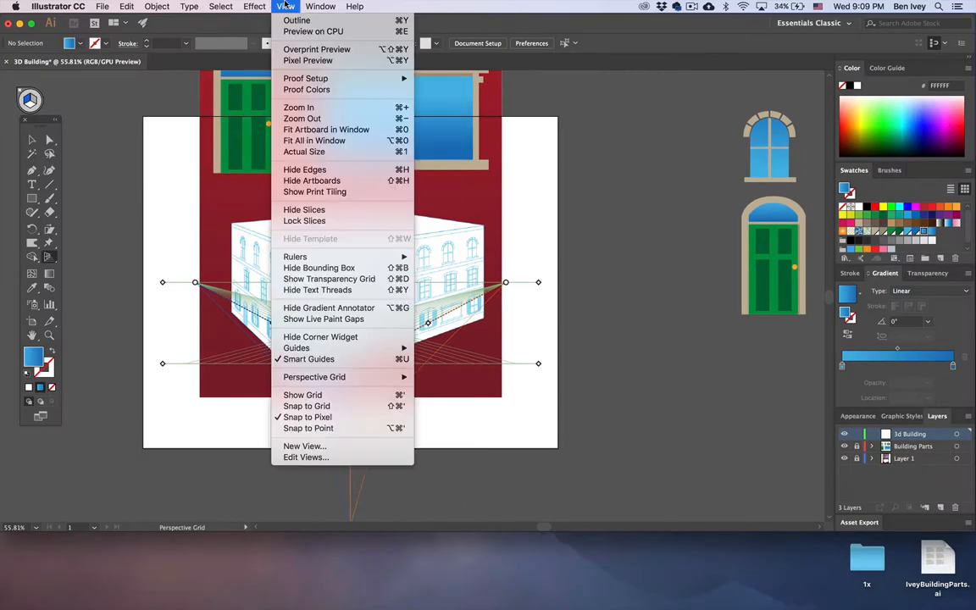
{"action": "mouse_move", "coordinate": [327, 381]}
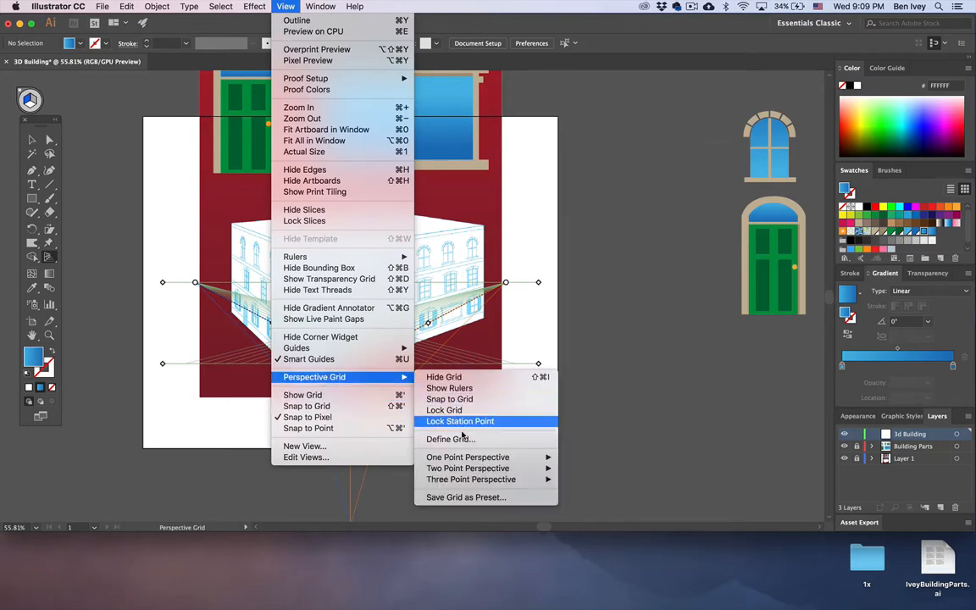
{"action": "mouse_move", "coordinate": [551, 469]}
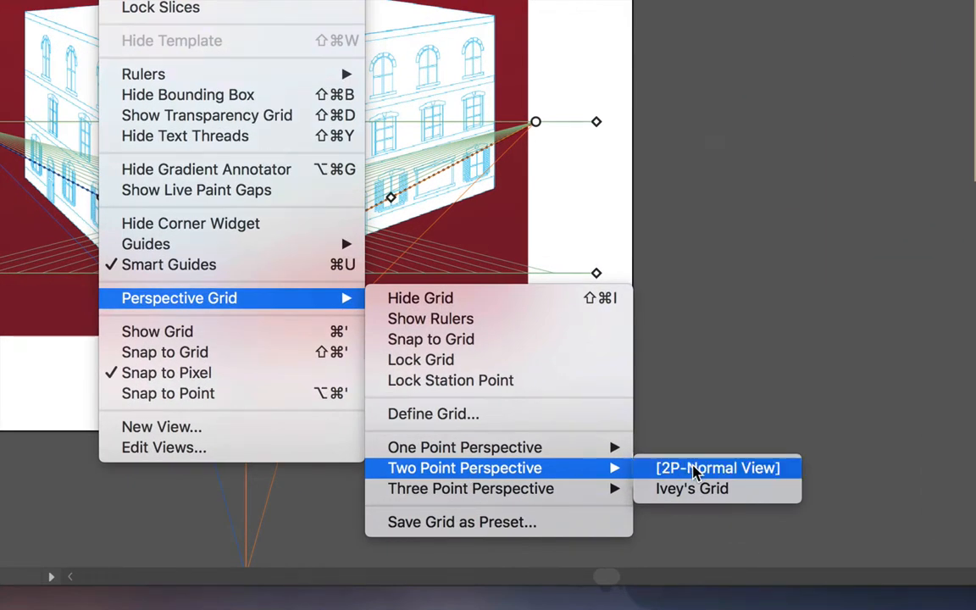
{"action": "left_click", "coordinate": [694, 469]}
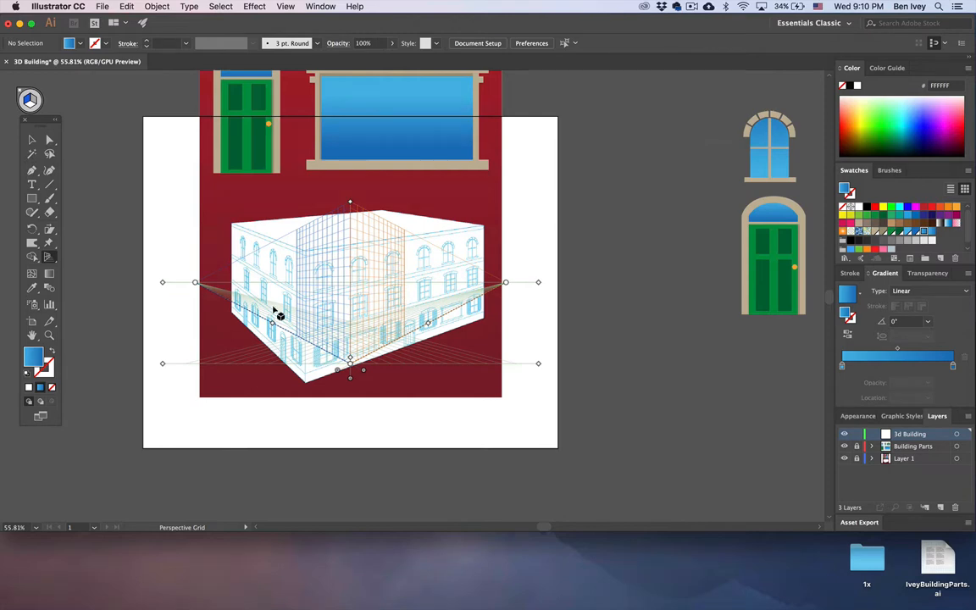
Step: Hide the reference image on Layer 1 and raise the perspective grid's horizon line well above the top of the vertical grid planes
{"action": "scroll", "coordinate": [282, 313], "scroll_direction": "up", "scroll_amount": 5}
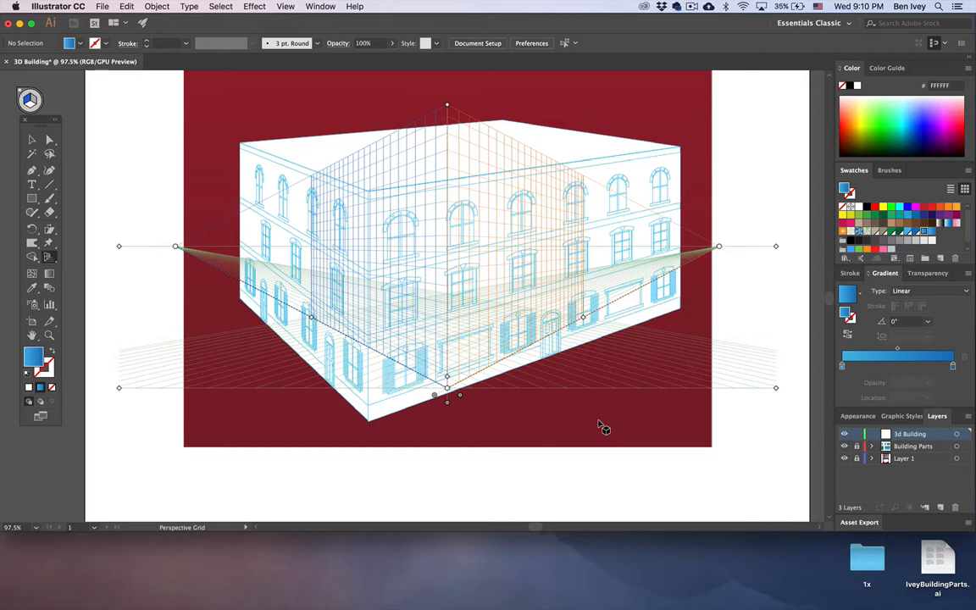
{"action": "left_click", "coordinate": [844, 458]}
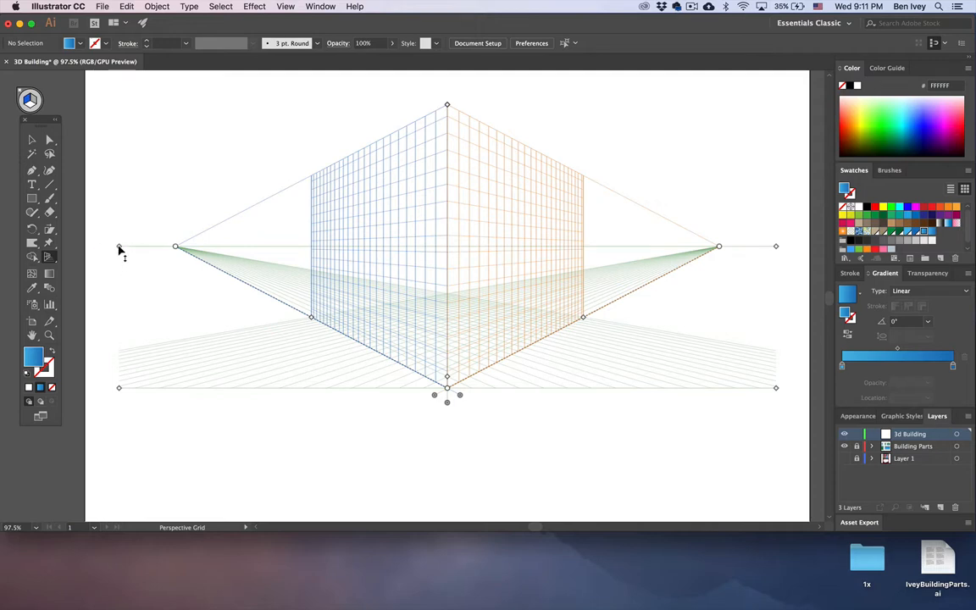
{"action": "left_click_drag", "start_coordinate": [120, 248], "coordinate": [154, 194]}
{"action": "scroll", "coordinate": [154, 194], "scroll_direction": "up", "scroll_amount": 5}
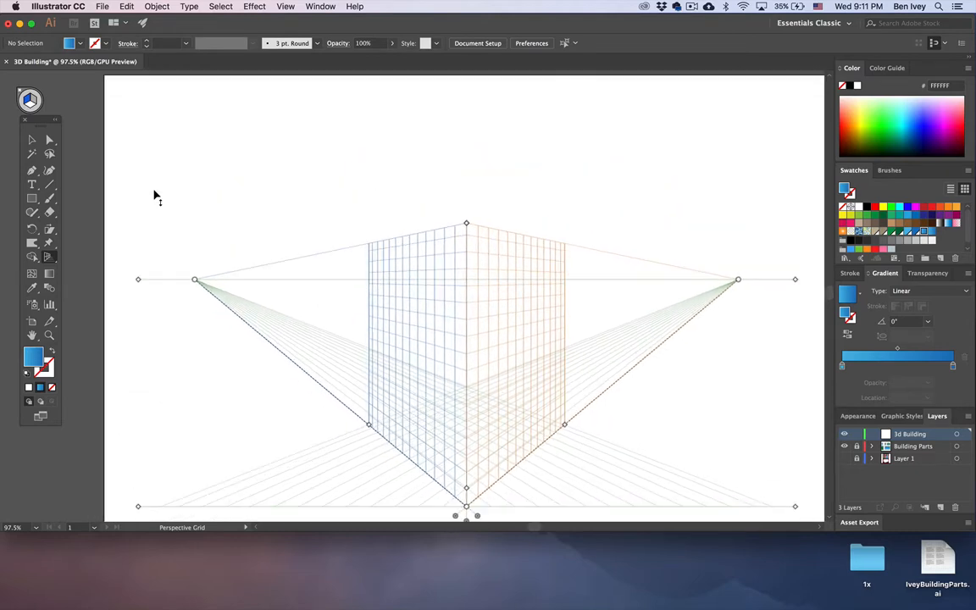
{"action": "left_click_drag", "start_coordinate": [134, 258], "coordinate": [151, 118]}
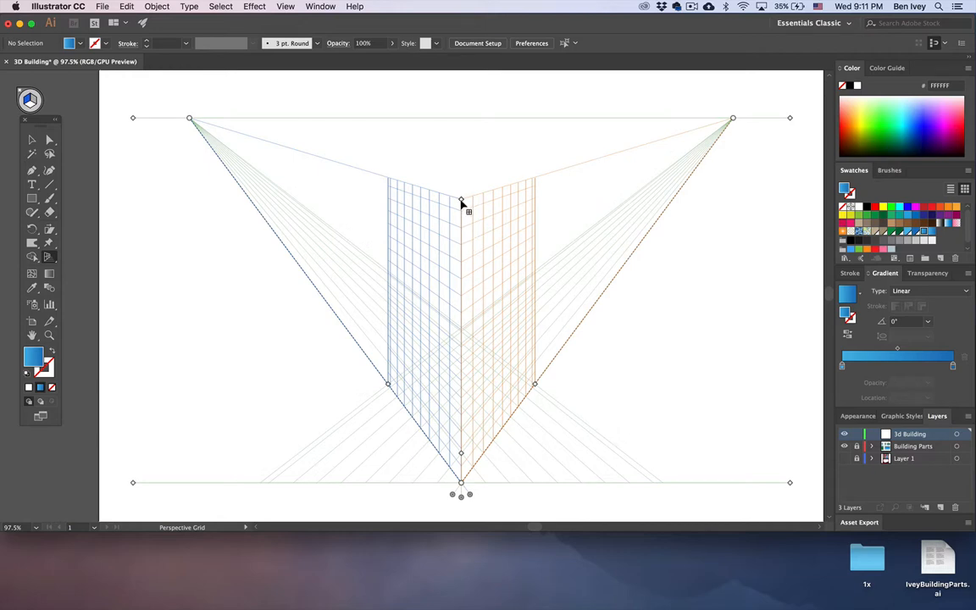
Step: Lower the perspective grid's vertical height and extend the left and right vertical planes further outward toward their vanishing points
{"action": "left_click_drag", "start_coordinate": [461, 204], "coordinate": [460, 239]}
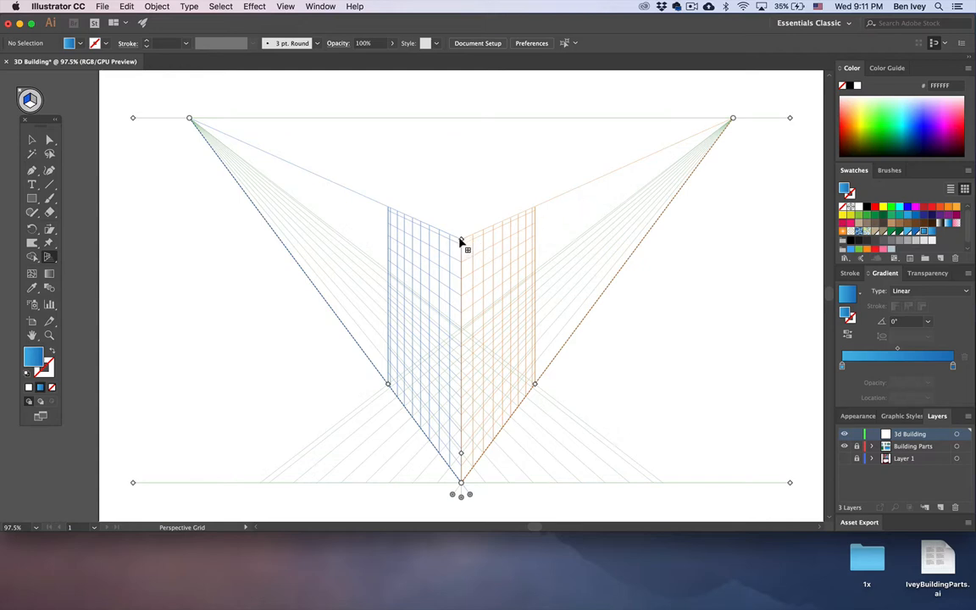
{"action": "mouse_move", "coordinate": [460, 240]}
{"action": "left_mouse_down"}
{"action": "mouse_move", "coordinate": [460, 278]}
{"action": "mouse_move", "coordinate": [464, 228]}
{"action": "left_mouse_up"}
{"action": "left_click_drag", "start_coordinate": [388, 385], "coordinate": [333, 333]}
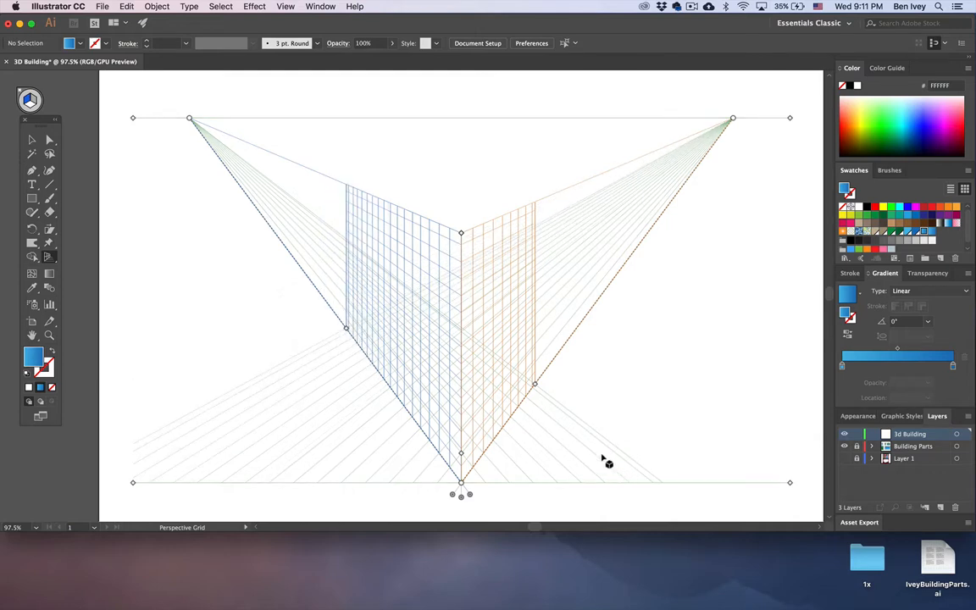
{"action": "left_click_drag", "start_coordinate": [536, 386], "coordinate": [578, 360]}
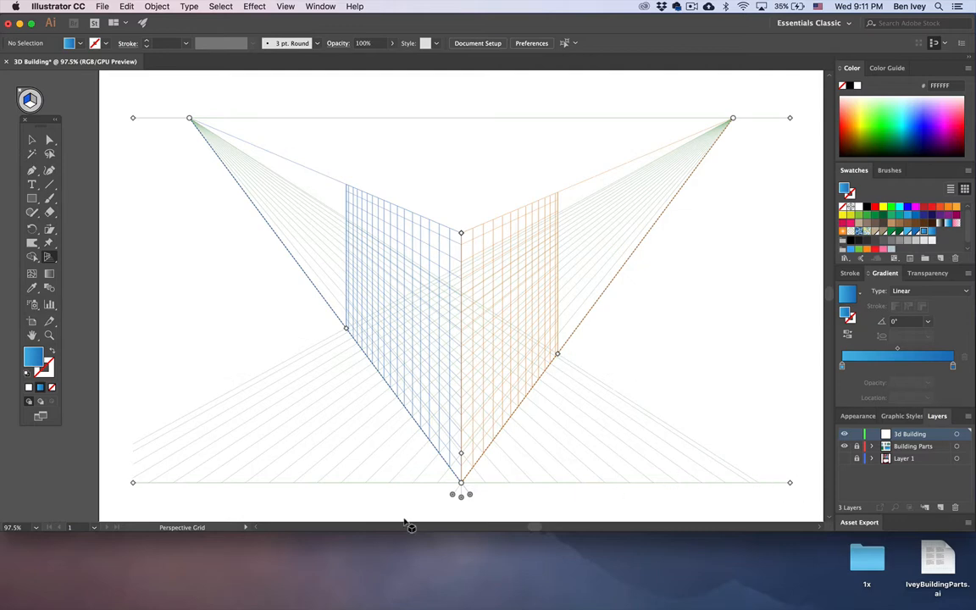
Step: Move the whole perspective grid slightly up, raise its horizontal plane close to the horizon line, and extend the vertical planes downward
{"action": "mouse_move", "coordinate": [132, 482]}
{"action": "left_mouse_down"}
{"action": "mouse_move", "coordinate": [113, 450]}
{"action": "mouse_move", "coordinate": [169, 482]}
{"action": "mouse_move", "coordinate": [135, 463]}
{"action": "left_mouse_up"}
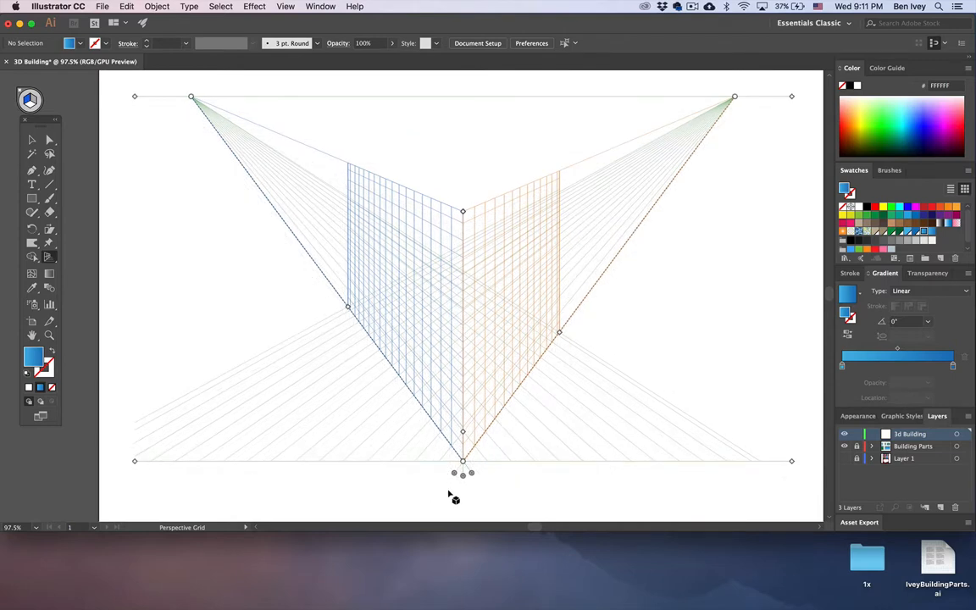
{"action": "left_click_drag", "start_coordinate": [465, 479], "coordinate": [464, 178]}
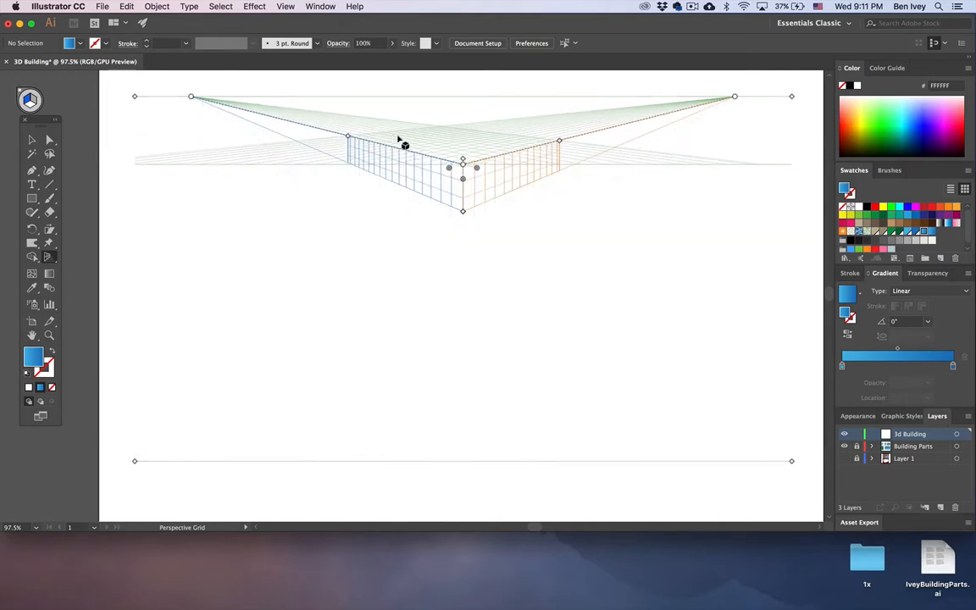
{"action": "left_click_drag", "start_coordinate": [464, 215], "coordinate": [464, 293]}
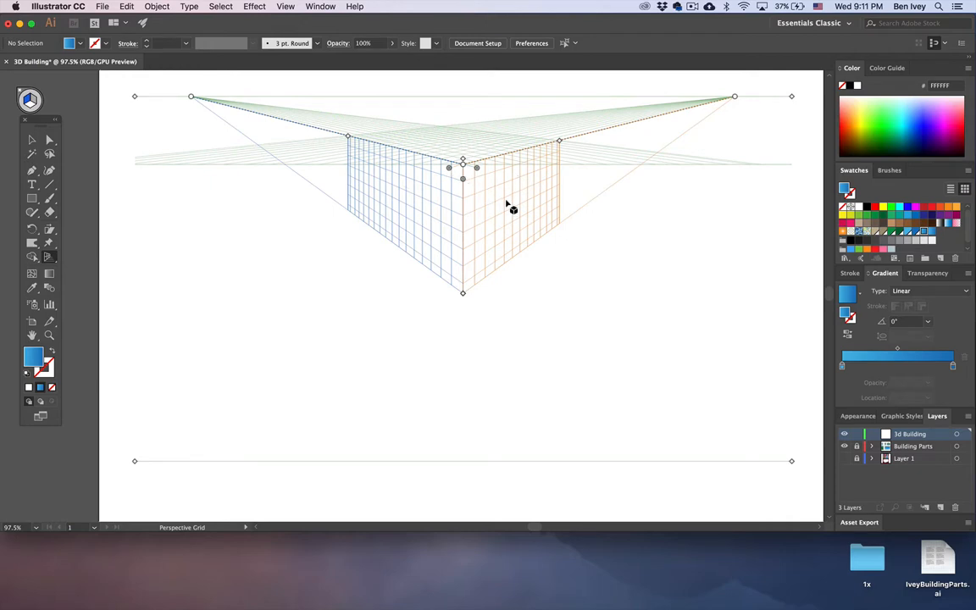
Step: Enlarge the perspective grid's cells to only a few columns per vertical plane and nudge the horizontal plane slightly up
{"action": "scroll", "coordinate": [482, 183], "scroll_direction": "up", "scroll_amount": 5}
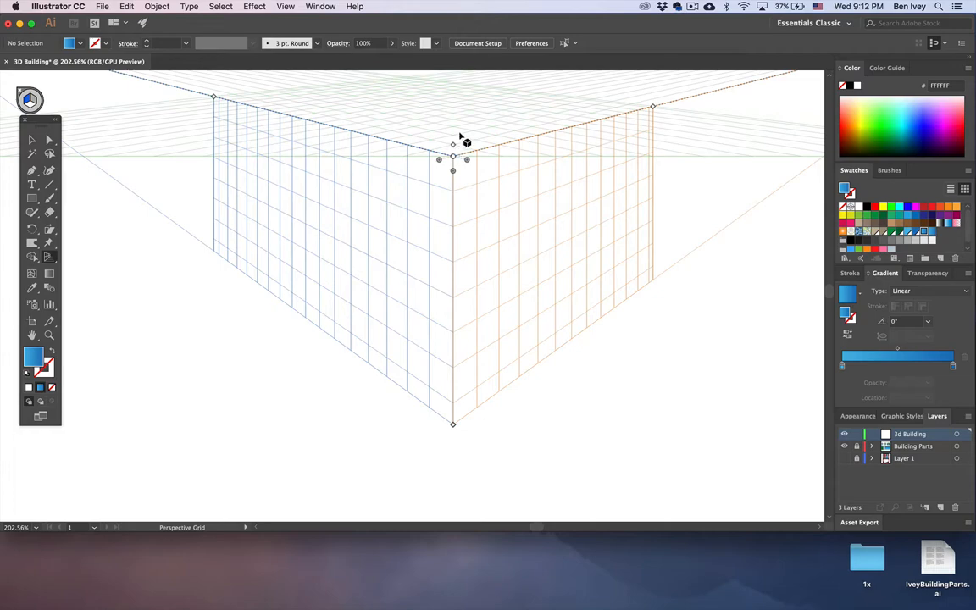
{"action": "mouse_move", "coordinate": [453, 147]}
{"action": "left_mouse_down"}
{"action": "mouse_move", "coordinate": [454, 122]}
{"action": "mouse_move", "coordinate": [452, 140]}
{"action": "left_mouse_up"}
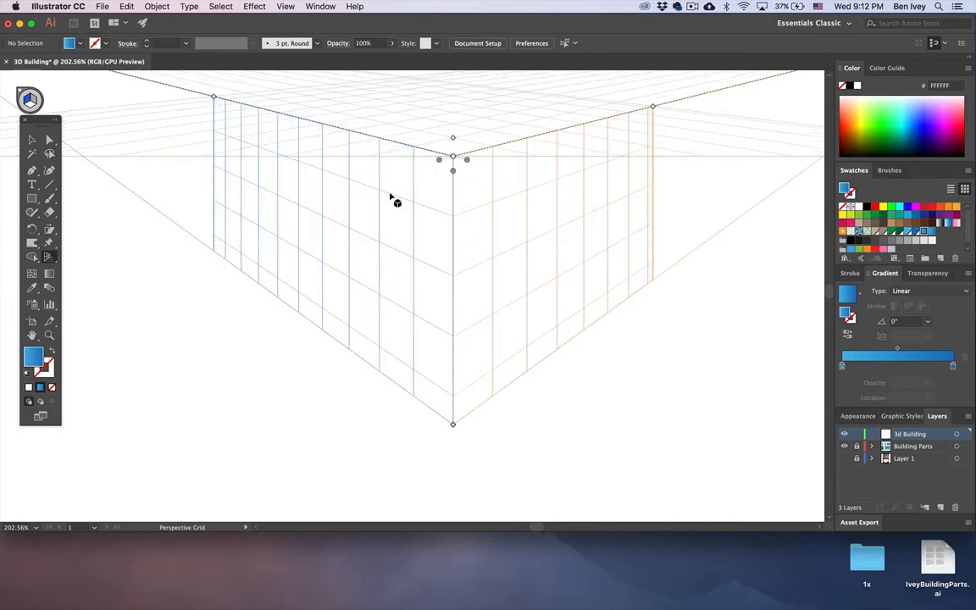
{"action": "left_click_drag", "start_coordinate": [453, 146], "coordinate": [454, 124]}
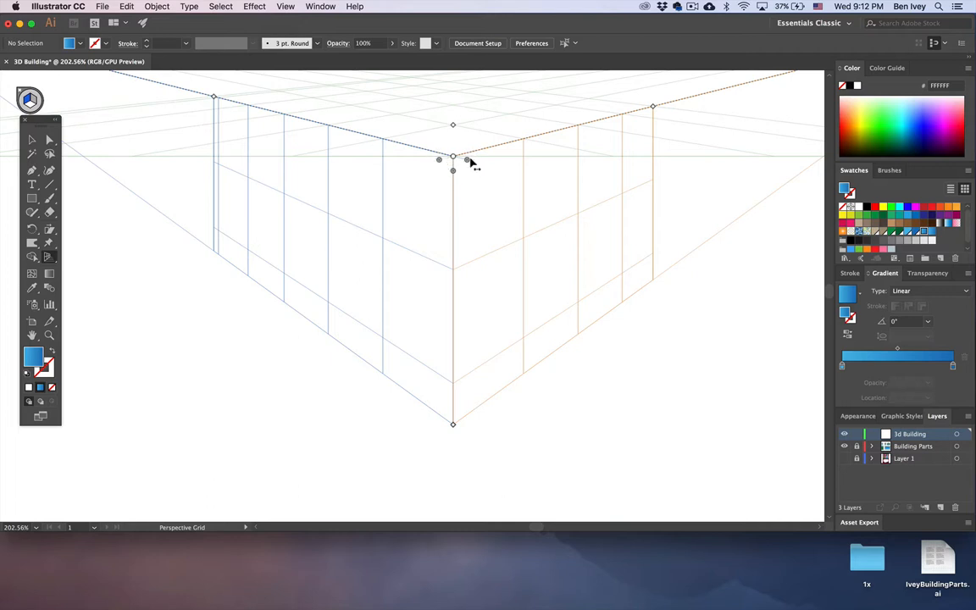
{"action": "mouse_move", "coordinate": [470, 166]}
{"action": "left_mouse_down"}
{"action": "mouse_move", "coordinate": [514, 183]}
{"action": "mouse_move", "coordinate": [577, 134]}
{"action": "mouse_move", "coordinate": [490, 174]}
{"action": "mouse_move", "coordinate": [288, 220]}
{"action": "mouse_move", "coordinate": [571, 157]}
{"action": "mouse_move", "coordinate": [394, 187]}
{"action": "mouse_move", "coordinate": [472, 182]}
{"action": "mouse_move", "coordinate": [454, 247]}
{"action": "mouse_move", "coordinate": [452, 166]}
{"action": "left_mouse_up"}
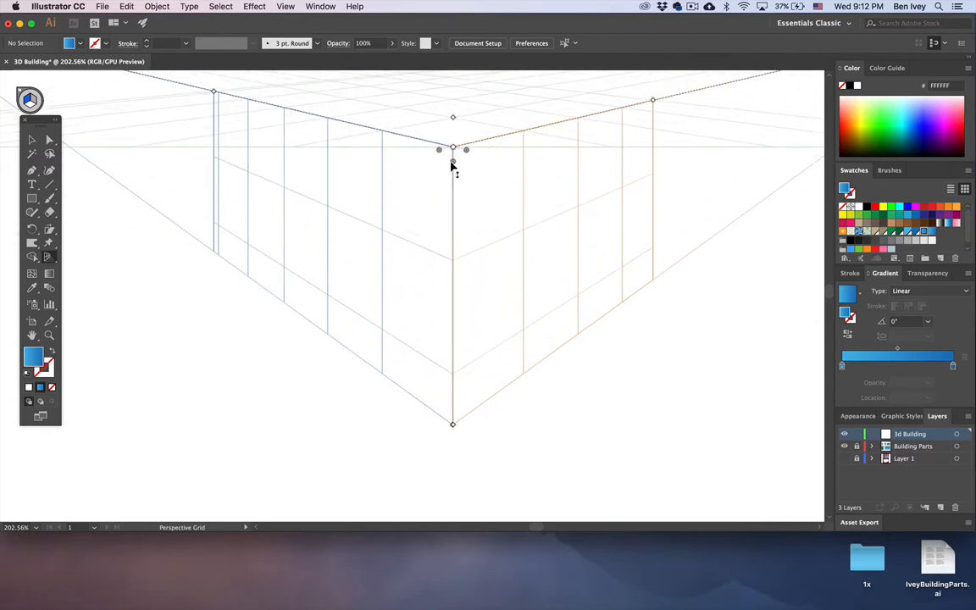
{"action": "scroll", "coordinate": [452, 166], "scroll_direction": "down", "scroll_amount": 2}
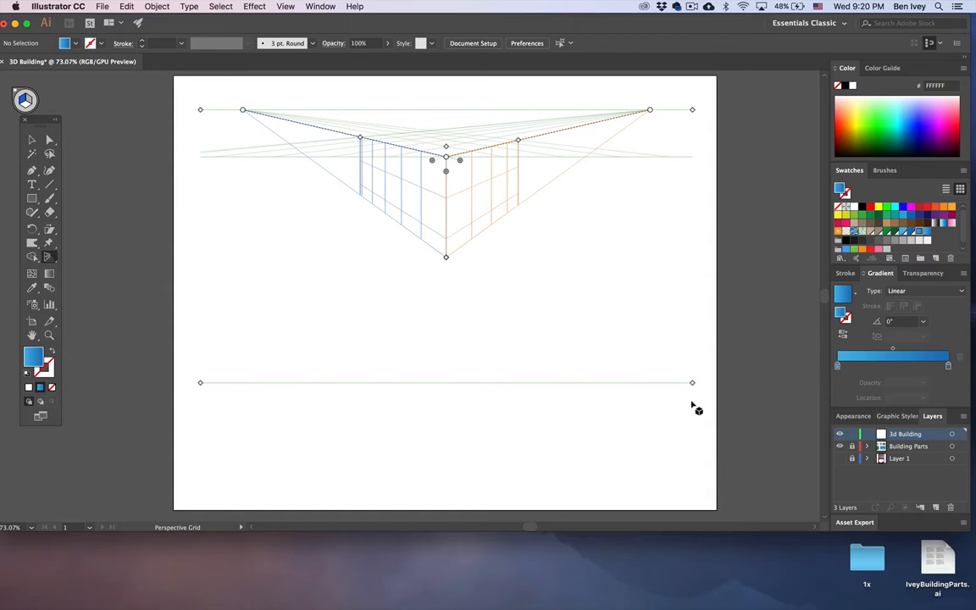
Step: Hide the perspective grid and show the reference image on Layer 1
{"action": "key", "text": "super+shift+i"}
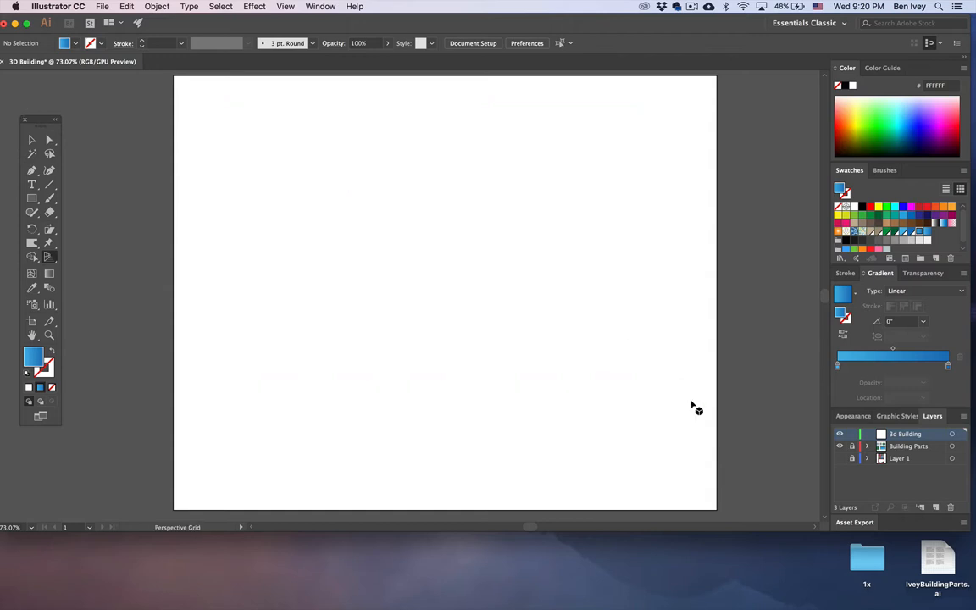
{"action": "left_click", "coordinate": [839, 459]}
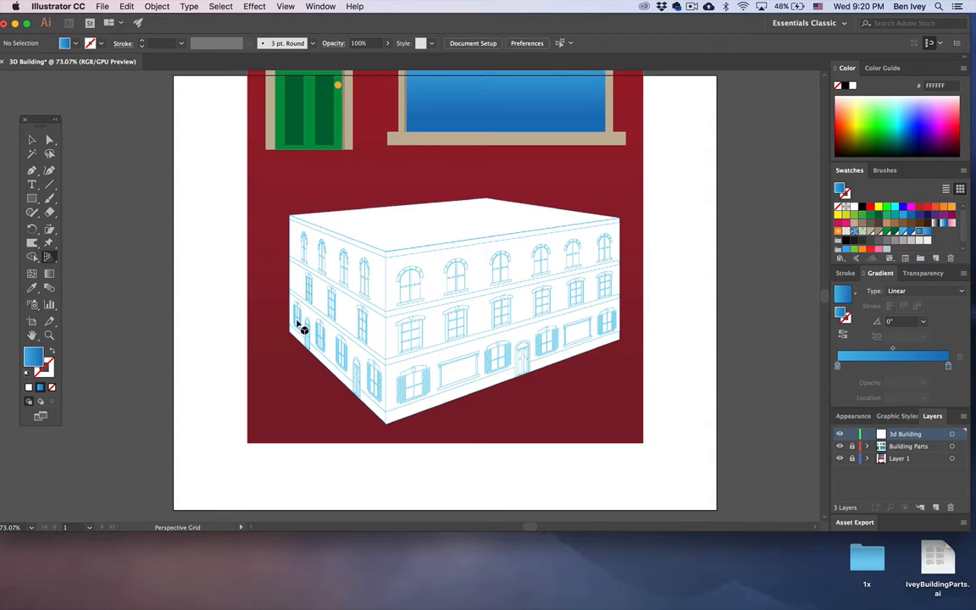
{"action": "scroll", "coordinate": [301, 329], "scroll_direction": "down", "scroll_amount": 5}
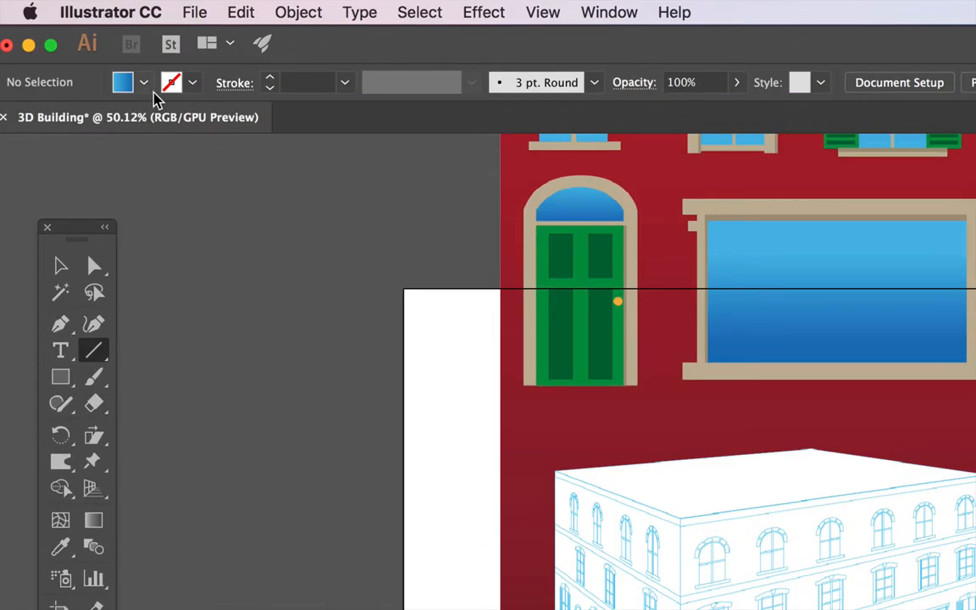
Step: Set the fill to None and the stroke to black for the Line Segment tool
{"action": "left_click", "coordinate": [147, 84]}
{"action": "left_click", "coordinate": [14, 119]}
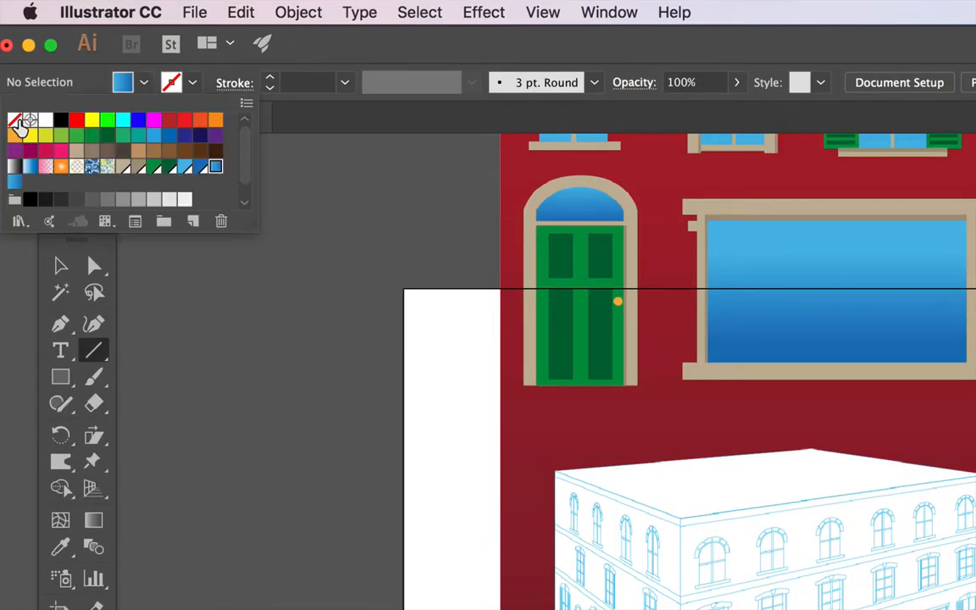
{"action": "left_click", "coordinate": [192, 92]}
{"action": "left_click", "coordinate": [191, 91]}
{"action": "left_click", "coordinate": [61, 121]}
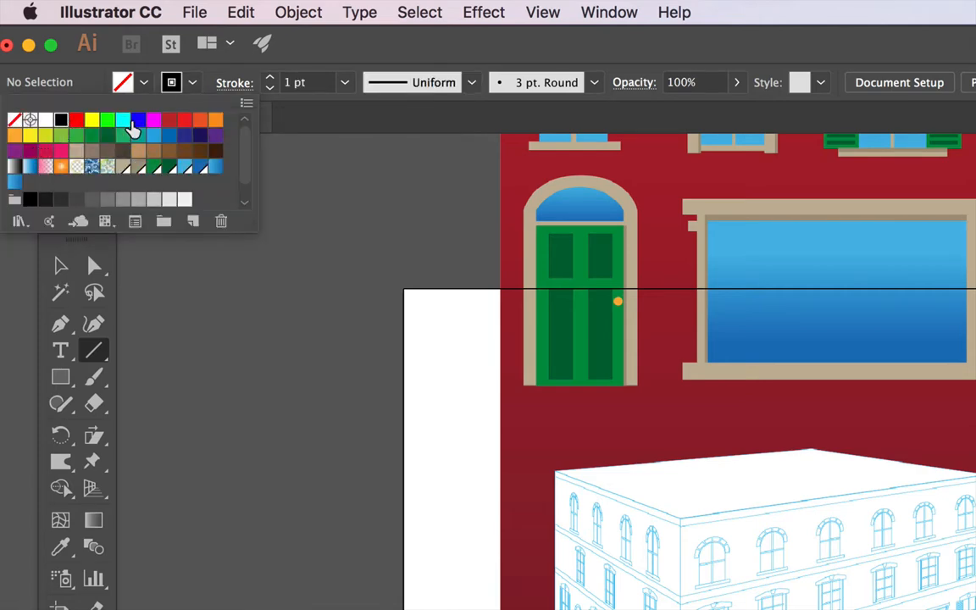
{"action": "left_click", "coordinate": [98, 95]}
Step: Draw a line from the reference building's top front corner along the left roof edge and extend its outer end far beyond the artboard
{"action": "scroll", "coordinate": [201, 242], "scroll_direction": "down", "scroll_amount": 3}
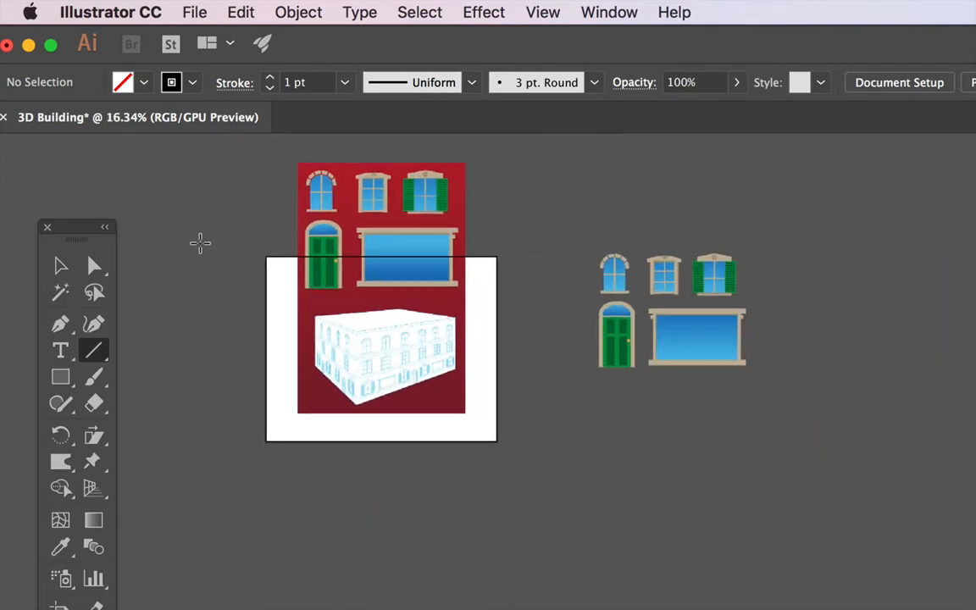
{"action": "scroll", "coordinate": [99, 126], "scroll_direction": "up", "scroll_amount": 5}
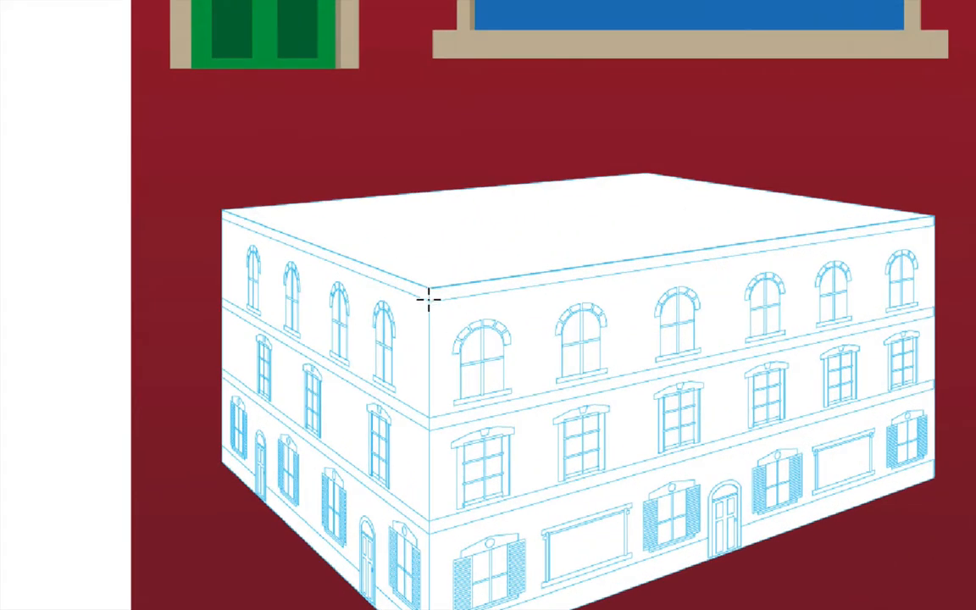
{"action": "left_click_drag", "start_coordinate": [429, 287], "coordinate": [88, 160]}
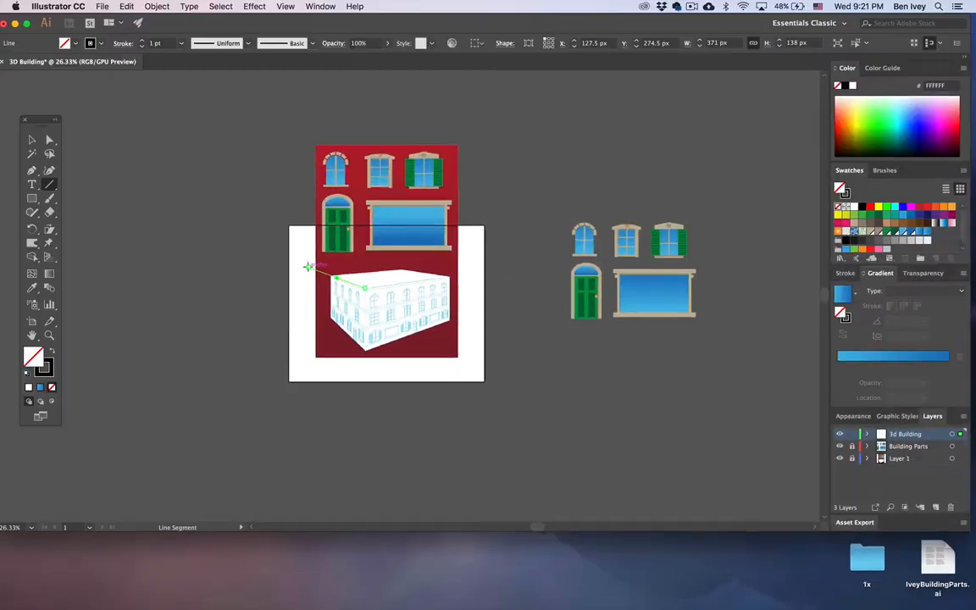
{"action": "scroll", "coordinate": [88, 161], "scroll_direction": "left", "scroll_amount": 4}
{"action": "scroll", "coordinate": [88, 162], "scroll_direction": "up", "scroll_amount": 3}
{"action": "scroll", "coordinate": [88, 161], "scroll_direction": "down", "scroll_amount": 4}
{"action": "scroll", "coordinate": [89, 162], "scroll_direction": "right", "scroll_amount": 1}
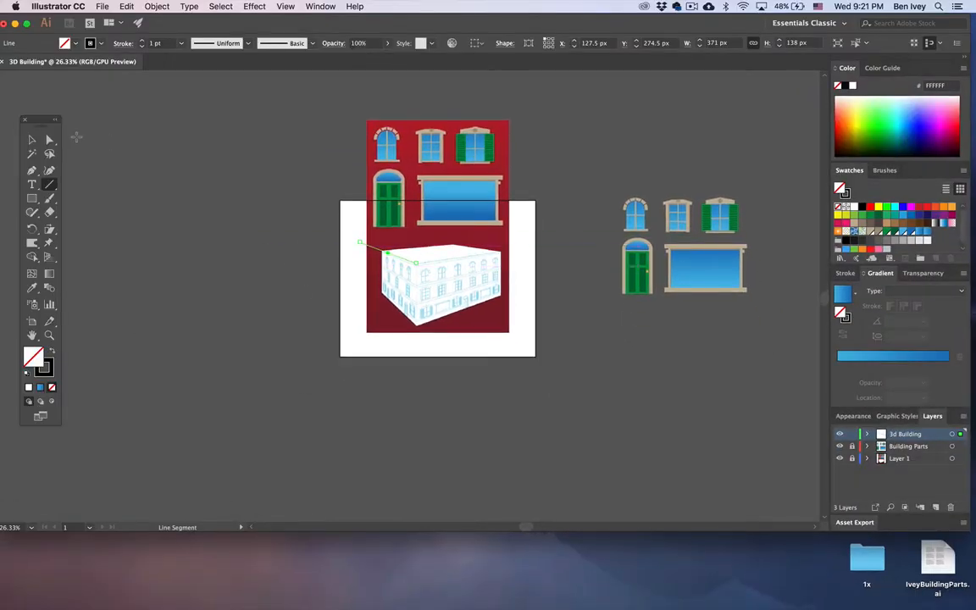
{"action": "left_click", "coordinate": [52, 141]}
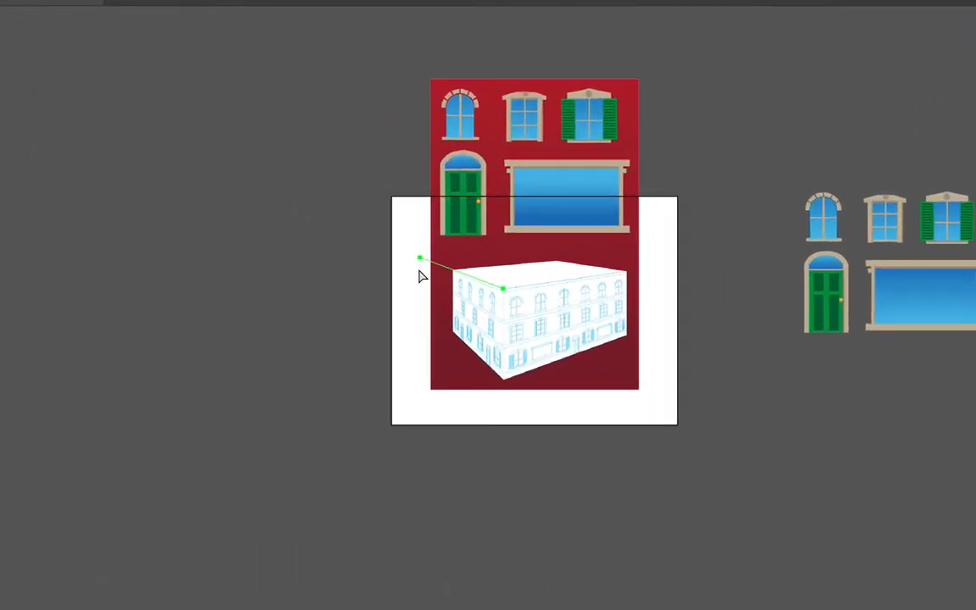
{"action": "left_click_drag", "start_coordinate": [414, 259], "coordinate": [2, 102]}
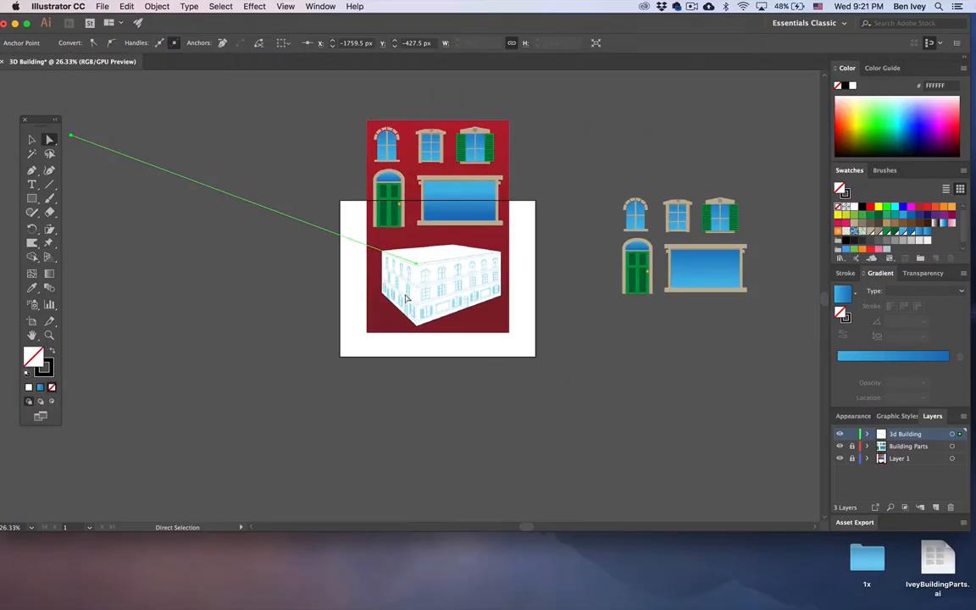
Step: Draw a line from the building's bottom front corner along the left base edge, extending it past the left roof line
{"action": "scroll", "coordinate": [406, 298], "scroll_direction": "up", "scroll_amount": 5}
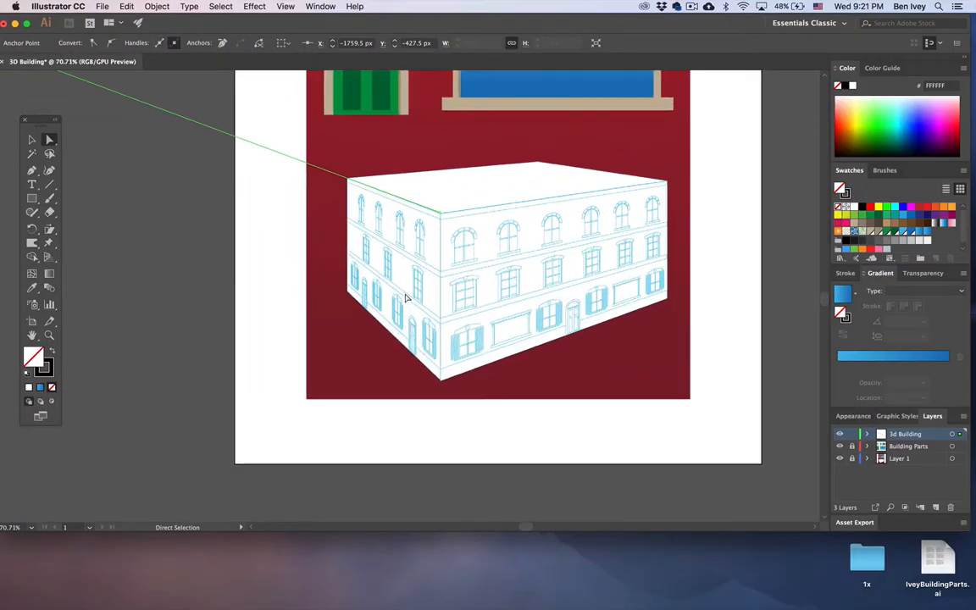
{"action": "left_click", "coordinate": [49, 185]}
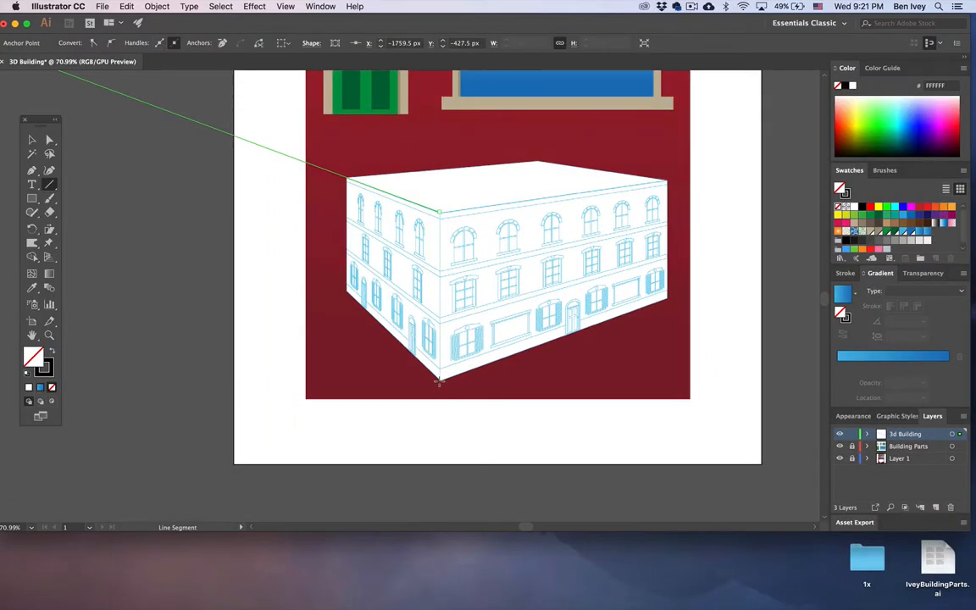
{"action": "left_click_drag", "start_coordinate": [439, 381], "coordinate": [203, 141]}
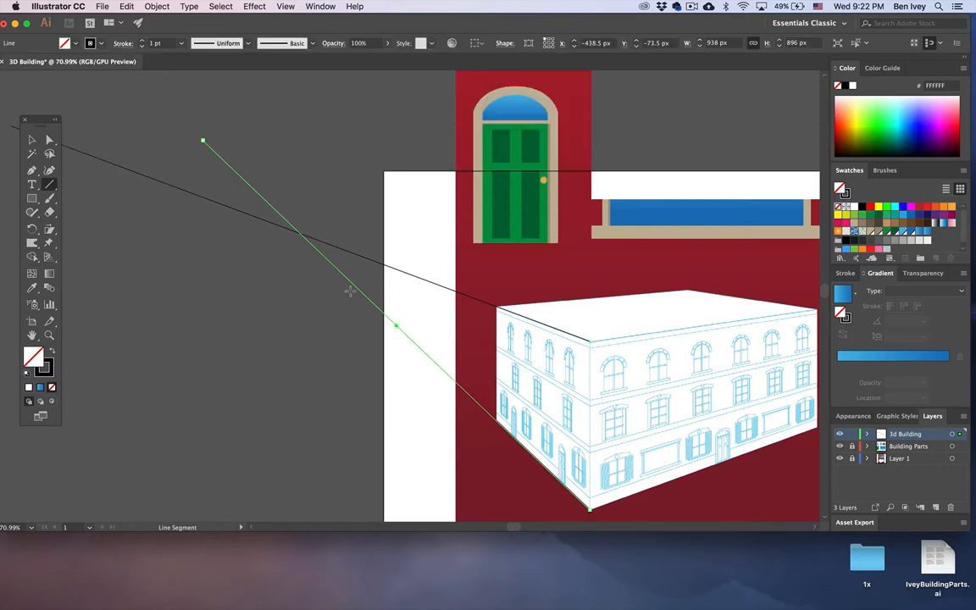
Step: Draw two lines from the front corner along the building's right roof and right base edges, extending them until they meet
{"action": "scroll", "coordinate": [716, 397], "scroll_direction": "right", "scroll_amount": 10}
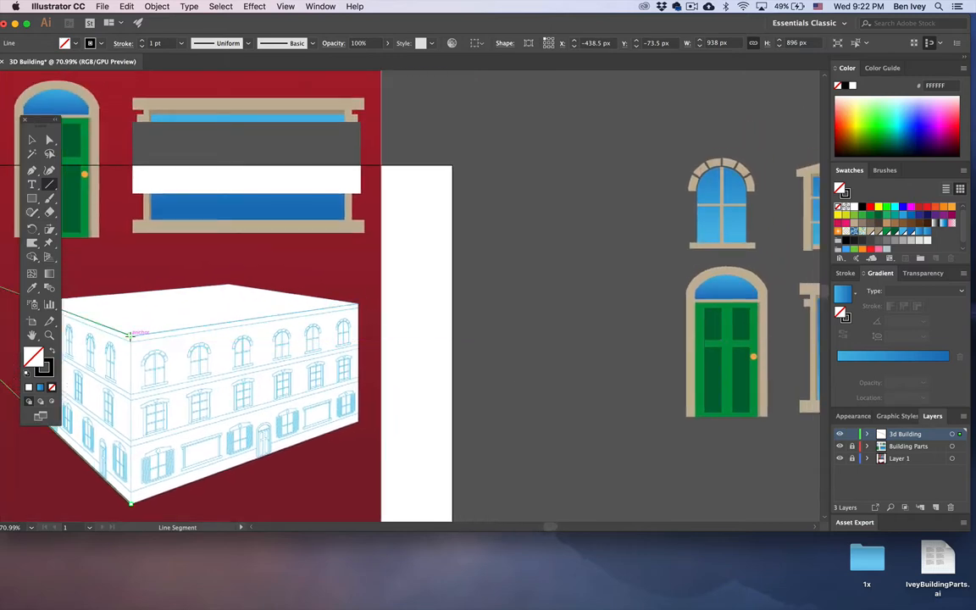
{"action": "left_click_drag", "start_coordinate": [132, 333], "coordinate": [802, 227]}
{"action": "scroll", "coordinate": [801, 227], "scroll_direction": "down", "scroll_amount": 2}
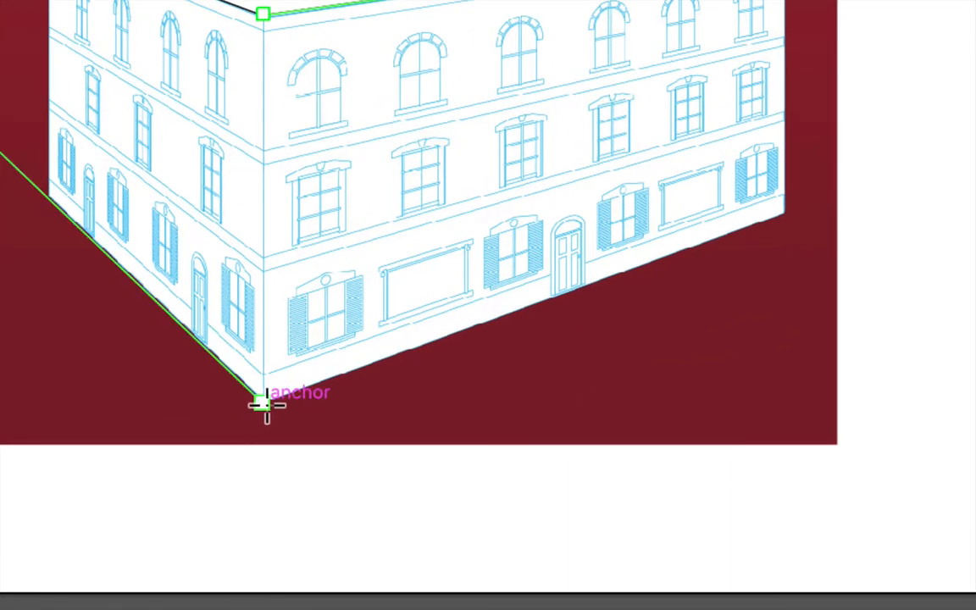
{"action": "left_click_drag", "start_coordinate": [266, 404], "coordinate": [975, 0]}
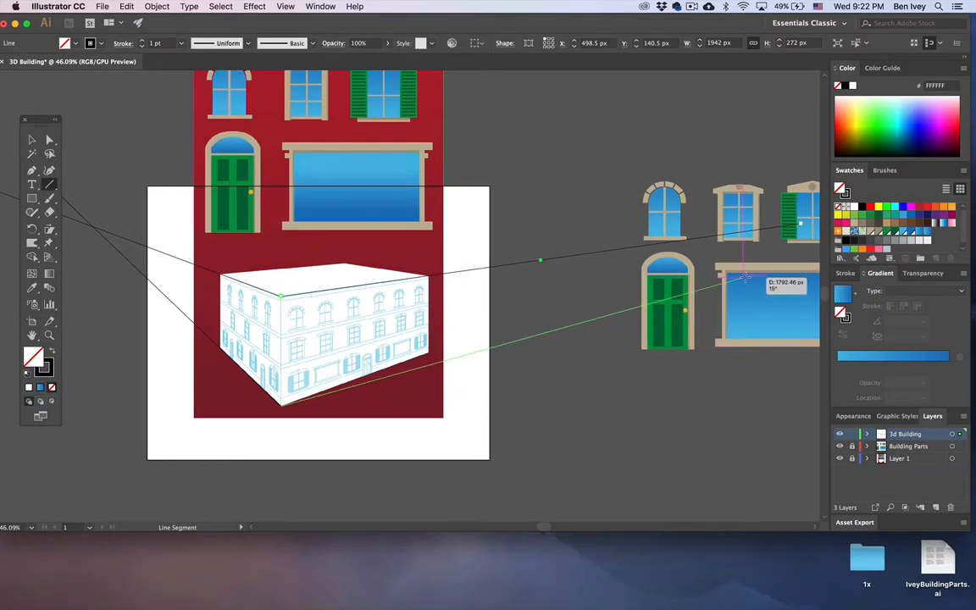
{"action": "left_click_drag", "start_coordinate": [746, 277], "coordinate": [792, 220]}
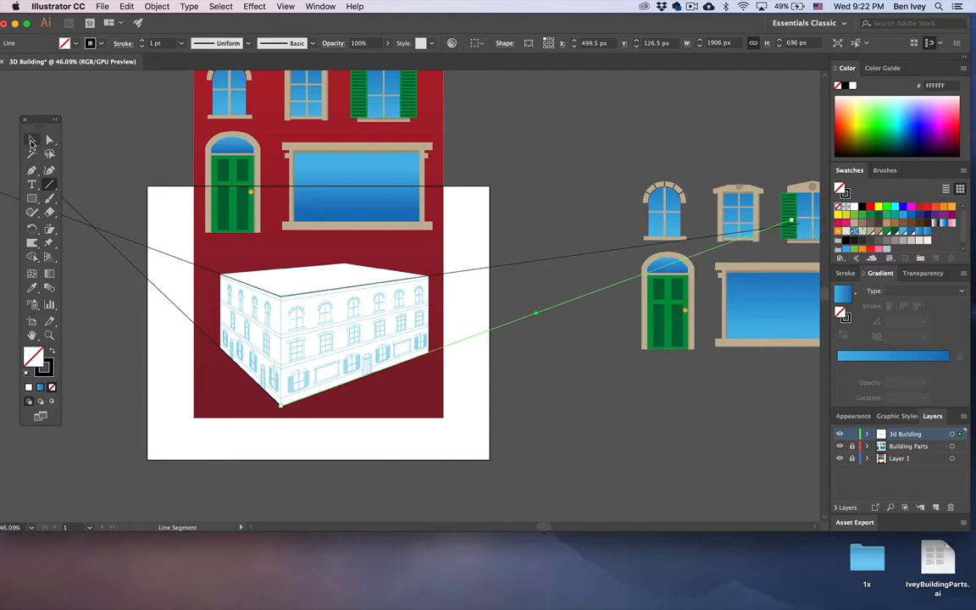
Step: Deselect the last line and examine where the left and right pairs of guide lines cross as vanishing points
{"action": "left_click", "coordinate": [31, 141]}
{"action": "scroll", "coordinate": [185, 203], "scroll_direction": "left", "scroll_amount": 3}
{"action": "left_click", "coordinate": [496, 196]}
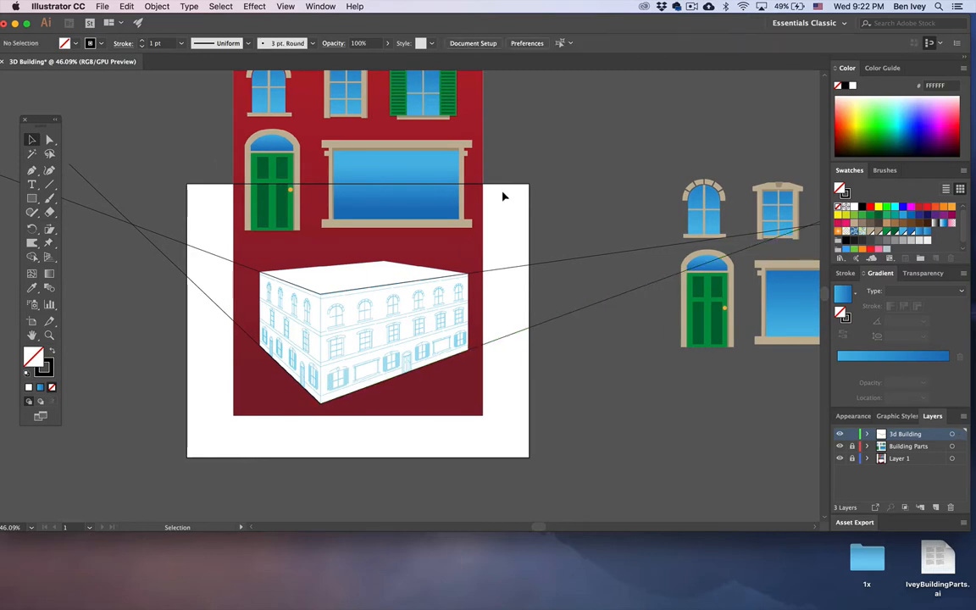
{"action": "scroll", "coordinate": [682, 222], "scroll_direction": "right", "scroll_amount": 4}
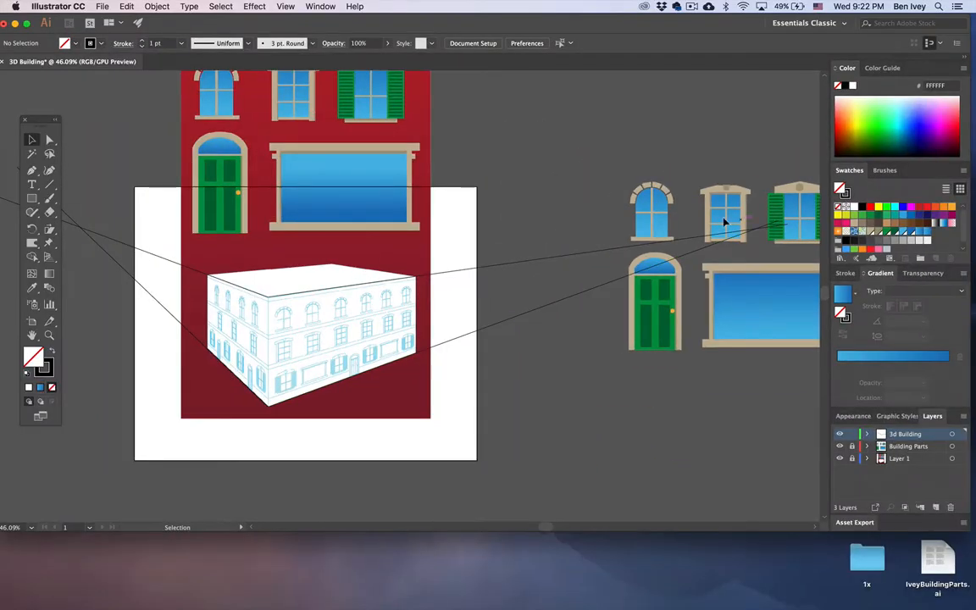
{"action": "scroll", "coordinate": [365, 170], "scroll_direction": "left", "scroll_amount": 8}
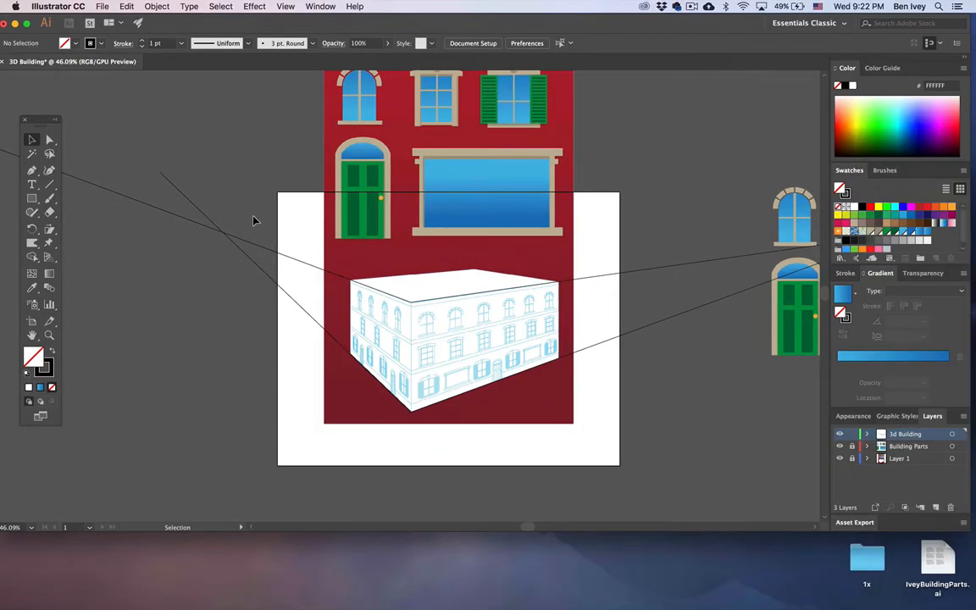
{"action": "scroll", "coordinate": [253, 220], "scroll_direction": "right", "scroll_amount": 5}
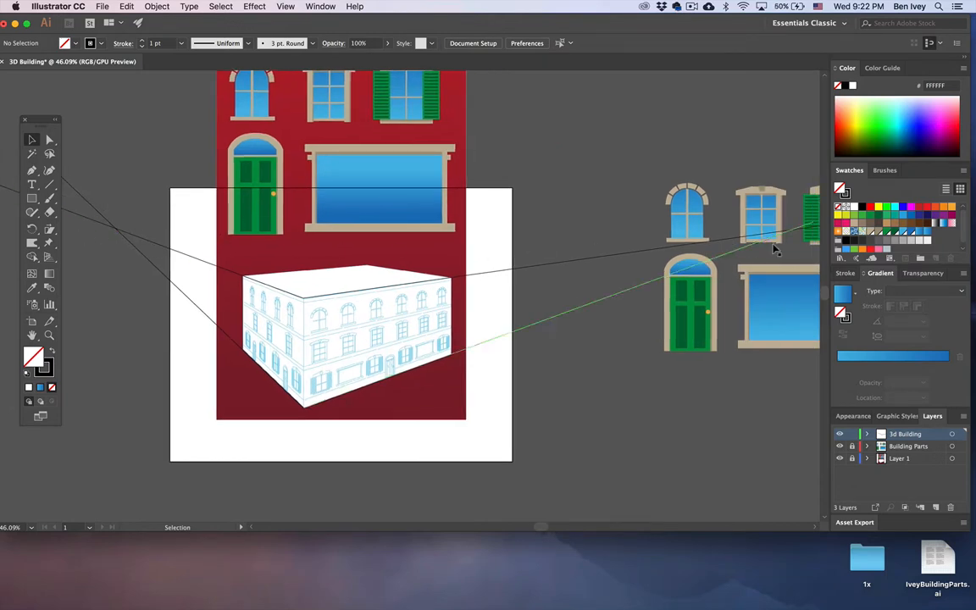
{"action": "scroll", "coordinate": [481, 282], "scroll_direction": "left", "scroll_amount": 5}
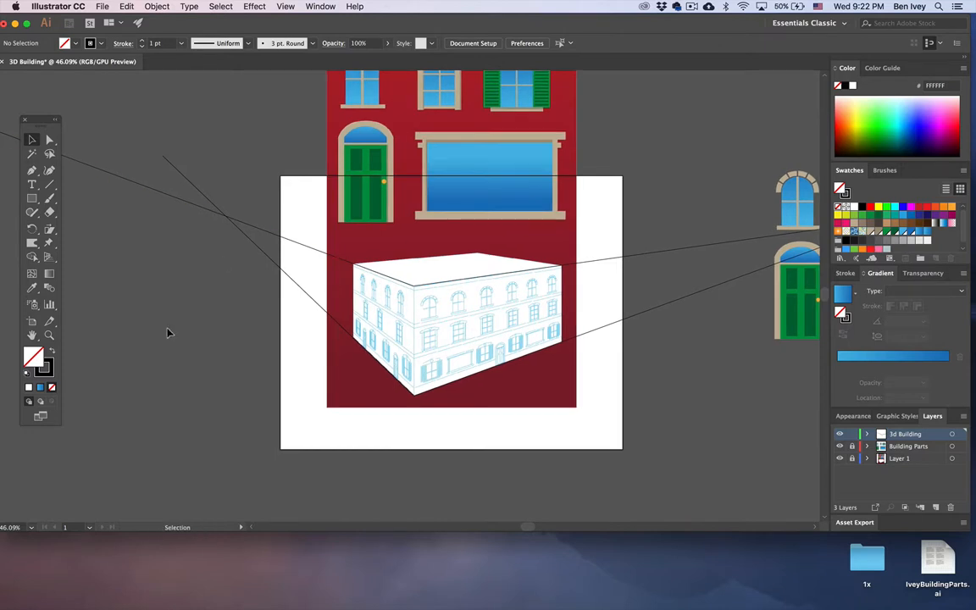
Step: Display the two-point perspective grid and move it so its centre line starts at the building's top front corner
{"action": "key", "text": "shift+p"}
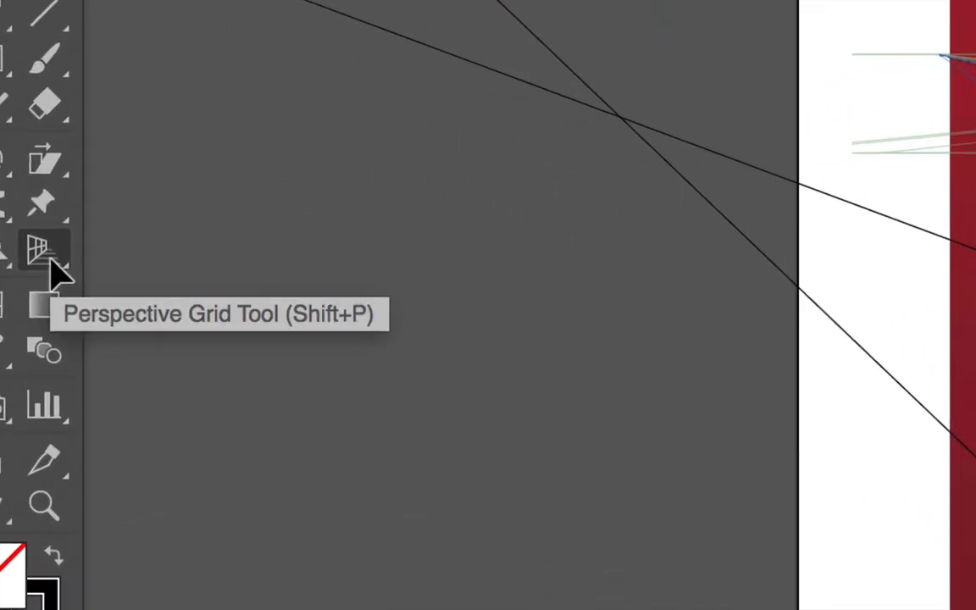
{"action": "left_click", "coordinate": [49, 260]}
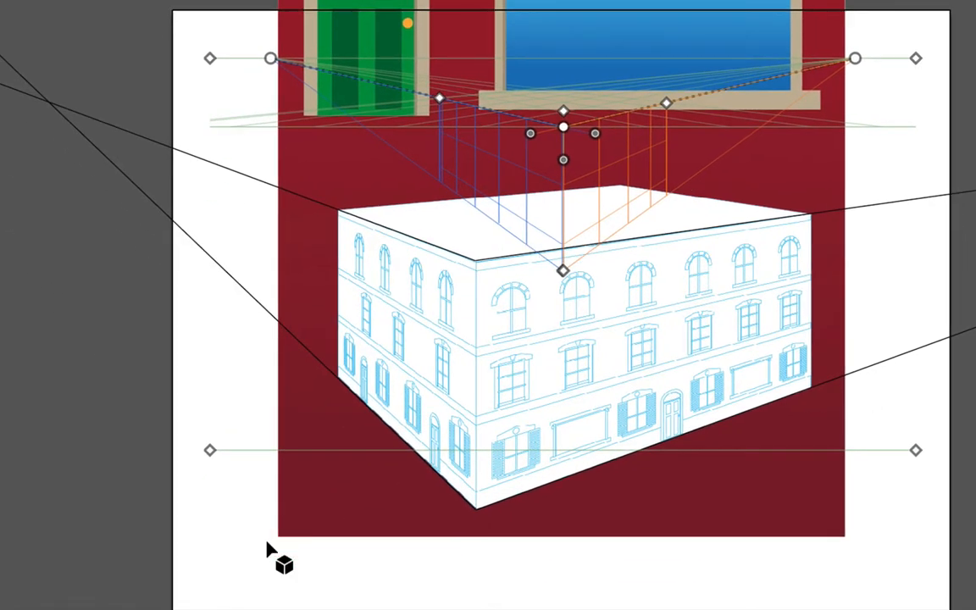
{"action": "left_click_drag", "start_coordinate": [210, 461], "coordinate": [126, 592]}
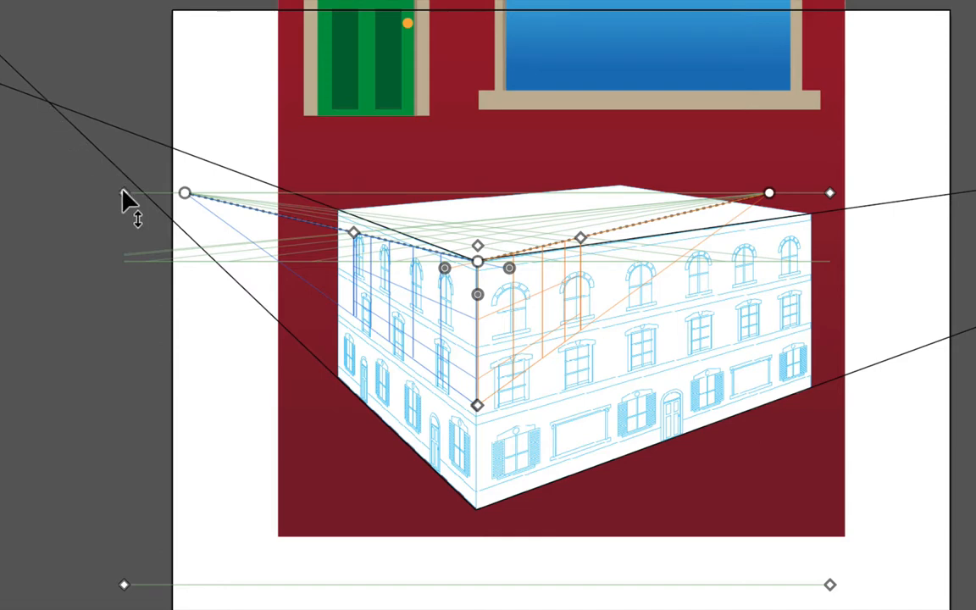
Step: Raise the grid's horizon line to the guide-line crossings and move the left and right vanishing points onto them
{"action": "left_click_drag", "start_coordinate": [124, 193], "coordinate": [124, 98]}
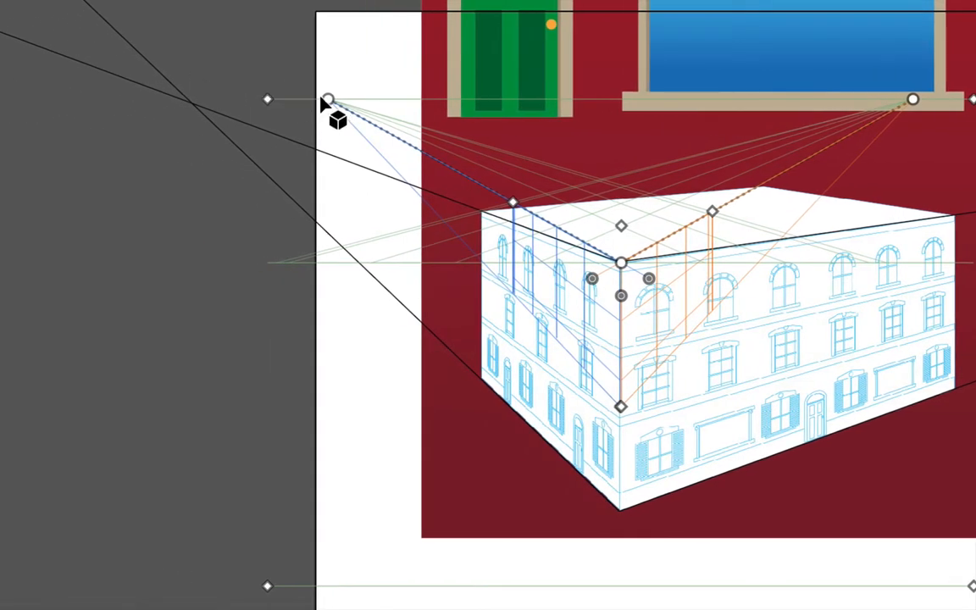
{"action": "left_click_drag", "start_coordinate": [324, 100], "coordinate": [190, 98]}
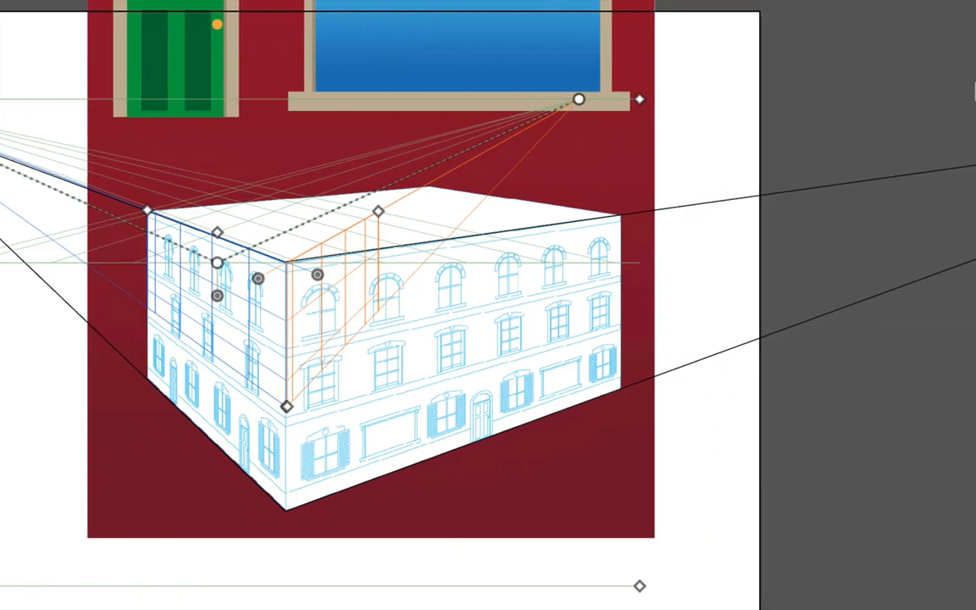
{"action": "scroll", "coordinate": [749, 94], "scroll_direction": "right", "scroll_amount": 2}
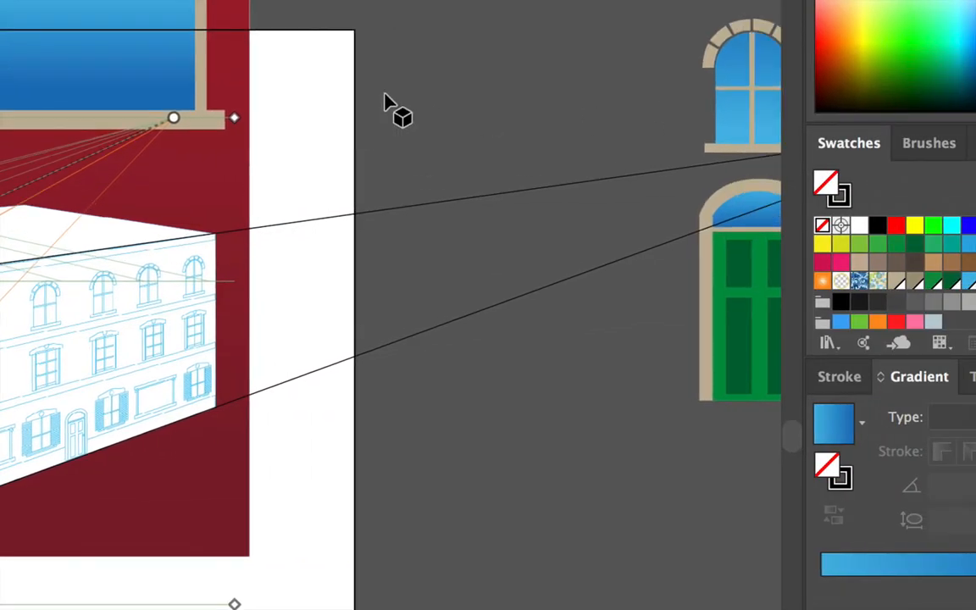
{"action": "scroll", "coordinate": [386, 102], "scroll_direction": "down", "scroll_amount": 5}
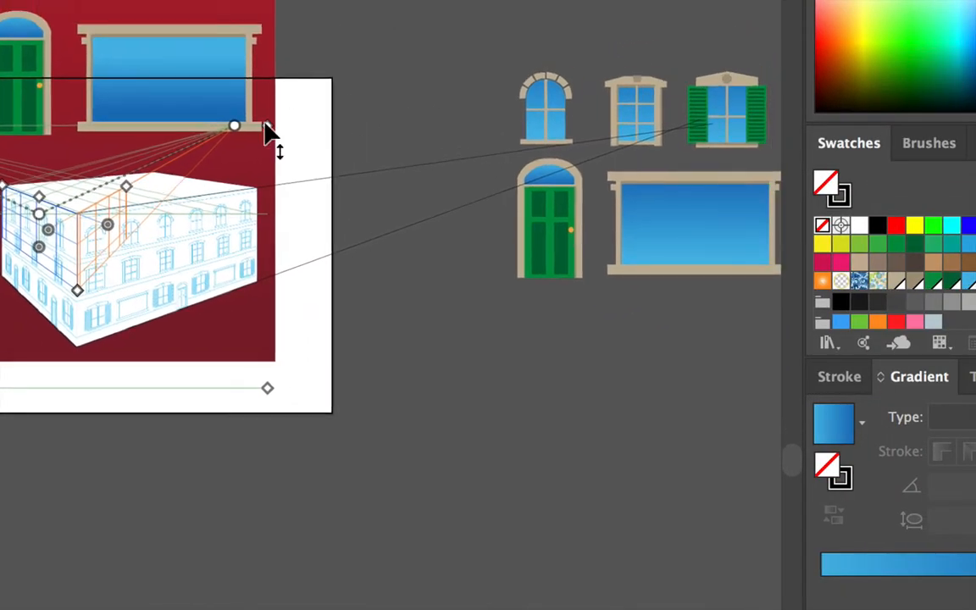
{"action": "left_click_drag", "start_coordinate": [235, 127], "coordinate": [678, 129]}
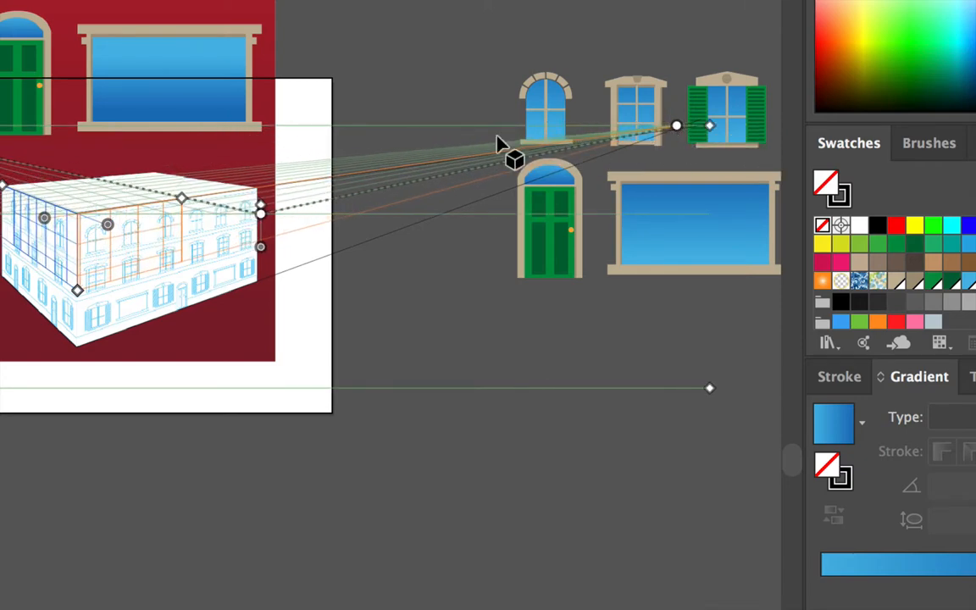
Step: Extend the perspective grid down to the building's bottom front corner and stretch its right plane to the building's far right edge
{"action": "scroll", "coordinate": [398, 157], "scroll_direction": "left", "scroll_amount": 10}
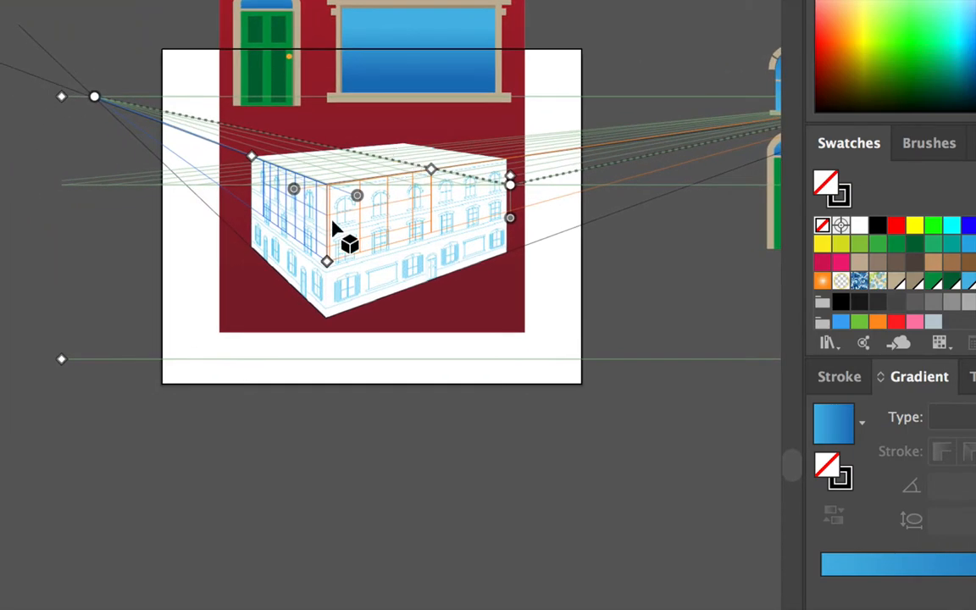
{"action": "scroll", "coordinate": [333, 225], "scroll_direction": "up", "scroll_amount": 5}
{"action": "scroll", "coordinate": [333, 225], "scroll_direction": "up", "scroll_amount": 3}
{"action": "scroll", "coordinate": [333, 225], "scroll_direction": "right", "scroll_amount": 3}
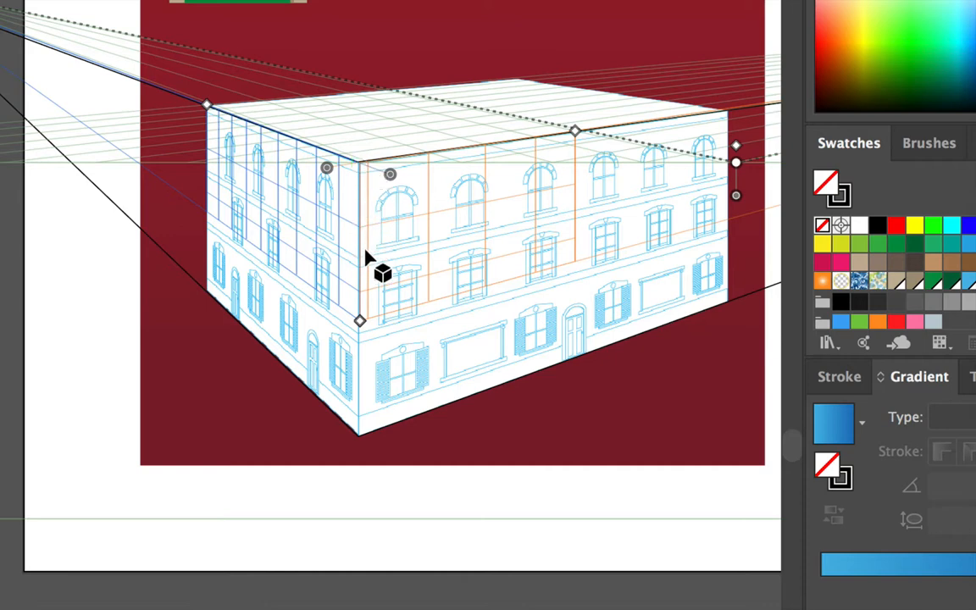
{"action": "left_click_drag", "start_coordinate": [359, 323], "coordinate": [361, 435]}
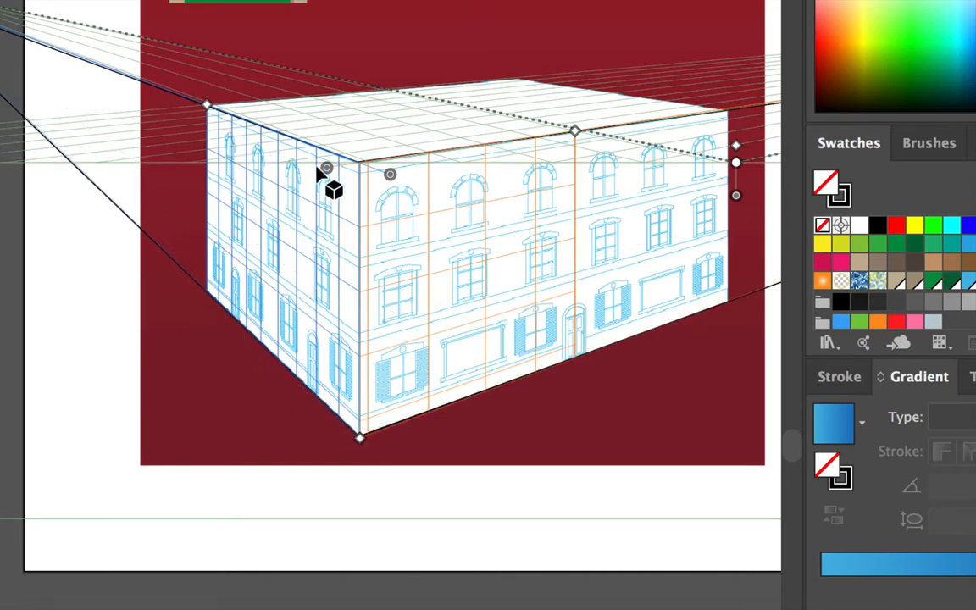
{"action": "left_click_drag", "start_coordinate": [575, 131], "coordinate": [724, 113]}
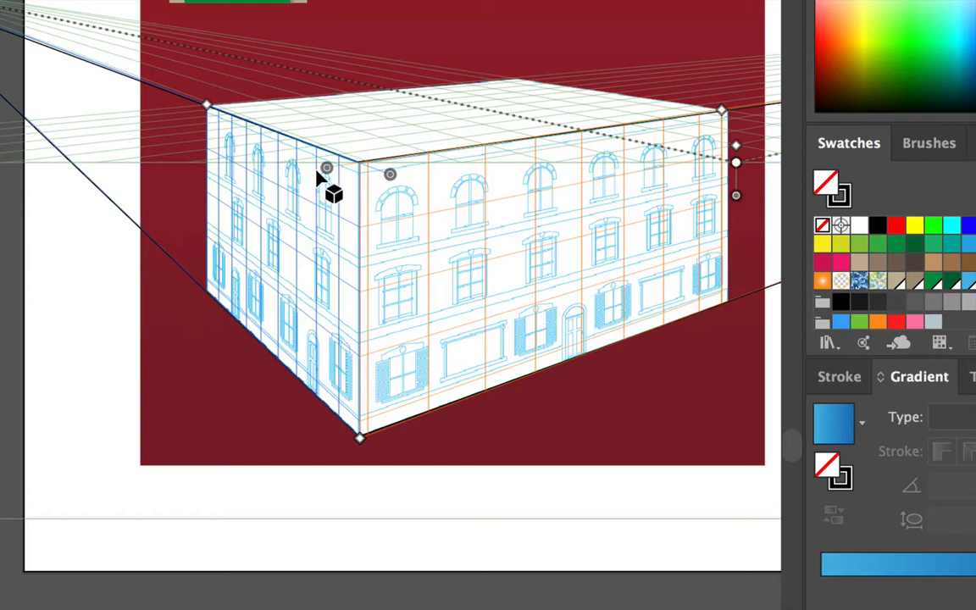
Step: Delete the left and right pairs of black vanishing-point guide lines, keeping only the perspective grid
{"action": "key", "text": "super+minus"}
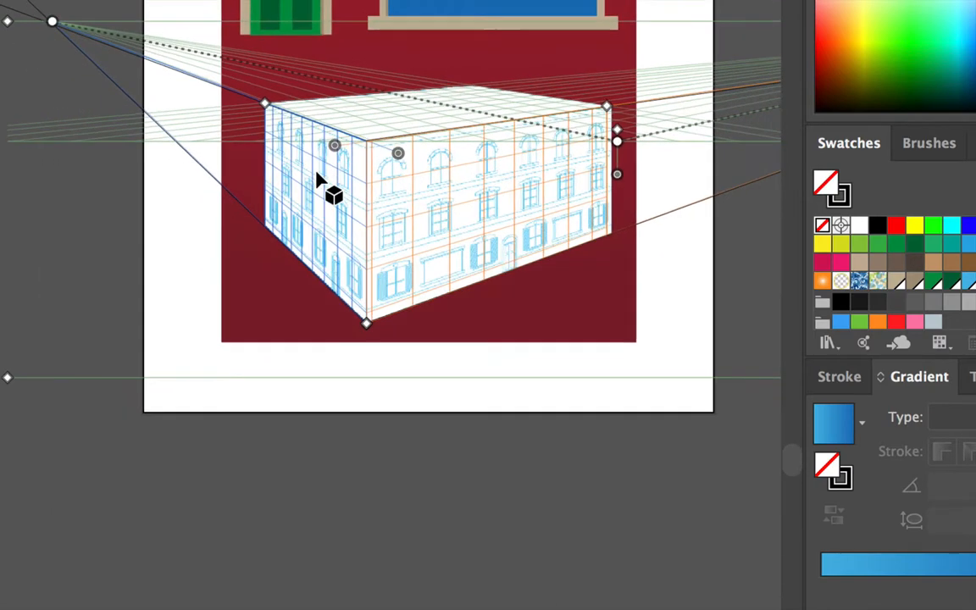
{"action": "scroll", "coordinate": [318, 179], "scroll_direction": "up", "scroll_amount": 5}
{"action": "scroll", "coordinate": [317, 179], "scroll_direction": "right", "scroll_amount": 2}
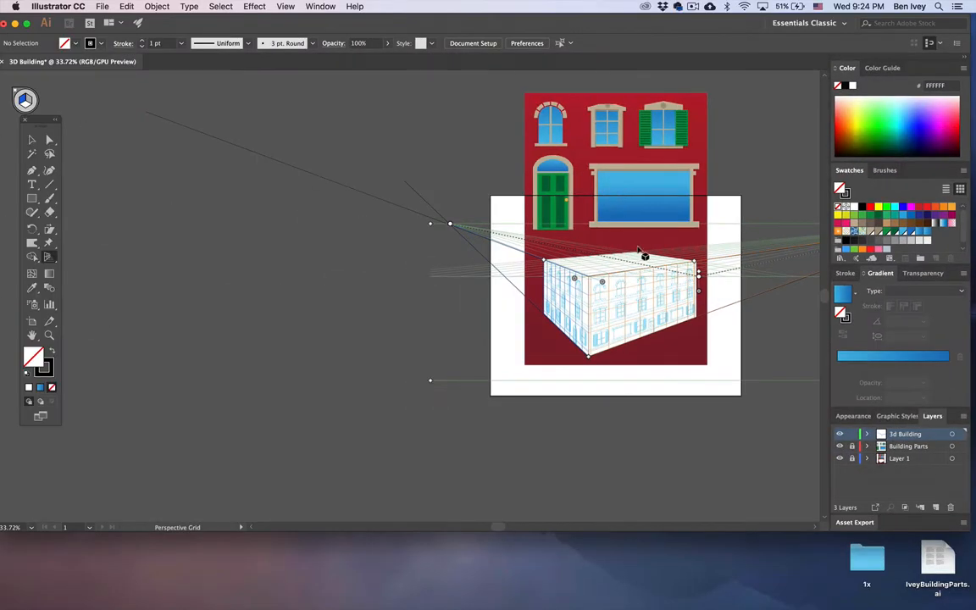
{"action": "scroll", "coordinate": [647, 265], "scroll_direction": "right", "scroll_amount": 4}
{"action": "scroll", "coordinate": [539, 271], "scroll_direction": "up", "scroll_amount": 5}
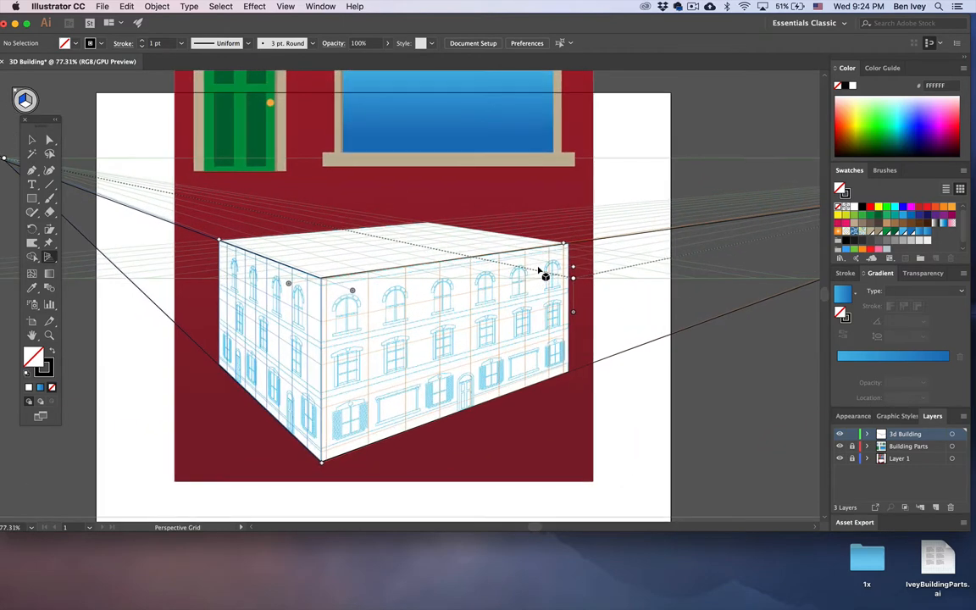
{"action": "scroll", "coordinate": [539, 270], "scroll_direction": "left", "scroll_amount": 2}
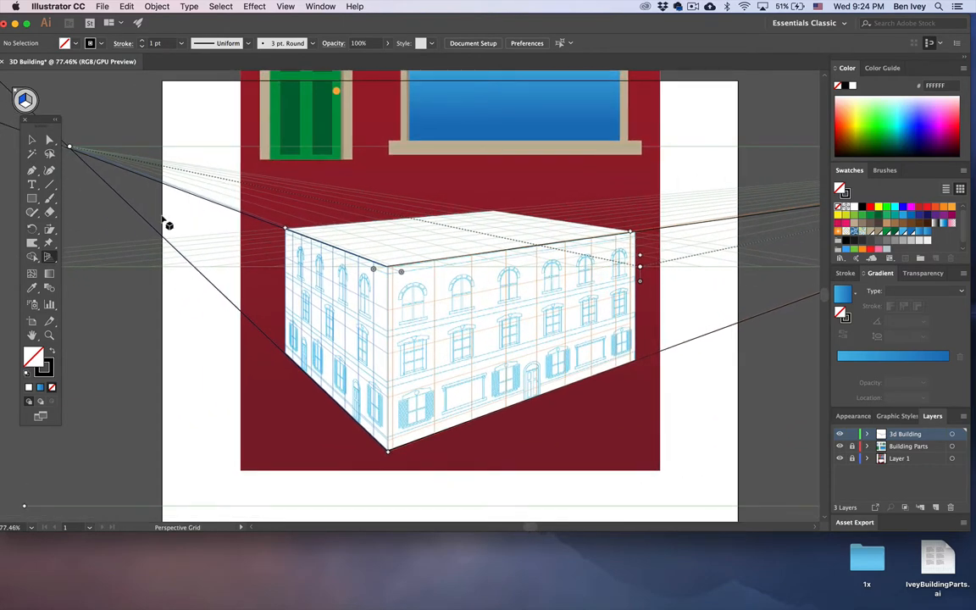
{"action": "left_click", "coordinate": [32, 140]}
{"action": "scroll", "coordinate": [202, 174], "scroll_direction": "left", "scroll_amount": 4}
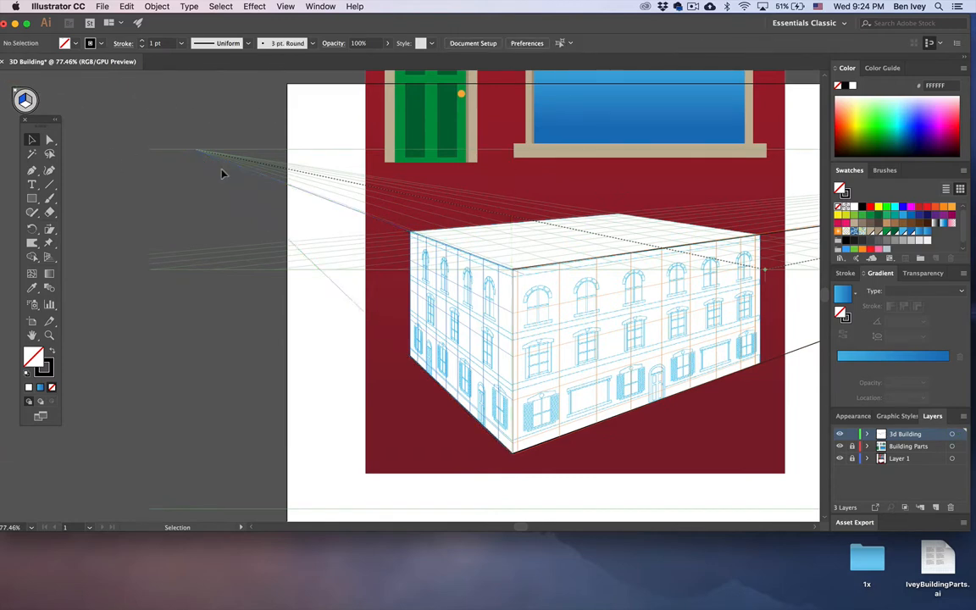
{"action": "scroll", "coordinate": [311, 187], "scroll_direction": "right", "scroll_amount": 5}
{"action": "scroll", "coordinate": [310, 188], "scroll_direction": "right", "scroll_amount": 10}
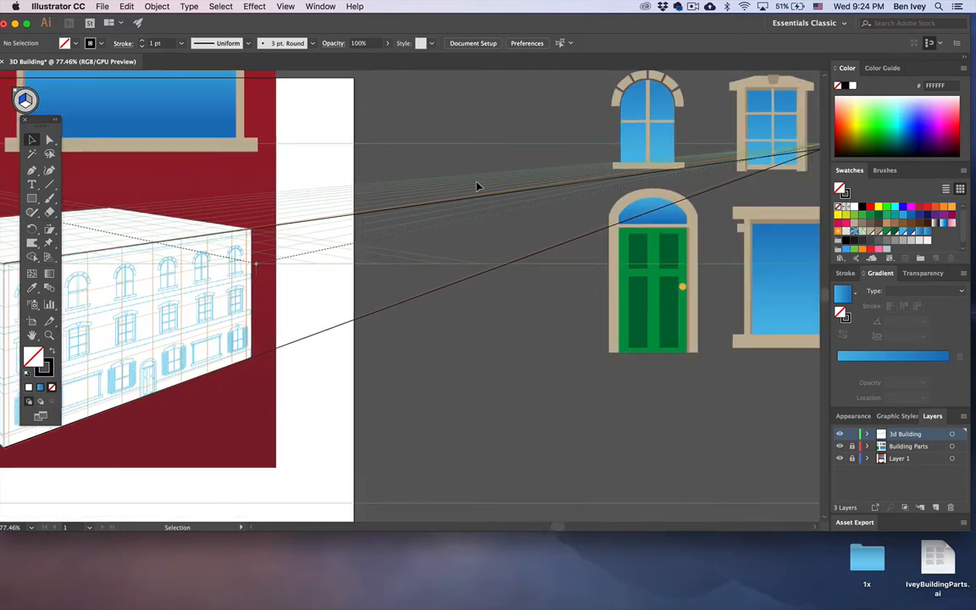
{"action": "left_click_drag", "start_coordinate": [476, 184], "coordinate": [530, 331]}
{"action": "left_click", "coordinate": [530, 330]}
{"action": "scroll", "coordinate": [530, 331], "scroll_direction": "left", "scroll_amount": 9}
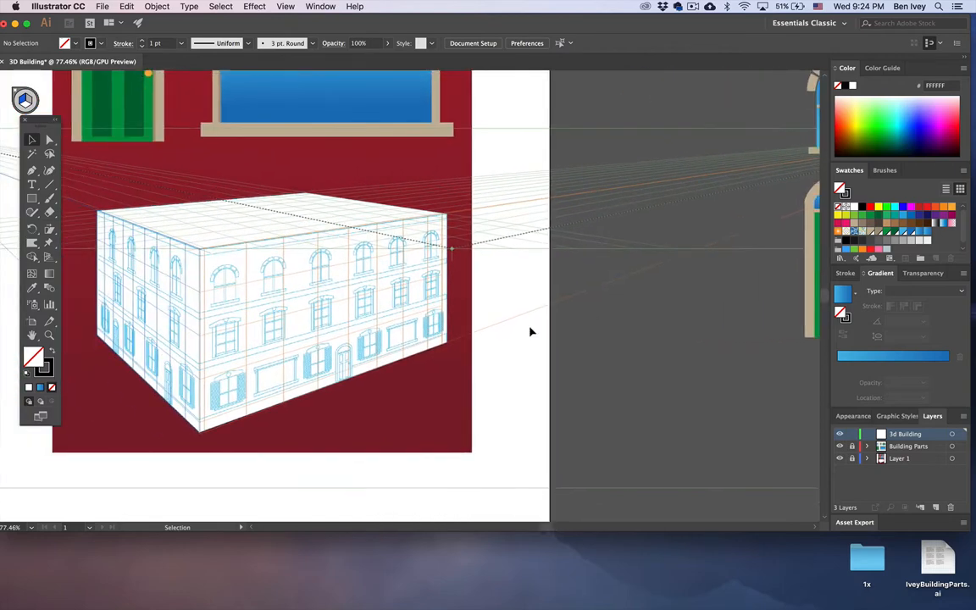
{"action": "scroll", "coordinate": [531, 331], "scroll_direction": "left", "scroll_amount": 3}
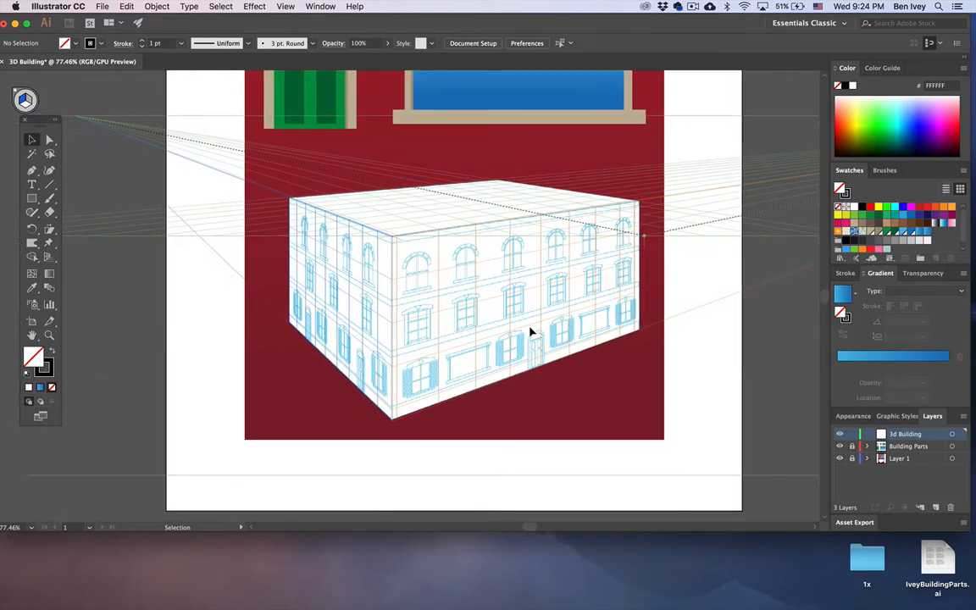
Step: Lock the perspective grid in its matched position
{"action": "left_click", "coordinate": [285, 6]}
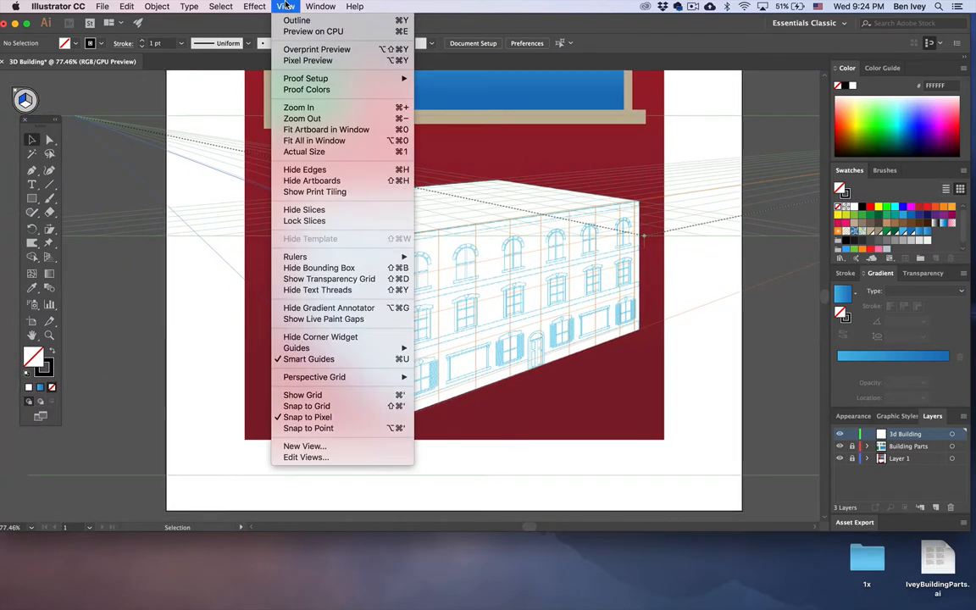
{"action": "mouse_move", "coordinate": [315, 381]}
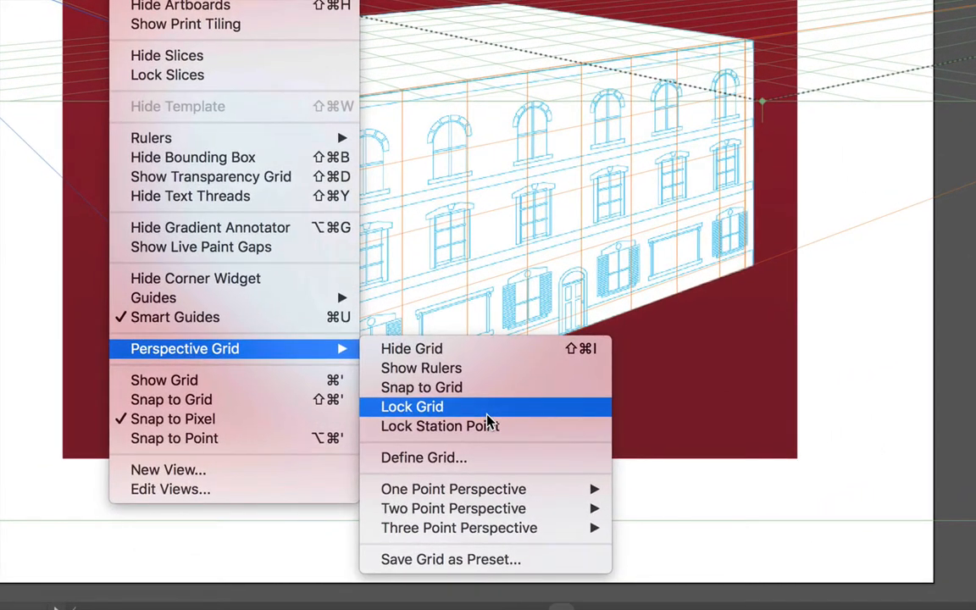
{"action": "left_click", "coordinate": [487, 416]}
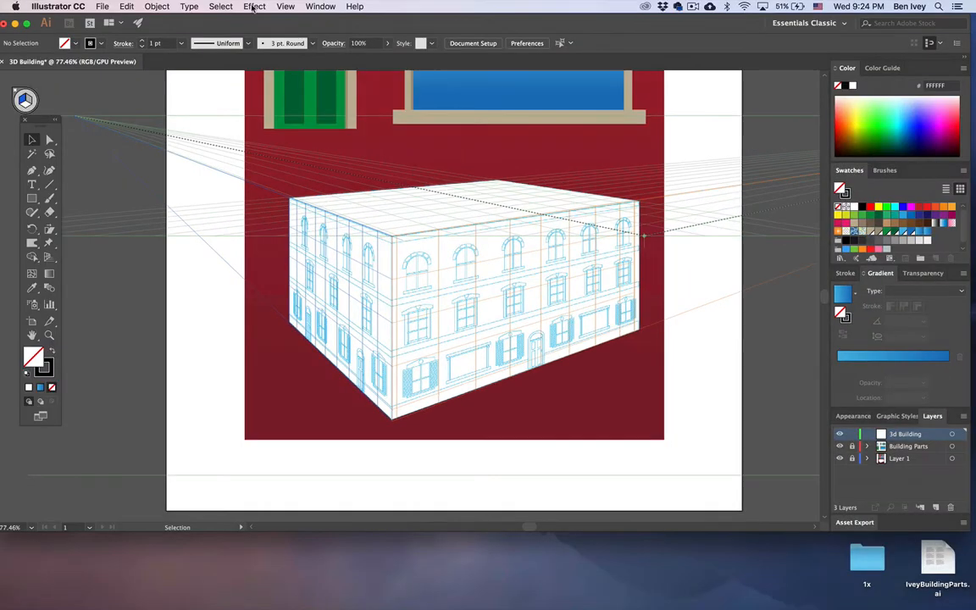
Step: Lower the perspective grid's opacity to 22% in its grid definition
{"action": "left_click", "coordinate": [285, 6]}
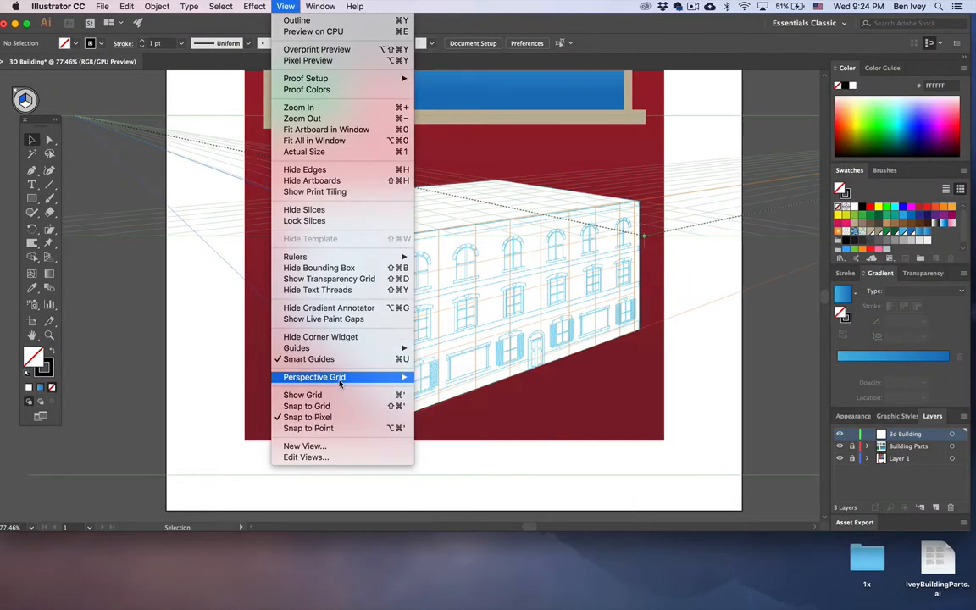
{"action": "mouse_move", "coordinate": [356, 377]}
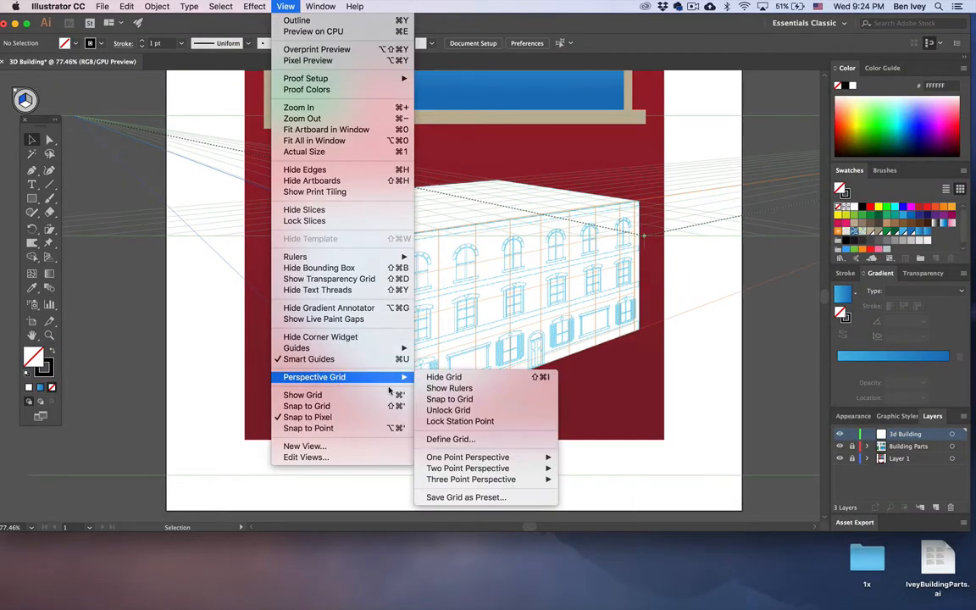
{"action": "left_click", "coordinate": [457, 440]}
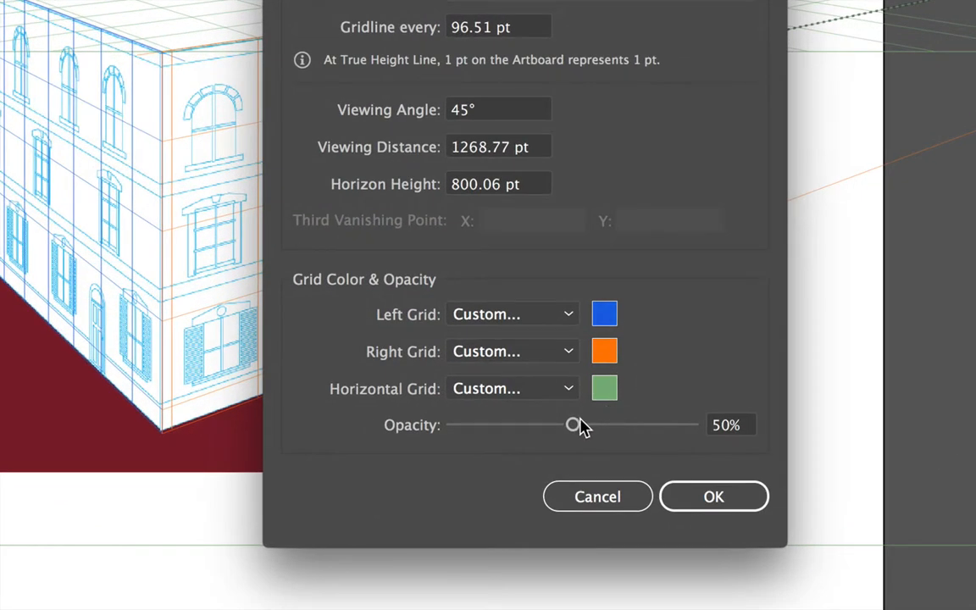
{"action": "left_click_drag", "start_coordinate": [593, 418], "coordinate": [511, 424]}
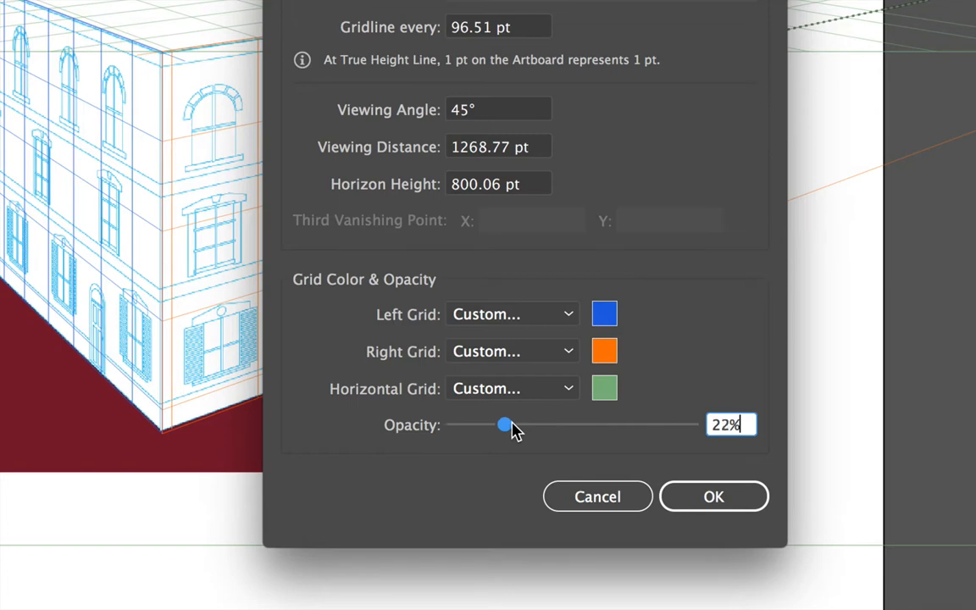
{"action": "left_click", "coordinate": [716, 495]}
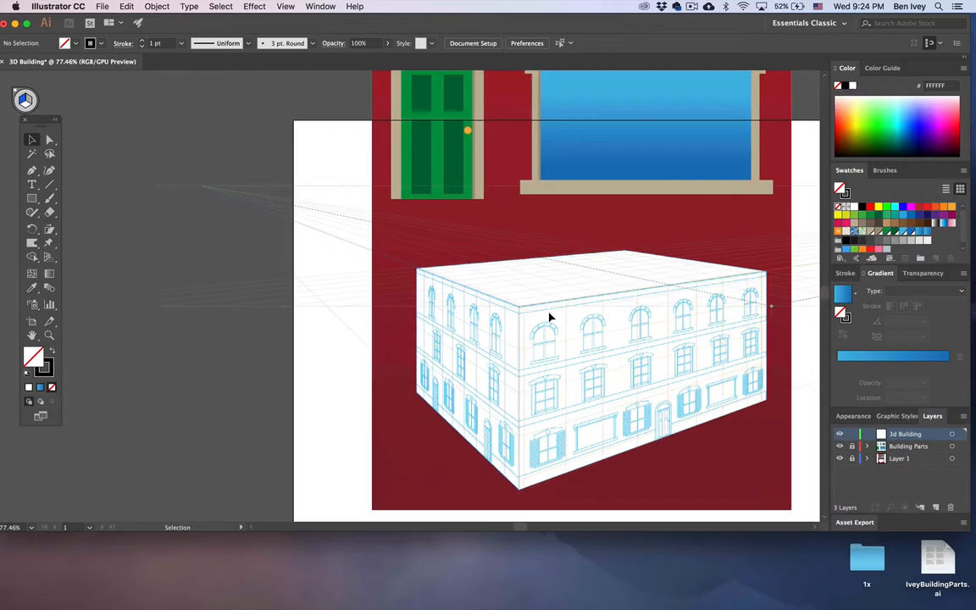
Step: Try the right, horizontal and left perspective planes as the active drawing plane, ending on the right grid
{"action": "scroll", "coordinate": [548, 317], "scroll_direction": "up", "scroll_amount": 3}
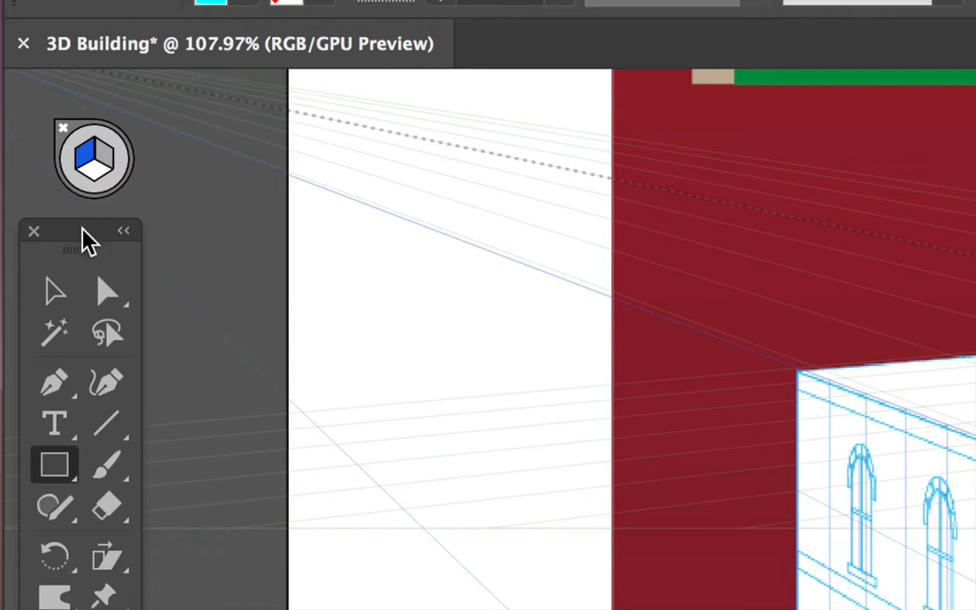
{"action": "mouse_move", "coordinate": [87, 233]}
{"action": "left_mouse_down"}
{"action": "mouse_move", "coordinate": [72, 153]}
{"action": "mouse_move", "coordinate": [81, 115]}
{"action": "mouse_move", "coordinate": [87, 251]}
{"action": "mouse_move", "coordinate": [81, 233]}
{"action": "left_mouse_up"}
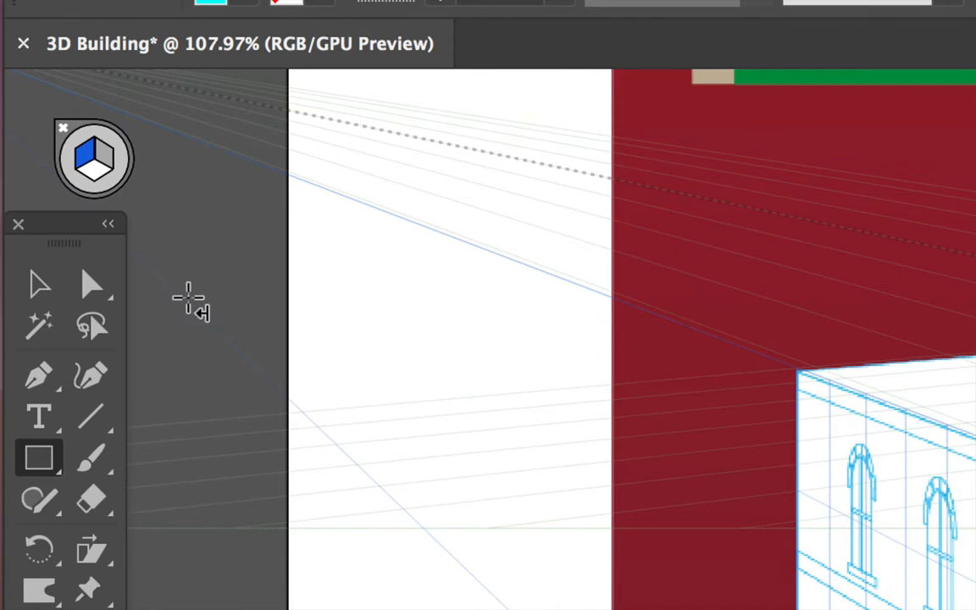
{"action": "left_click", "coordinate": [105, 162]}
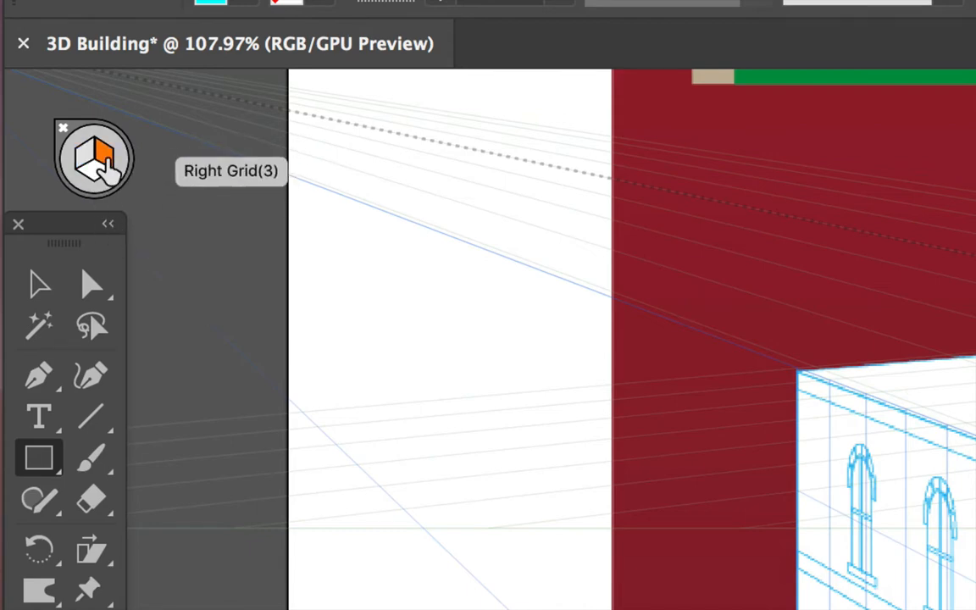
{"action": "left_click", "coordinate": [96, 176]}
{"action": "left_click", "coordinate": [85, 163]}
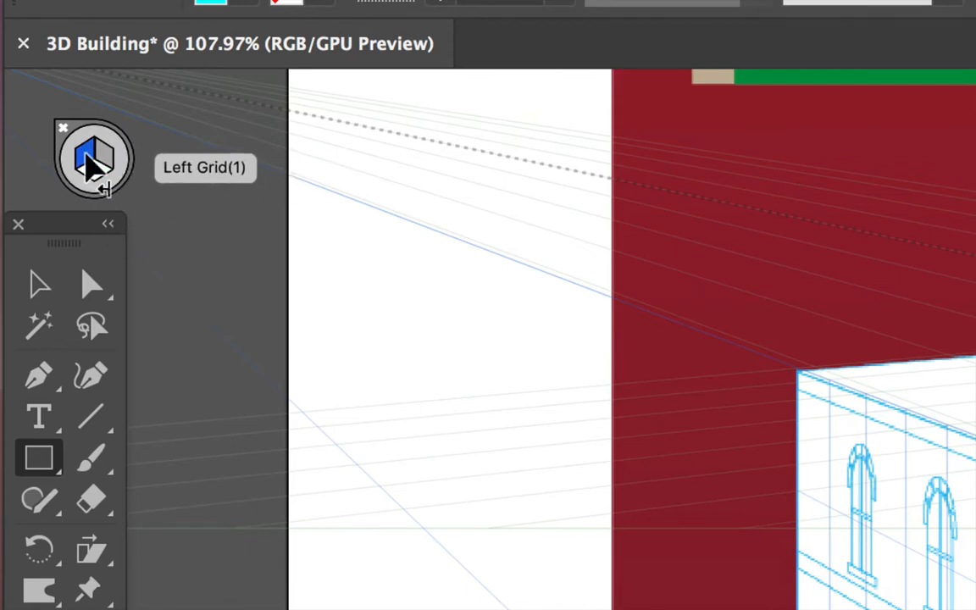
{"action": "left_click", "coordinate": [103, 159]}
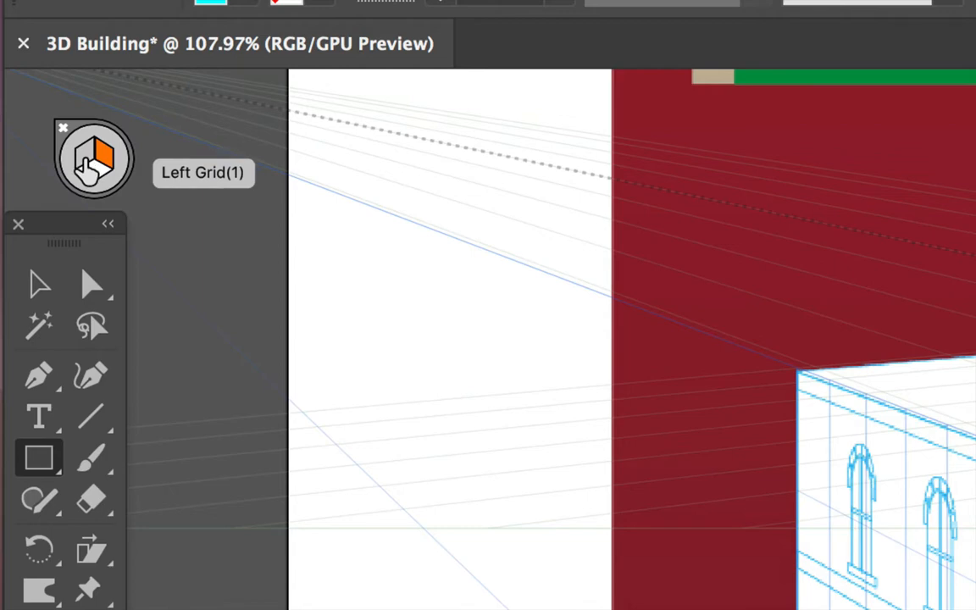
{"action": "left_click", "coordinate": [87, 167]}
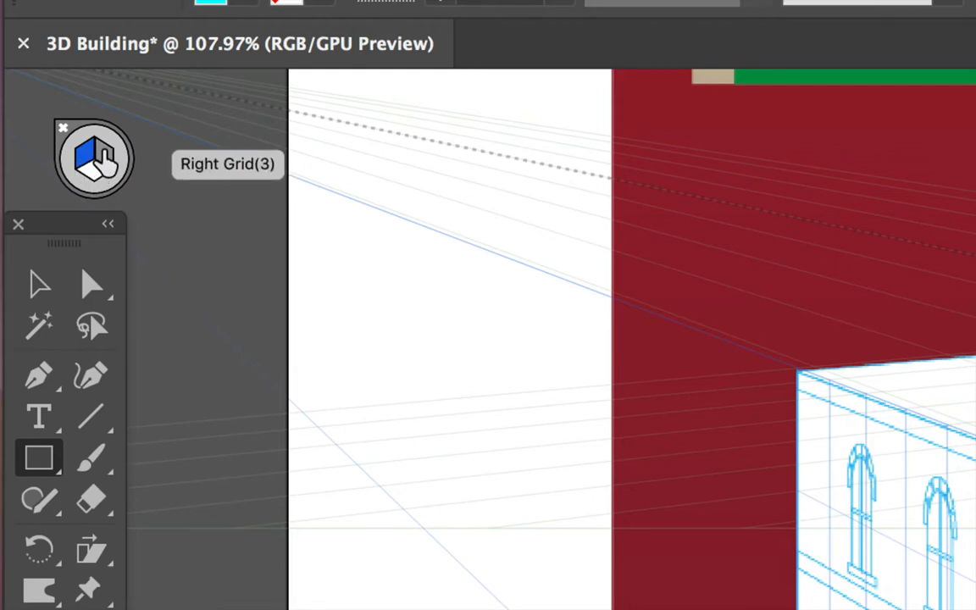
{"action": "left_click", "coordinate": [100, 163]}
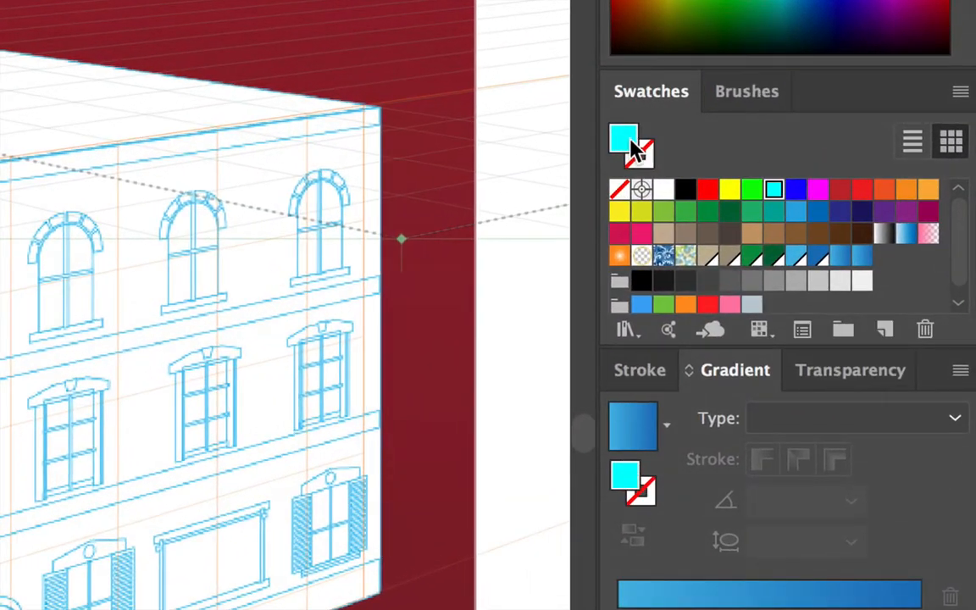
Step: Draw a cyan rectangle without stroke over the right wall on the right grid plane, and align it with the wall's upper corners in perspective
{"action": "left_click", "coordinate": [656, 161]}
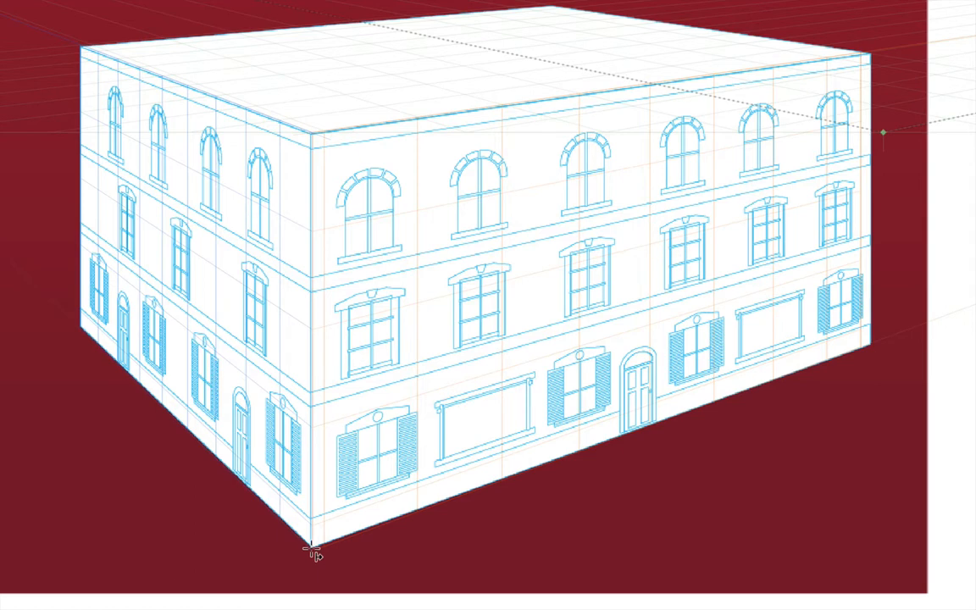
{"action": "left_click_drag", "start_coordinate": [312, 549], "coordinate": [872, 55]}
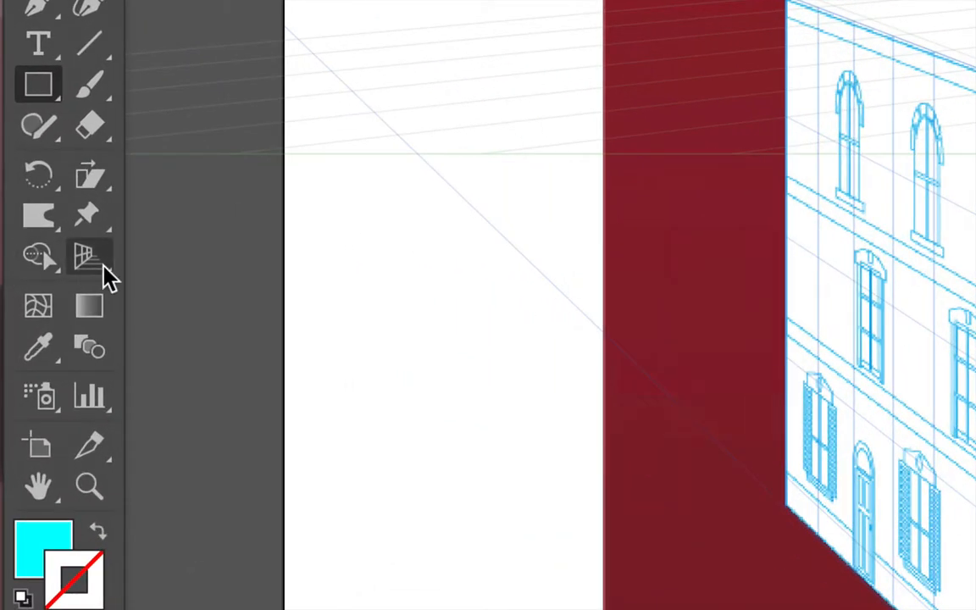
{"action": "left_click", "coordinate": [60, 266]}
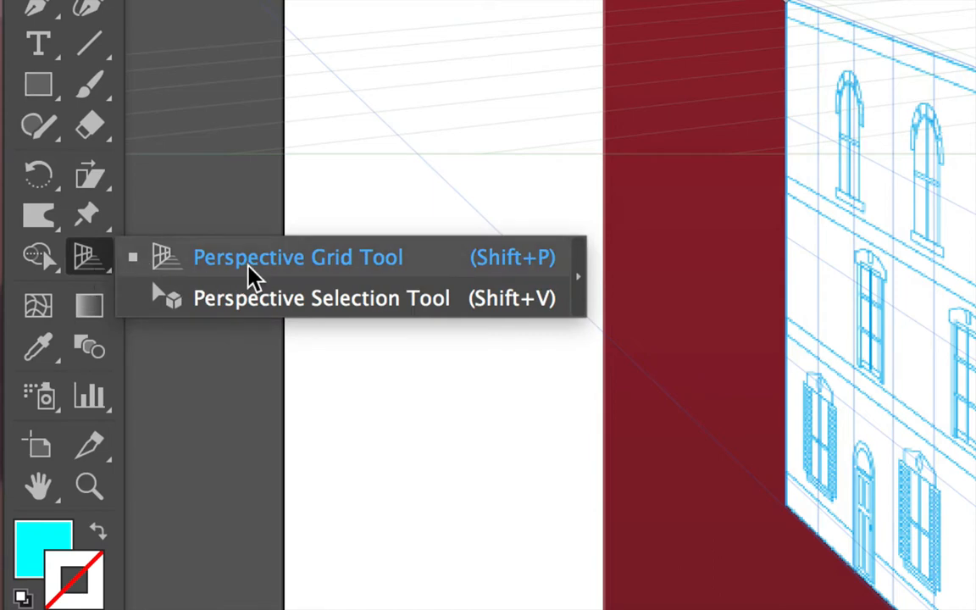
{"action": "left_click", "coordinate": [298, 305]}
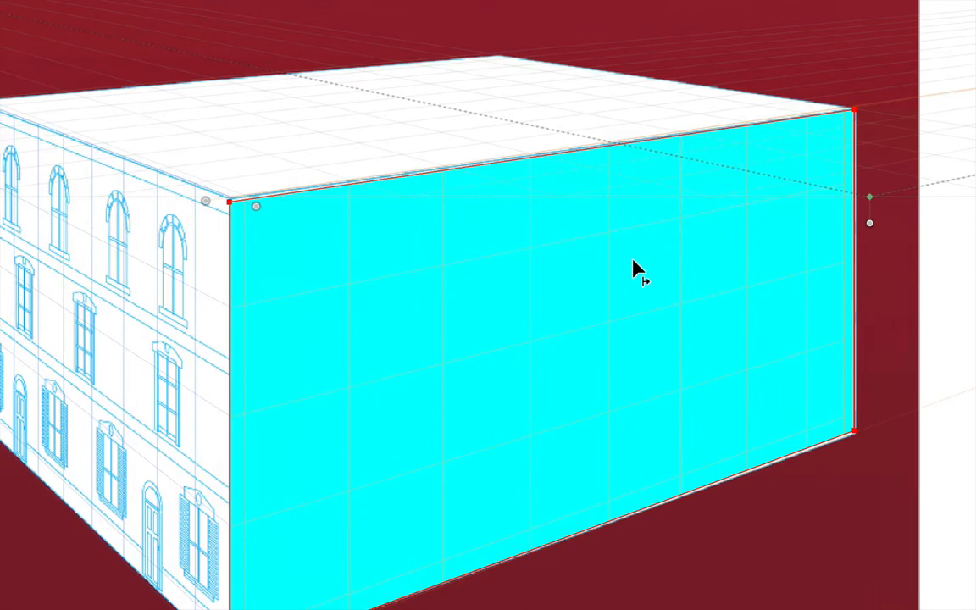
{"action": "left_click_drag", "start_coordinate": [634, 264], "coordinate": [464, 176]}
{"action": "left_click_drag", "start_coordinate": [464, 177], "coordinate": [653, 220]}
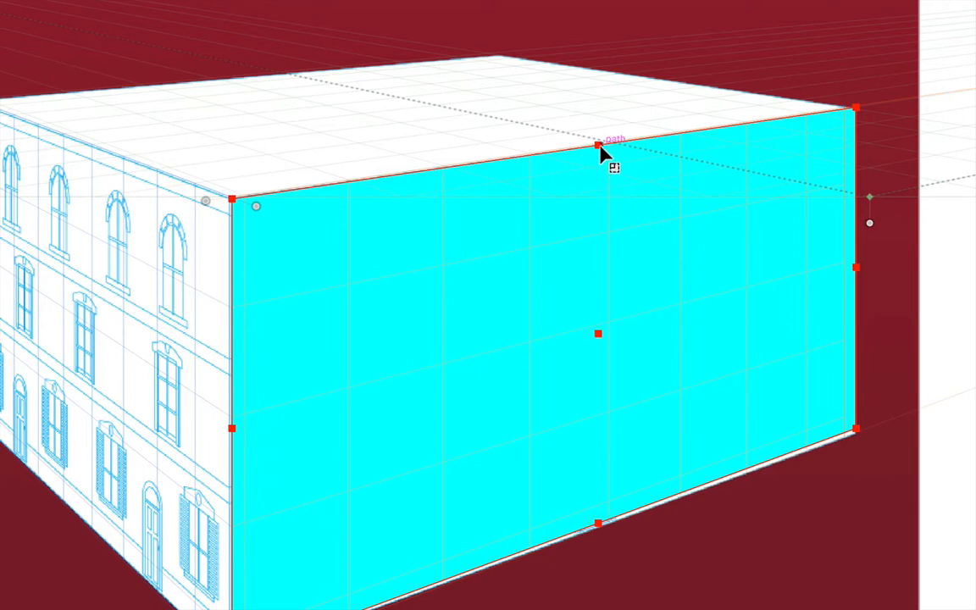
Step: Try resizing the right wall rectangle in perspective from its upper and far vertical edges, and undo both changes
{"action": "left_click_drag", "start_coordinate": [600, 147], "coordinate": [605, 293]}
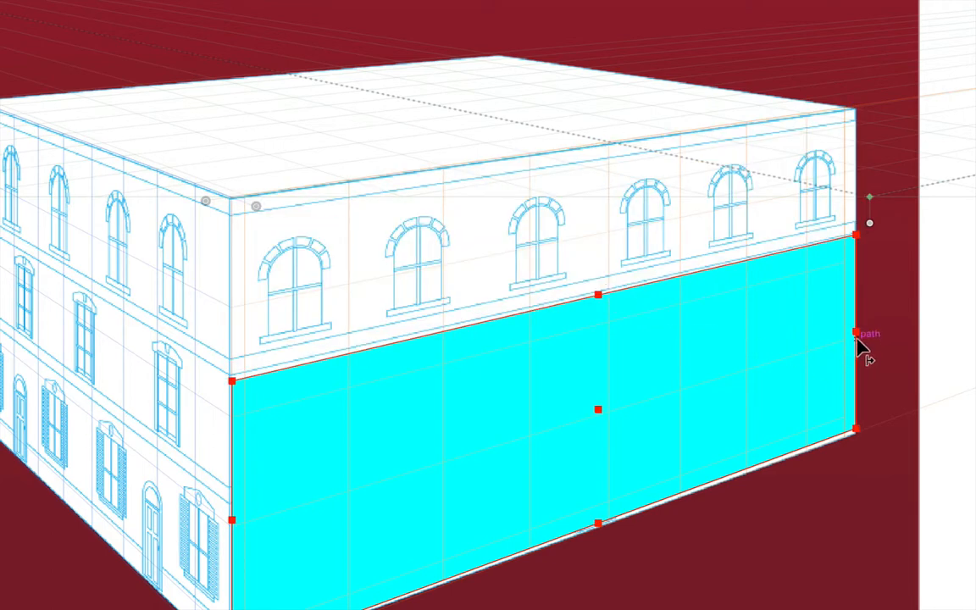
{"action": "left_click_drag", "start_coordinate": [856, 332], "coordinate": [766, 366]}
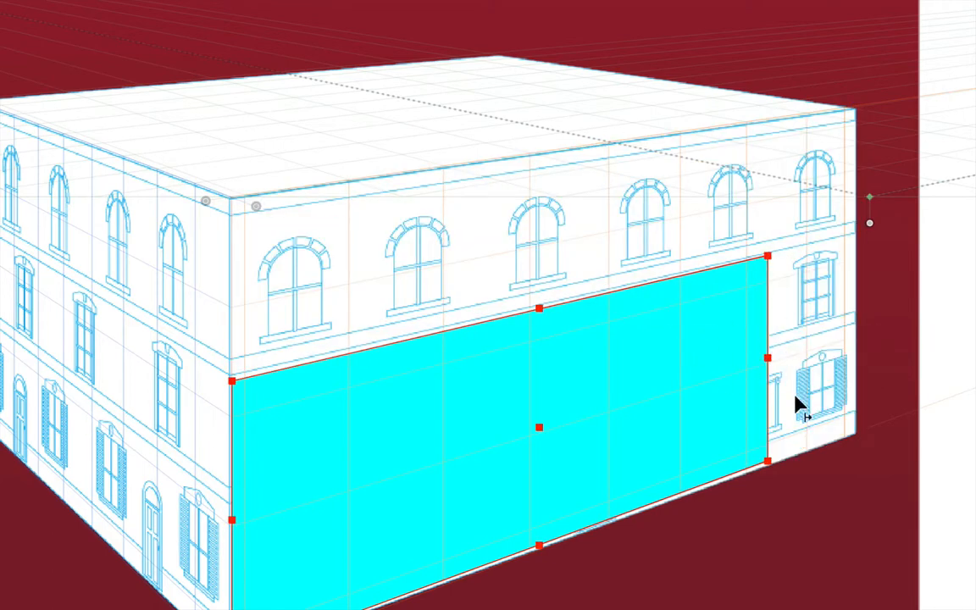
{"action": "key", "text": "ctrl+z"}
{"action": "key", "text": "ctrl+z"}
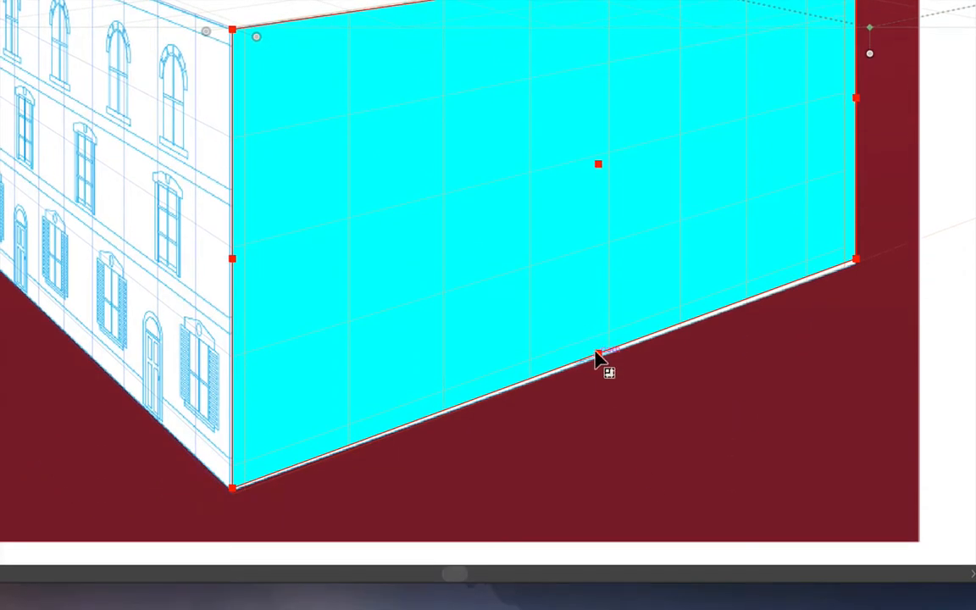
Step: Extend the right wall rectangle's lower edge to the base of the wall and deselect it
{"action": "left_click_drag", "start_coordinate": [599, 357], "coordinate": [599, 363]}
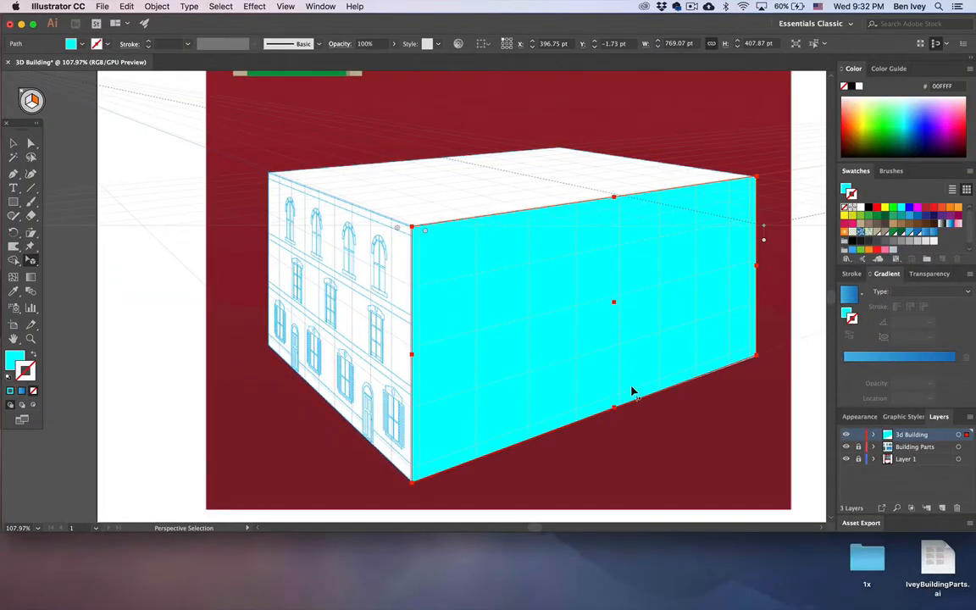
{"action": "left_click", "coordinate": [270, 330]}
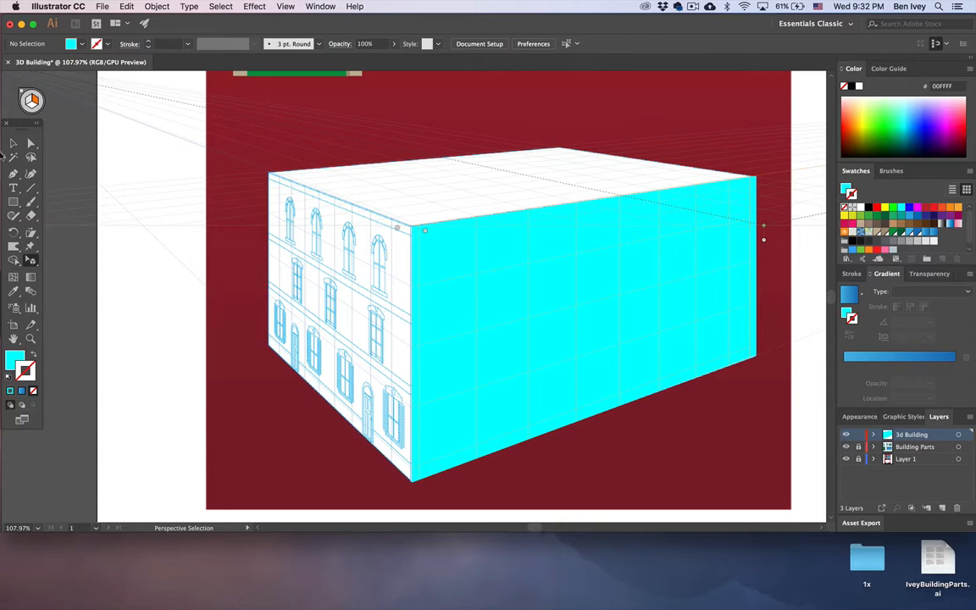
Step: Draw a cyan rectangle over the left wall on the left grid plane and fit its upper edge to the roofline in perspective
{"action": "key", "text": "m"}
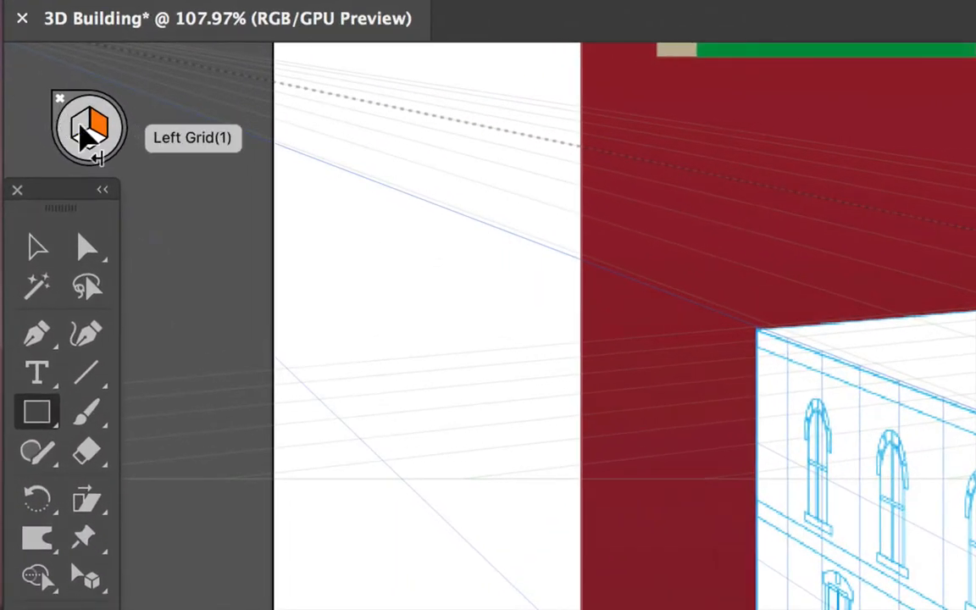
{"action": "left_click", "coordinate": [78, 133]}
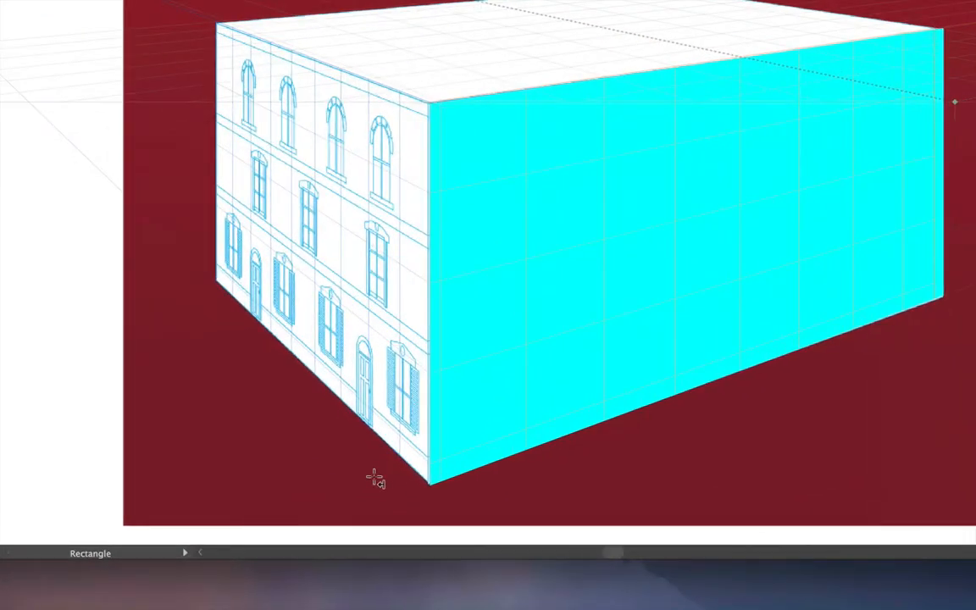
{"action": "left_click_drag", "start_coordinate": [431, 488], "coordinate": [217, 26]}
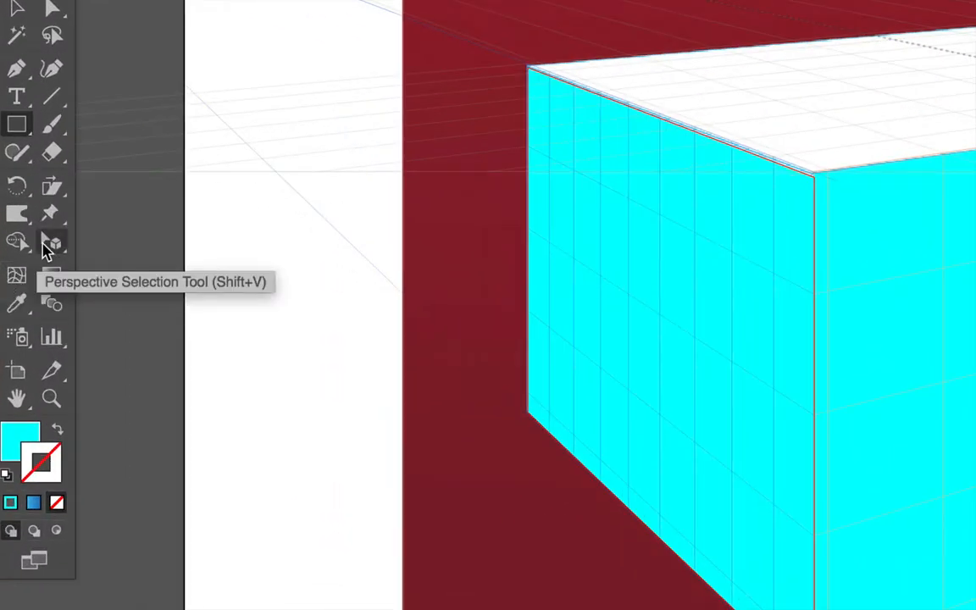
{"action": "left_click", "coordinate": [30, 260]}
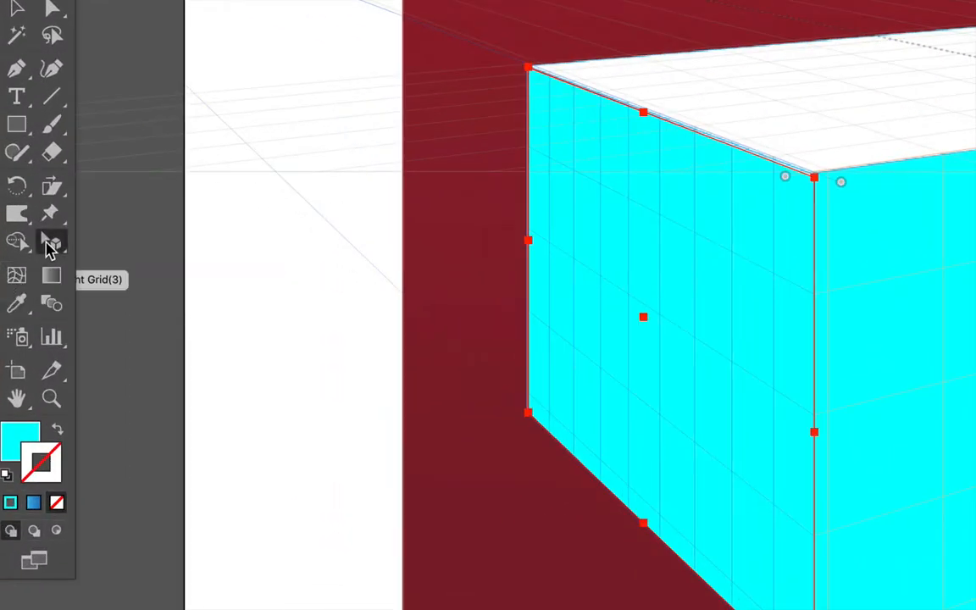
{"action": "left_click_drag", "start_coordinate": [648, 120], "coordinate": [648, 120]}
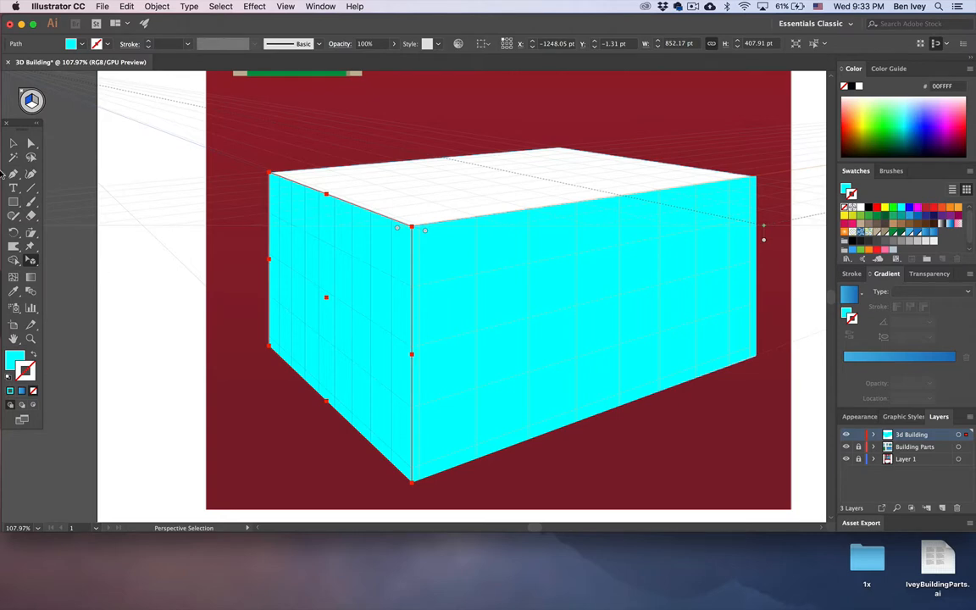
Step: Draw a cyan rectangle over the roof on the horizontal grid plane, from the building's front corner to its back corner
{"action": "left_click", "coordinate": [12, 201]}
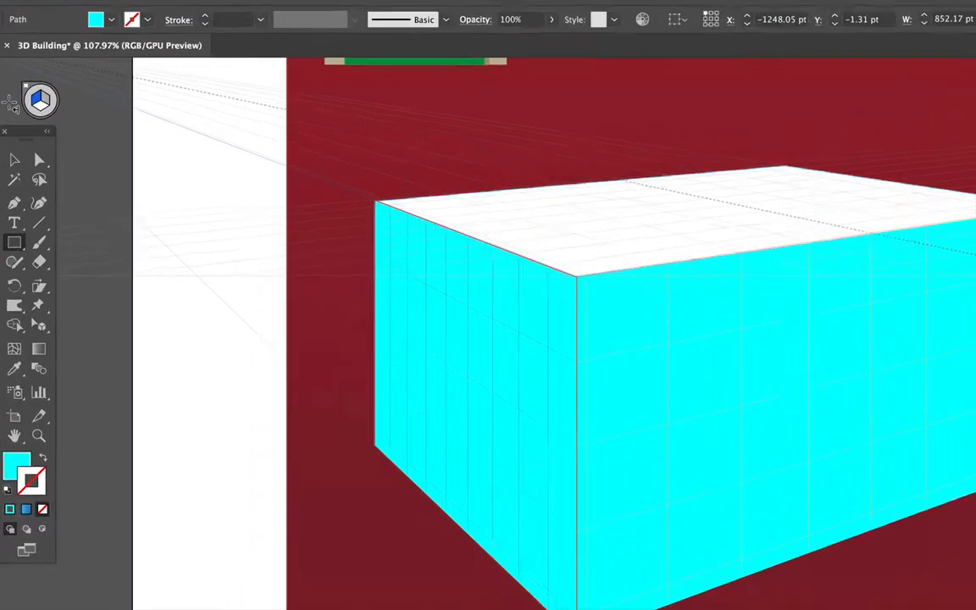
{"action": "left_click", "coordinate": [47, 109]}
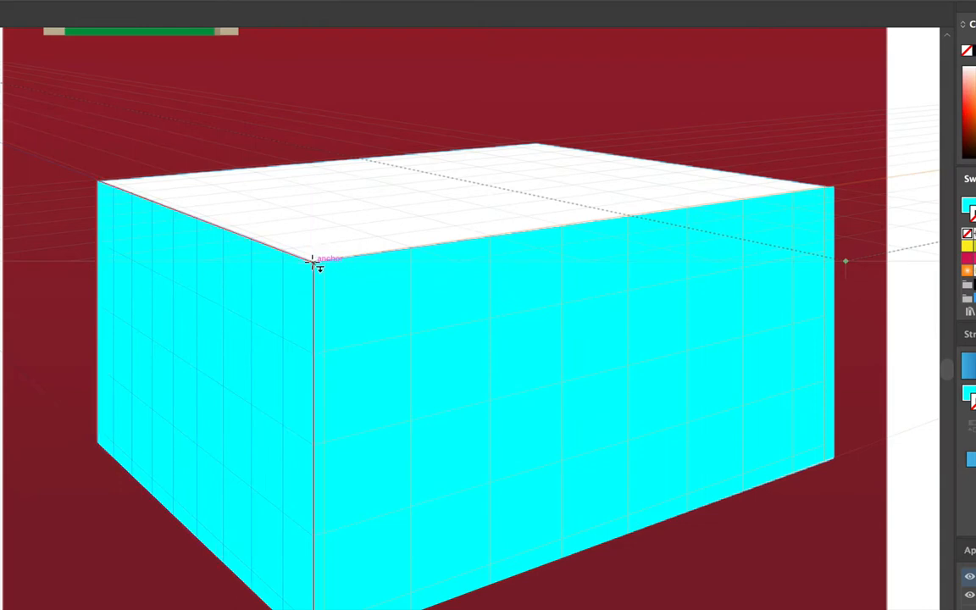
{"action": "left_click_drag", "start_coordinate": [317, 260], "coordinate": [538, 142]}
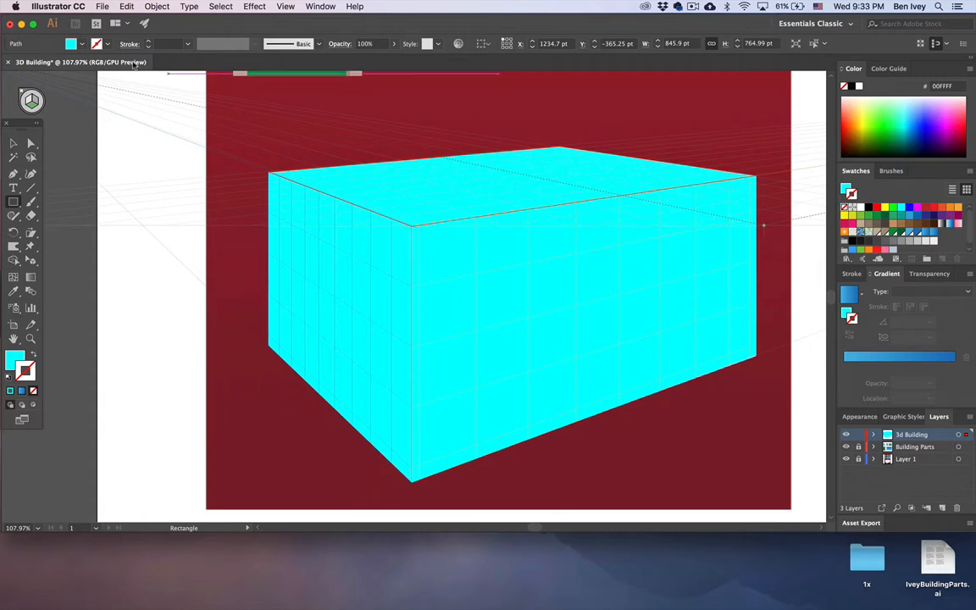
Step: Fit the roof rectangle's front edge to the top of the right wall in perspective and deselect the rectangle
{"action": "left_click", "coordinate": [32, 262]}
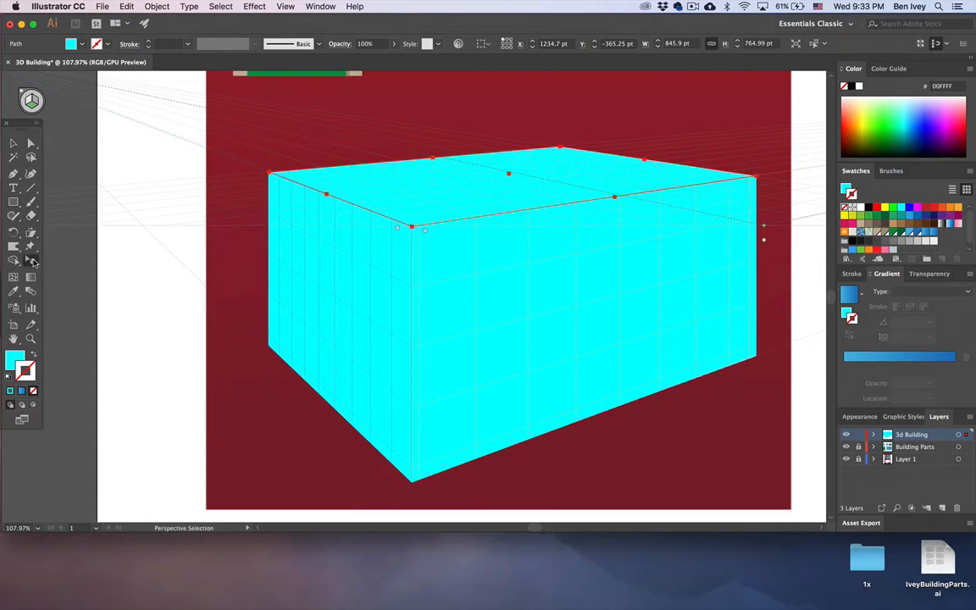
{"action": "scroll", "coordinate": [535, 174], "scroll_direction": "up", "scroll_amount": 3}
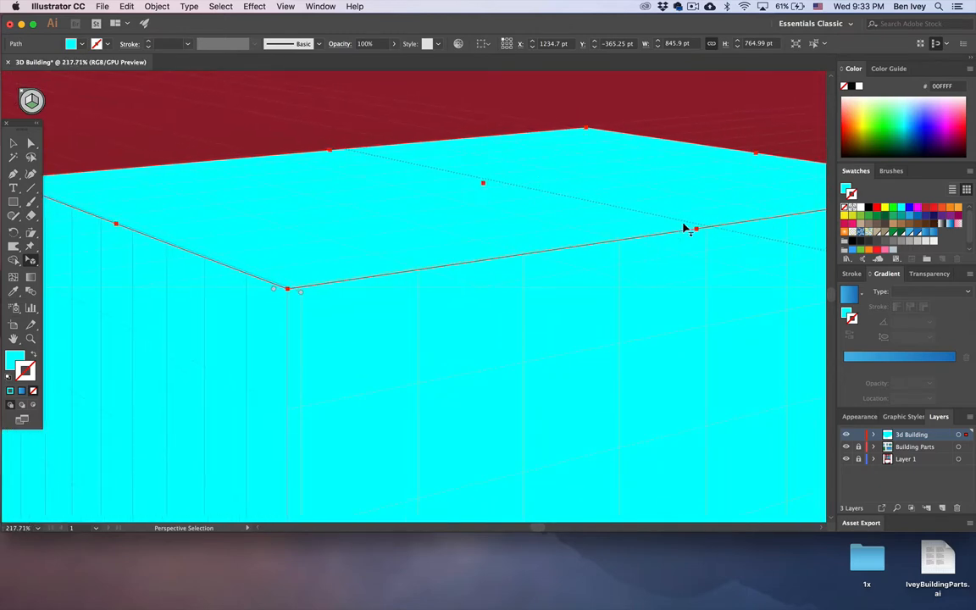
{"action": "mouse_move", "coordinate": [695, 231]}
{"action": "left_mouse_down"}
{"action": "mouse_move", "coordinate": [687, 224]}
{"action": "mouse_move", "coordinate": [694, 233]}
{"action": "left_mouse_up"}
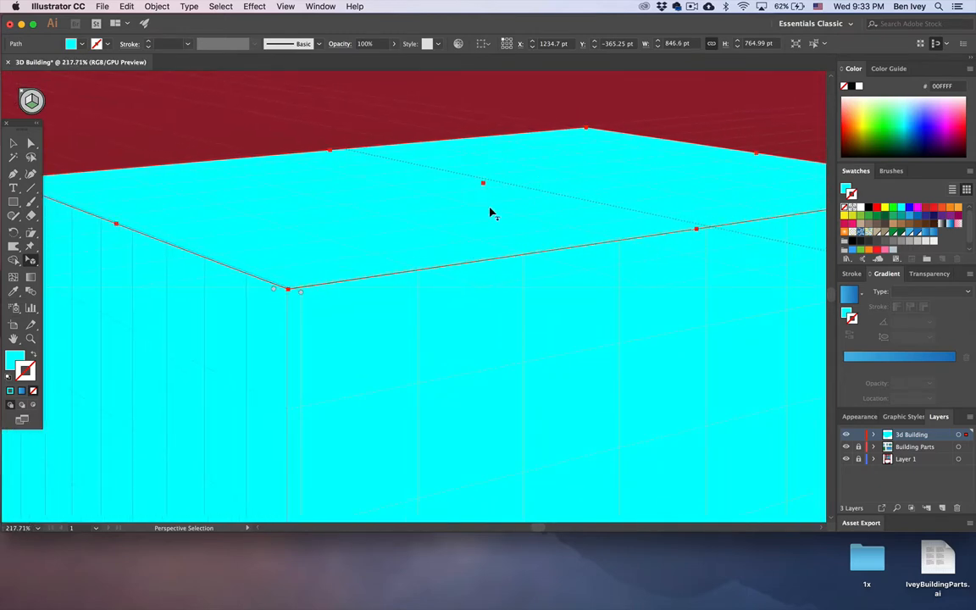
{"action": "scroll", "coordinate": [490, 211], "scroll_direction": "left", "scroll_amount": 5}
{"action": "left_click", "coordinate": [207, 147]}
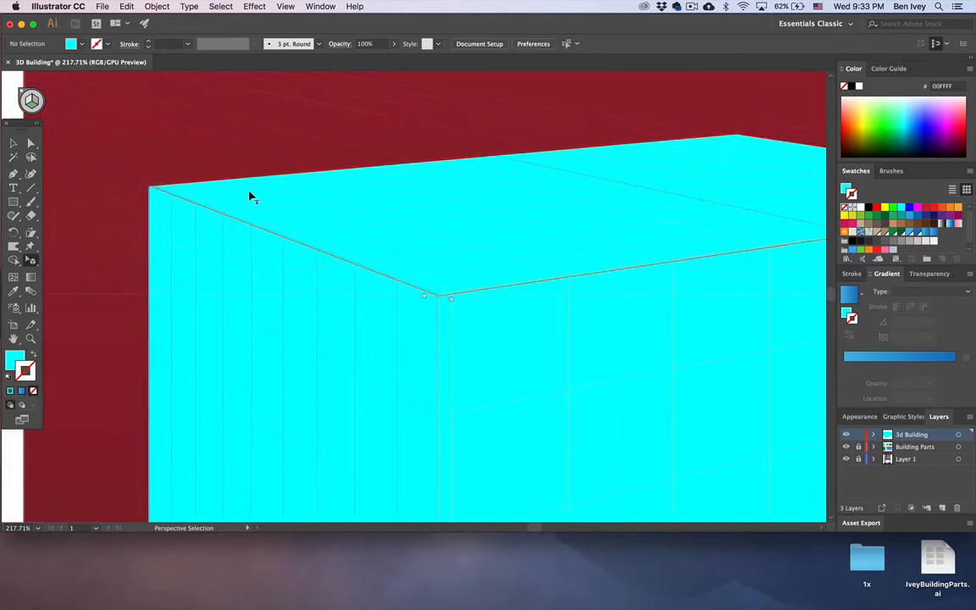
{"action": "scroll", "coordinate": [250, 196], "scroll_direction": "down", "scroll_amount": 5}
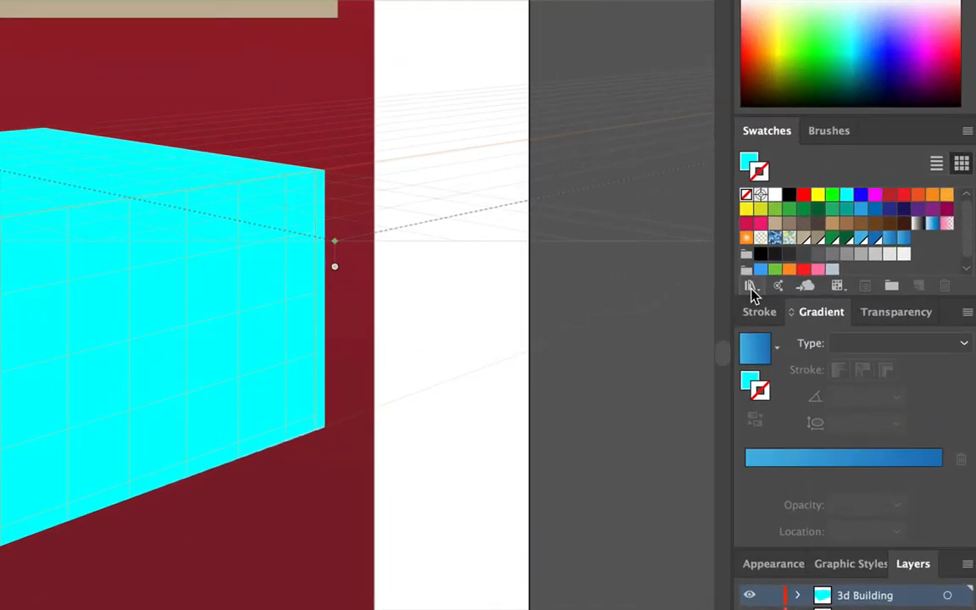
Step: Open the Stone and Brick gradient library and add its red-brown brick gradient to the document's swatches
{"action": "left_click", "coordinate": [750, 288]}
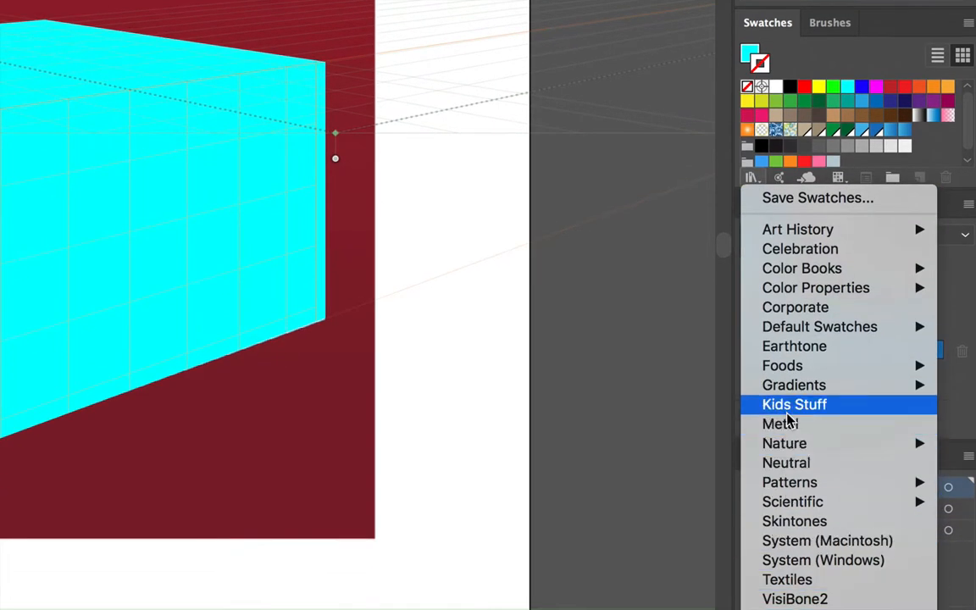
{"action": "mouse_move", "coordinate": [794, 496]}
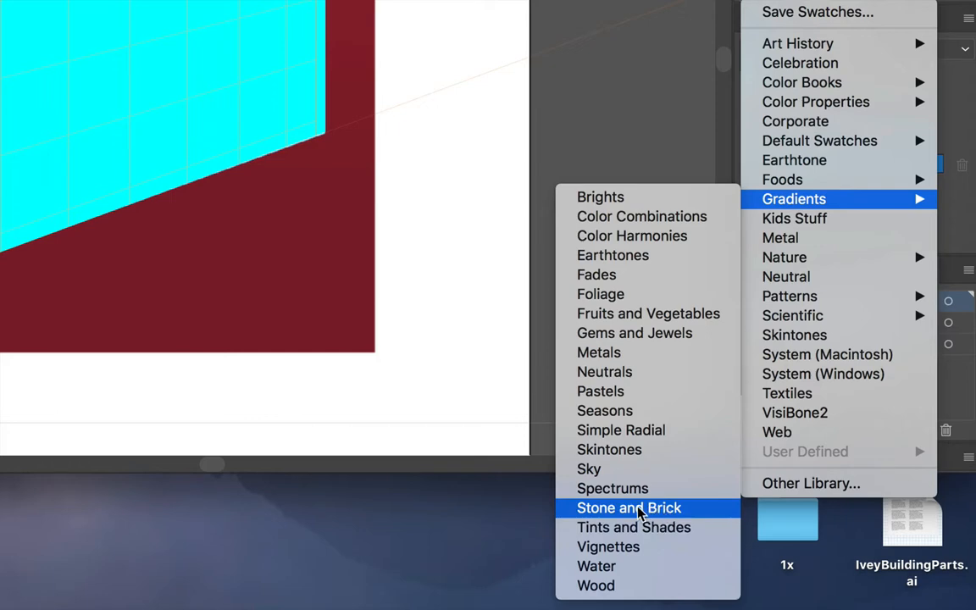
{"action": "left_click", "coordinate": [652, 509]}
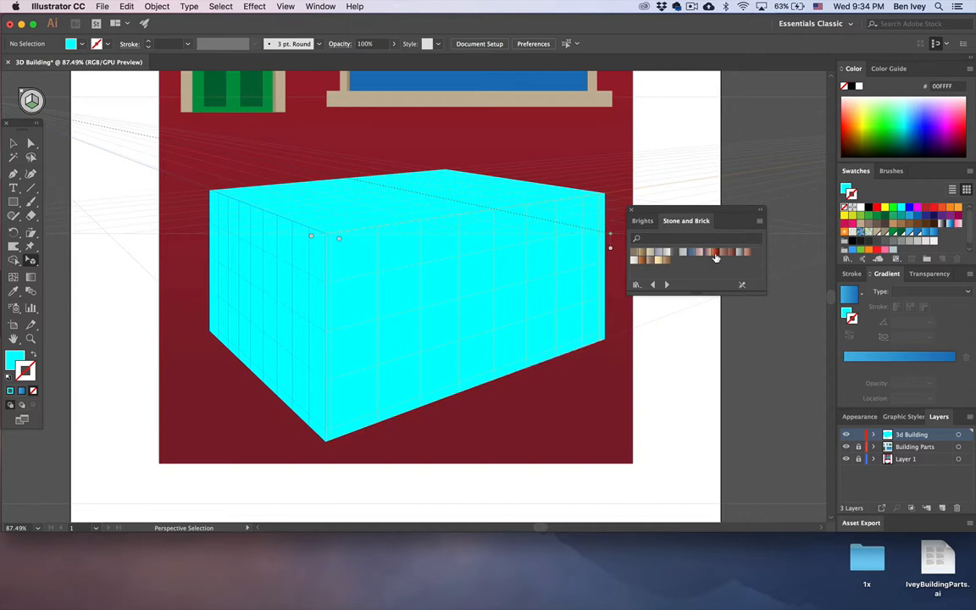
{"action": "left_click", "coordinate": [716, 254]}
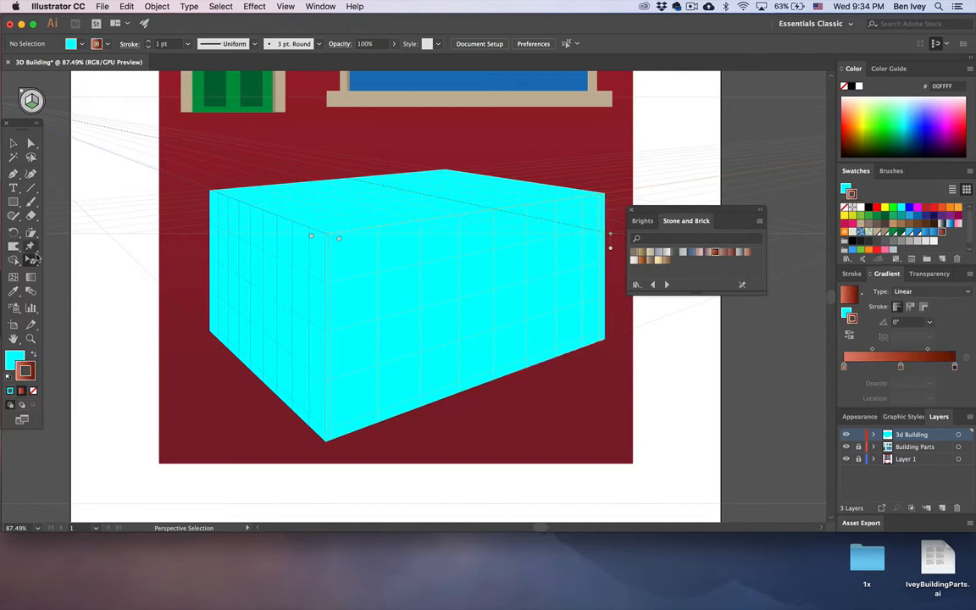
Step: Fill the right wall, the roof and the left wall with the red-brown brick gradient
{"action": "left_click", "coordinate": [394, 288]}
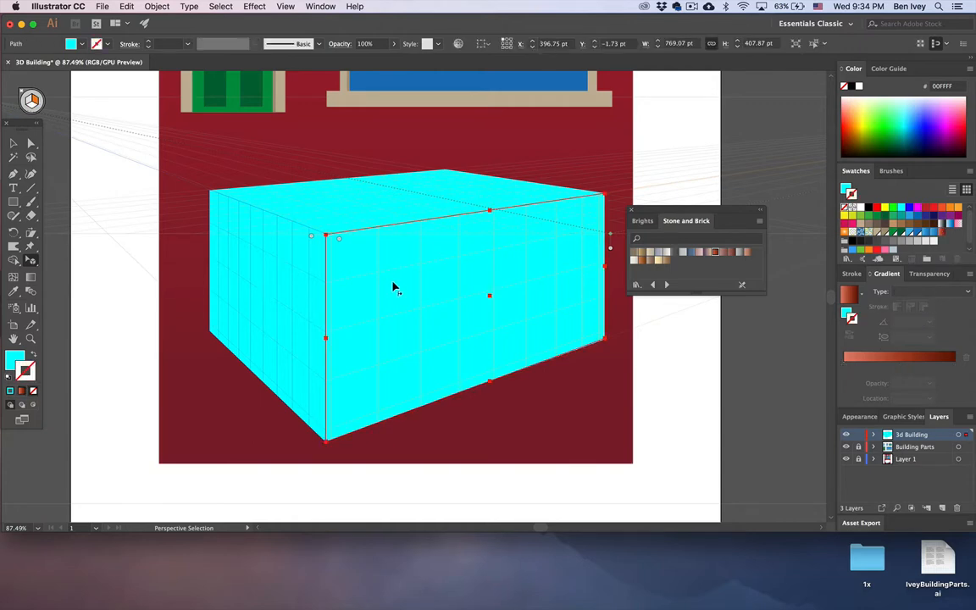
{"action": "left_click", "coordinate": [940, 236]}
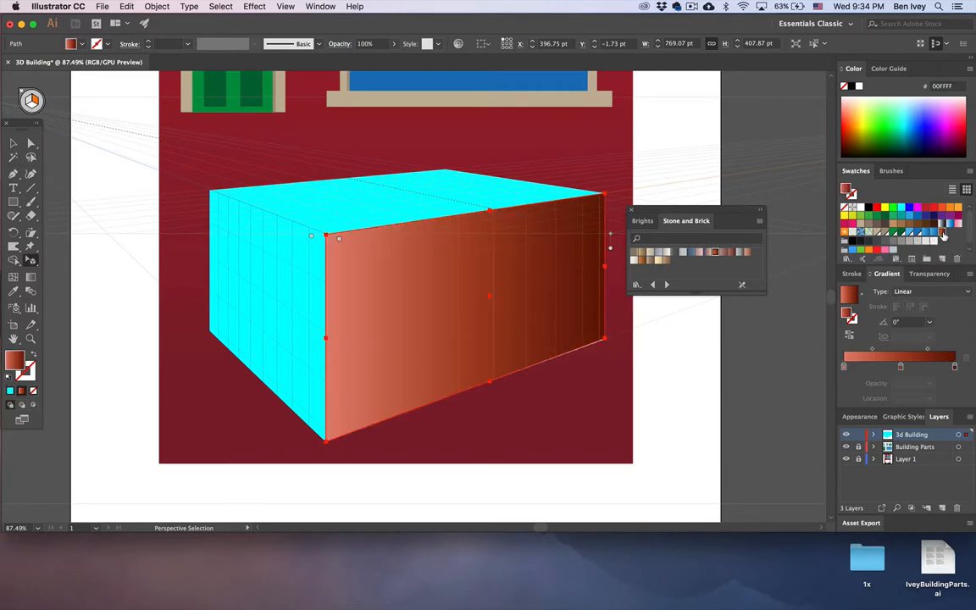
{"action": "left_click", "coordinate": [410, 209]}
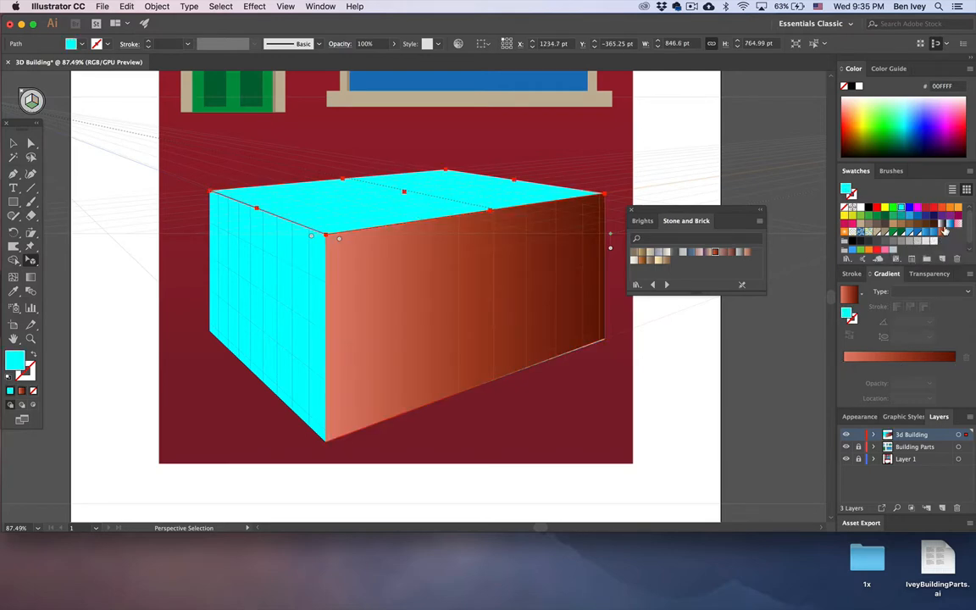
{"action": "left_click", "coordinate": [945, 230]}
{"action": "left_click", "coordinate": [257, 282]}
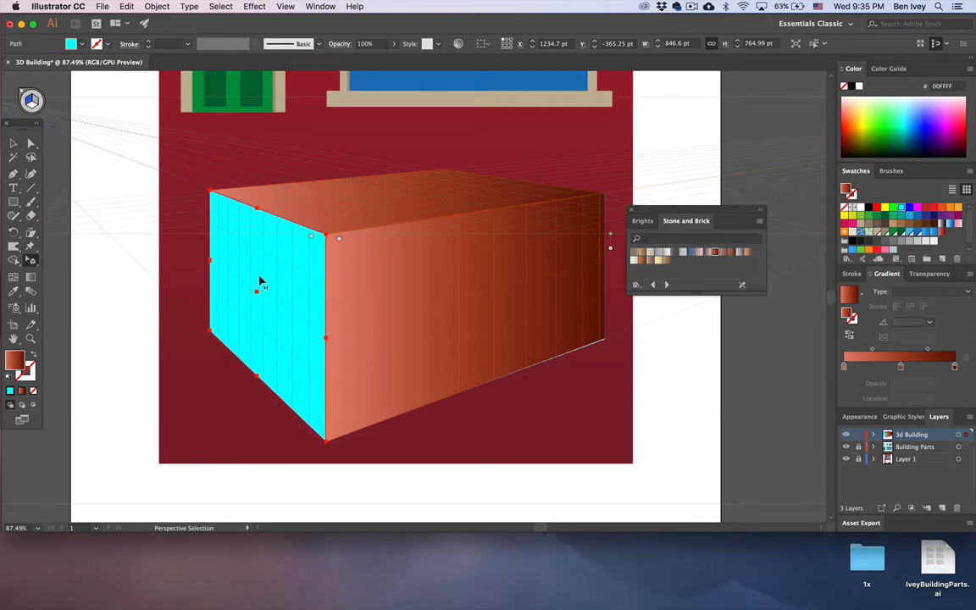
{"action": "left_click", "coordinate": [946, 236]}
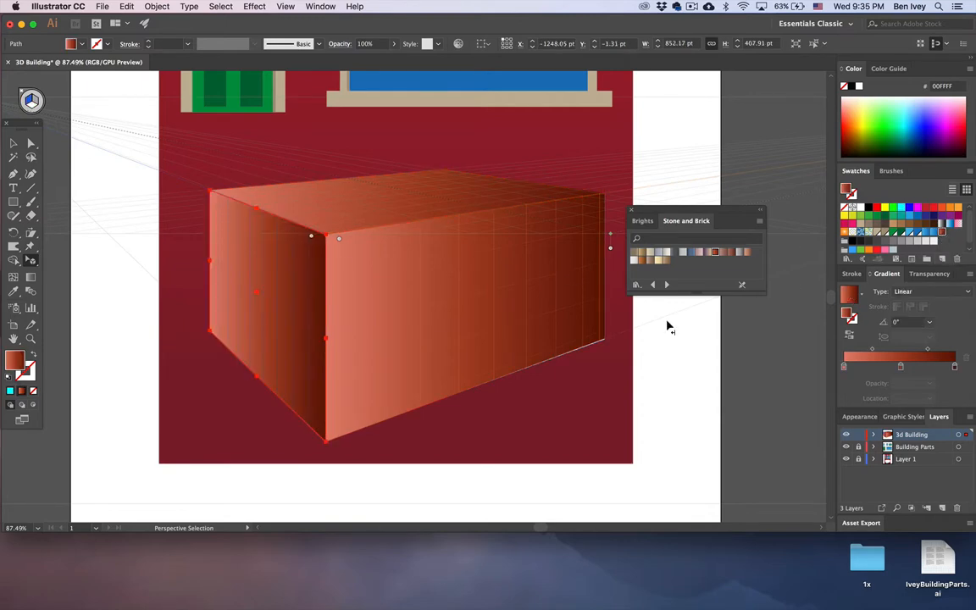
Step: Redirect the left wall's gradient diagonally at about -50° with the Gradient tool, starting outside the building above its far corner
{"action": "left_click", "coordinate": [31, 276]}
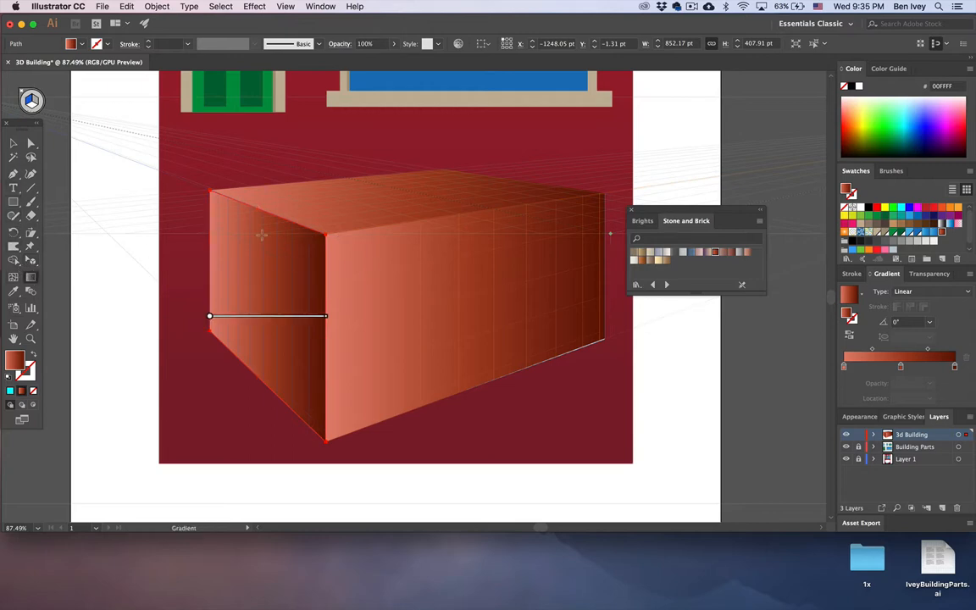
{"action": "left_click_drag", "start_coordinate": [197, 193], "coordinate": [330, 406]}
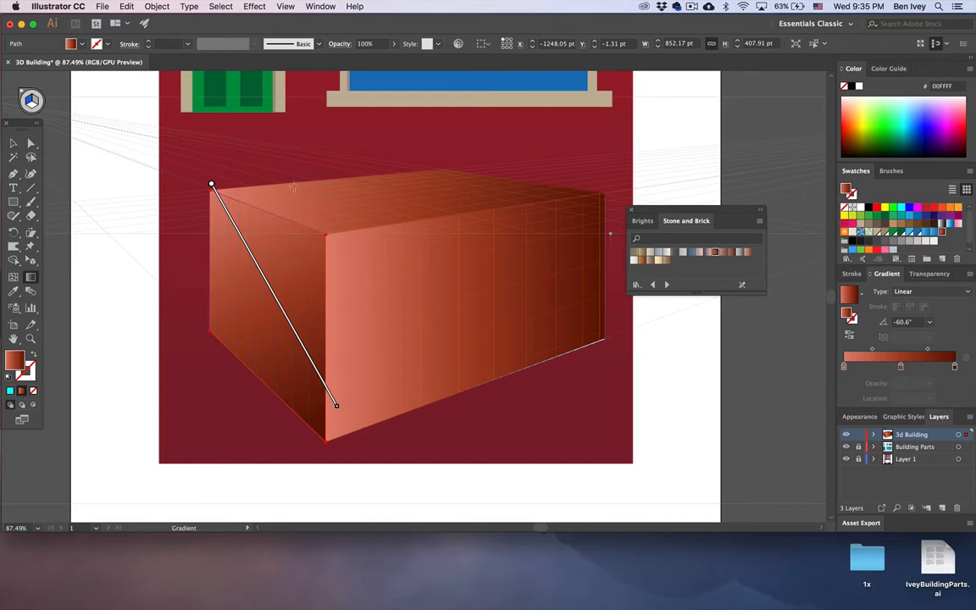
{"action": "left_click_drag", "start_coordinate": [290, 159], "coordinate": [272, 297]}
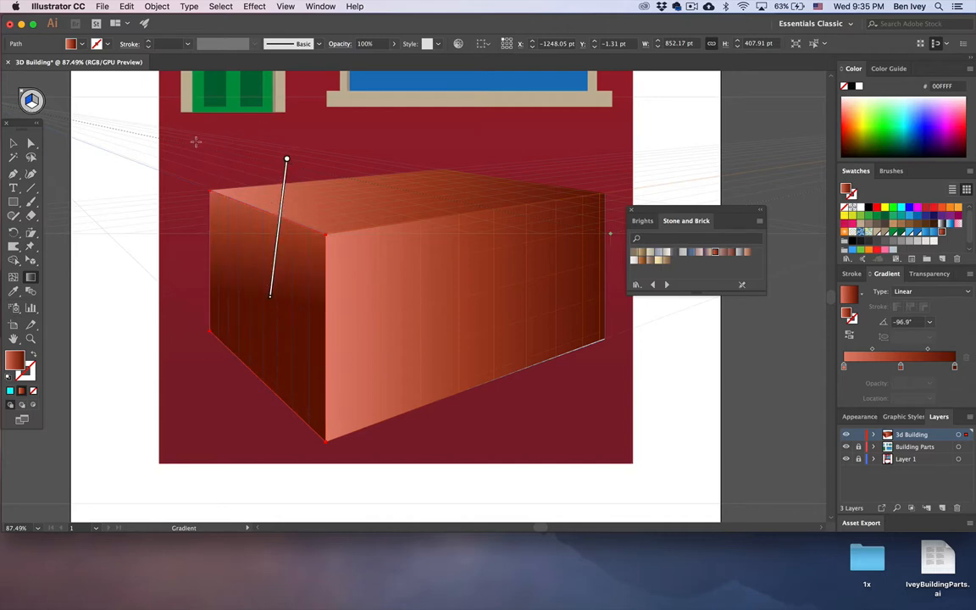
{"action": "left_click_drag", "start_coordinate": [196, 143], "coordinate": [296, 328]}
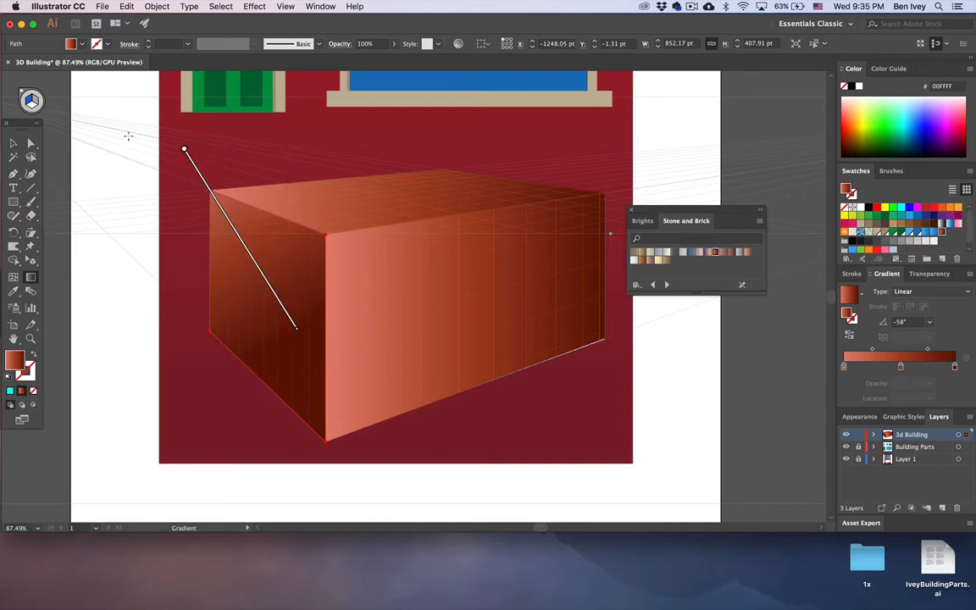
{"action": "left_click_drag", "start_coordinate": [128, 135], "coordinate": [317, 343]}
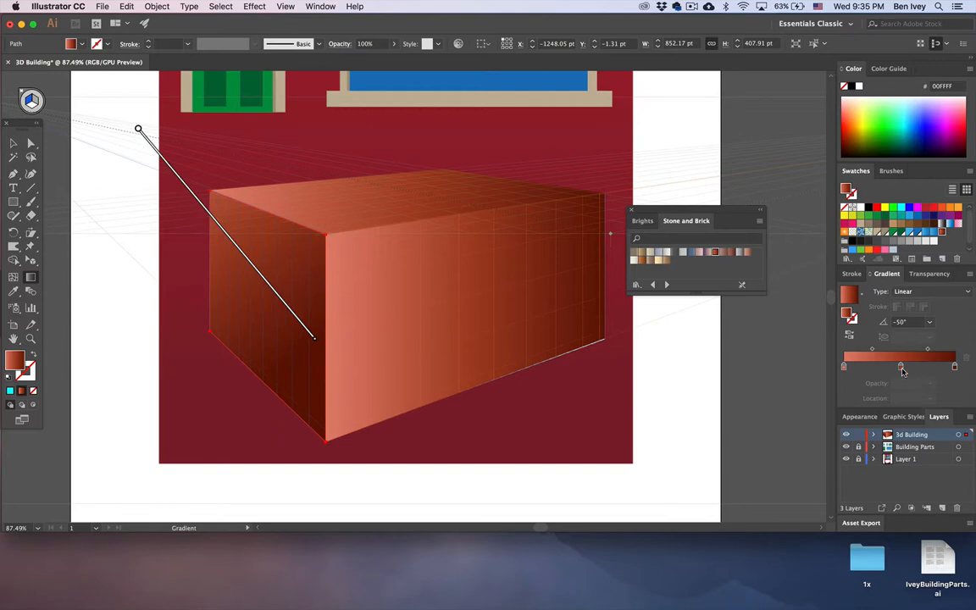
Step: Remove the middle stop from the left wall's gradient, set its first stop to RGB 177, 33, 0, and deselect the wall
{"action": "left_click_drag", "start_coordinate": [901, 369], "coordinate": [884, 382]}
{"action": "double_click", "coordinate": [844, 368]}
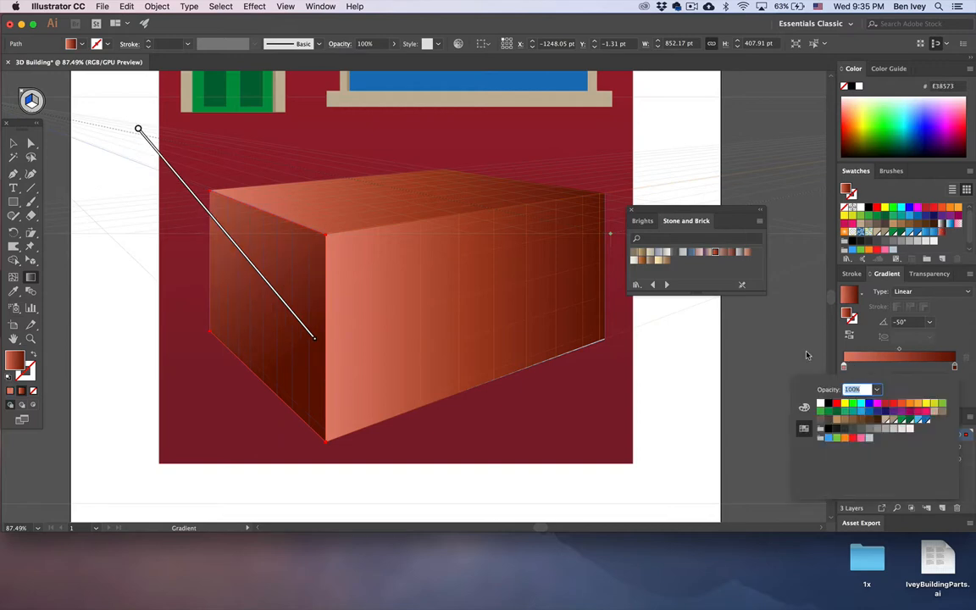
{"action": "left_click", "coordinate": [804, 406]}
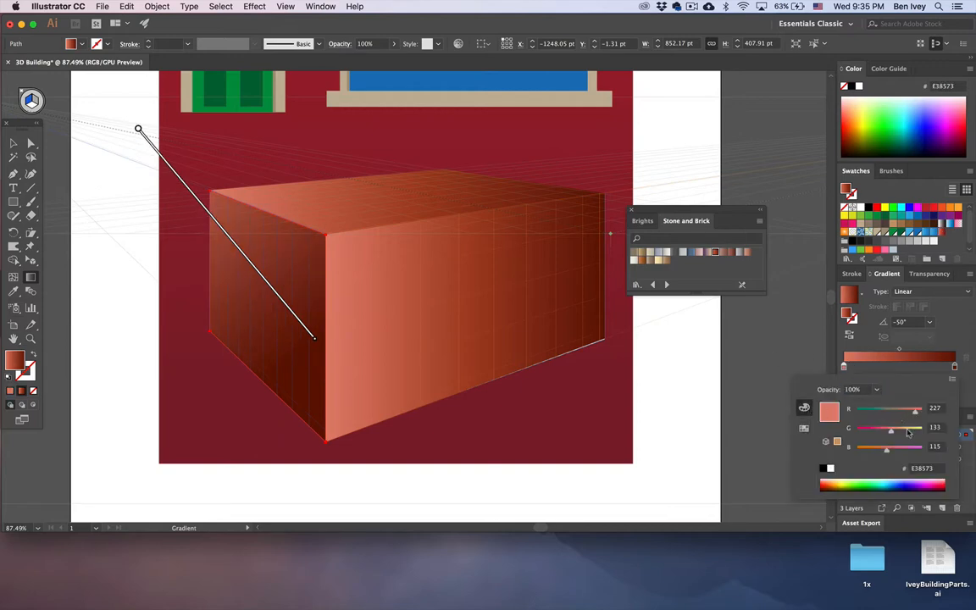
{"action": "left_click_drag", "start_coordinate": [915, 413], "coordinate": [902, 413]}
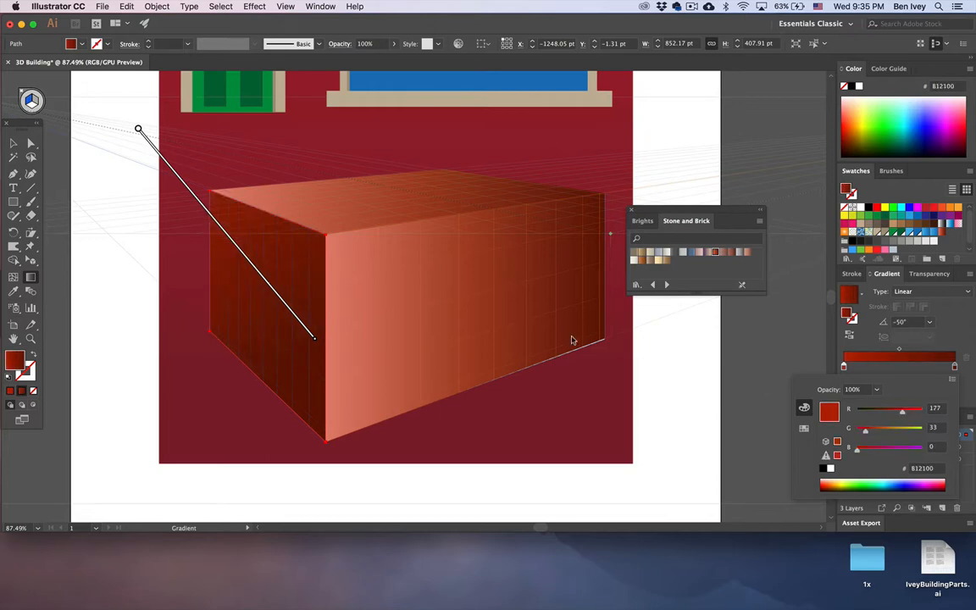
{"action": "left_click", "coordinate": [393, 201]}
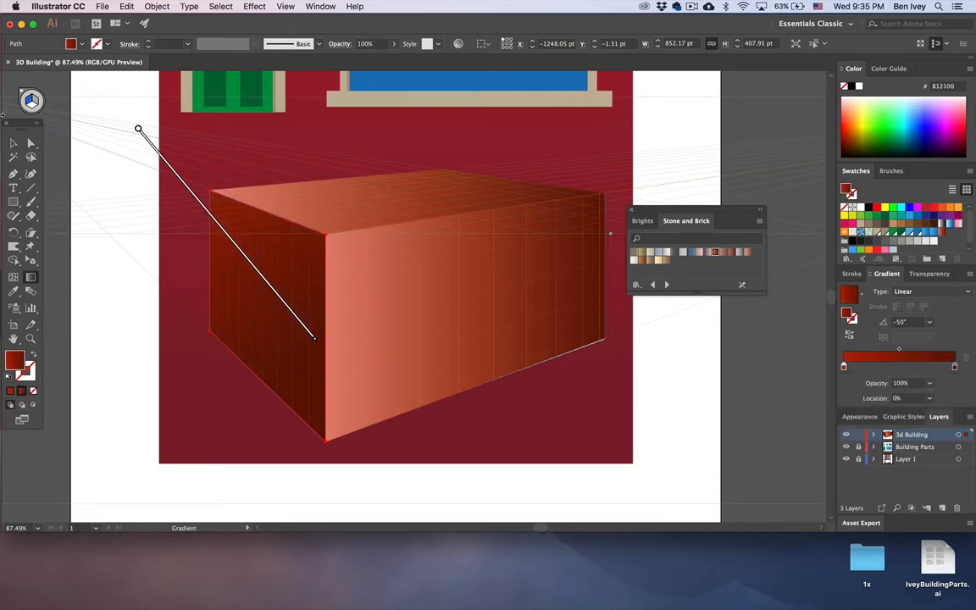
{"action": "left_click", "coordinate": [13, 143]}
{"action": "left_click", "coordinate": [127, 231]}
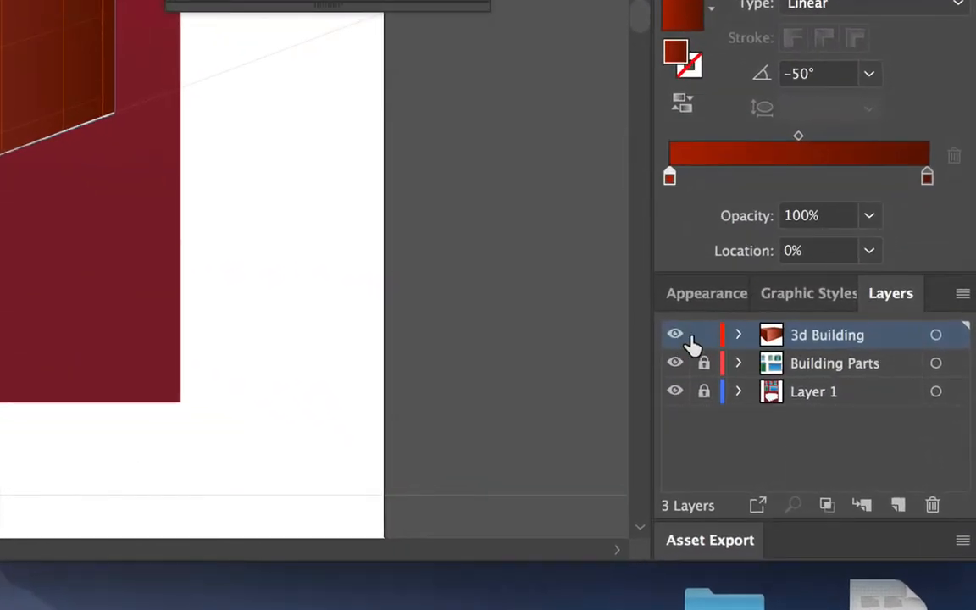
Step: Lock and hide the 3d Building layer, and create a new layer named Building Details
{"action": "left_click", "coordinate": [703, 336]}
{"action": "left_click", "coordinate": [677, 336]}
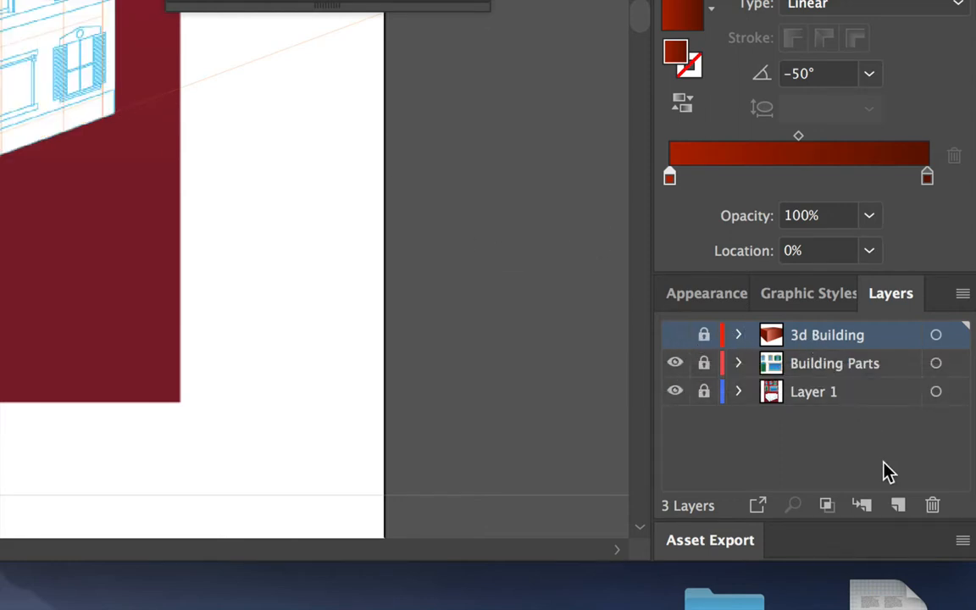
{"action": "left_click", "coordinate": [898, 506]}
{"action": "double_click", "coordinate": [796, 339]}
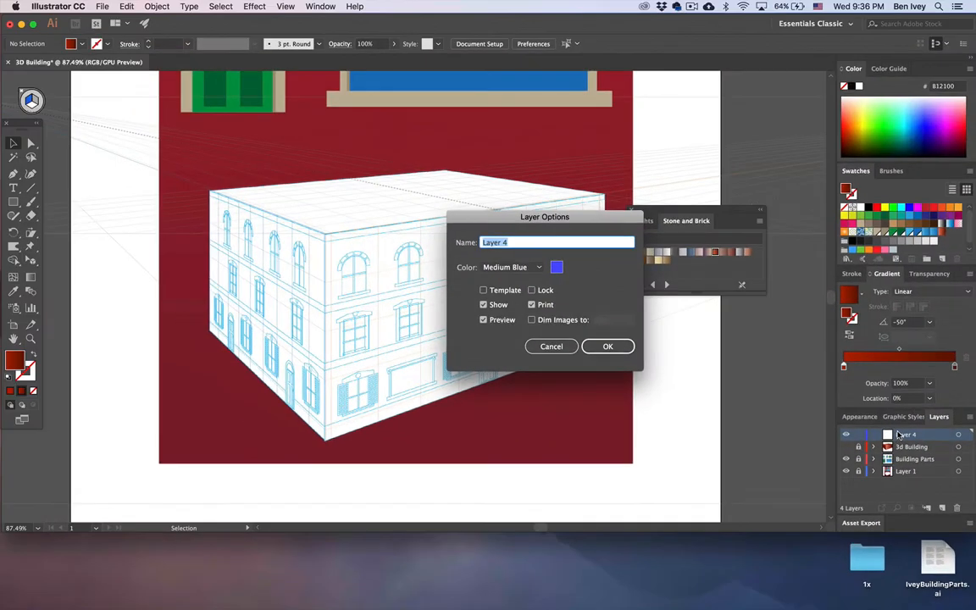
{"action": "type", "text": "Bui"}
{"action": "type", "text": "lding Details"}
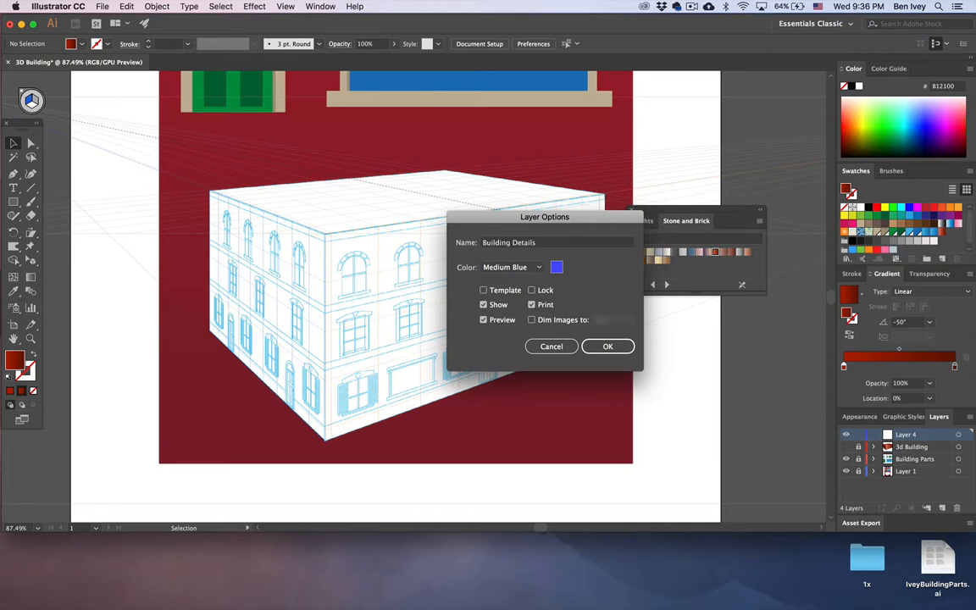
{"action": "key", "text": "Return"}
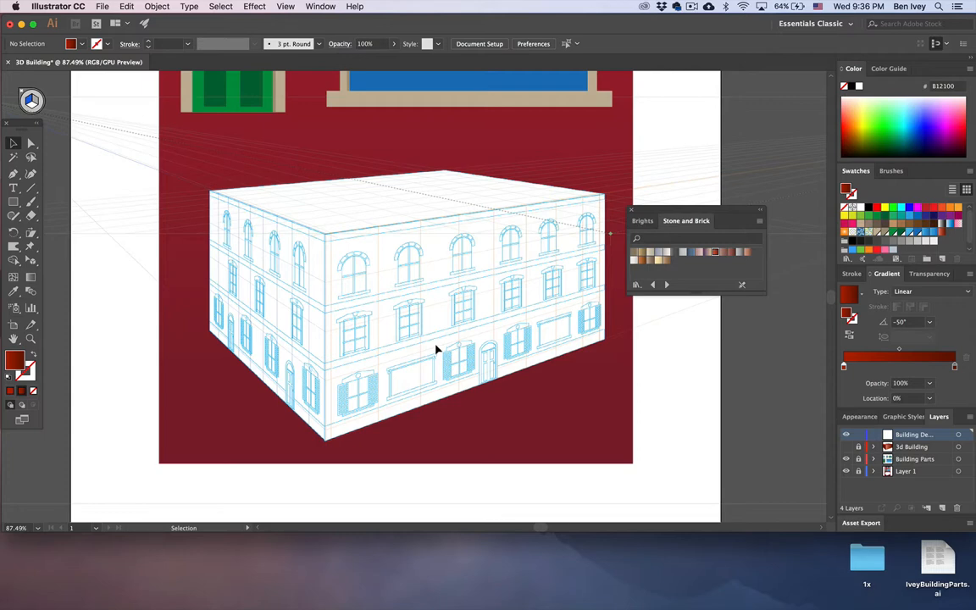
Step: Close the Stone and Brick swatch library and move all the loose windows and the door closer to the building
{"action": "left_click", "coordinate": [635, 211]}
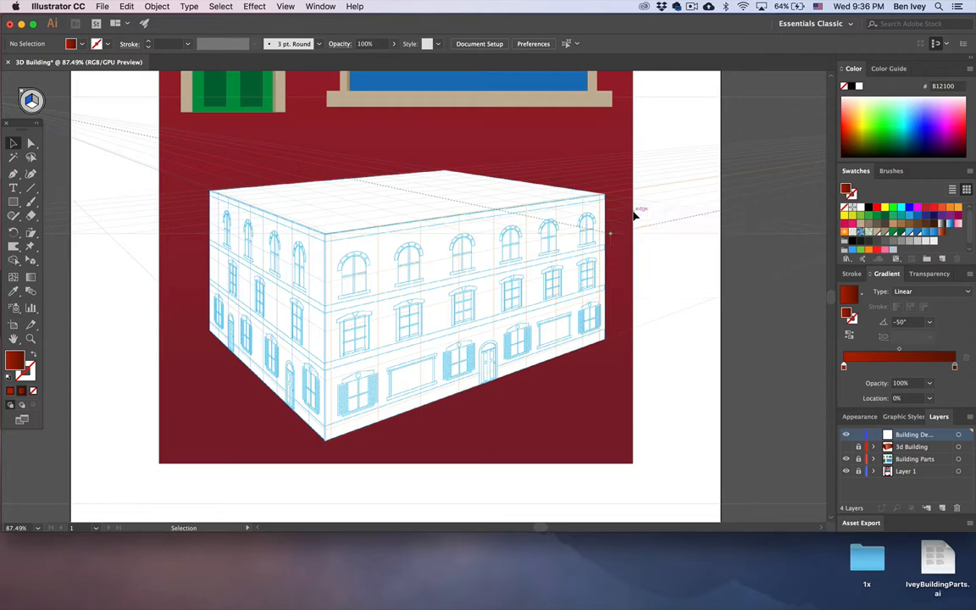
{"action": "scroll", "coordinate": [480, 278], "scroll_direction": "right", "scroll_amount": 5}
{"action": "scroll", "coordinate": [480, 278], "scroll_direction": "up", "scroll_amount": 1}
{"action": "scroll", "coordinate": [471, 293], "scroll_direction": "down", "scroll_amount": 4}
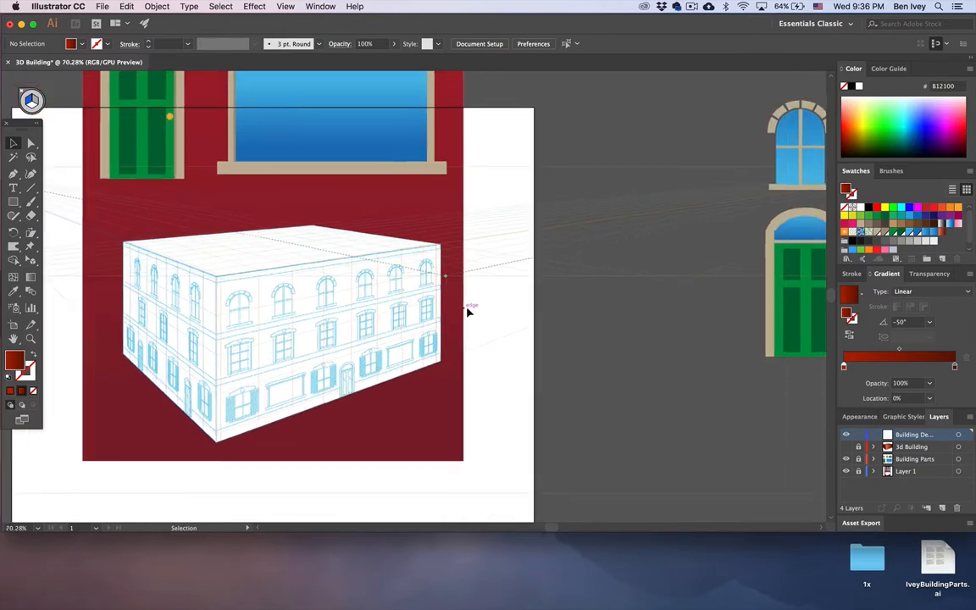
{"action": "scroll", "coordinate": [468, 311], "scroll_direction": "right", "scroll_amount": 3}
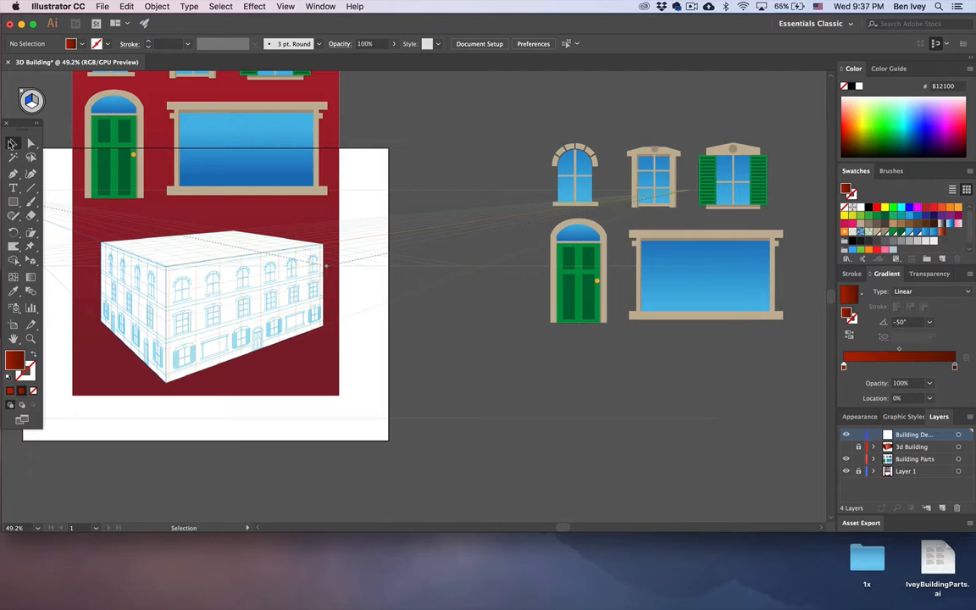
{"action": "left_click_drag", "start_coordinate": [737, 288], "coordinate": [548, 370]}
{"action": "scroll", "coordinate": [298, 373], "scroll_direction": "up", "scroll_amount": 5}
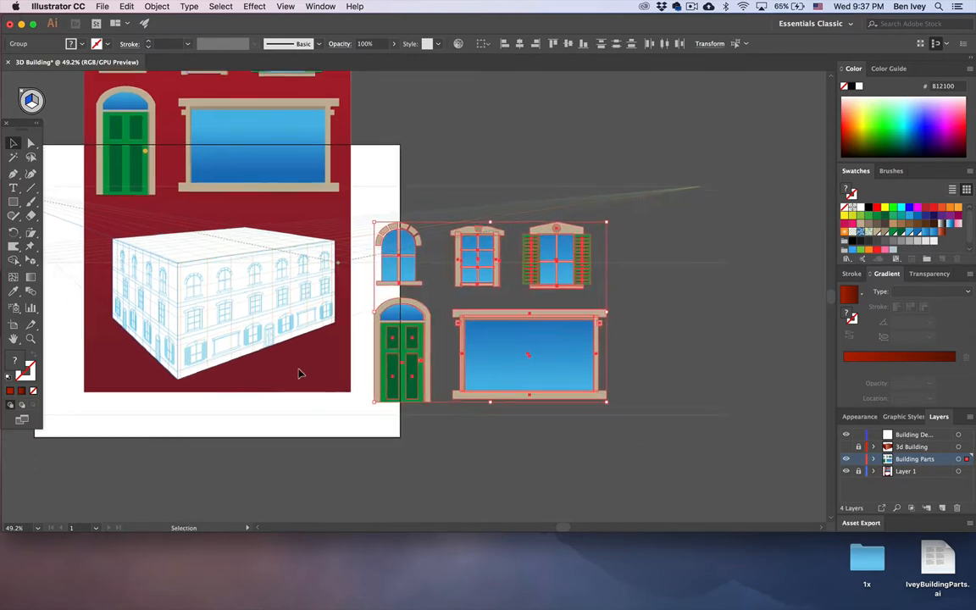
{"action": "scroll", "coordinate": [298, 373], "scroll_direction": "up", "scroll_amount": 3}
{"action": "scroll", "coordinate": [298, 373], "scroll_direction": "left", "scroll_amount": 3}
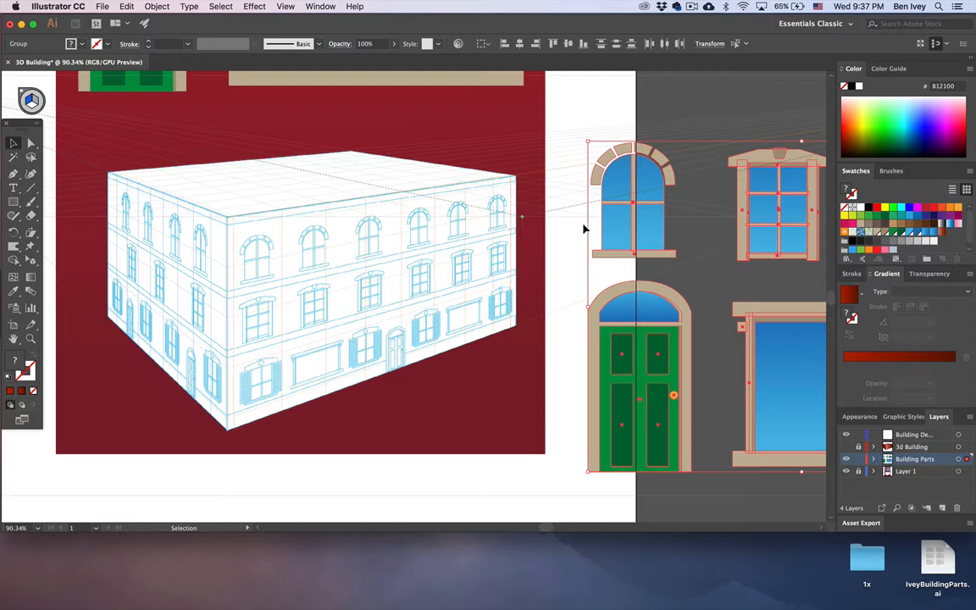
{"action": "left_click", "coordinate": [547, 331]}
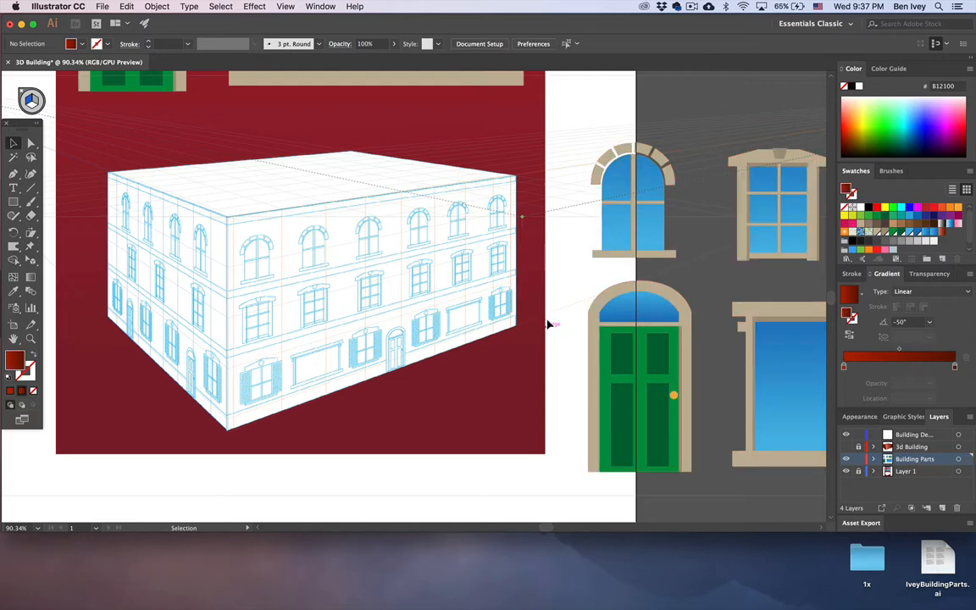
Step: Select the loose windows and the door in turn to check that each one is grouped
{"action": "scroll", "coordinate": [596, 168], "scroll_direction": "right", "scroll_amount": 3}
{"action": "scroll", "coordinate": [597, 168], "scroll_direction": "down", "scroll_amount": 1}
{"action": "left_click", "coordinate": [498, 133]}
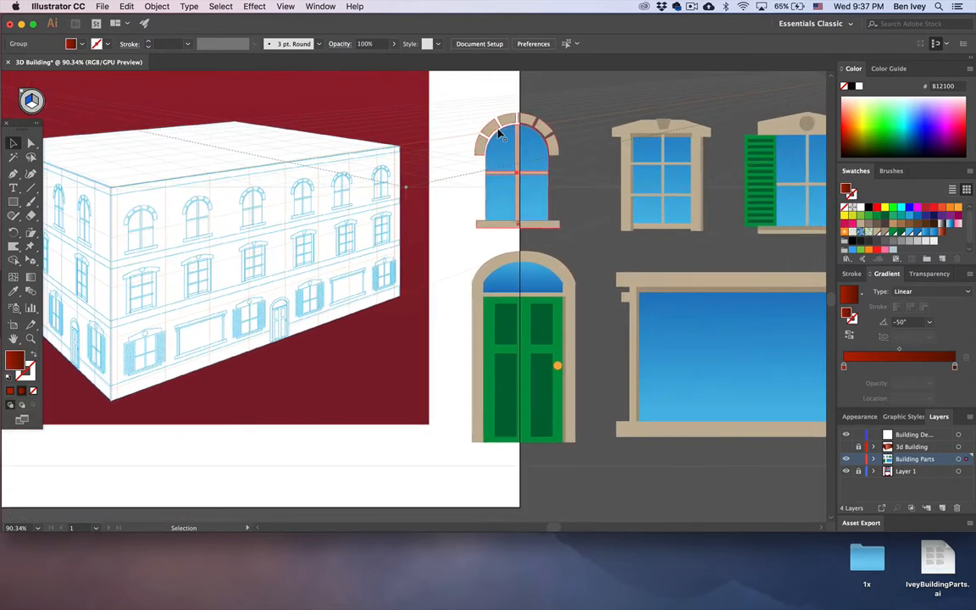
{"action": "left_click", "coordinate": [653, 160]}
{"action": "left_click", "coordinate": [765, 195]}
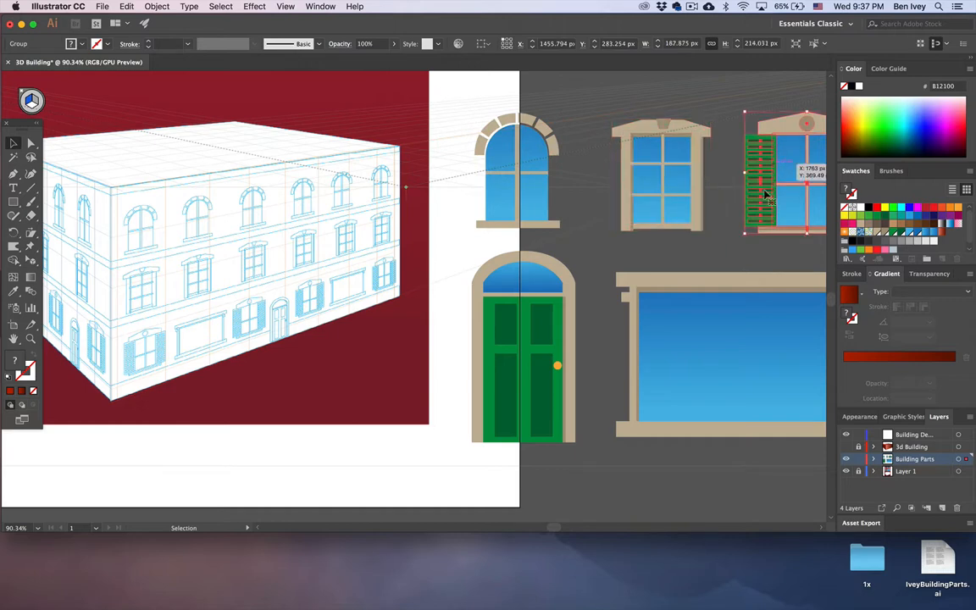
{"action": "left_click", "coordinate": [730, 305]}
{"action": "left_click", "coordinate": [561, 320]}
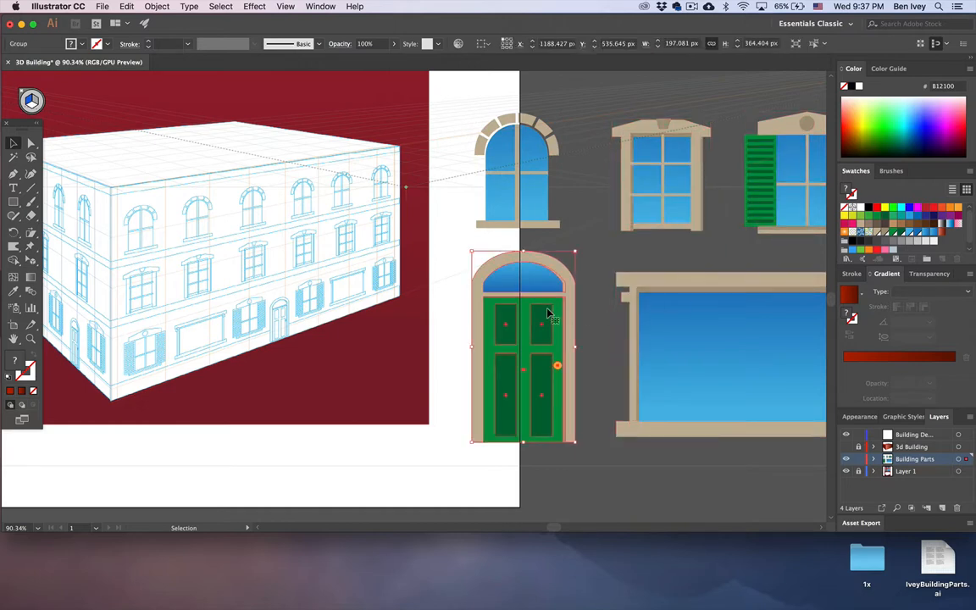
Step: Duplicate the loose green door and attach the copy to the building's right wall in perspective
{"action": "mouse_move", "coordinate": [547, 314]}
{"action": "left_mouse_down"}
{"action": "mouse_move", "coordinate": [490, 317]}
{"action": "mouse_move", "coordinate": [556, 307]}
{"action": "left_mouse_up"}
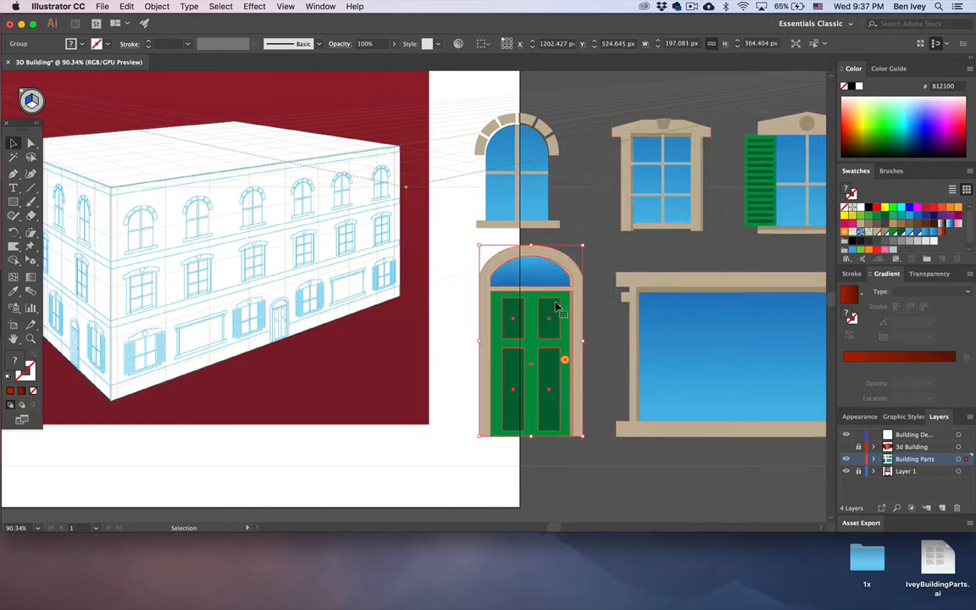
{"action": "scroll", "coordinate": [555, 307], "scroll_direction": "up", "scroll_amount": 3}
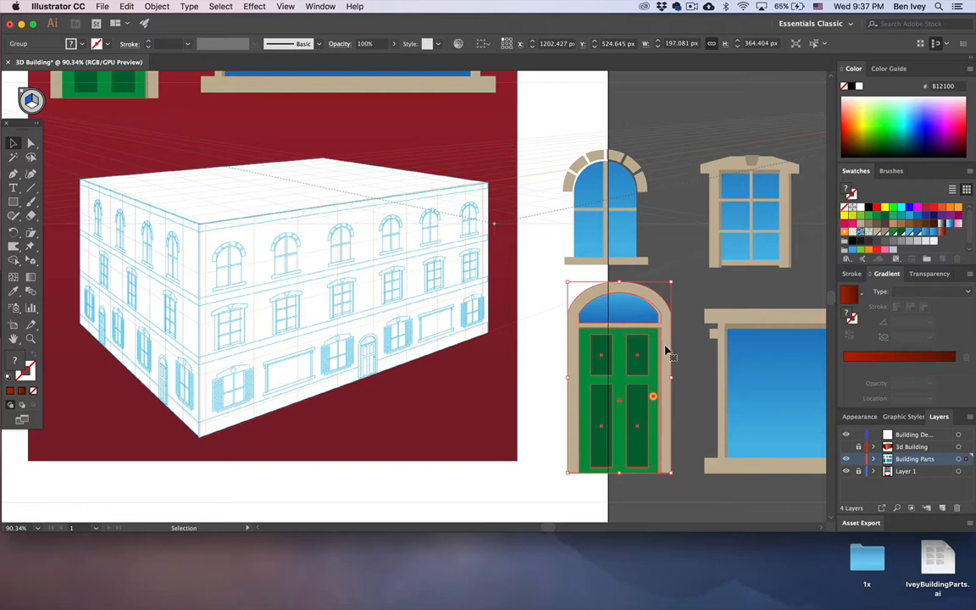
{"action": "left_click_drag", "start_coordinate": [666, 348], "coordinate": [537, 359]}
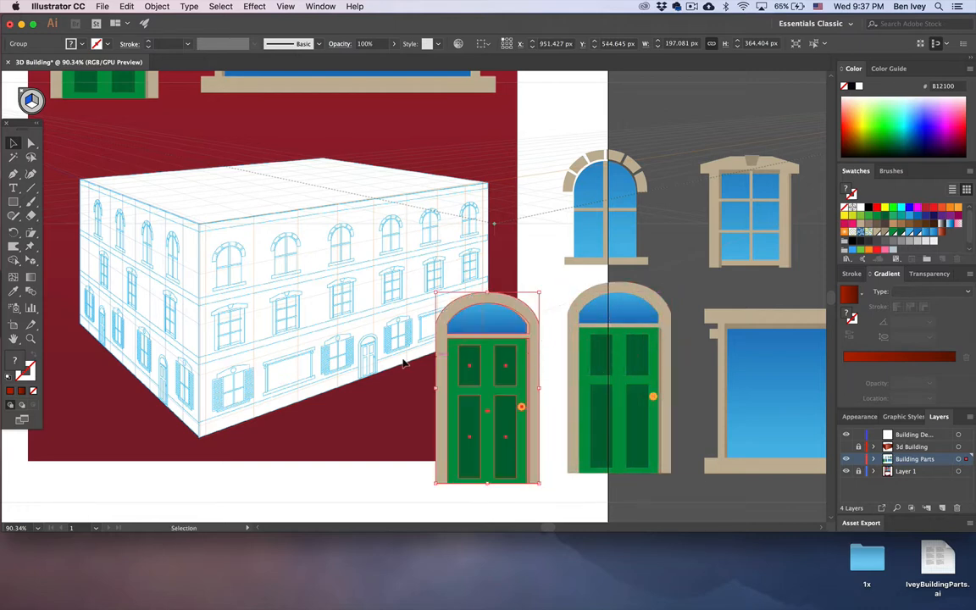
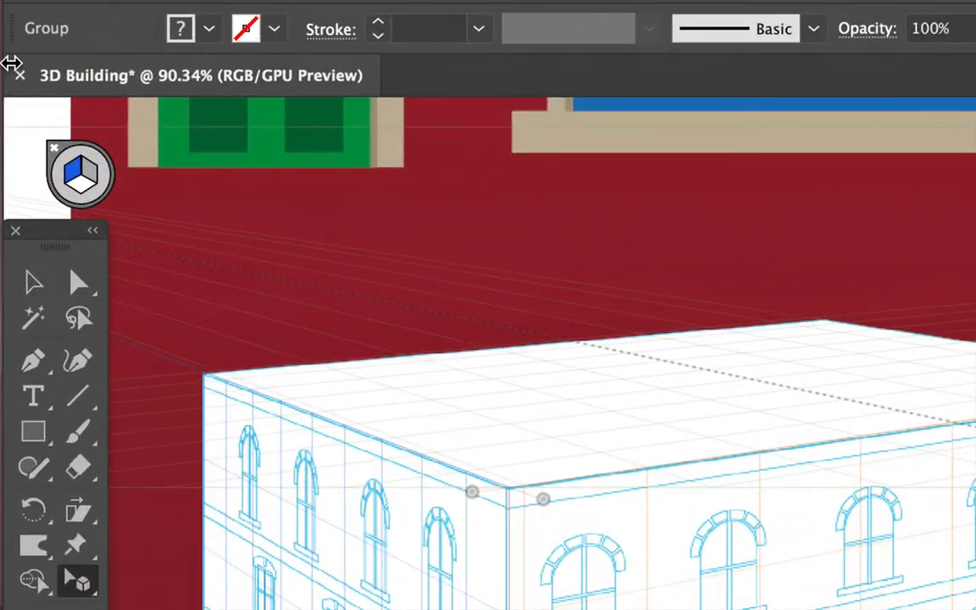
{"action": "left_click", "coordinate": [92, 178]}
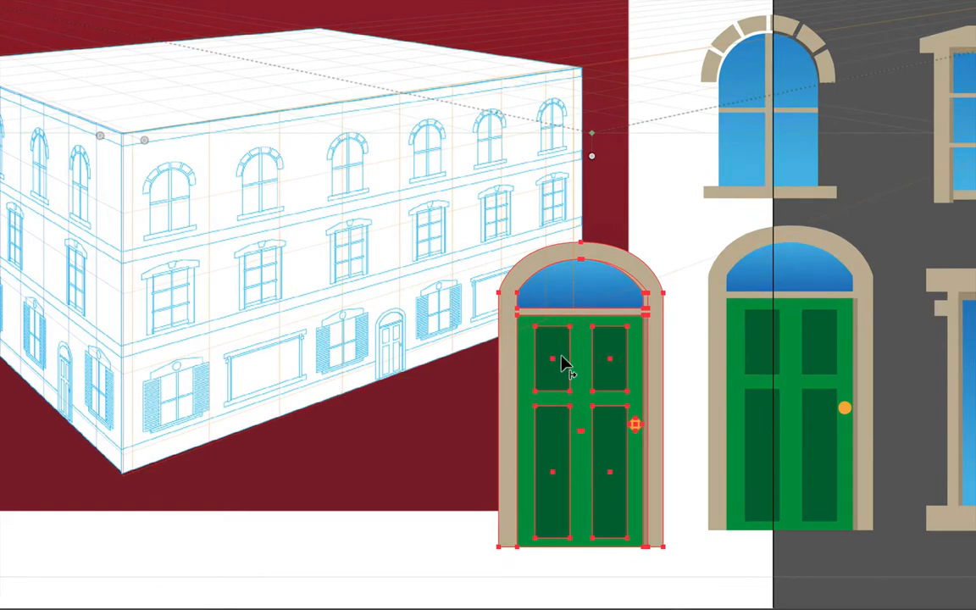
{"action": "left_click_drag", "start_coordinate": [561, 363], "coordinate": [333, 241]}
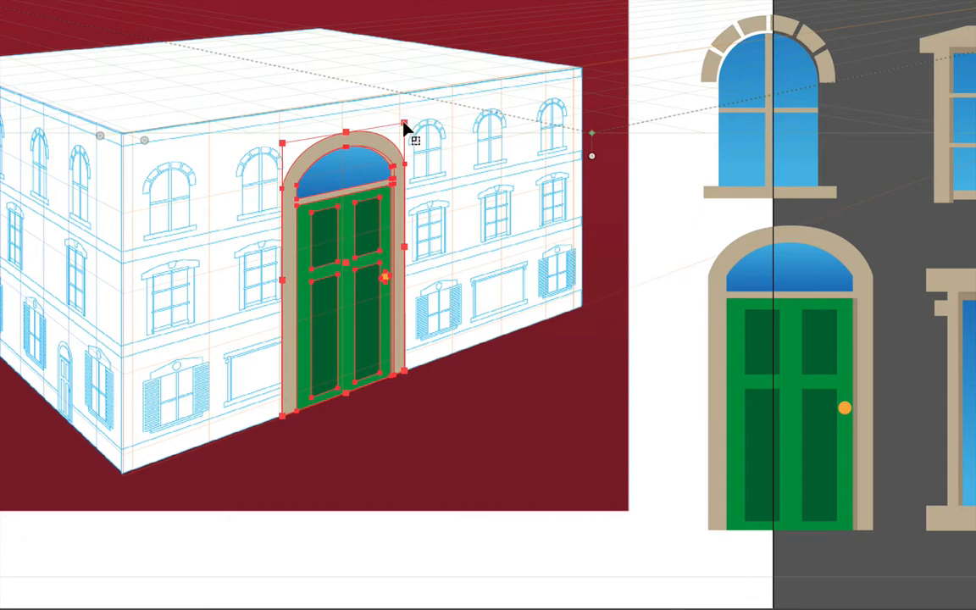
Step: Scale the perspective door down and fit it to the doorway outline on the right wall's ground floor
{"action": "left_click_drag", "start_coordinate": [405, 129], "coordinate": [398, 325]}
{"action": "scroll", "coordinate": [396, 313], "scroll_direction": "up", "scroll_amount": 3}
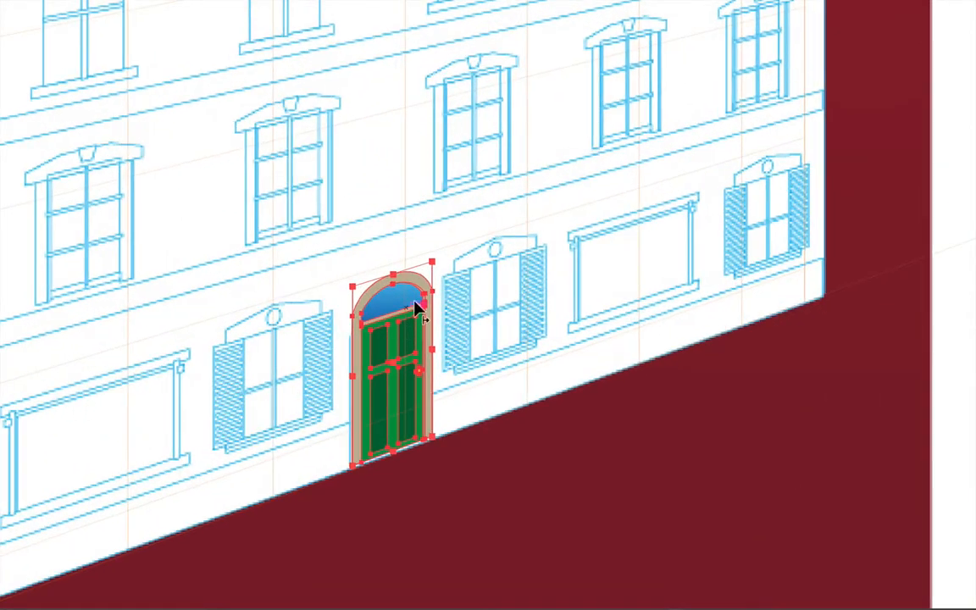
{"action": "left_click_drag", "start_coordinate": [432, 268], "coordinate": [419, 297]}
{"action": "left_click_drag", "start_coordinate": [403, 333], "coordinate": [374, 330]}
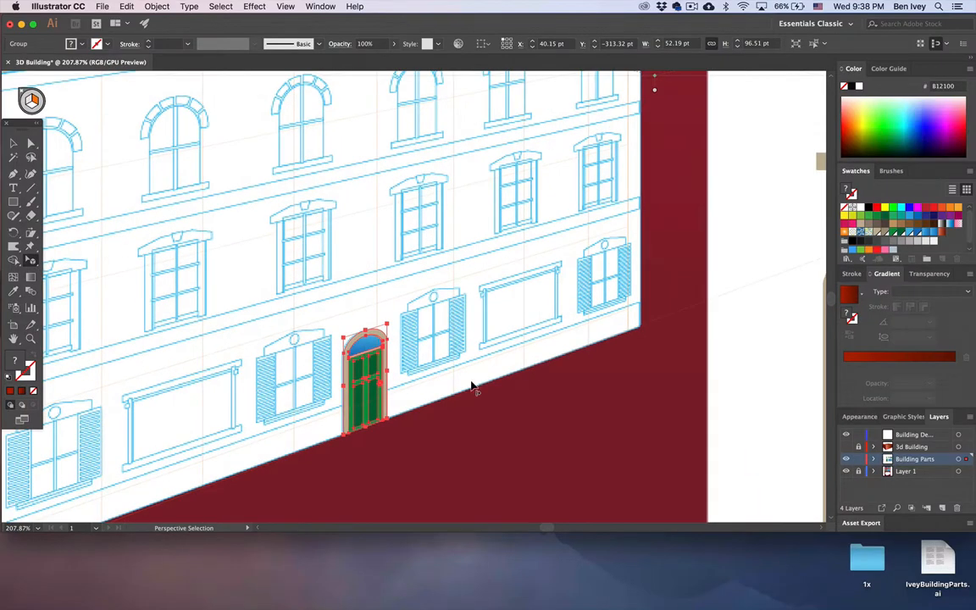
{"action": "scroll", "coordinate": [472, 388], "scroll_direction": "down", "scroll_amount": 3}
{"action": "scroll", "coordinate": [472, 388], "scroll_direction": "down", "scroll_amount": 3}
{"action": "left_click", "coordinate": [472, 388]}
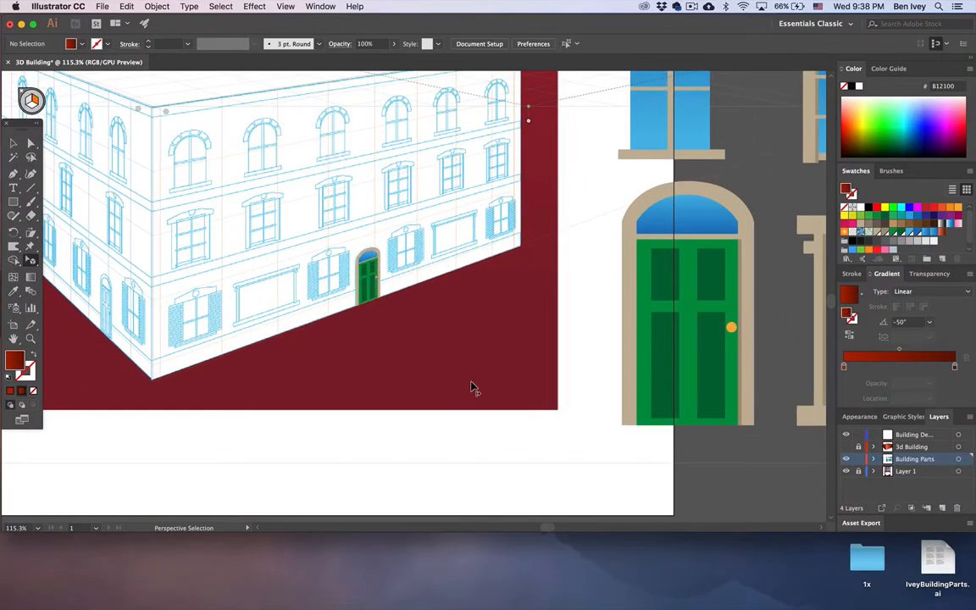
Step: Place a copy of the green-shuttered window on the building's right wall in perspective
{"action": "scroll", "coordinate": [472, 388], "scroll_direction": "right", "scroll_amount": 6}
{"action": "scroll", "coordinate": [471, 388], "scroll_direction": "left", "scroll_amount": 5}
{"action": "scroll", "coordinate": [472, 388], "scroll_direction": "up", "scroll_amount": 1}
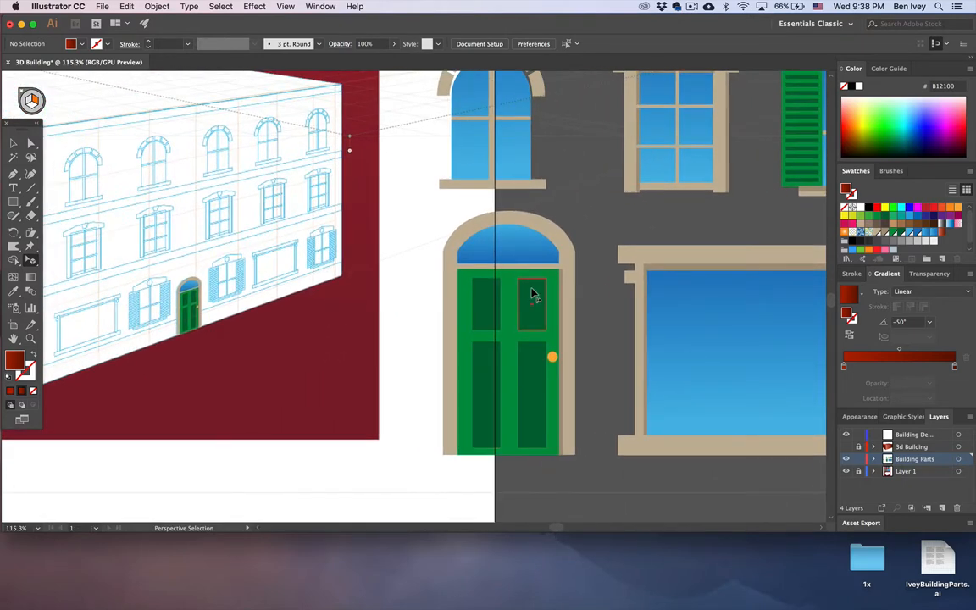
{"action": "scroll", "coordinate": [532, 292], "scroll_direction": "up", "scroll_amount": 2}
{"action": "scroll", "coordinate": [736, 223], "scroll_direction": "right", "scroll_amount": 4}
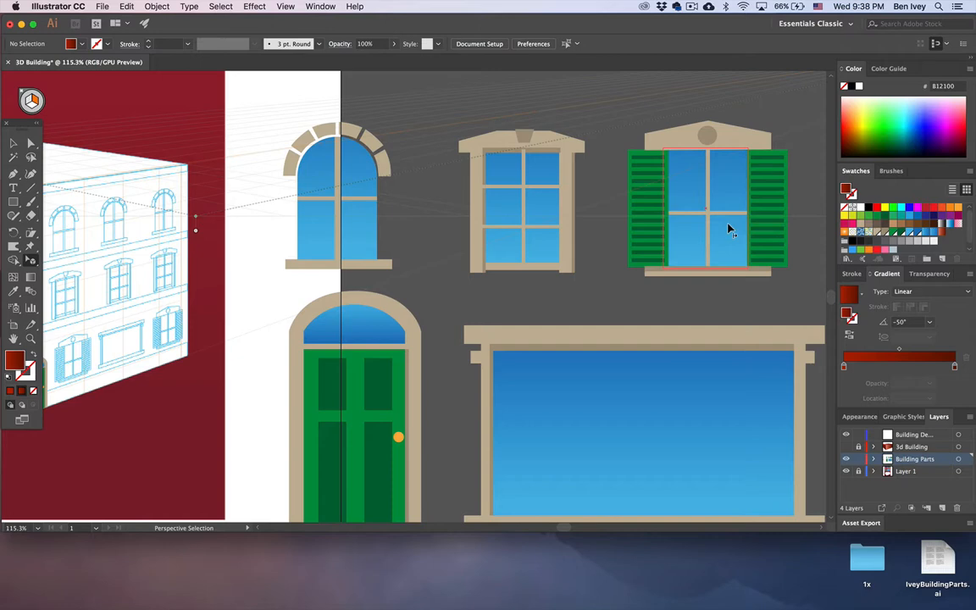
{"action": "left_click_drag", "start_coordinate": [735, 187], "coordinate": [127, 293]}
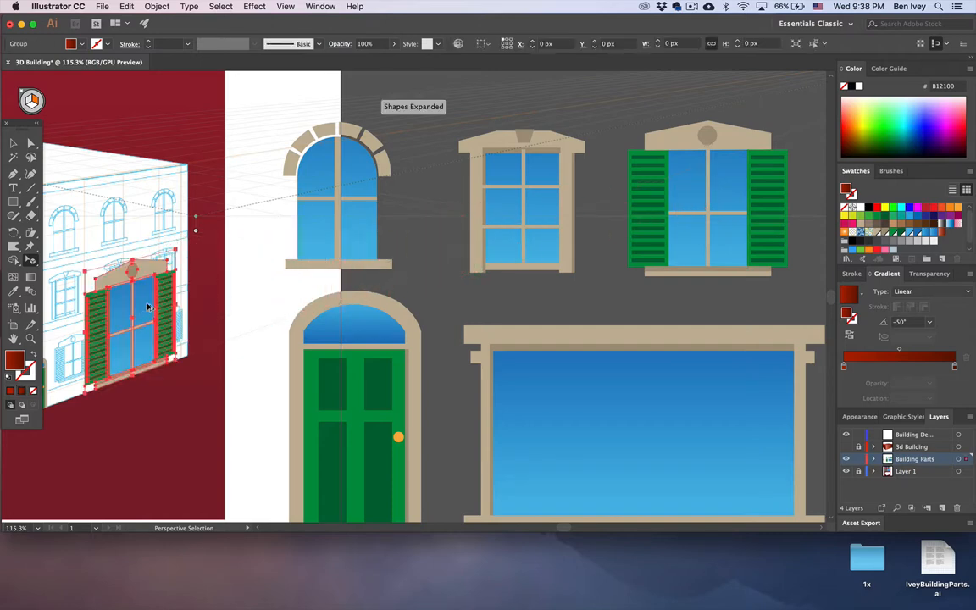
{"action": "scroll", "coordinate": [147, 309], "scroll_direction": "left", "scroll_amount": 2}
{"action": "scroll", "coordinate": [147, 309], "scroll_direction": "up", "scroll_amount": 5}
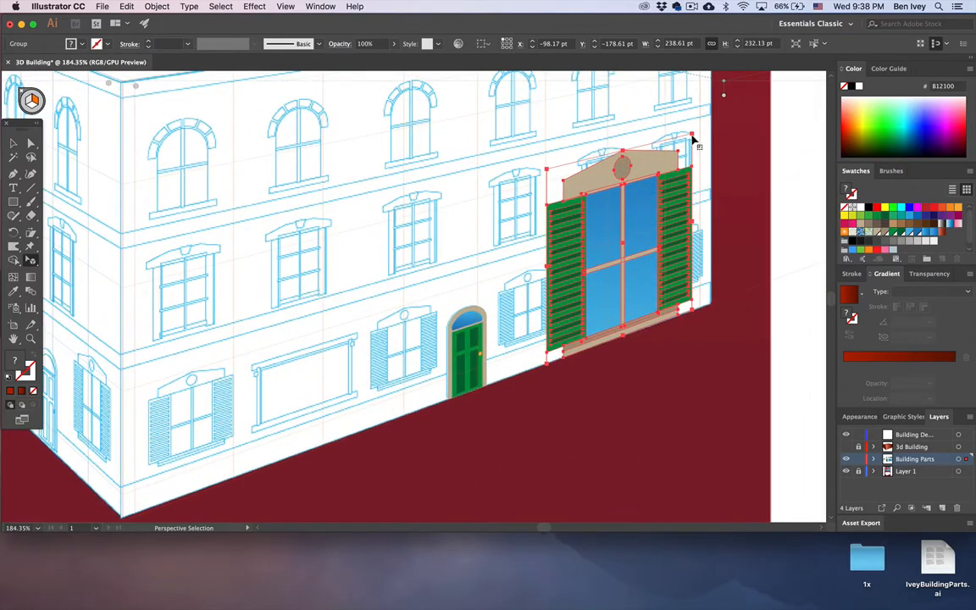
Step: Scale the shuttered window down and fit it to the ground-floor window outline just right of the door
{"action": "left_click_drag", "start_coordinate": [693, 140], "coordinate": [621, 251]}
{"action": "left_click_drag", "start_coordinate": [577, 279], "coordinate": [531, 273]}
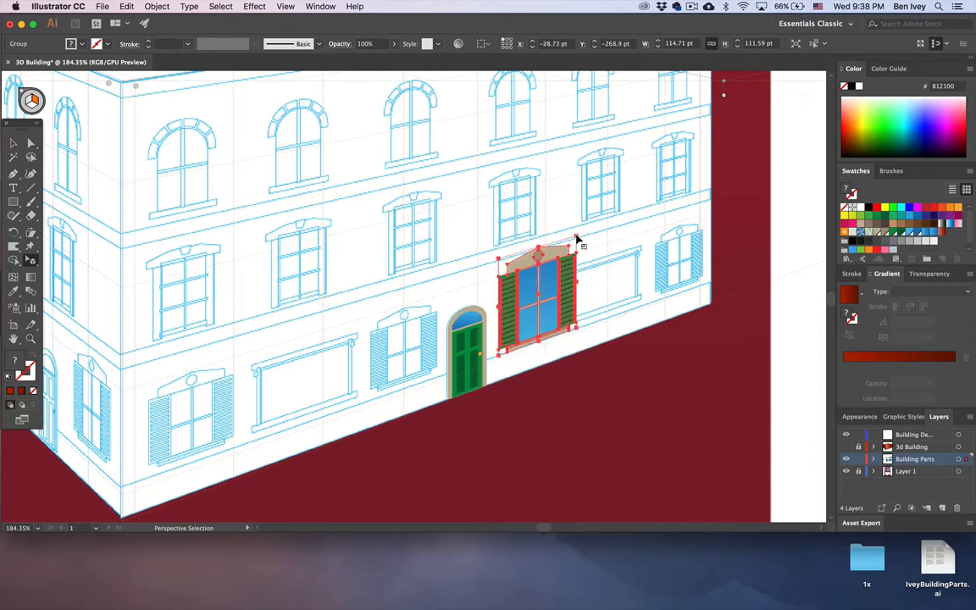
{"action": "left_click_drag", "start_coordinate": [577, 240], "coordinate": [556, 279]}
{"action": "left_click_drag", "start_coordinate": [561, 269], "coordinate": [560, 264]}
{"action": "scroll", "coordinate": [529, 322], "scroll_direction": "up", "scroll_amount": 5}
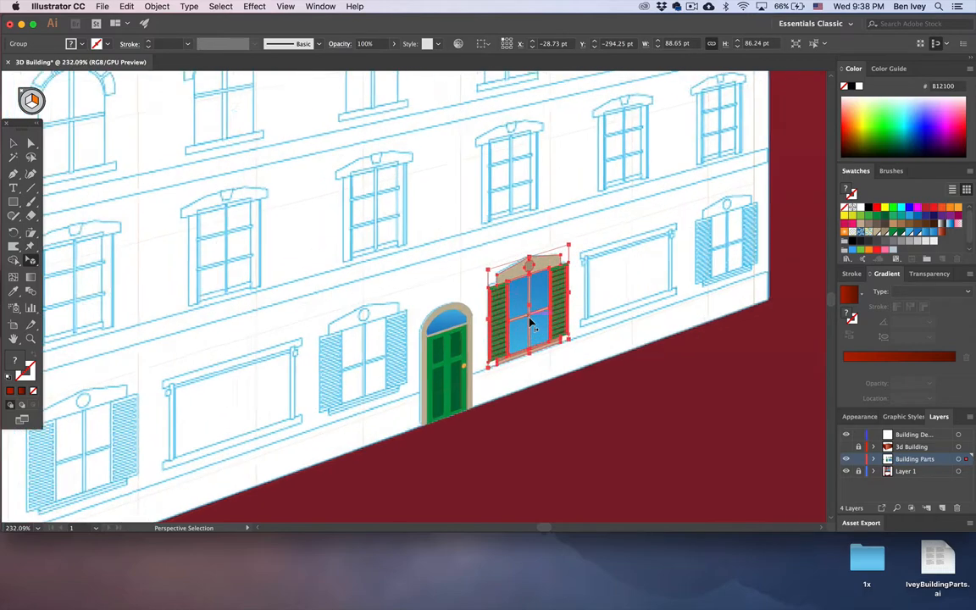
Step: Copy the fitted shuttered window in perspective onto the ground-floor window outline just left of the door
{"action": "scroll", "coordinate": [529, 323], "scroll_direction": "left", "scroll_amount": 4}
{"action": "scroll", "coordinate": [530, 323], "scroll_direction": "down", "scroll_amount": 2}
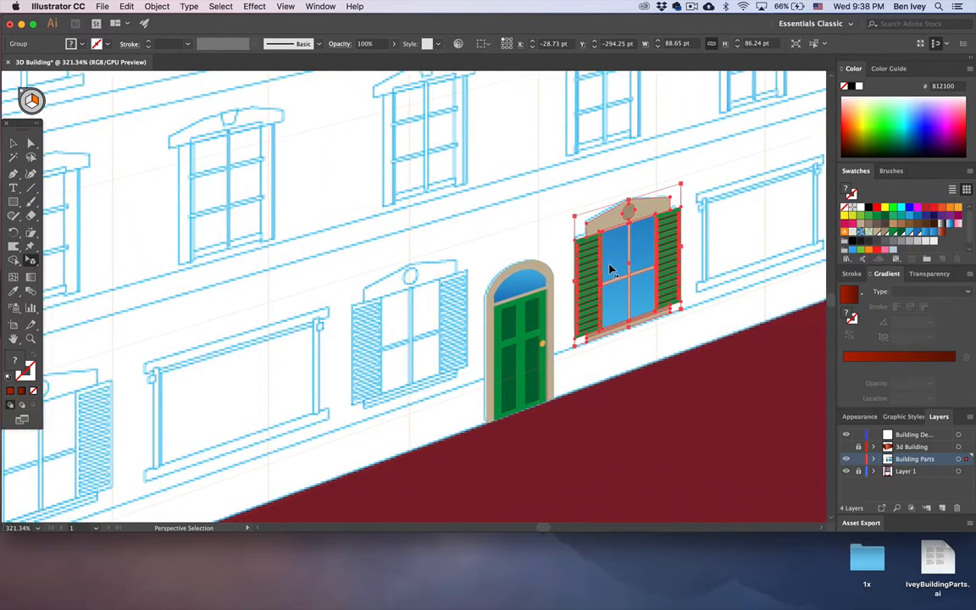
{"action": "left_click_drag", "start_coordinate": [608, 269], "coordinate": [431, 323]}
{"action": "scroll", "coordinate": [432, 325], "scroll_direction": "left", "scroll_amount": 4}
{"action": "scroll", "coordinate": [432, 324], "scroll_direction": "down", "scroll_amount": 2}
{"action": "scroll", "coordinate": [431, 322], "scroll_direction": "left", "scroll_amount": 5}
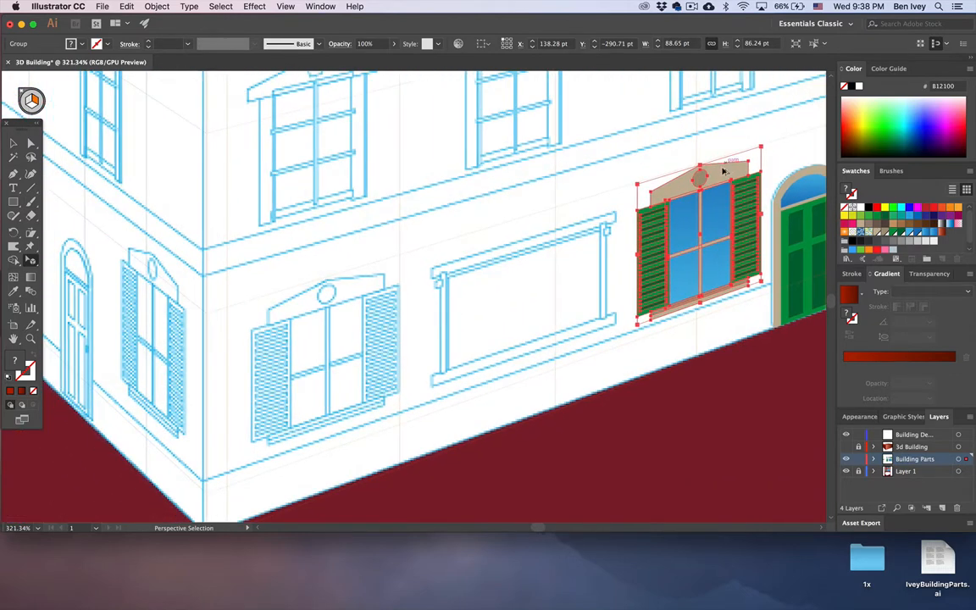
Step: Copy the fitted shuttered window in perspective onto the ground-floor shuttered-window outlines at both ends of the right wall
{"action": "left_click_drag", "start_coordinate": [653, 188], "coordinate": [356, 325]}
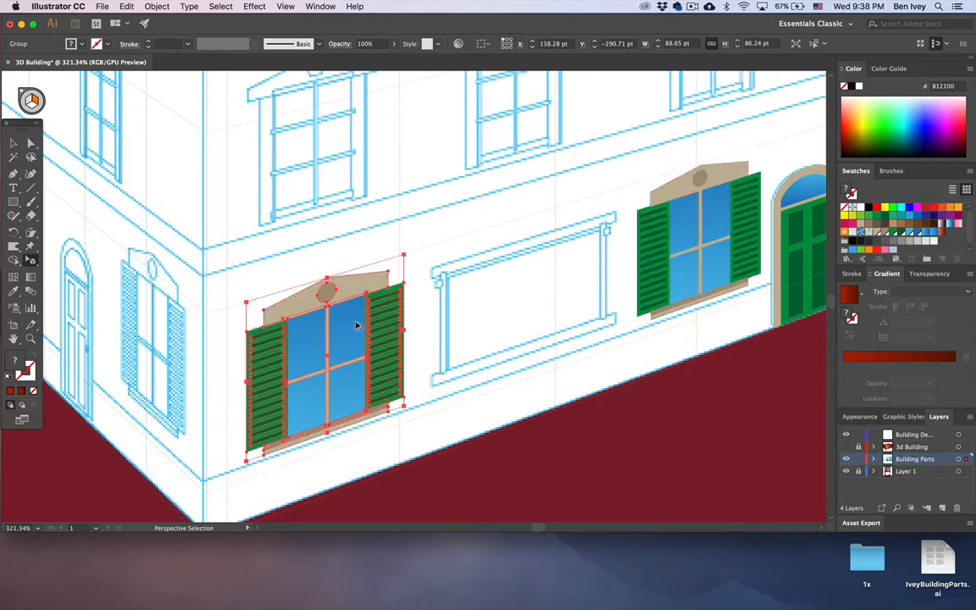
{"action": "scroll", "coordinate": [375, 343], "scroll_direction": "down", "scroll_amount": 3}
{"action": "scroll", "coordinate": [375, 343], "scroll_direction": "right", "scroll_amount": 10}
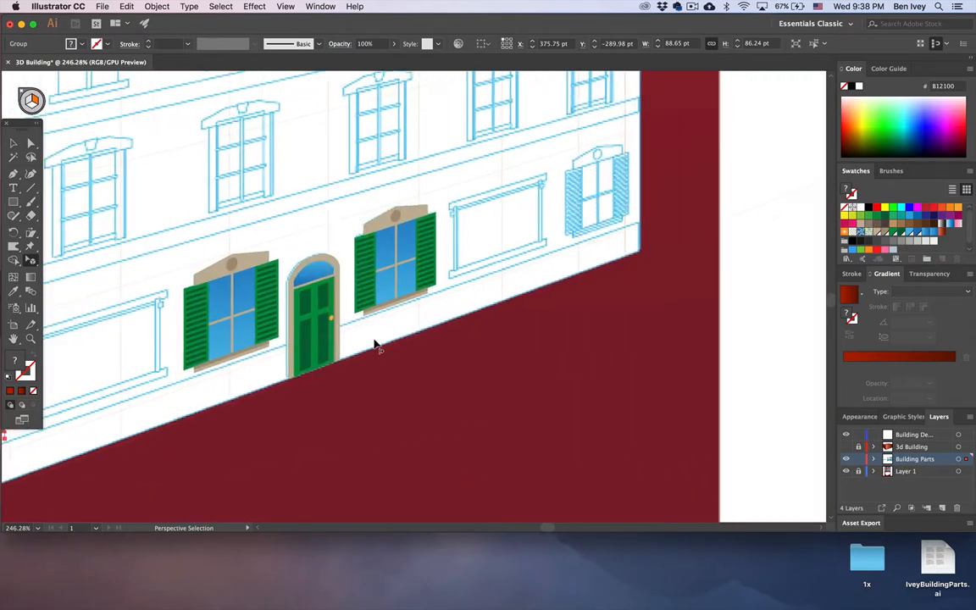
{"action": "left_click_drag", "start_coordinate": [405, 254], "coordinate": [603, 190]}
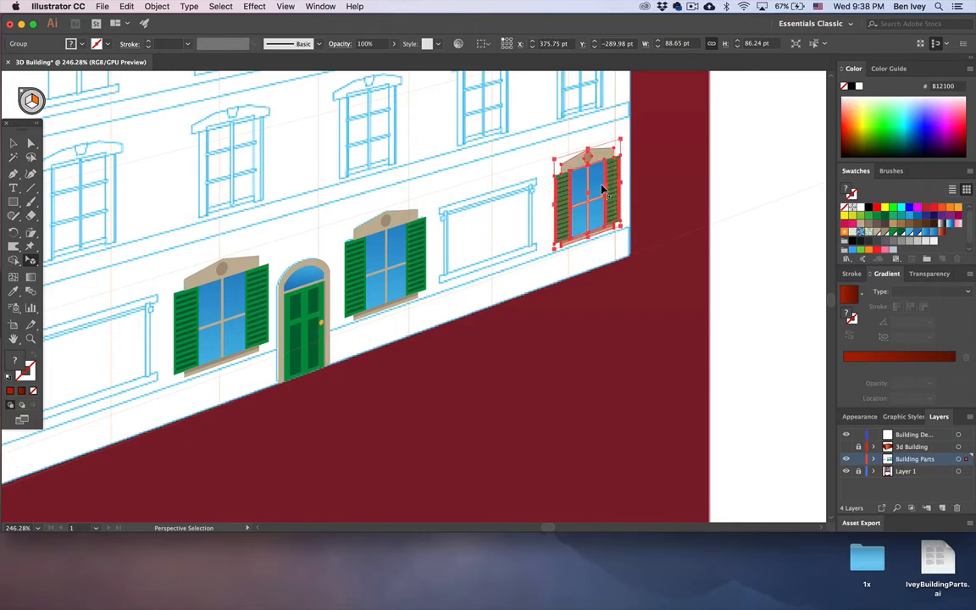
Step: Place a copy of the wide single-pane shop window artwork on the building's right wall in perspective
{"action": "scroll", "coordinate": [602, 191], "scroll_direction": "up", "scroll_amount": 10}
{"action": "scroll", "coordinate": [603, 190], "scroll_direction": "left", "scroll_amount": 5}
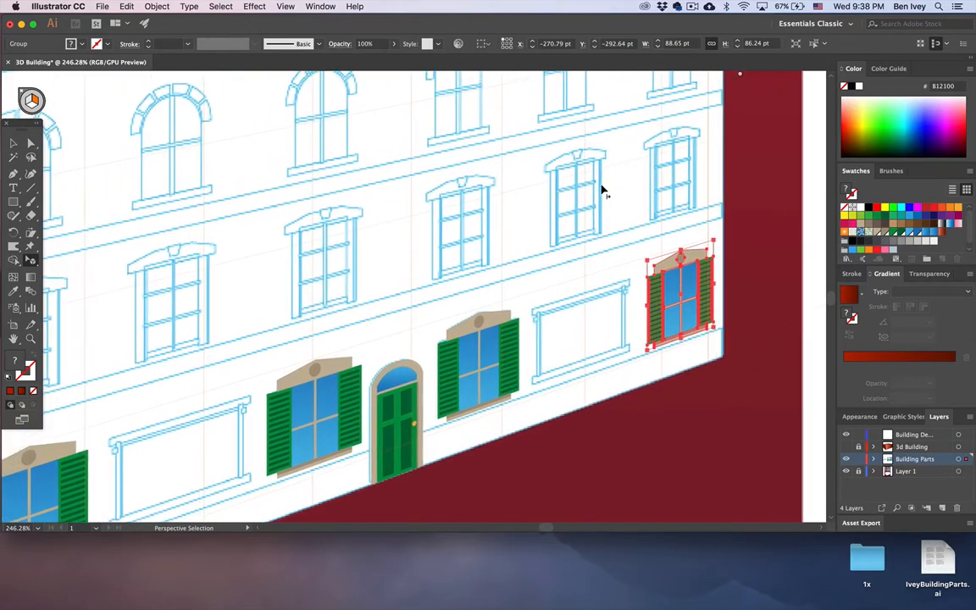
{"action": "scroll", "coordinate": [603, 191], "scroll_direction": "down", "scroll_amount": 2}
{"action": "scroll", "coordinate": [602, 191], "scroll_direction": "down", "scroll_amount": 2}
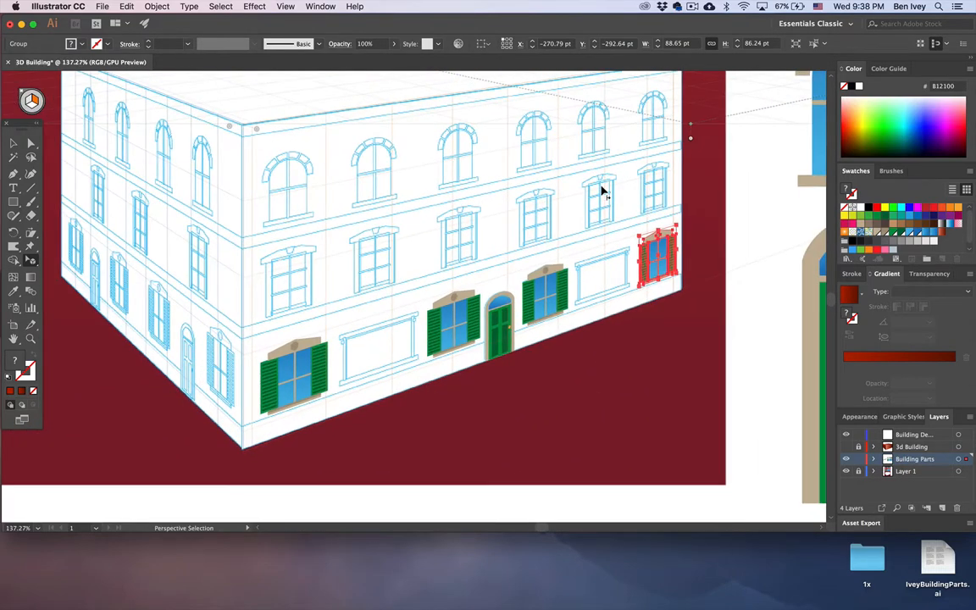
{"action": "scroll", "coordinate": [602, 192], "scroll_direction": "up", "scroll_amount": 8}
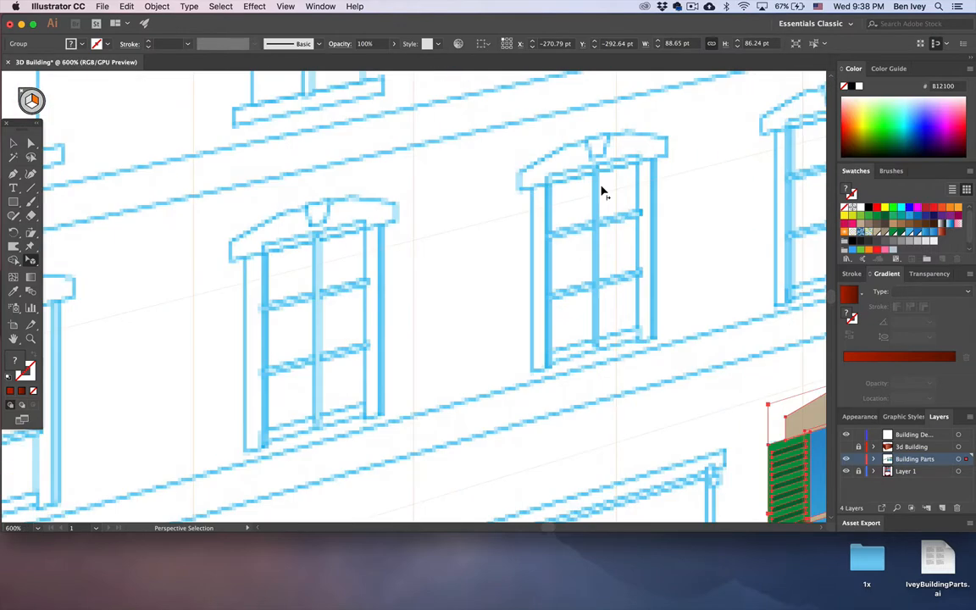
{"action": "scroll", "coordinate": [602, 191], "scroll_direction": "down", "scroll_amount": 10}
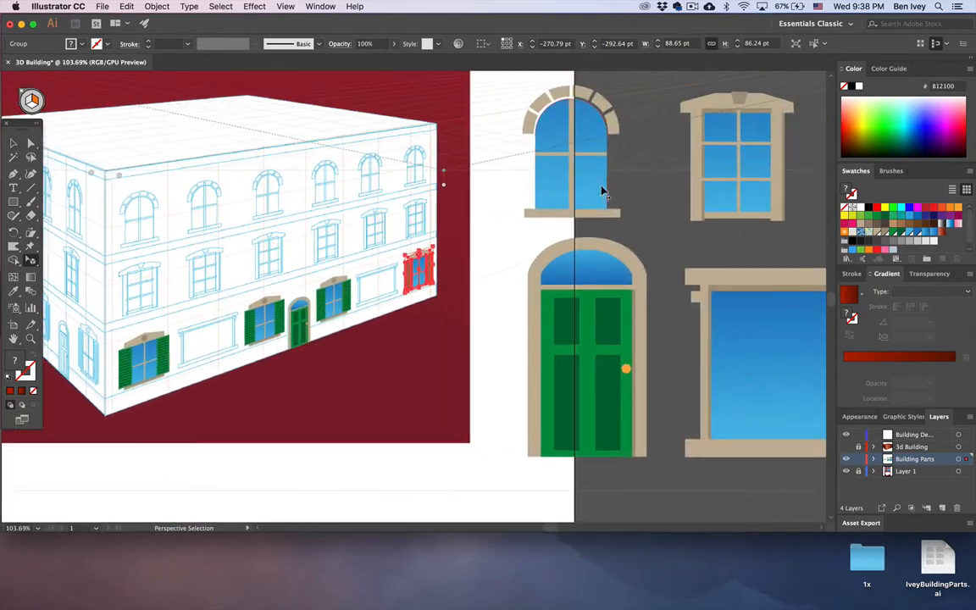
{"action": "scroll", "coordinate": [603, 192], "scroll_direction": "right", "scroll_amount": 4}
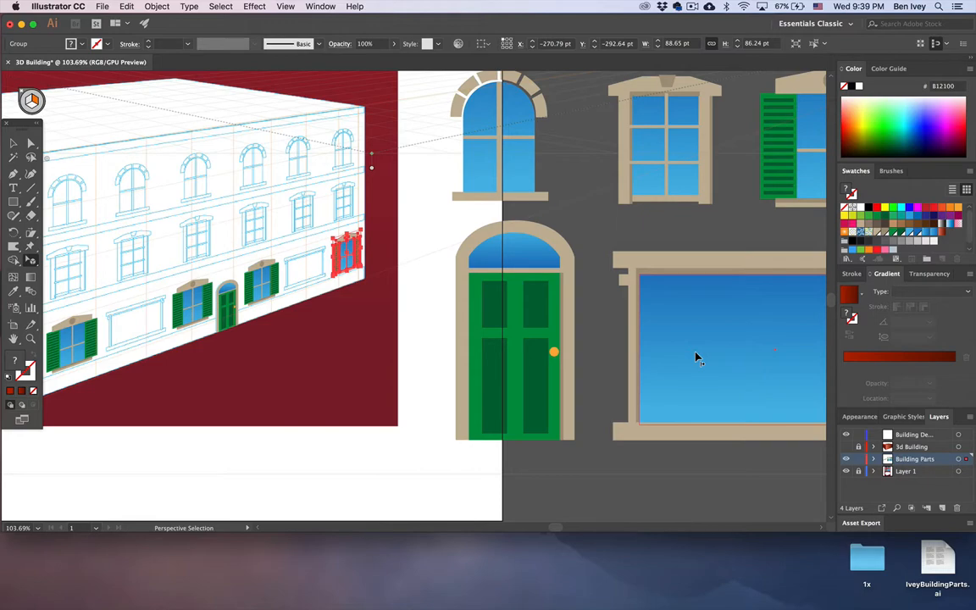
{"action": "left_click_drag", "start_coordinate": [721, 348], "coordinate": [147, 322]}
Step: Scale the wide shop window down to about 117 by 68 pt and fit it to the ground-floor outline nearest the corner
{"action": "scroll", "coordinate": [146, 319], "scroll_direction": "up", "scroll_amount": 3}
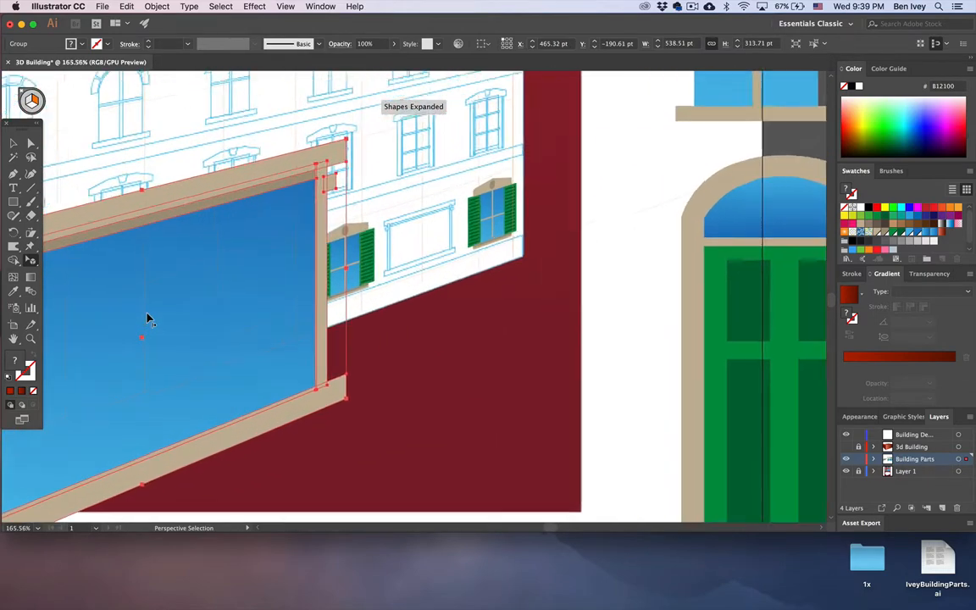
{"action": "scroll", "coordinate": [146, 318], "scroll_direction": "up", "scroll_amount": 1}
{"action": "scroll", "coordinate": [147, 318], "scroll_direction": "left", "scroll_amount": 10}
{"action": "left_click_drag", "start_coordinate": [138, 253], "coordinate": [462, 381]}
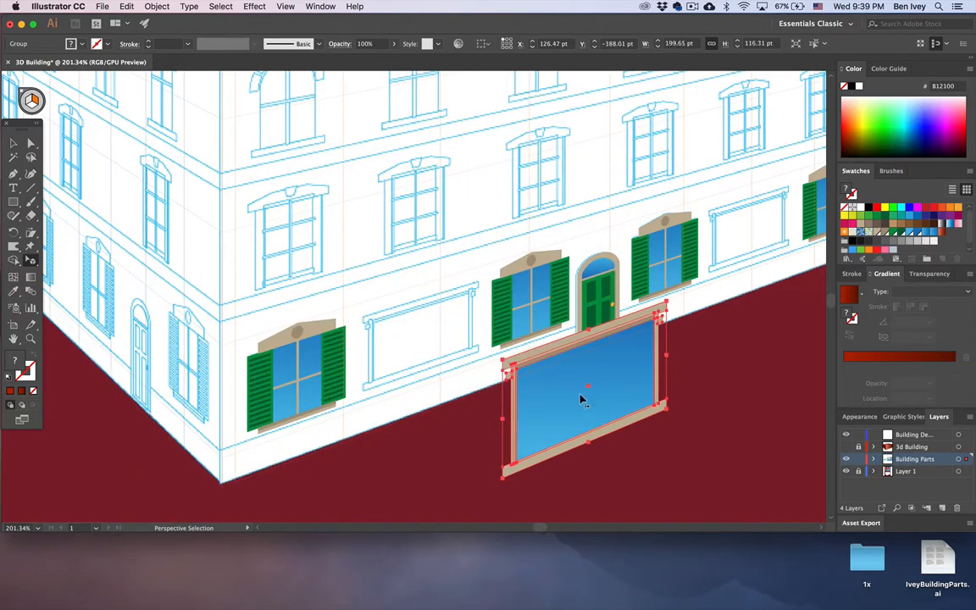
{"action": "left_click_drag", "start_coordinate": [582, 400], "coordinate": [460, 357]}
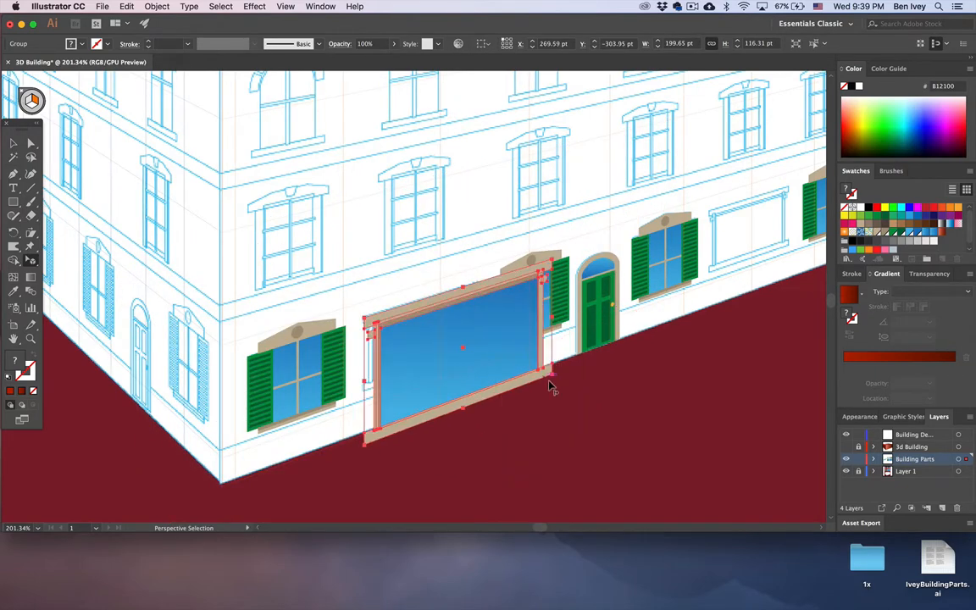
{"action": "left_click_drag", "start_coordinate": [520, 366], "coordinate": [494, 353]}
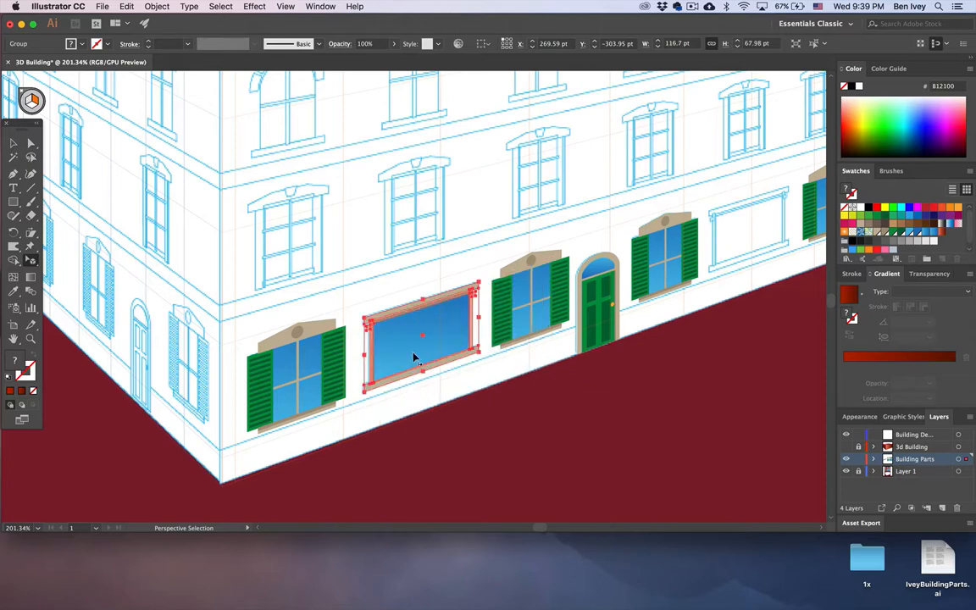
Step: Copy the fitted shop window in perspective onto the wide ground-floor outline right of the door
{"action": "scroll", "coordinate": [415, 357], "scroll_direction": "right", "scroll_amount": 5}
{"action": "scroll", "coordinate": [415, 358], "scroll_direction": "up", "scroll_amount": 2}
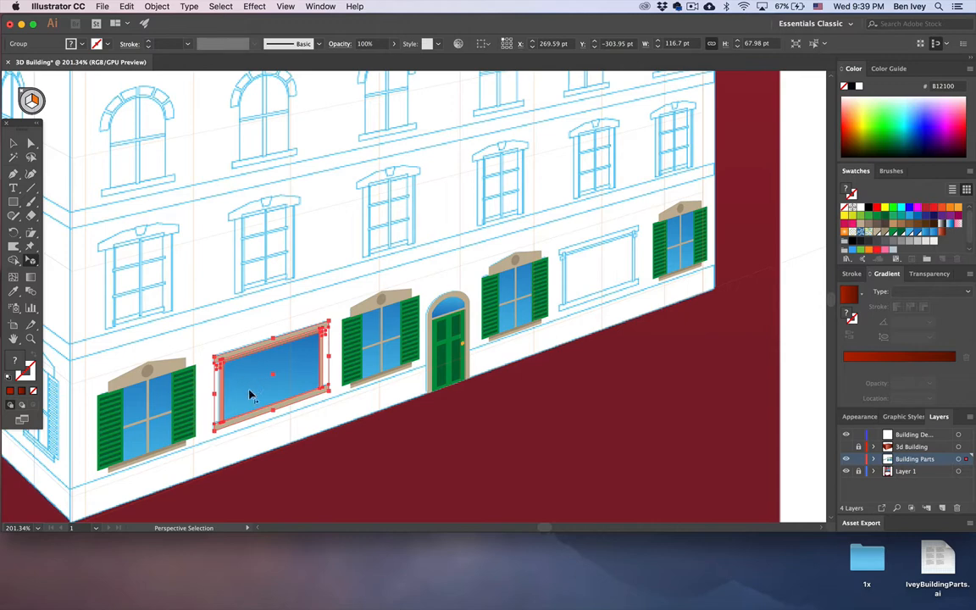
{"action": "left_click_drag", "start_coordinate": [250, 396], "coordinate": [584, 286]}
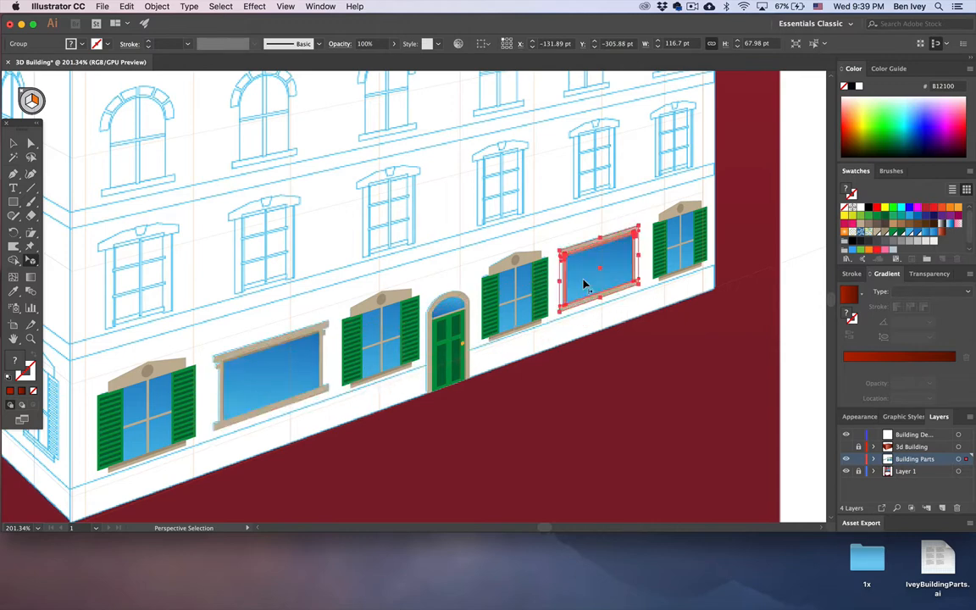
Step: Place a copy of the six-pane window with the keystone lintel on the right wall in perspective
{"action": "scroll", "coordinate": [583, 286], "scroll_direction": "down", "scroll_amount": 5}
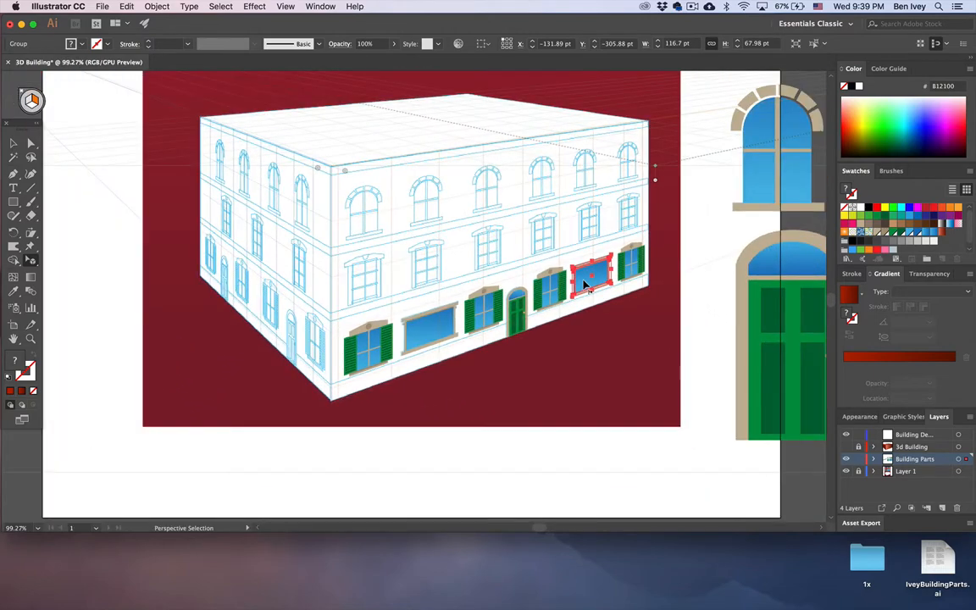
{"action": "scroll", "coordinate": [582, 285], "scroll_direction": "right", "scroll_amount": 6}
{"action": "scroll", "coordinate": [583, 285], "scroll_direction": "up", "scroll_amount": 1}
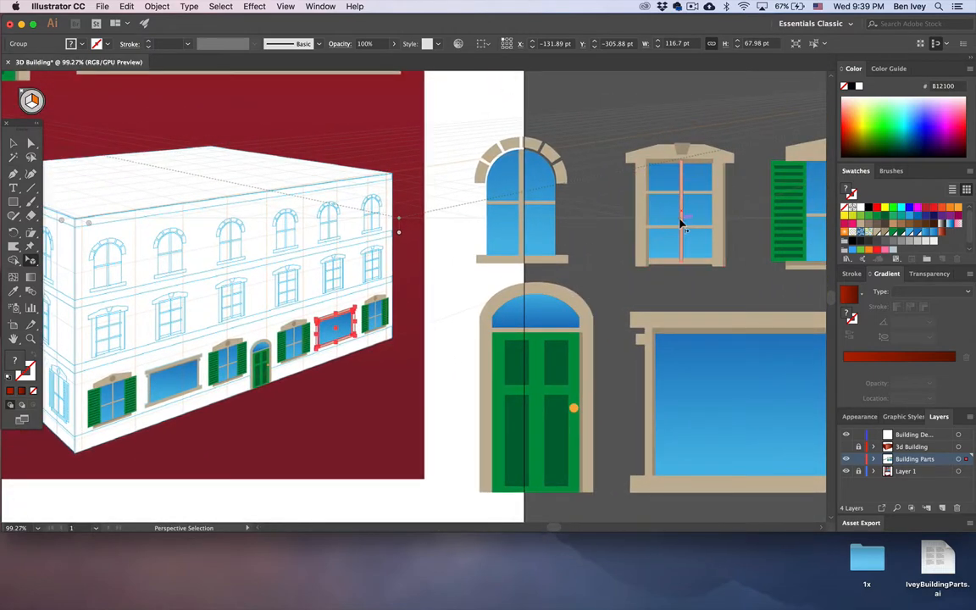
{"action": "left_click_drag", "start_coordinate": [680, 223], "coordinate": [132, 335]}
{"action": "scroll", "coordinate": [129, 343], "scroll_direction": "up", "scroll_amount": 5}
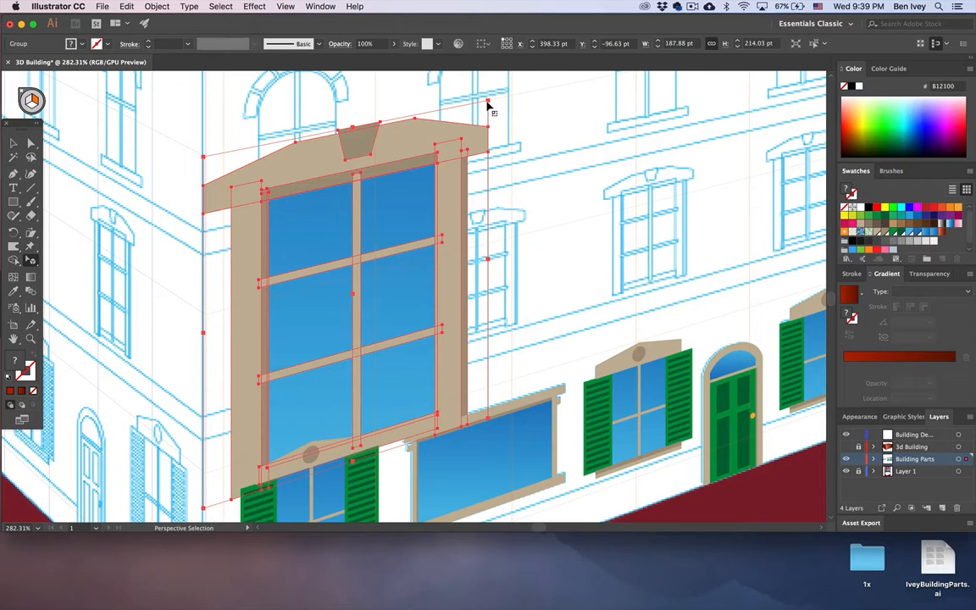
Step: Scale the six-pane window down to about 73 by 83 pt and fit it to the middle-floor outline nearest the corner
{"action": "left_click_drag", "start_coordinate": [488, 106], "coordinate": [316, 344]}
{"action": "left_click_drag", "start_coordinate": [275, 399], "coordinate": [320, 317]}
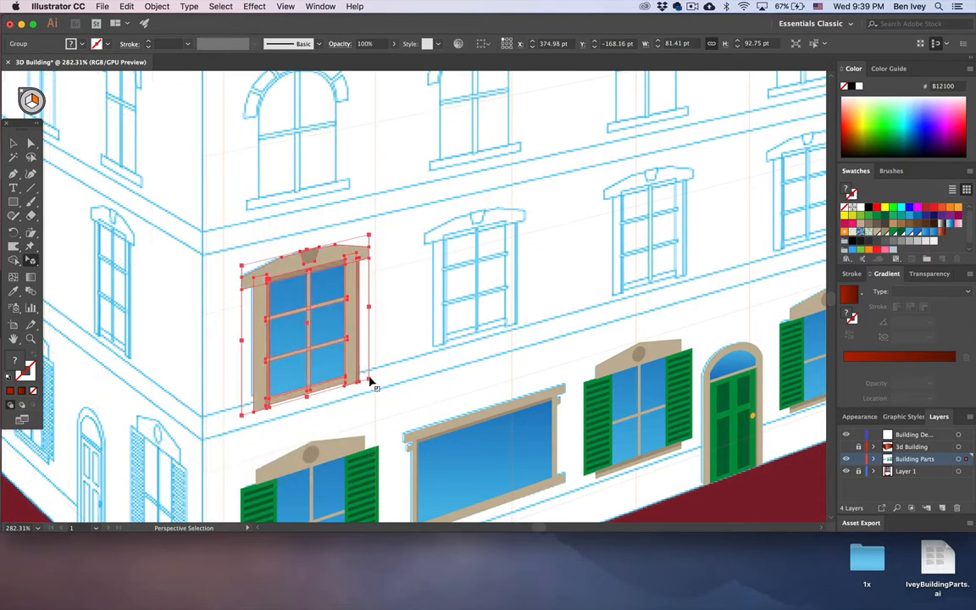
{"action": "mouse_move", "coordinate": [370, 381]}
{"action": "left_mouse_down"}
{"action": "mouse_move", "coordinate": [347, 361]}
{"action": "mouse_move", "coordinate": [365, 370]}
{"action": "left_mouse_up"}
Step: Copy the fitted six-pane window in perspective onto the remaining middle-floor window outlines along the right wall
{"action": "scroll", "coordinate": [439, 310], "scroll_direction": "right", "scroll_amount": 3}
{"action": "scroll", "coordinate": [440, 310], "scroll_direction": "up", "scroll_amount": 1}
{"action": "scroll", "coordinate": [439, 310], "scroll_direction": "right", "scroll_amount": 3}
{"action": "scroll", "coordinate": [440, 310], "scroll_direction": "up", "scroll_amount": 1}
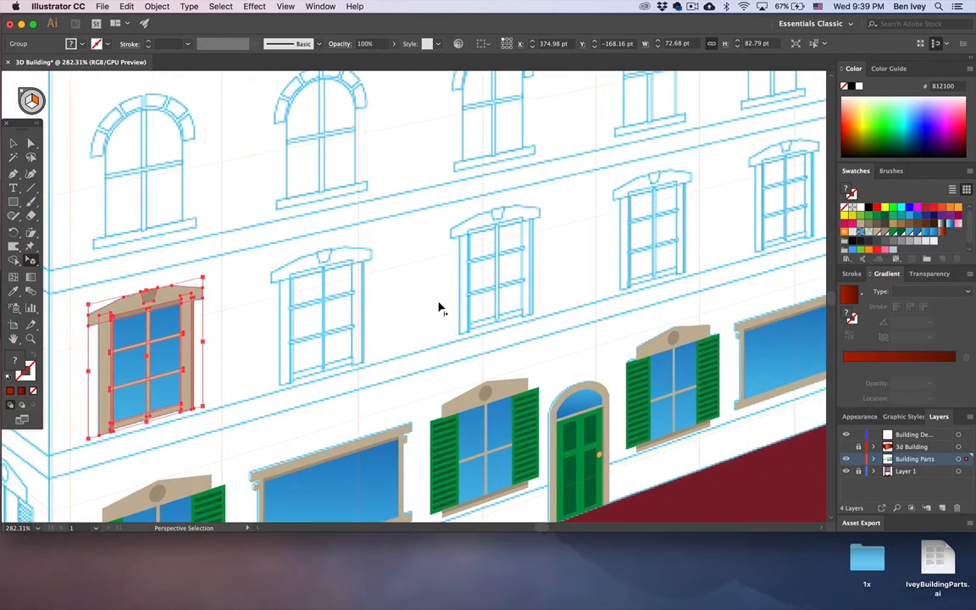
{"action": "left_click_drag", "start_coordinate": [161, 357], "coordinate": [506, 270]}
{"action": "left_click_drag", "start_coordinate": [506, 270], "coordinate": [664, 227]}
{"action": "scroll", "coordinate": [664, 229], "scroll_direction": "right", "scroll_amount": 8}
{"action": "left_click_drag", "start_coordinate": [358, 255], "coordinate": [599, 195]}
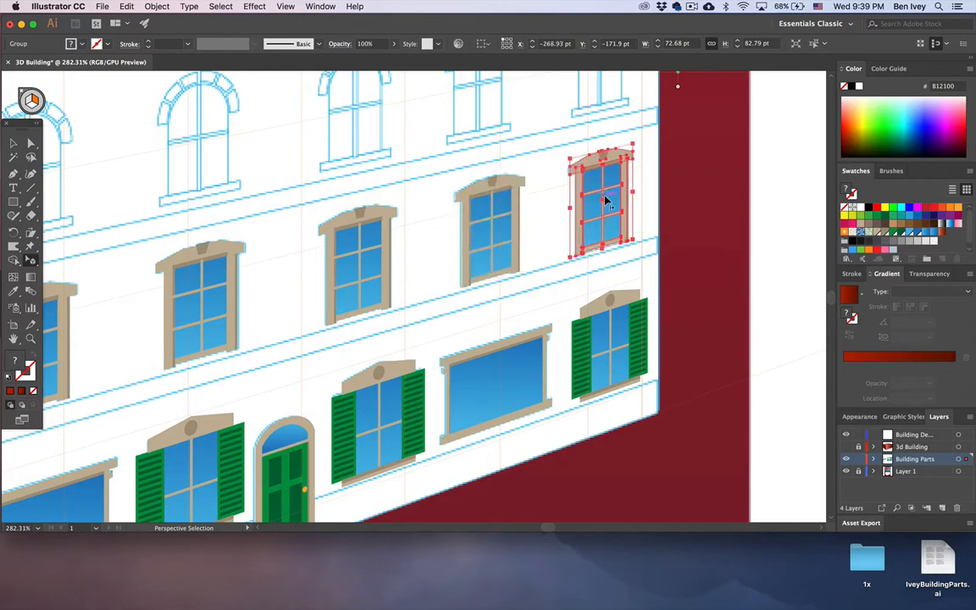
Step: Place a copy of the arched window artwork on the top floor of the right wall in perspective
{"action": "scroll", "coordinate": [606, 201], "scroll_direction": "down", "scroll_amount": 10}
{"action": "scroll", "coordinate": [607, 201], "scroll_direction": "right", "scroll_amount": 3}
{"action": "scroll", "coordinate": [608, 200], "scroll_direction": "up", "scroll_amount": 3}
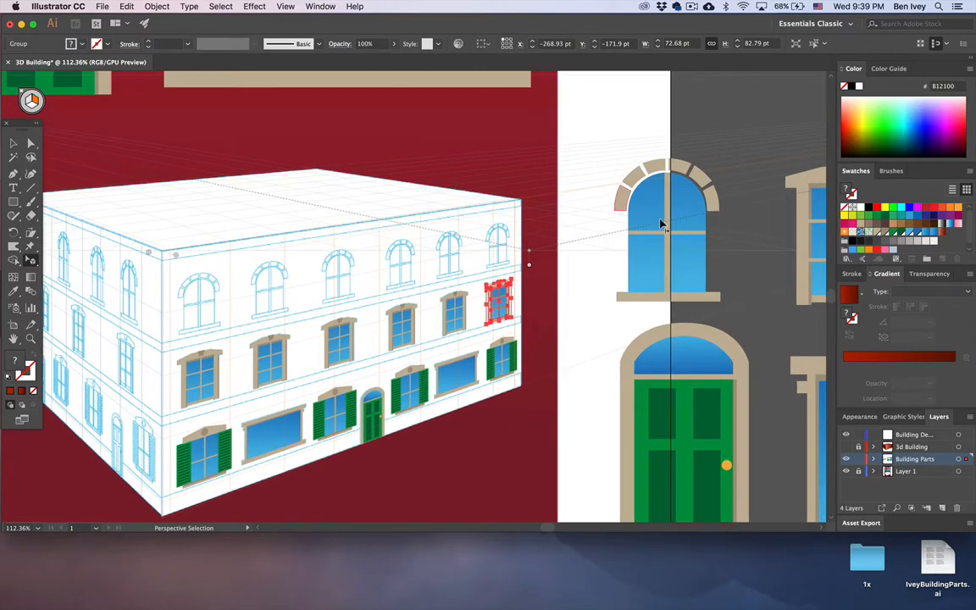
{"action": "left_click_drag", "start_coordinate": [678, 263], "coordinate": [215, 309]}
{"action": "scroll", "coordinate": [203, 311], "scroll_direction": "up", "scroll_amount": 5}
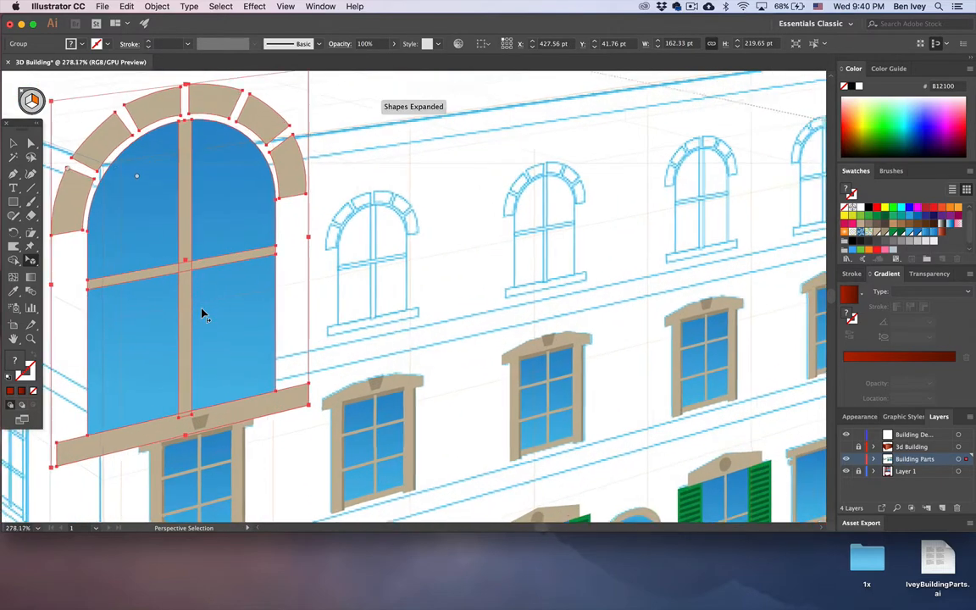
Step: Scale the arched window to about 66 by 89 pt and fit it to the top-floor outline nearest the corner
{"action": "left_click_drag", "start_coordinate": [170, 116], "coordinate": [339, 297]}
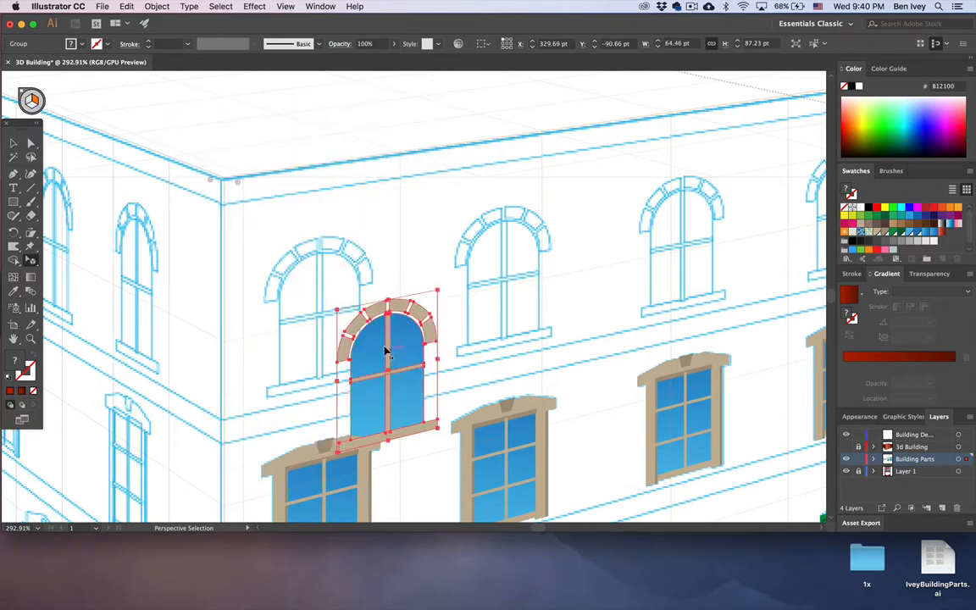
{"action": "left_click_drag", "start_coordinate": [389, 361], "coordinate": [323, 297]}
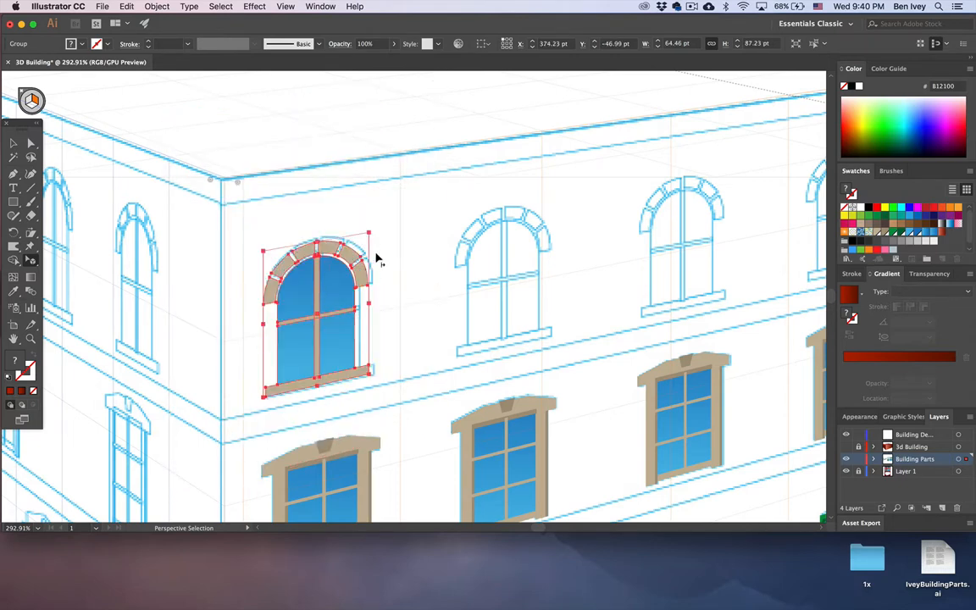
{"action": "left_click_drag", "start_coordinate": [369, 237], "coordinate": [373, 233]}
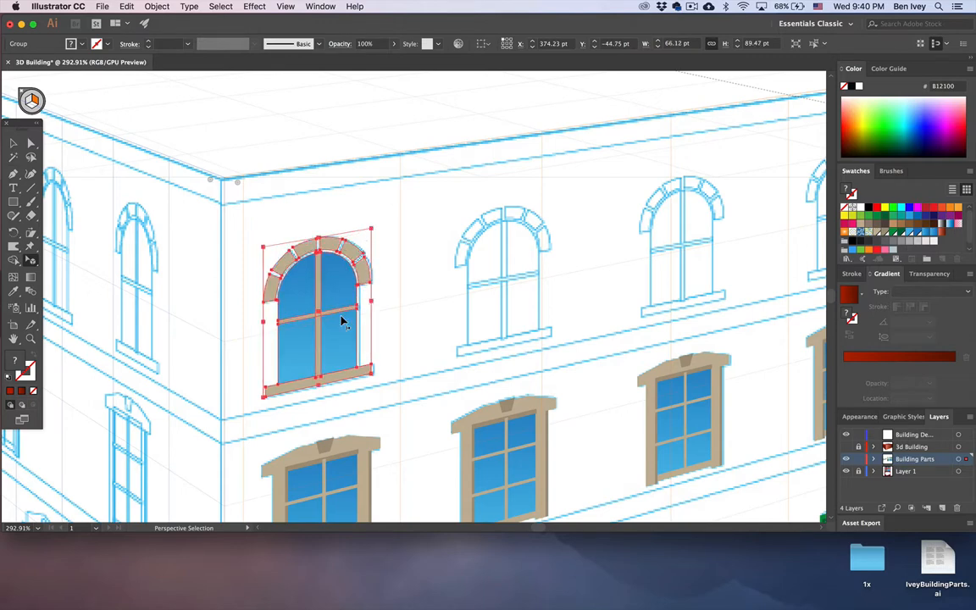
Step: Copy the fitted arched window in perspective onto the remaining top-floor window outlines along the right wall
{"action": "scroll", "coordinate": [342, 320], "scroll_direction": "right", "scroll_amount": 3}
{"action": "left_click_drag", "start_coordinate": [229, 337], "coordinate": [584, 272]}
{"action": "scroll", "coordinate": [584, 273], "scroll_direction": "right", "scroll_amount": 10}
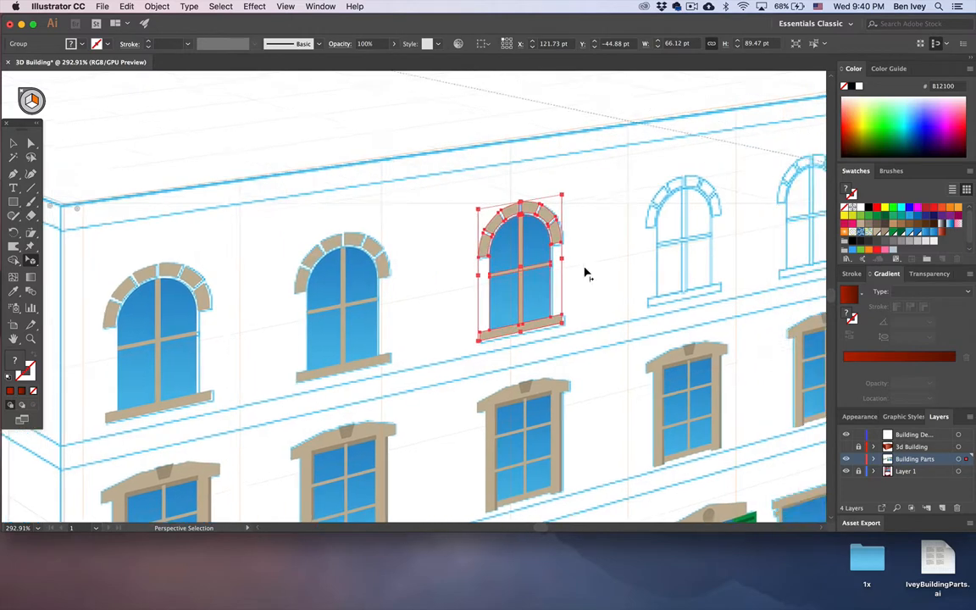
{"action": "left_click_drag", "start_coordinate": [271, 306], "coordinate": [684, 226]}
{"action": "key", "text": "super+0"}
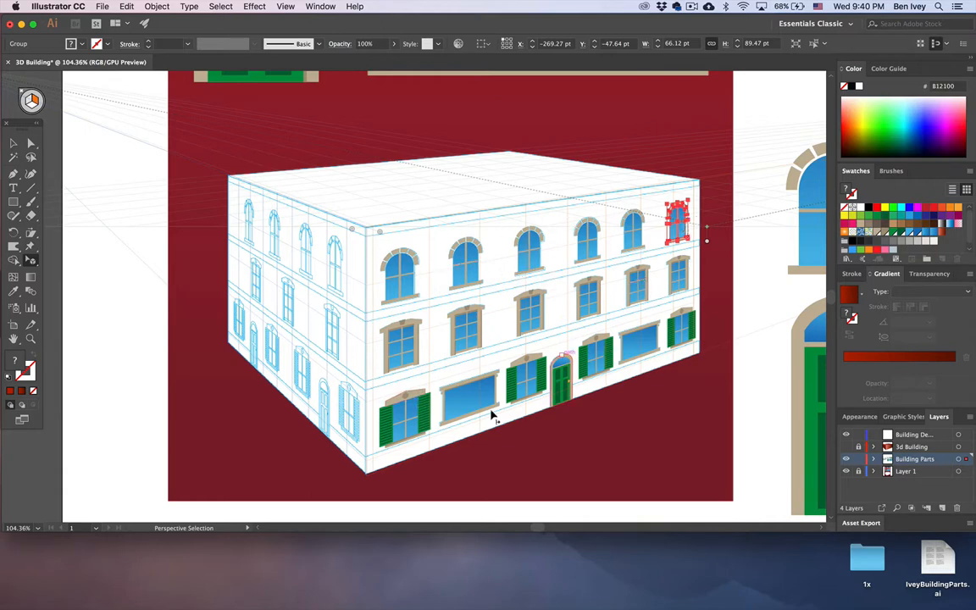
Step: Draw a perspective rectangle about 770 by 34 pt over the right wall's base band, filled with a pale Stone and Brick gradient
{"action": "scroll", "coordinate": [462, 437], "scroll_direction": "up", "scroll_amount": 5}
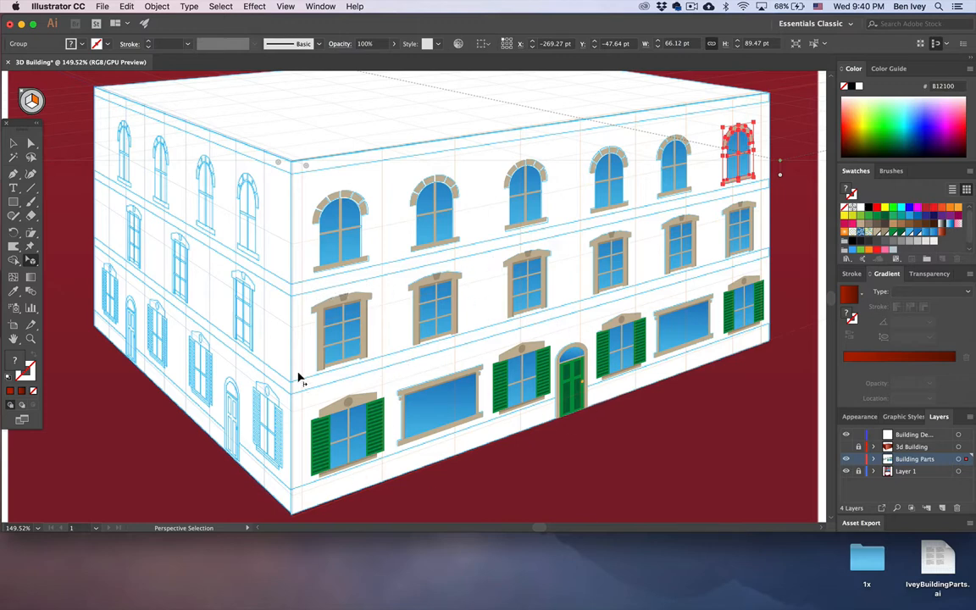
{"action": "left_click", "coordinate": [275, 332]}
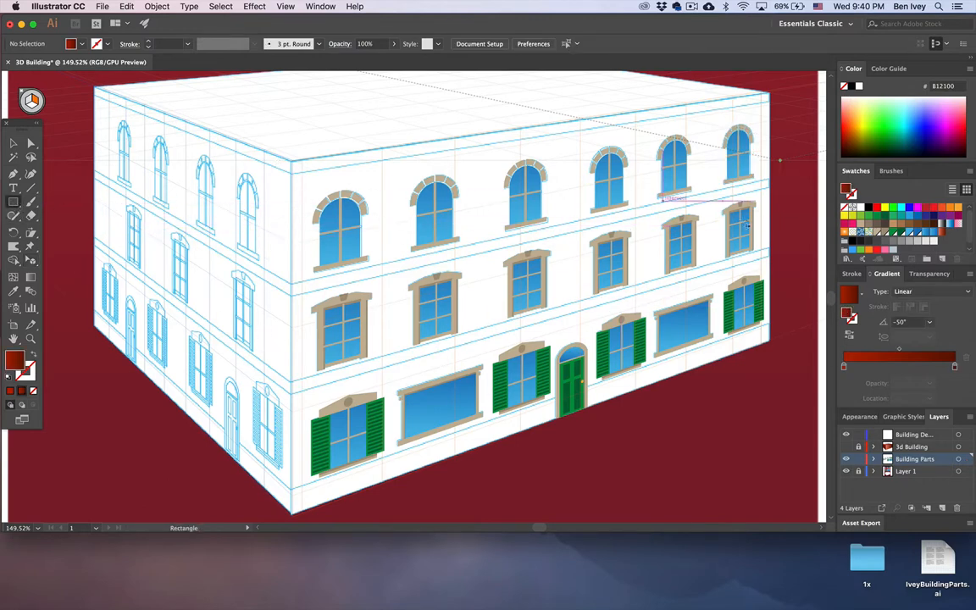
{"action": "left_click", "coordinate": [848, 260]}
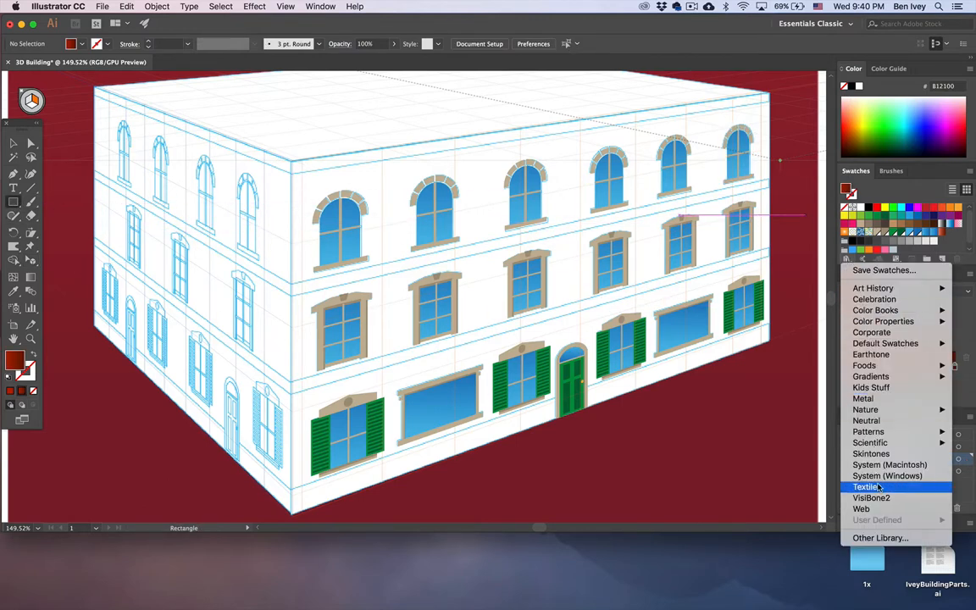
{"action": "mouse_move", "coordinate": [881, 409]}
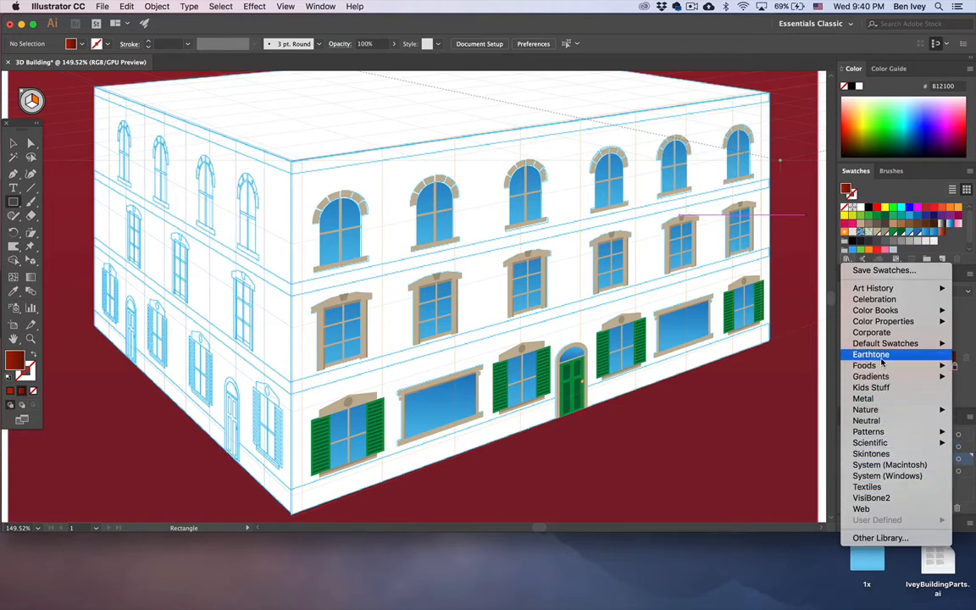
{"action": "mouse_move", "coordinate": [872, 376]}
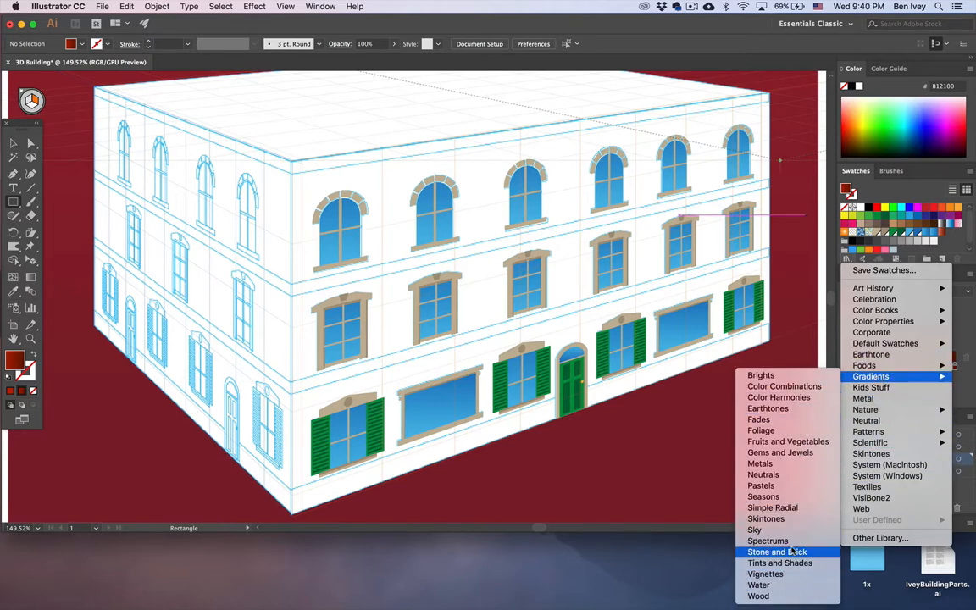
{"action": "left_click", "coordinate": [776, 551]}
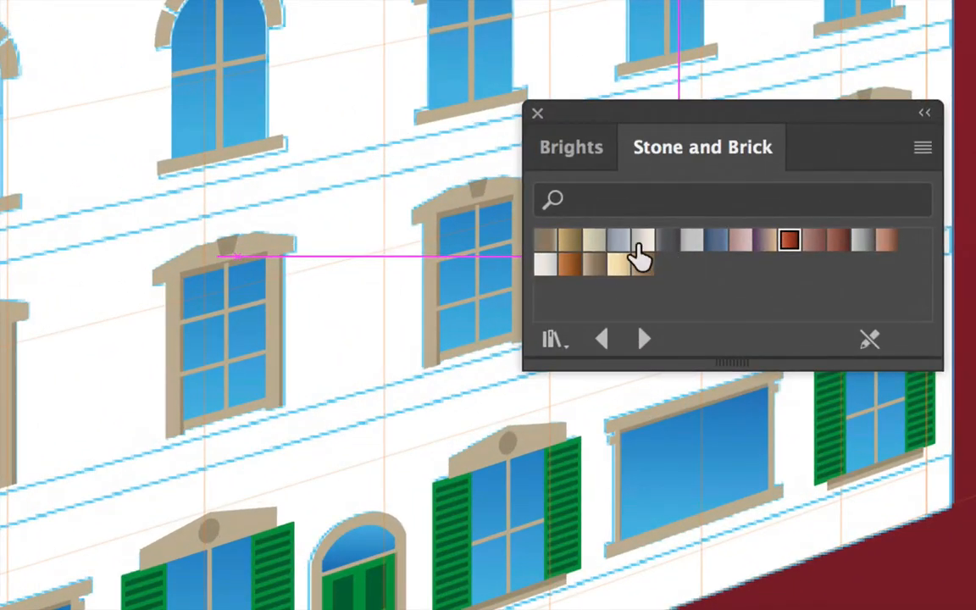
{"action": "left_click", "coordinate": [666, 252]}
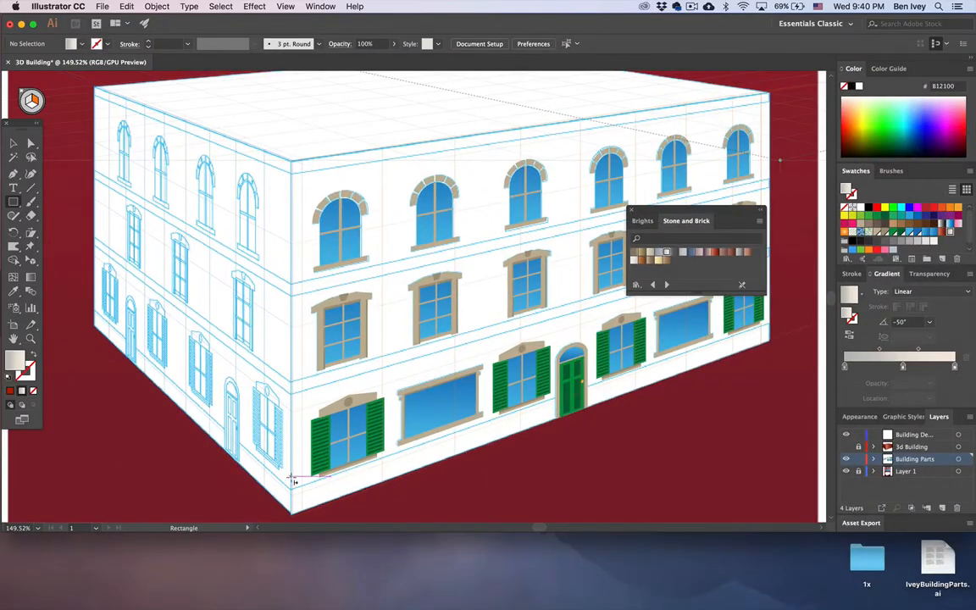
{"action": "left_click_drag", "start_coordinate": [369, 481], "coordinate": [772, 344]}
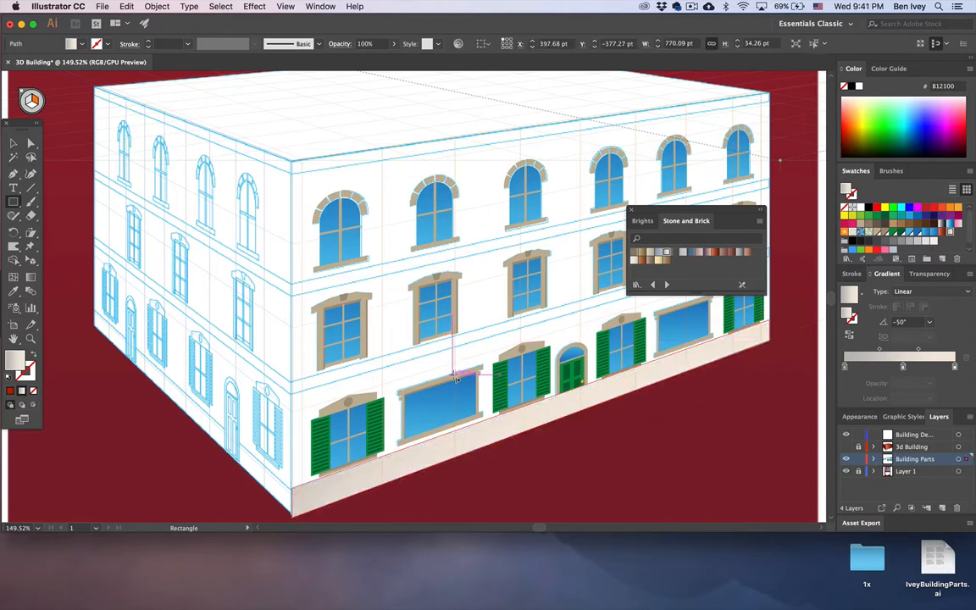
Step: Lower the top edge of the right wall's base band rectangle in perspective to a height of about 29 pt
{"action": "scroll", "coordinate": [455, 377], "scroll_direction": "up", "scroll_amount": 5}
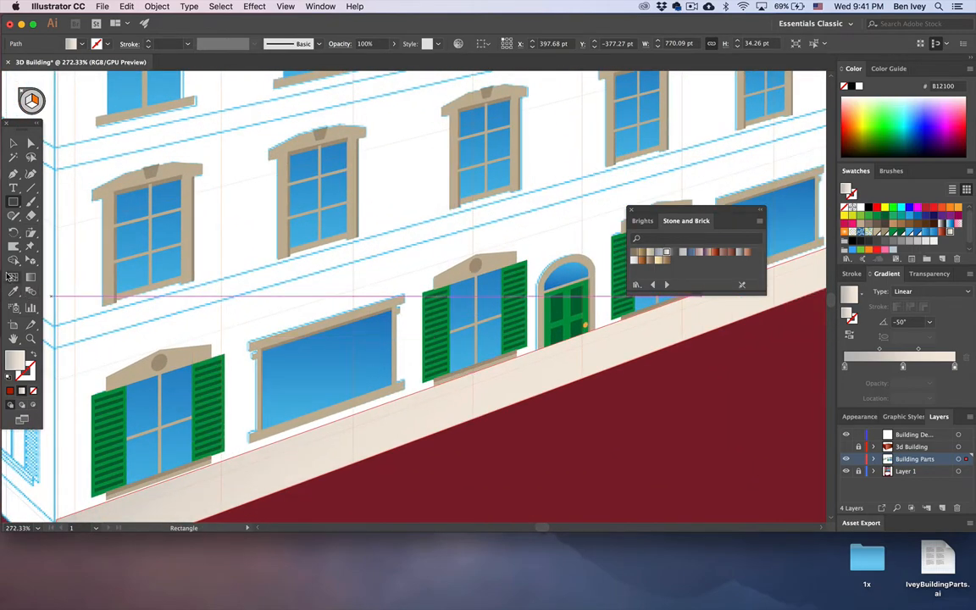
{"action": "left_click", "coordinate": [31, 260]}
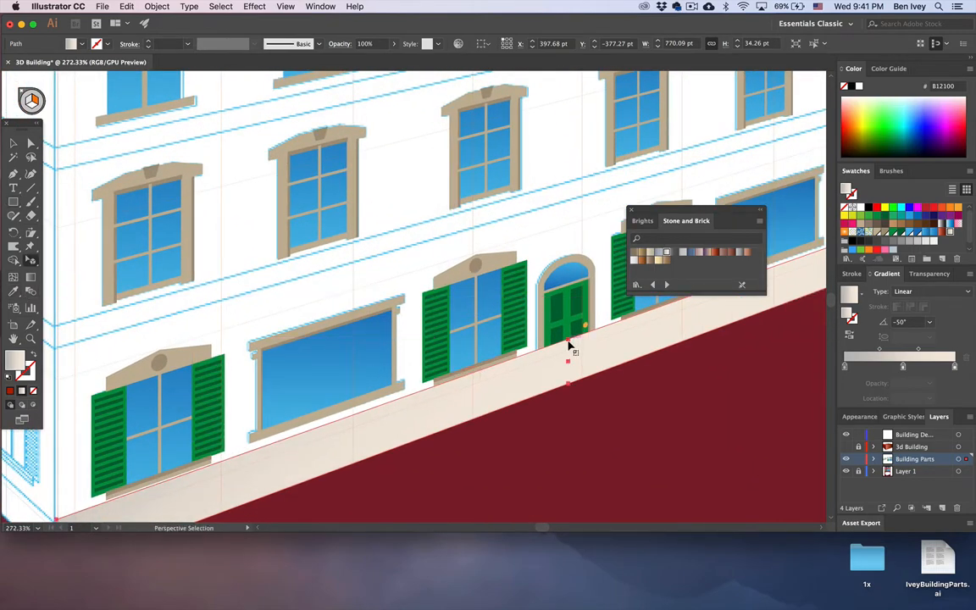
{"action": "left_click_drag", "start_coordinate": [569, 347], "coordinate": [572, 360]}
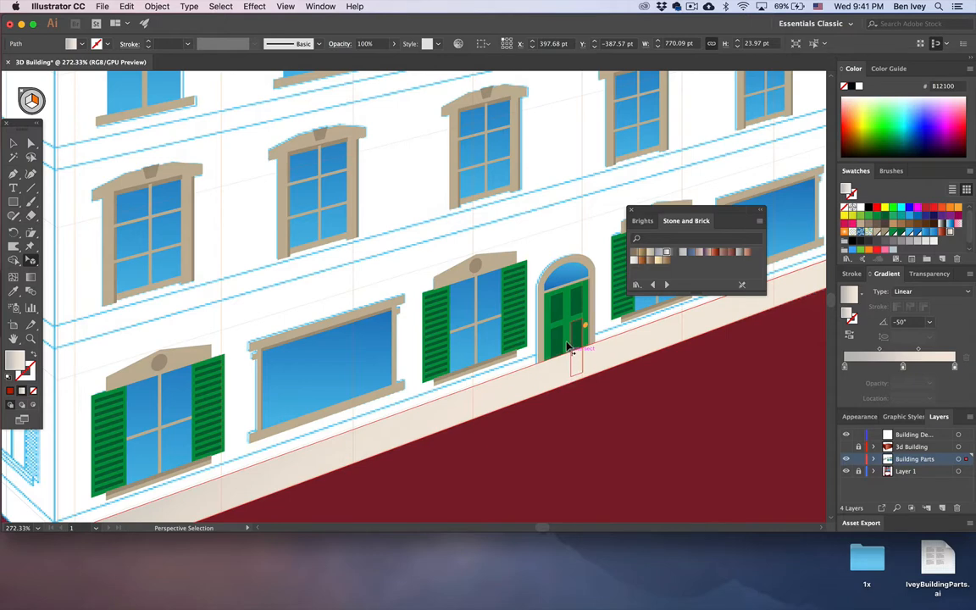
{"action": "left_click_drag", "start_coordinate": [569, 359], "coordinate": [569, 350]}
{"action": "scroll", "coordinate": [570, 353], "scroll_direction": "down", "scroll_amount": 3}
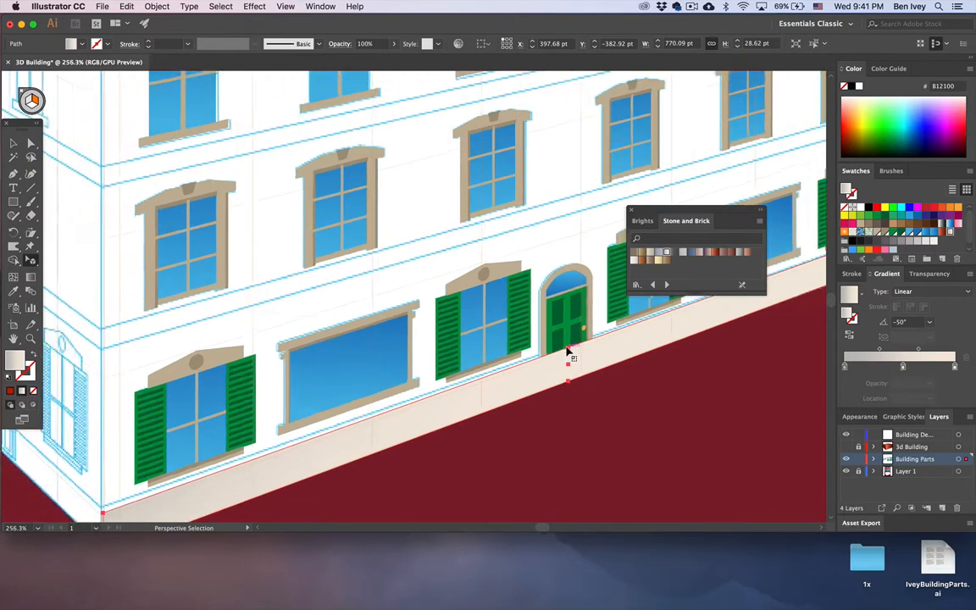
{"action": "scroll", "coordinate": [546, 355], "scroll_direction": "up", "scroll_amount": 3}
{"action": "scroll", "coordinate": [545, 356], "scroll_direction": "right", "scroll_amount": 4}
{"action": "scroll", "coordinate": [545, 355], "scroll_direction": "down", "scroll_amount": 2}
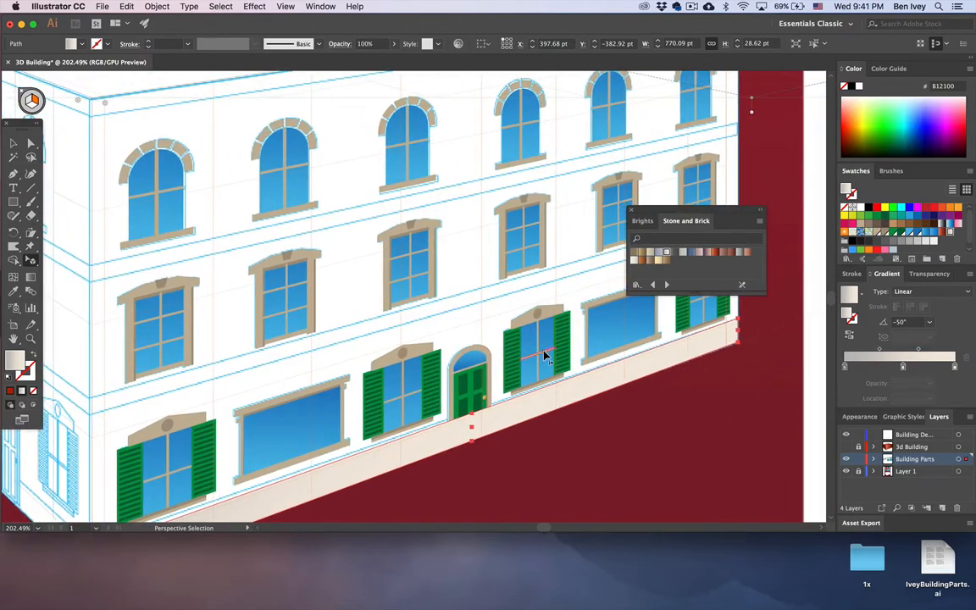
{"action": "scroll", "coordinate": [545, 356], "scroll_direction": "down", "scroll_amount": 3}
{"action": "scroll", "coordinate": [545, 356], "scroll_direction": "left", "scroll_amount": 2}
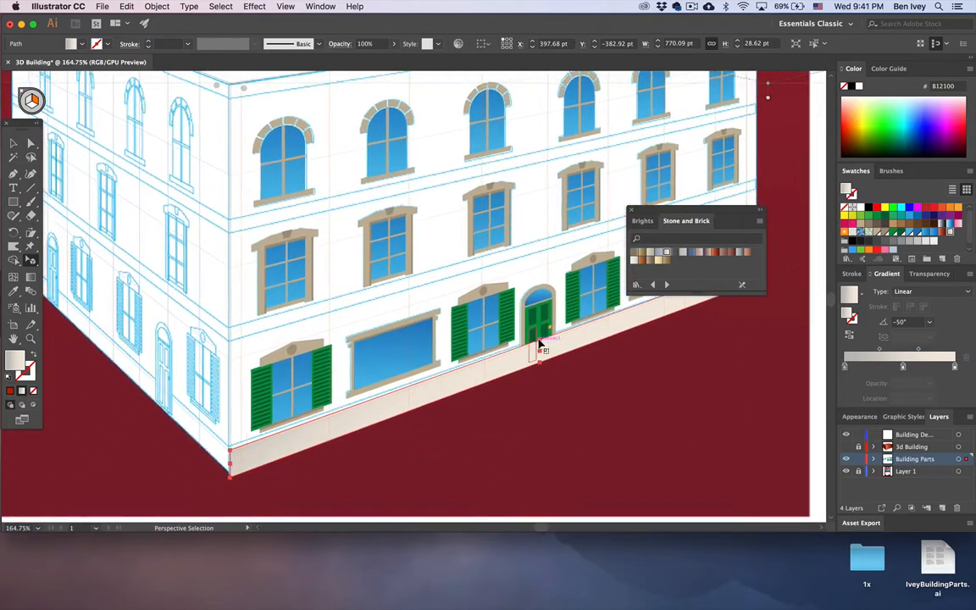
{"action": "scroll", "coordinate": [542, 347], "scroll_direction": "up", "scroll_amount": 3}
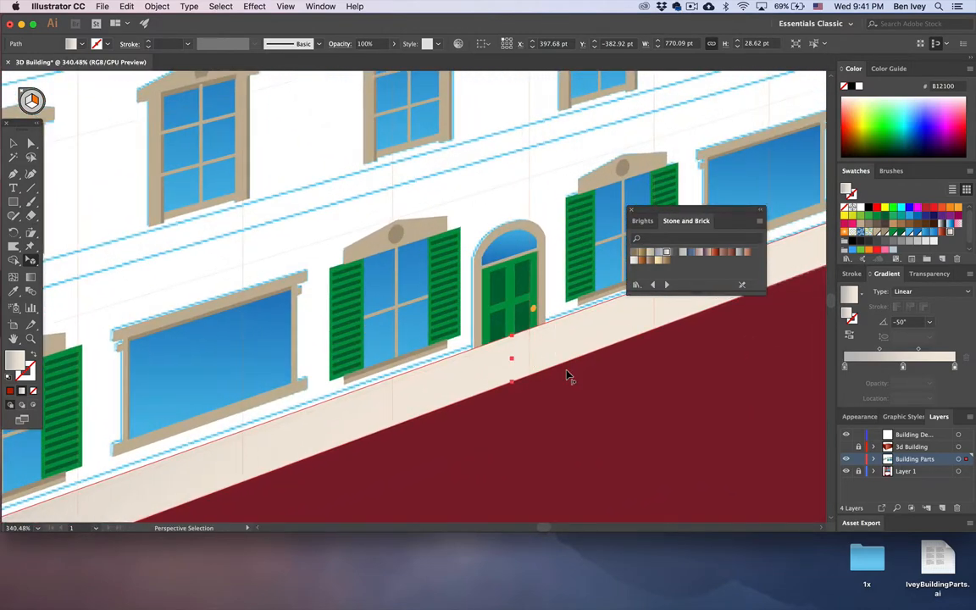
Step: Send the base band rectangle to the back, behind the green door
{"action": "left_click", "coordinate": [154, 6]}
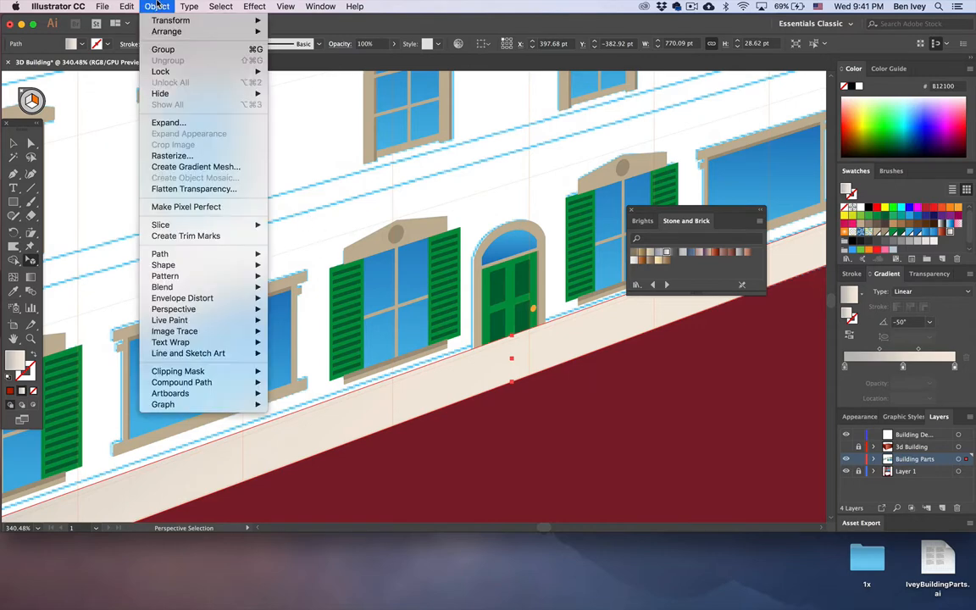
{"action": "mouse_move", "coordinate": [175, 32]}
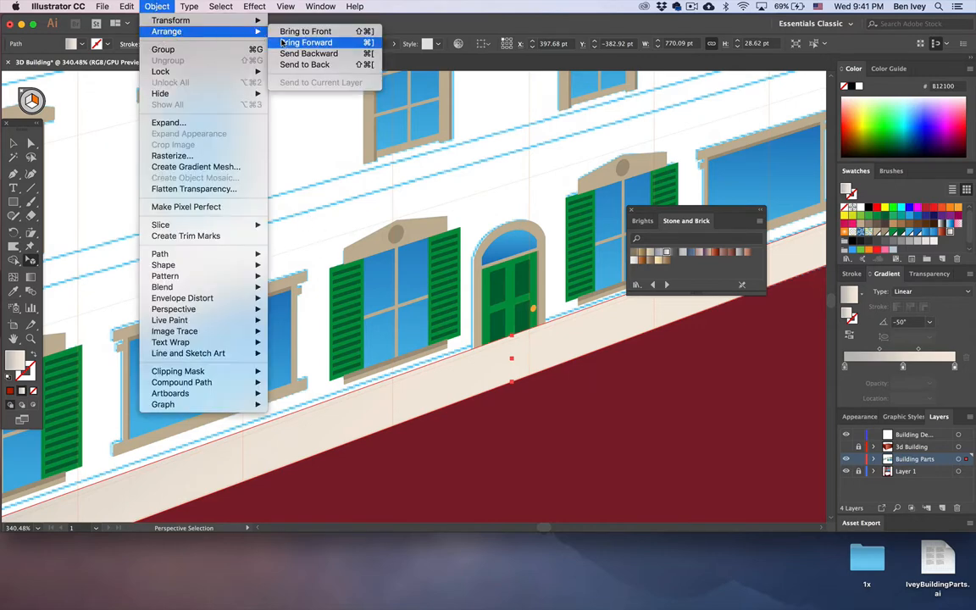
{"action": "left_click", "coordinate": [299, 68]}
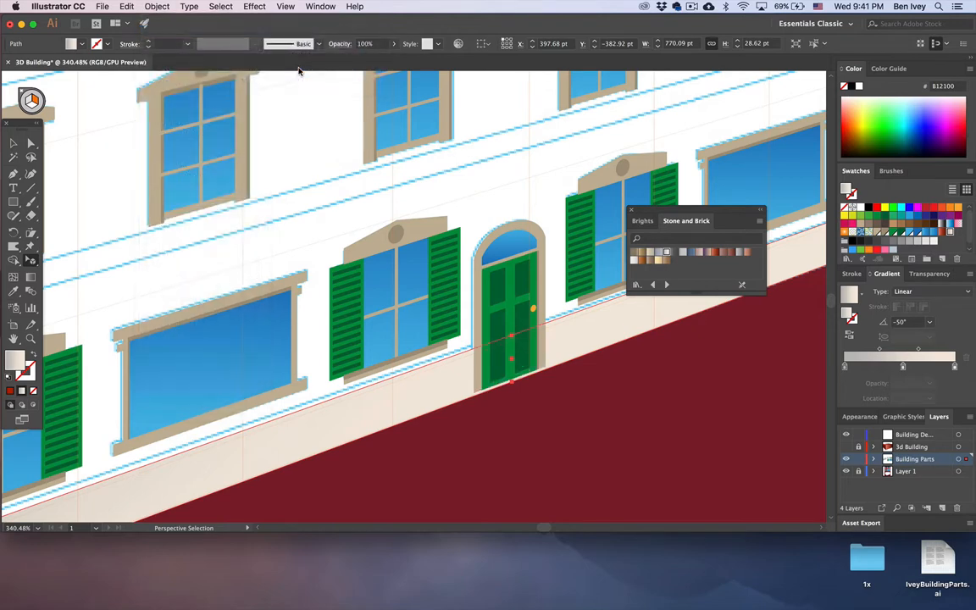
Step: Copy the base band in perspective up to the ledge above the ground floor and reduce its height to about 15 pt
{"action": "scroll", "coordinate": [388, 207], "scroll_direction": "left", "scroll_amount": 15}
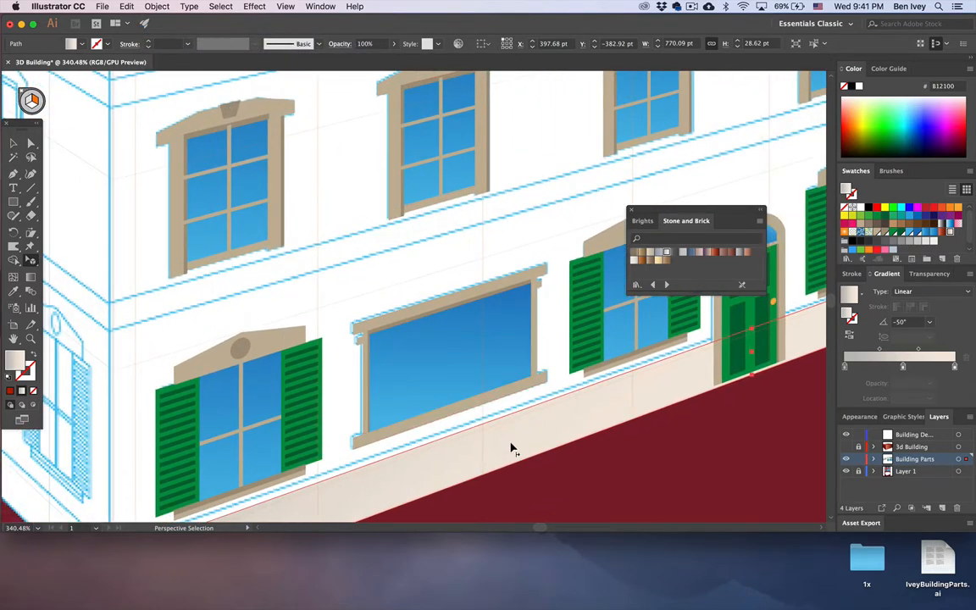
{"action": "left_click_drag", "start_coordinate": [511, 447], "coordinate": [496, 227]}
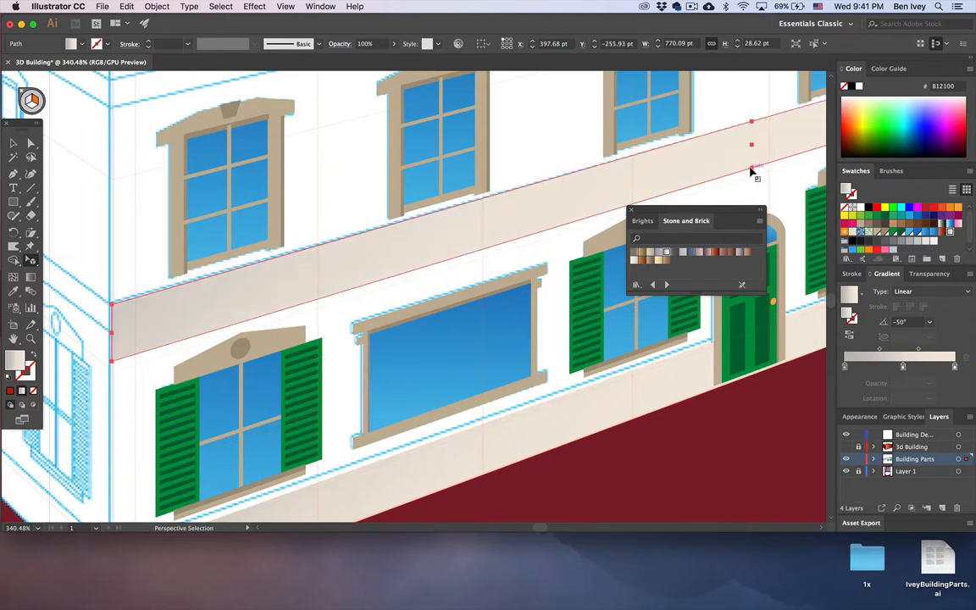
{"action": "left_click_drag", "start_coordinate": [751, 173], "coordinate": [754, 150]}
{"action": "scroll", "coordinate": [754, 152], "scroll_direction": "up", "scroll_amount": 5}
{"action": "scroll", "coordinate": [753, 153], "scroll_direction": "up", "scroll_amount": 1}
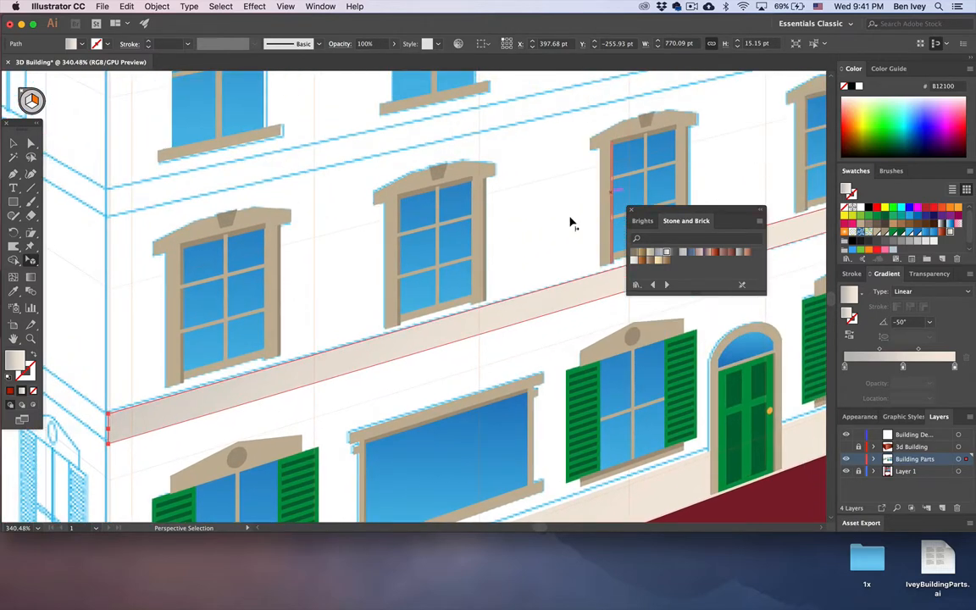
Step: Copy the 15 pt ledge band in perspective up to the ledge below the top-floor arched windows
{"action": "left_click_drag", "start_coordinate": [532, 310], "coordinate": [521, 113]}
{"action": "scroll", "coordinate": [521, 113], "scroll_direction": "down", "scroll_amount": 5}
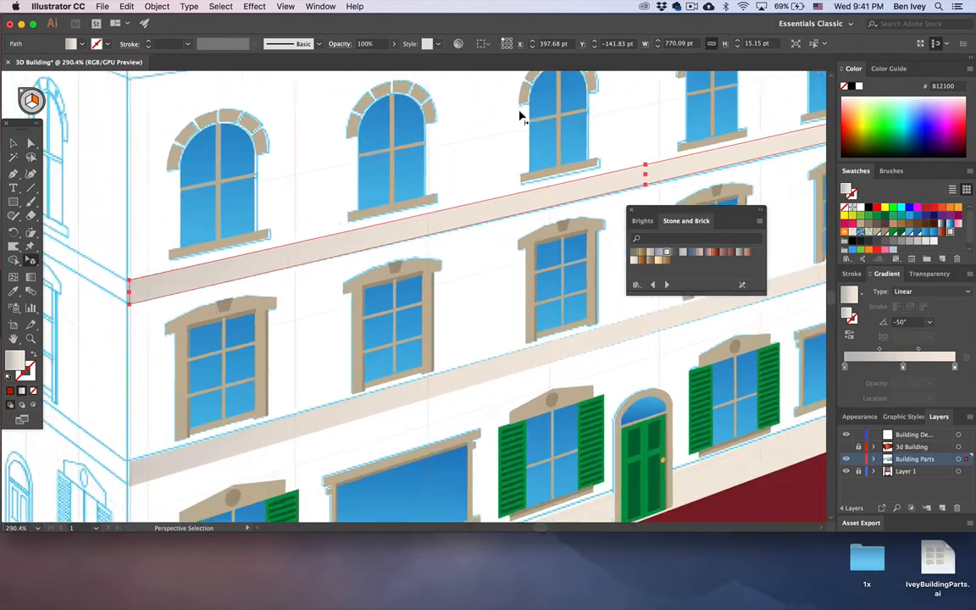
{"action": "scroll", "coordinate": [521, 116], "scroll_direction": "up", "scroll_amount": 3}
{"action": "scroll", "coordinate": [521, 116], "scroll_direction": "right", "scroll_amount": 4}
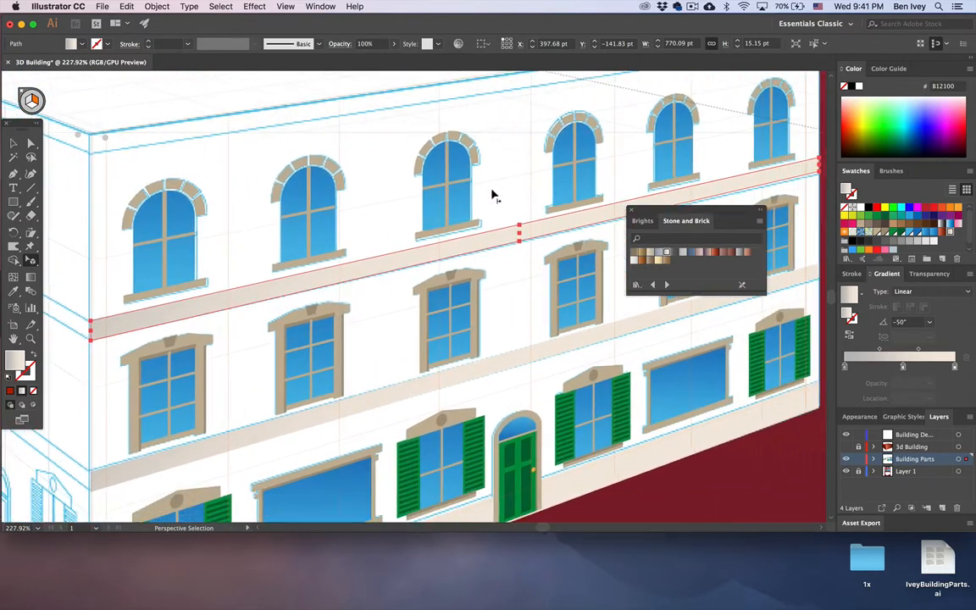
Step: Copy the ledge band to the right wall's roof edge, fill it with a dark brown Stone and Brick gradient, and close the swatch library
{"action": "left_click_drag", "start_coordinate": [463, 253], "coordinate": [449, 98]}
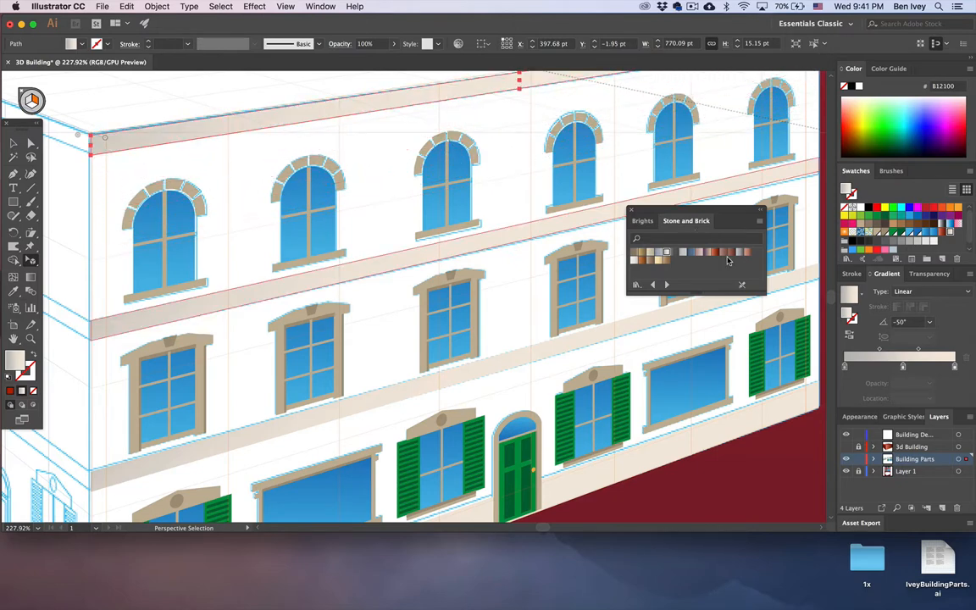
{"action": "left_click", "coordinate": [732, 256]}
{"action": "scroll", "coordinate": [569, 236], "scroll_direction": "down", "scroll_amount": 3}
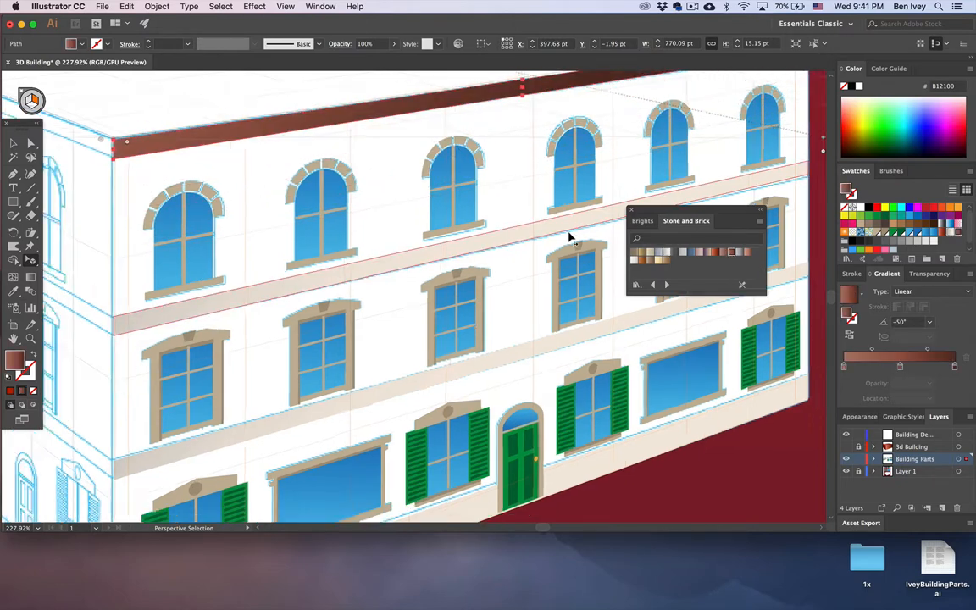
{"action": "scroll", "coordinate": [593, 230], "scroll_direction": "up", "scroll_amount": 1}
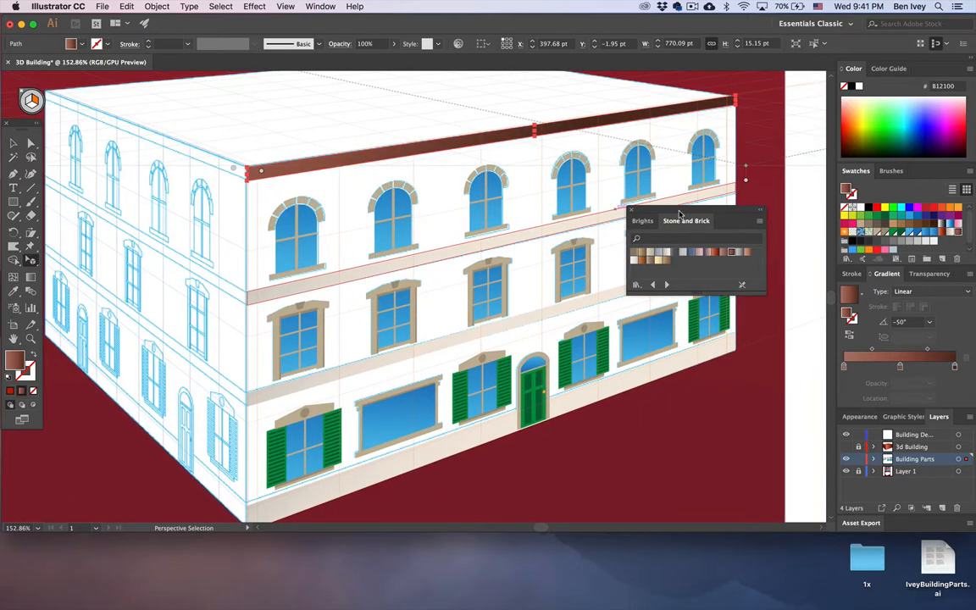
{"action": "left_click_drag", "start_coordinate": [680, 214], "coordinate": [654, 256]}
{"action": "left_click", "coordinate": [650, 251]}
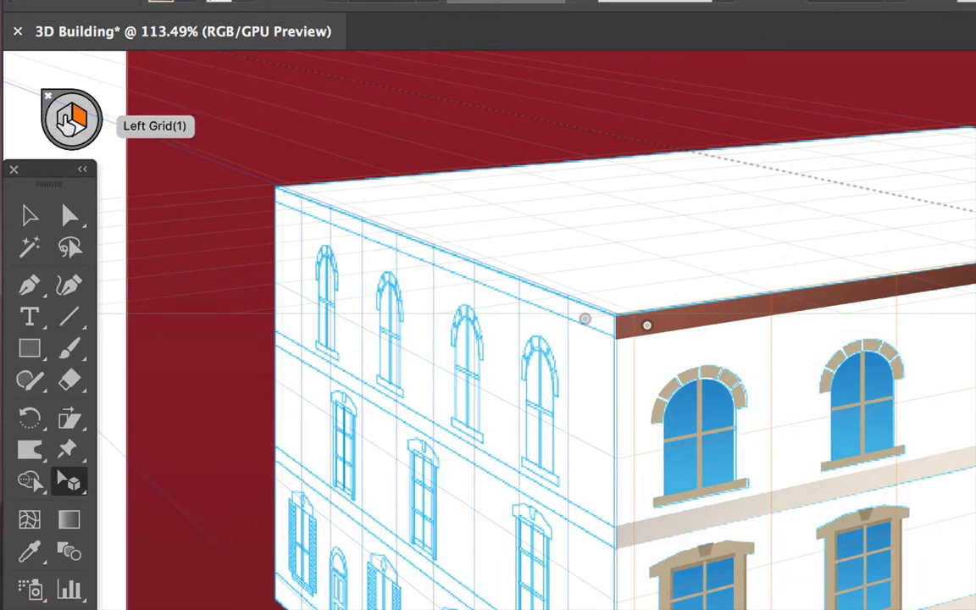
Step: Activate the left perspective plane and place a copy of the arched window artwork on the left wall's top floor
{"action": "left_click", "coordinate": [47, 116]}
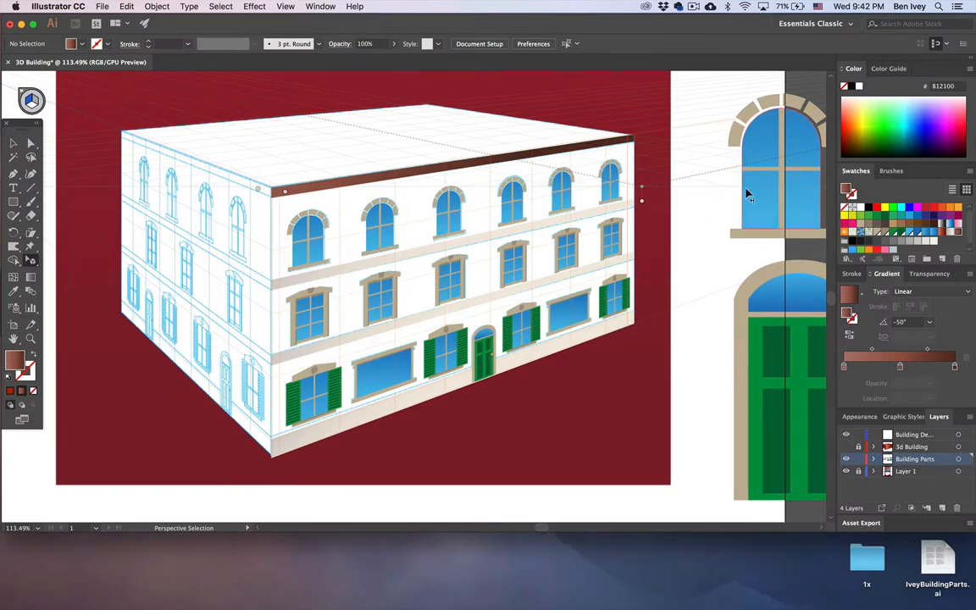
{"action": "left_click_drag", "start_coordinate": [772, 191], "coordinate": [224, 278]}
{"action": "scroll", "coordinate": [156, 200], "scroll_direction": "up", "scroll_amount": 5}
{"action": "scroll", "coordinate": [296, 257], "scroll_direction": "up", "scroll_amount": 1}
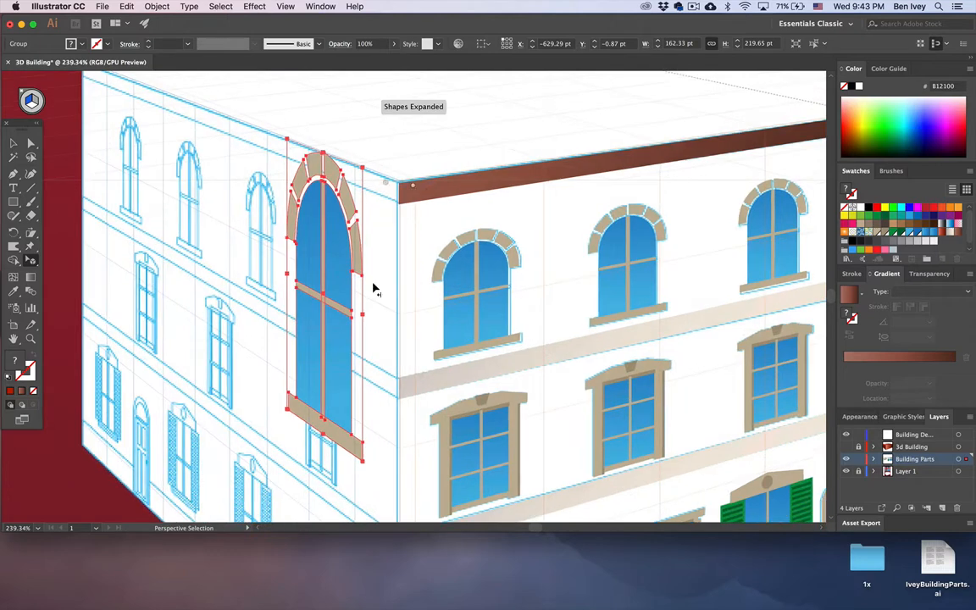
Step: Scale the arched window to about 74 by 100 pt and fit it to the left wall's top-floor outline nearest the corner
{"action": "left_click_drag", "start_coordinate": [378, 460], "coordinate": [329, 359]}
{"action": "left_click_drag", "start_coordinate": [305, 259], "coordinate": [332, 288]}
{"action": "left_click_drag", "start_coordinate": [353, 185], "coordinate": [353, 214]}
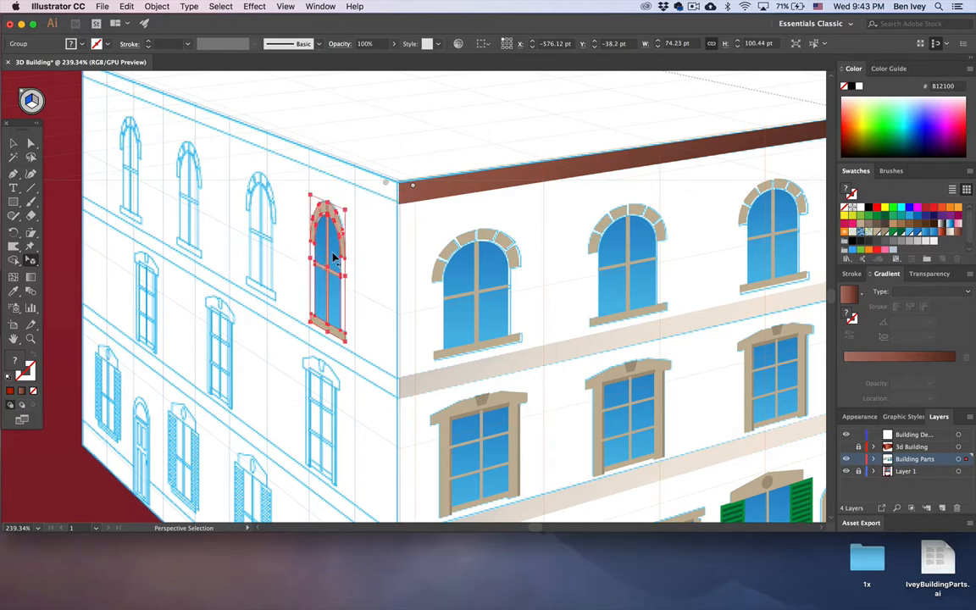
Step: Copy the fitted arched window in perspective onto the remaining top-floor window outlines along the left wall
{"action": "left_click_drag", "start_coordinate": [334, 267], "coordinate": [192, 193]}
{"action": "left_click_drag", "start_coordinate": [192, 192], "coordinate": [135, 169]}
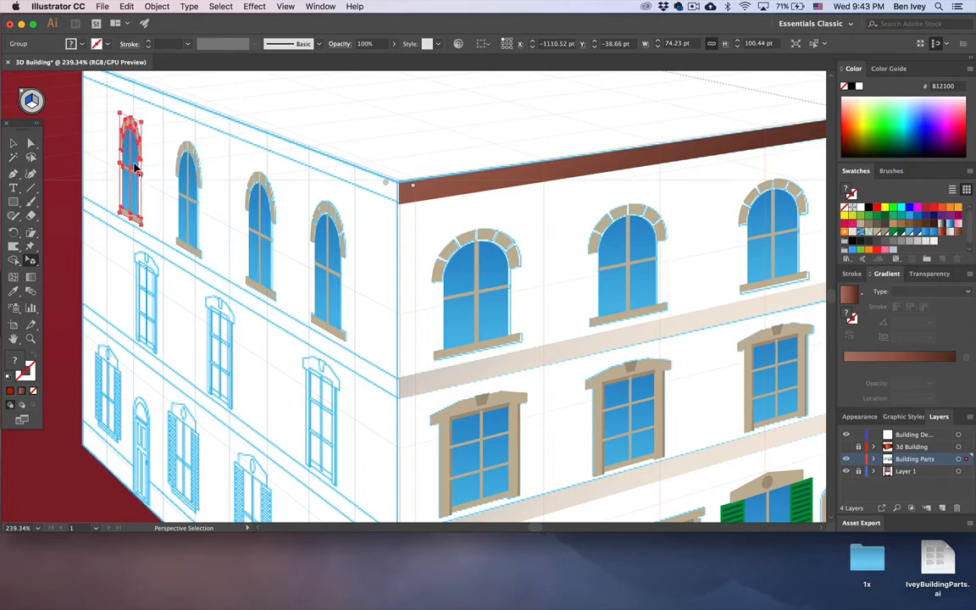
Step: Place a copy of the six-pane window artwork in perspective on the left wall's middle floor near the corner
{"action": "key", "text": "super+0"}
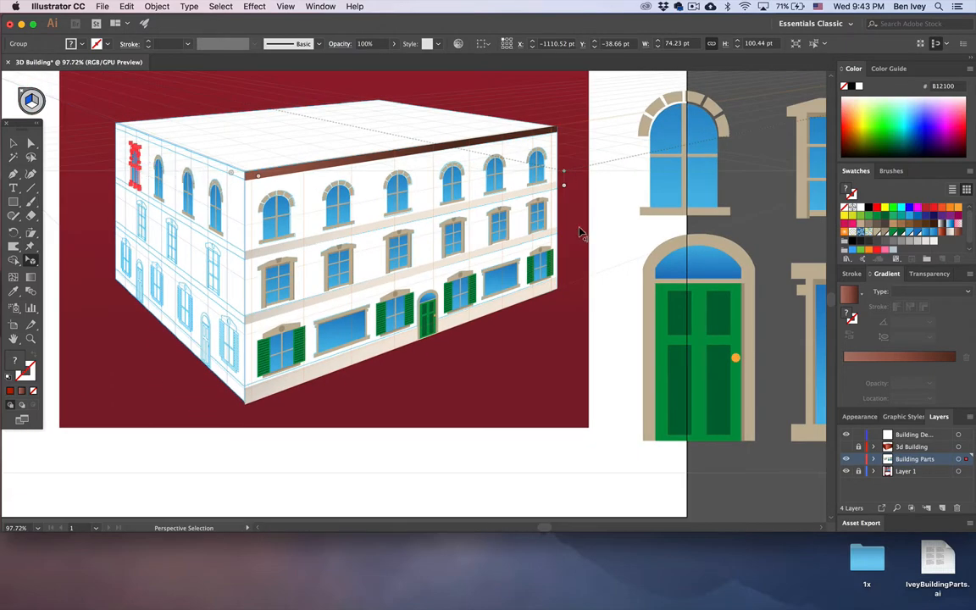
{"action": "scroll", "coordinate": [580, 232], "scroll_direction": "right", "scroll_amount": 5}
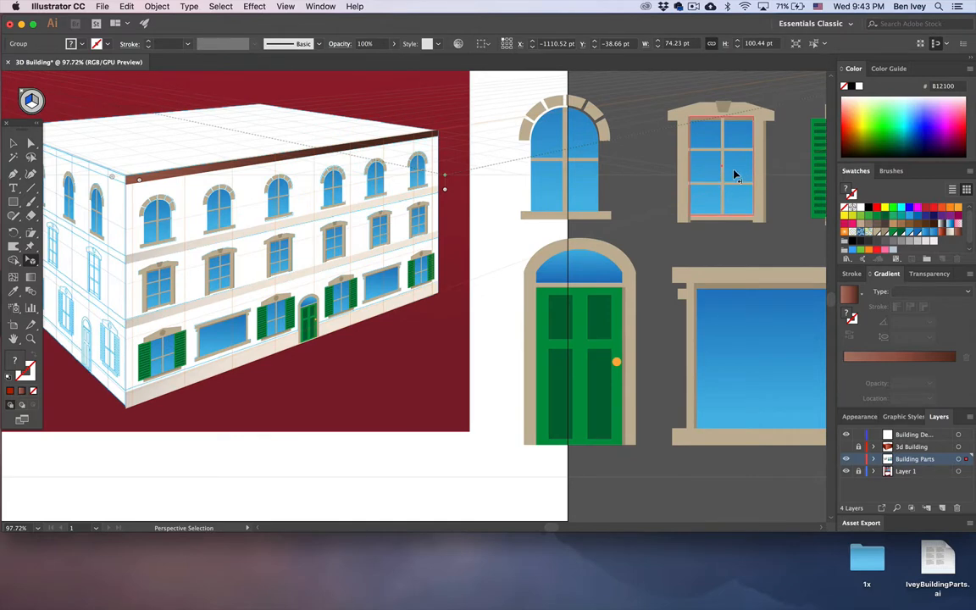
{"action": "left_click_drag", "start_coordinate": [734, 175], "coordinate": [110, 280]}
{"action": "scroll", "coordinate": [89, 257], "scroll_direction": "left", "scroll_amount": 10}
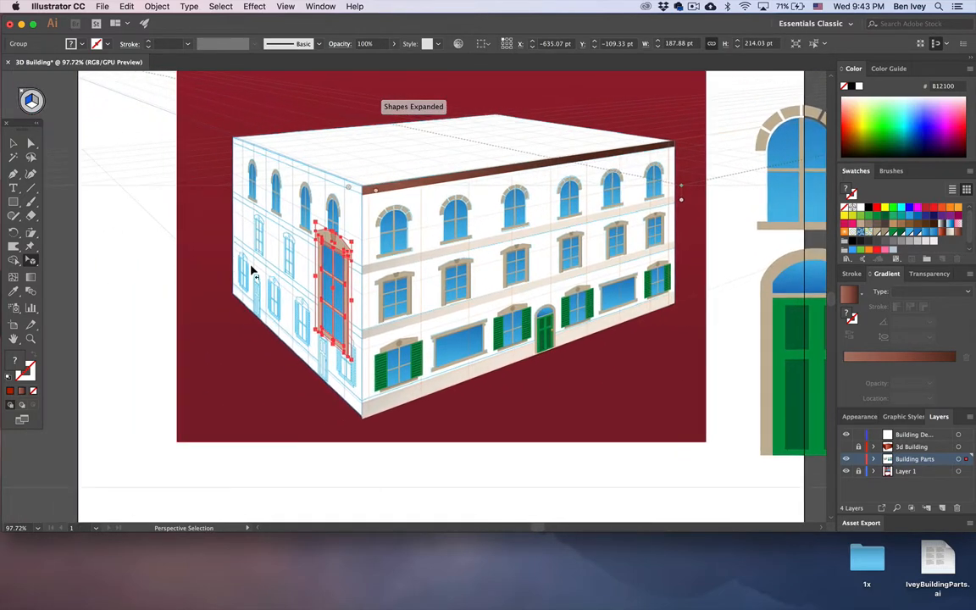
{"action": "scroll", "coordinate": [252, 269], "scroll_direction": "up", "scroll_amount": 5}
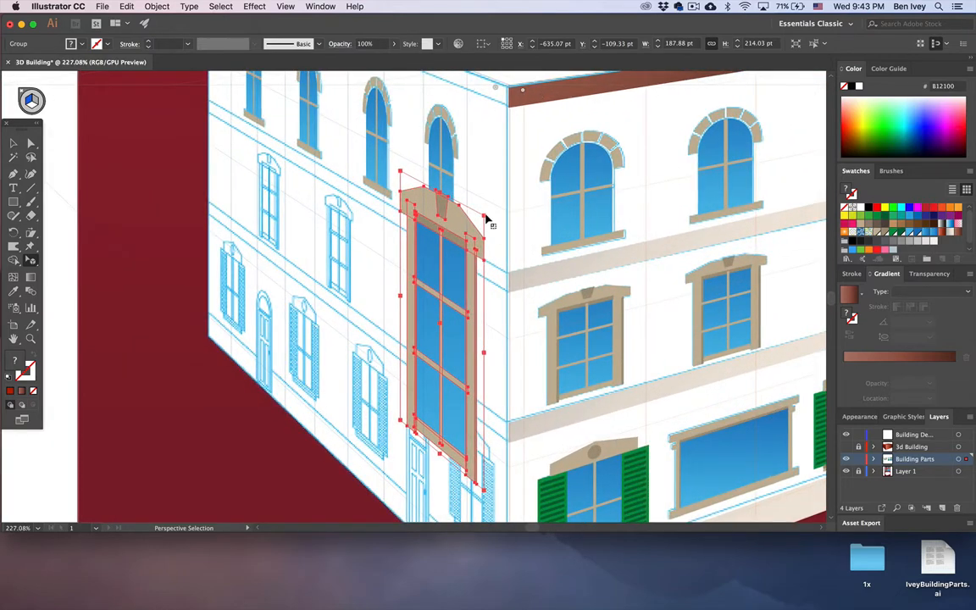
Step: Scale the six-pane window to about 79 by 91 pt on its outline and copy it onto the other middle-floor outlines
{"action": "left_click_drag", "start_coordinate": [485, 219], "coordinate": [428, 291]}
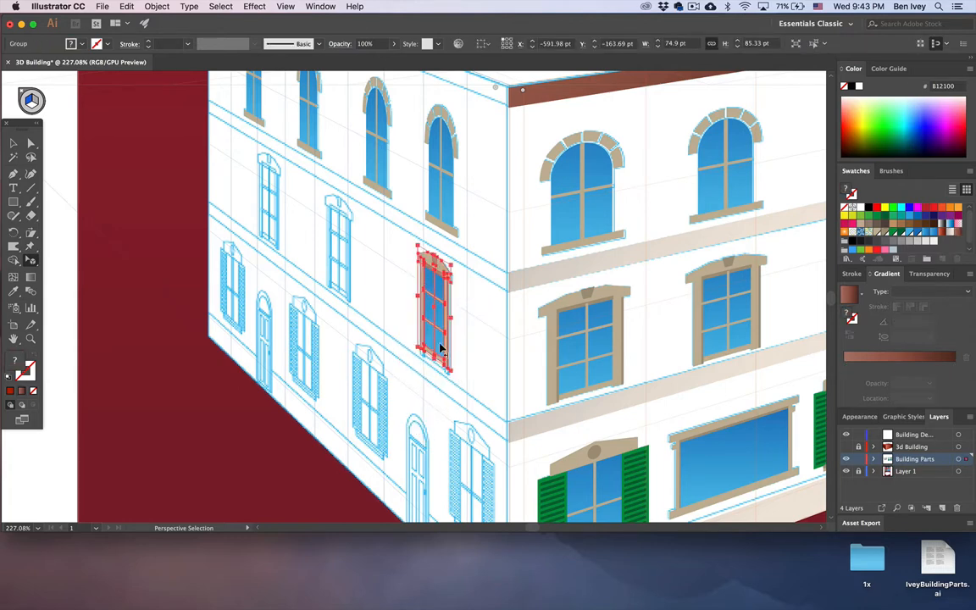
{"action": "left_click_drag", "start_coordinate": [453, 372], "coordinate": [450, 375]}
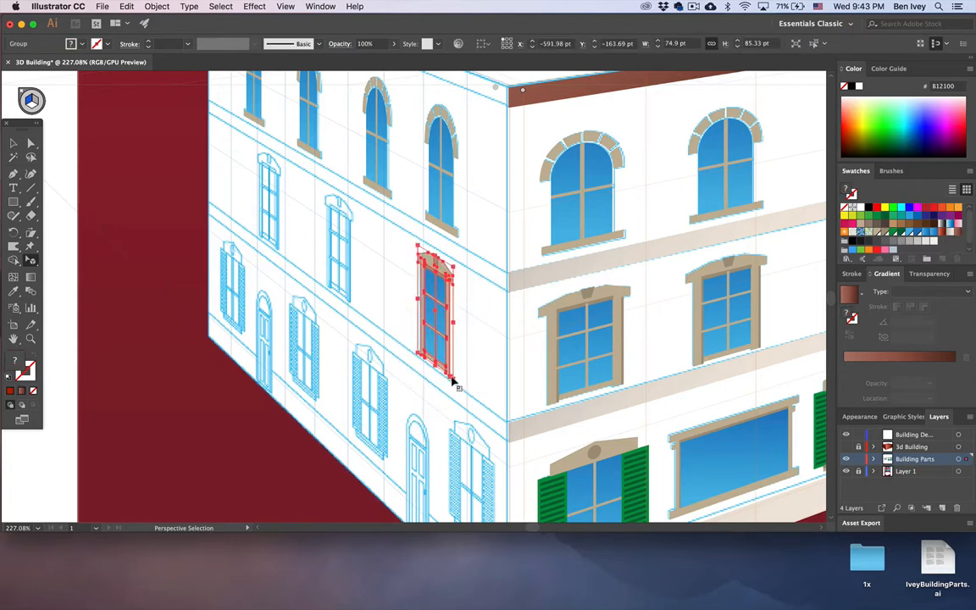
{"action": "left_click_drag", "start_coordinate": [434, 320], "coordinate": [269, 211]}
Step: Place a copy of the green door artwork in perspective on the left wall's ground floor
{"action": "scroll", "coordinate": [268, 211], "scroll_direction": "down", "scroll_amount": 5}
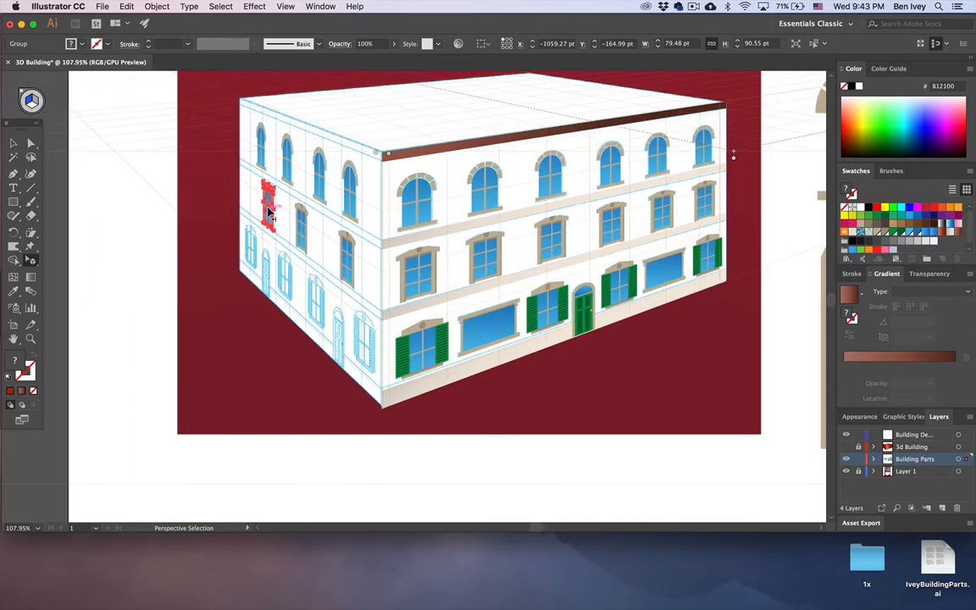
{"action": "scroll", "coordinate": [438, 227], "scroll_direction": "right", "scroll_amount": 10}
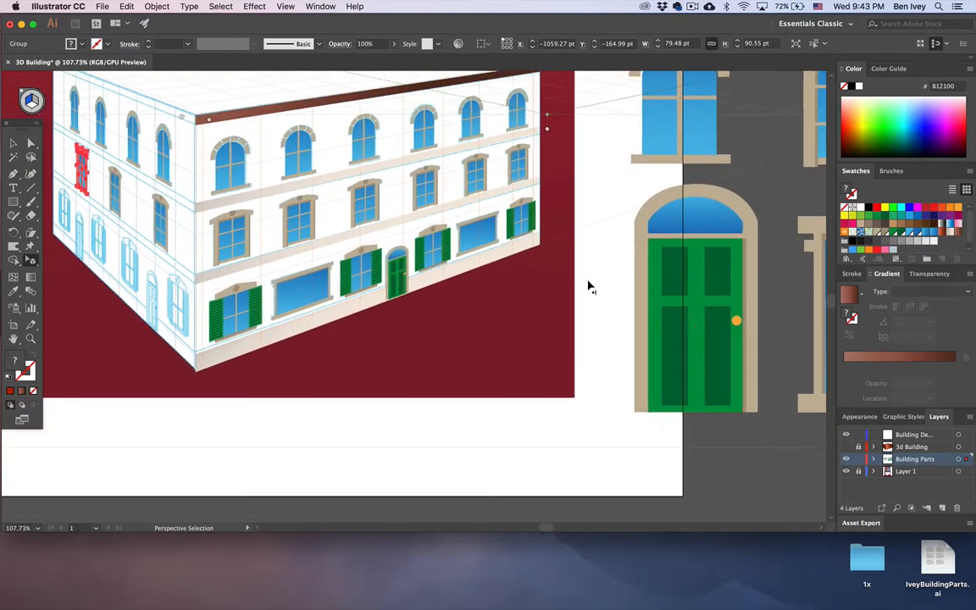
{"action": "left_click_drag", "start_coordinate": [671, 279], "coordinate": [148, 295]}
{"action": "scroll", "coordinate": [149, 296], "scroll_direction": "up", "scroll_amount": 5}
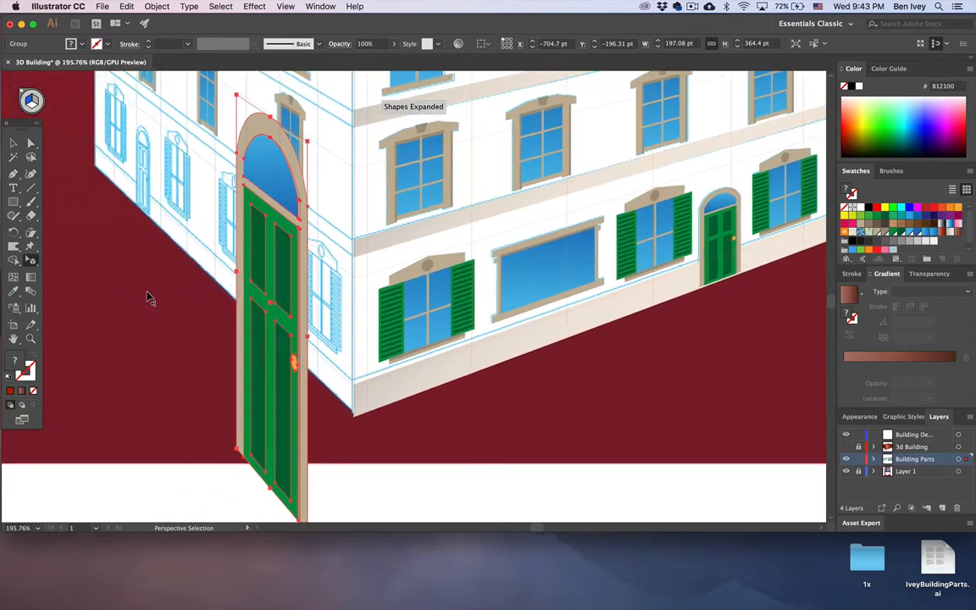
Step: Scale the green door to about 59 by 110 pt and fit it to the left wall's door outline nearest the corner
{"action": "left_click_drag", "start_coordinate": [308, 144], "coordinate": [277, 268]}
{"action": "left_click_drag", "start_coordinate": [294, 342], "coordinate": [295, 227]}
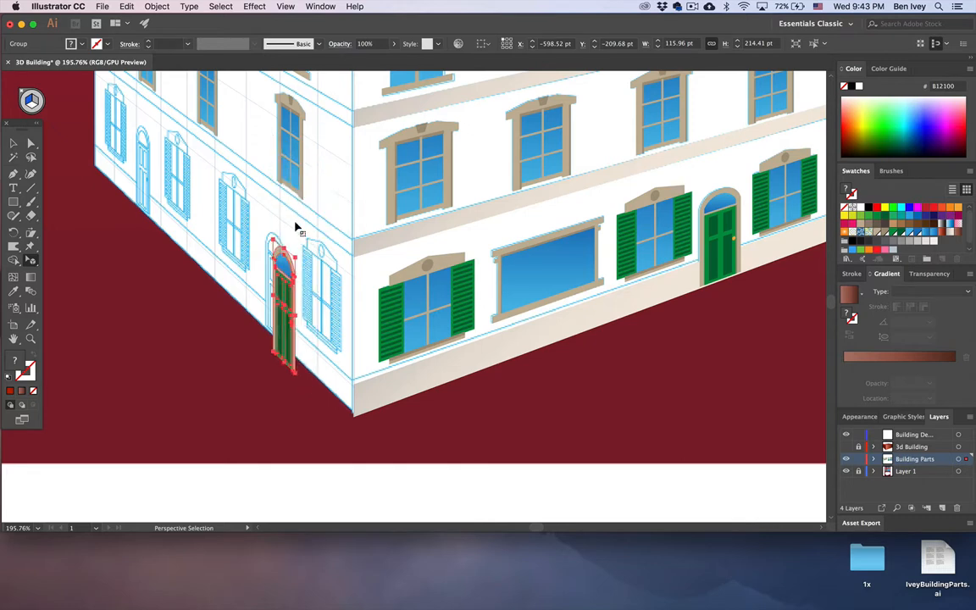
{"action": "scroll", "coordinate": [272, 283], "scroll_direction": "left", "scroll_amount": 5}
{"action": "scroll", "coordinate": [272, 282], "scroll_direction": "up", "scroll_amount": 3}
{"action": "scroll", "coordinate": [272, 282], "scroll_direction": "up", "scroll_amount": 3}
{"action": "left_click_drag", "start_coordinate": [432, 326], "coordinate": [421, 306]}
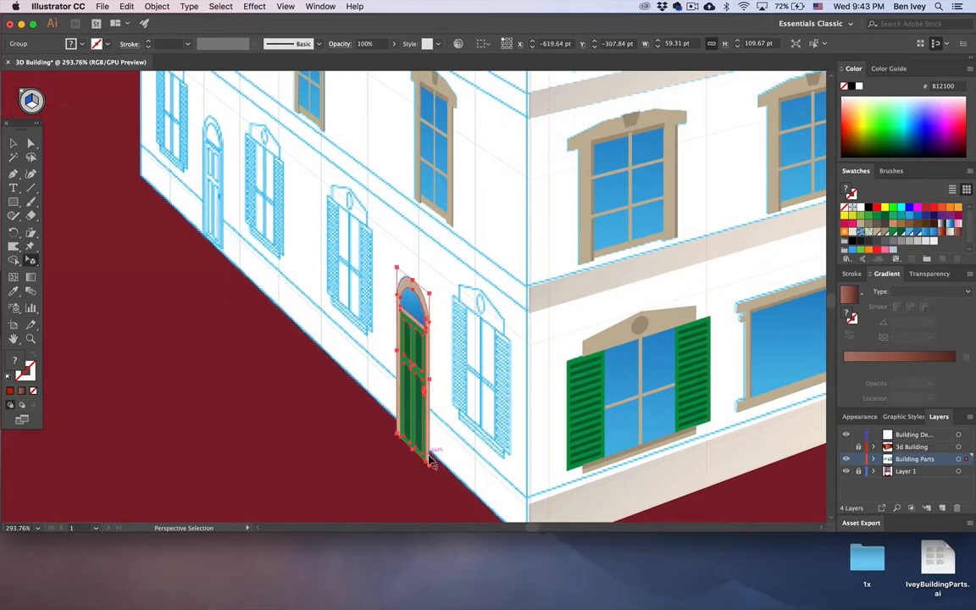
{"action": "left_click_drag", "start_coordinate": [429, 460], "coordinate": [427, 438]}
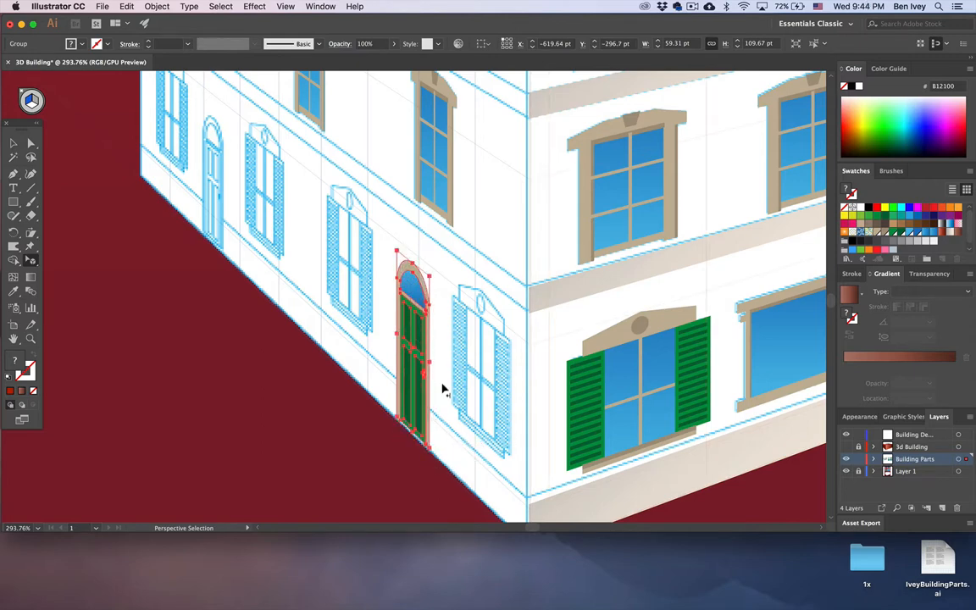
Step: Scale the green door to about 55 by 99 pt and copy it onto the left wall's far door outline
{"action": "mouse_move", "coordinate": [431, 282]}
{"action": "left_mouse_down"}
{"action": "mouse_move", "coordinate": [428, 304]}
{"action": "mouse_move", "coordinate": [427, 294]}
{"action": "left_mouse_up"}
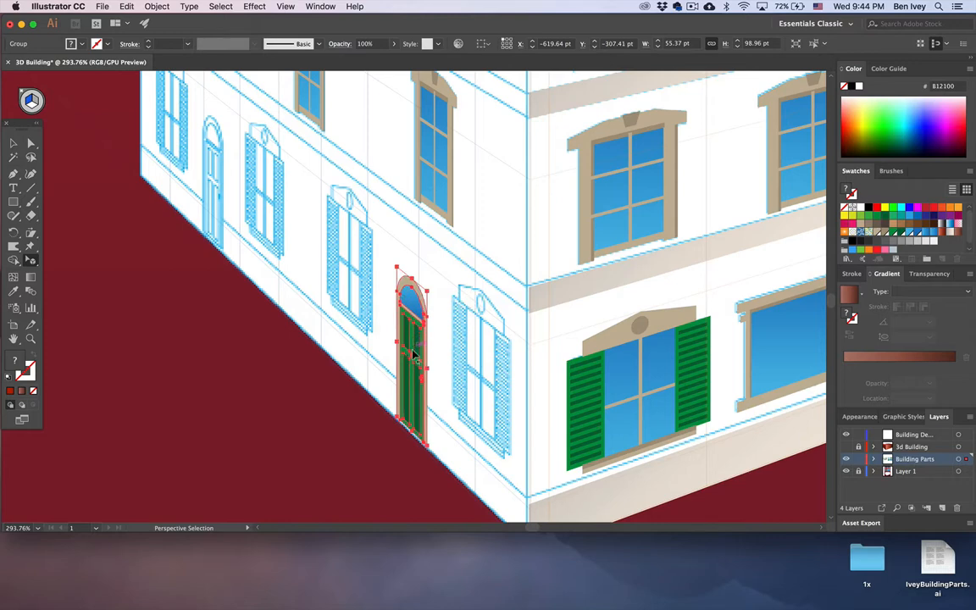
{"action": "left_click_drag", "start_coordinate": [415, 379], "coordinate": [217, 199]}
Step: Place a copy of the green-shuttered window artwork in perspective on the left wall's ground floor near the corner
{"action": "scroll", "coordinate": [349, 240], "scroll_direction": "down", "scroll_amount": 5}
{"action": "scroll", "coordinate": [349, 240], "scroll_direction": "right", "scroll_amount": 10}
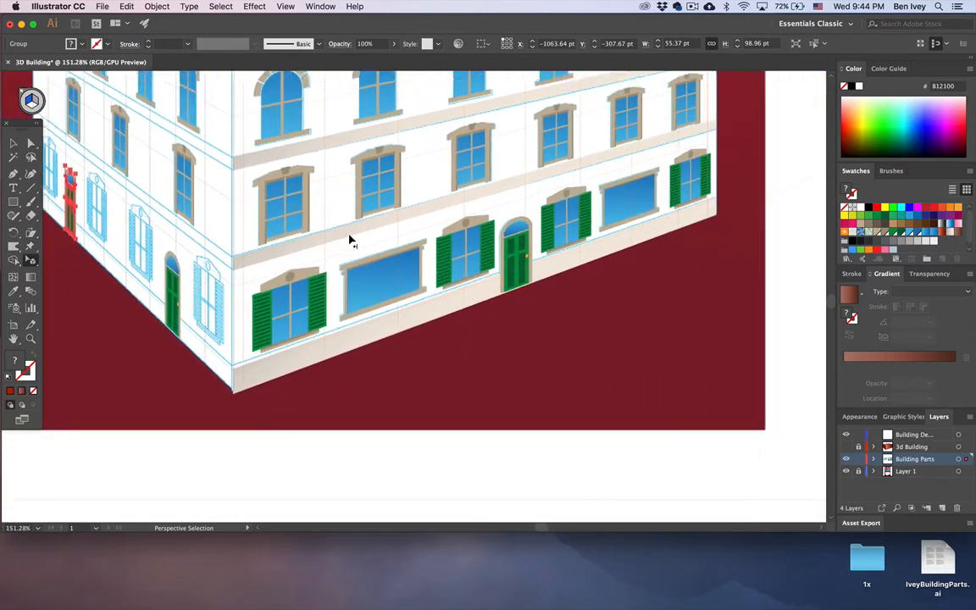
{"action": "scroll", "coordinate": [349, 240], "scroll_direction": "down", "scroll_amount": 5}
{"action": "scroll", "coordinate": [349, 240], "scroll_direction": "down", "scroll_amount": 1}
{"action": "scroll", "coordinate": [550, 255], "scroll_direction": "left", "scroll_amount": 5}
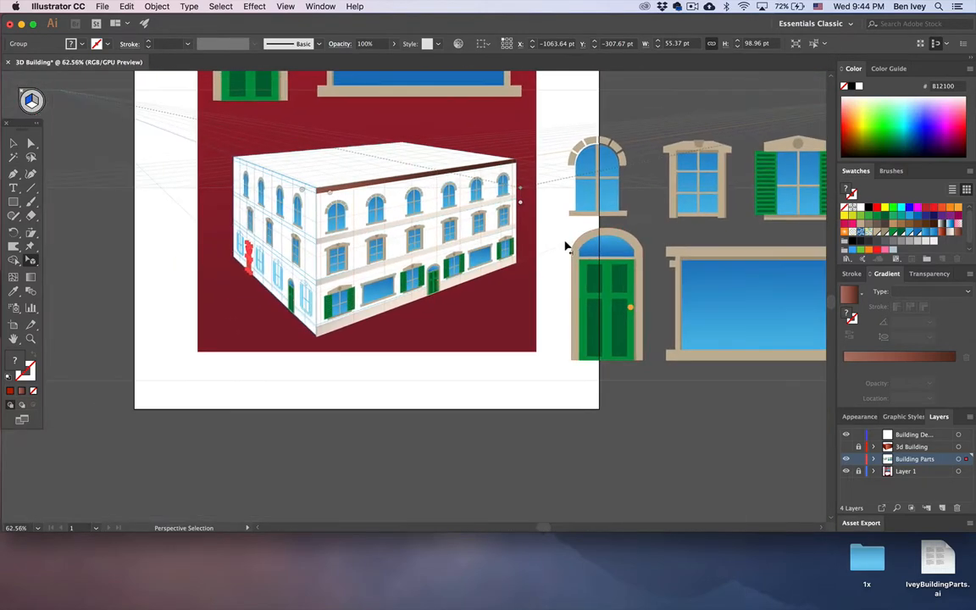
{"action": "left_click_drag", "start_coordinate": [773, 191], "coordinate": [283, 276]}
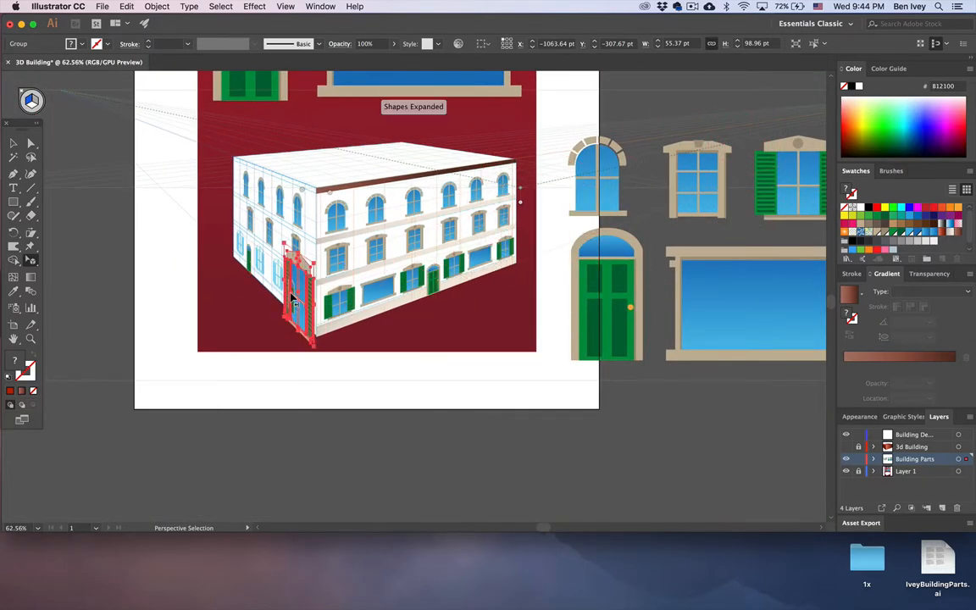
Step: Scale the shuttered window to about 93 by 90 pt and fit it to the ground-floor outline nearest the corner
{"action": "scroll", "coordinate": [284, 275], "scroll_direction": "up", "scroll_amount": 5}
{"action": "scroll", "coordinate": [292, 296], "scroll_direction": "up", "scroll_amount": 3}
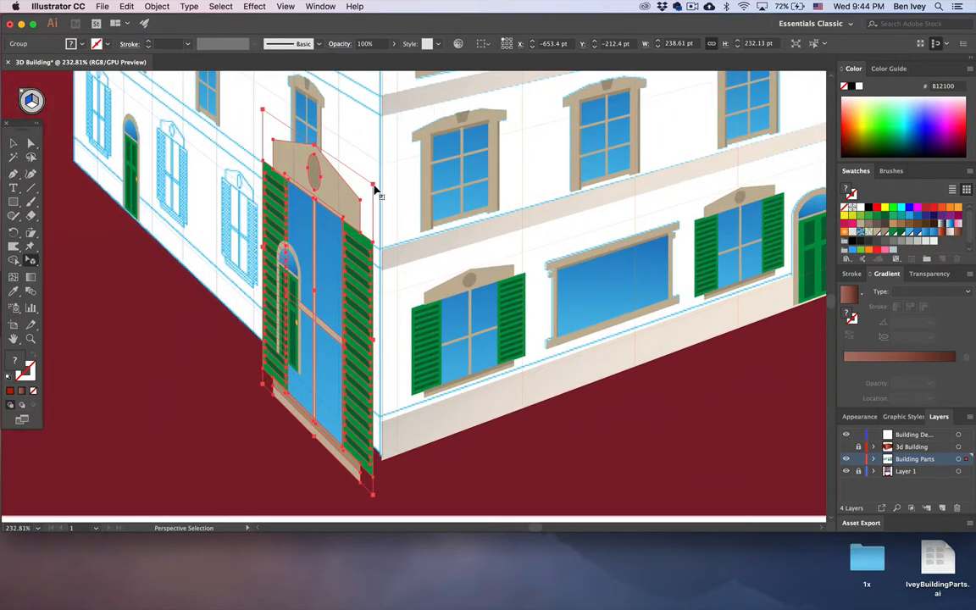
{"action": "left_click_drag", "start_coordinate": [373, 185], "coordinate": [303, 260]}
{"action": "left_click_drag", "start_coordinate": [273, 343], "coordinate": [335, 320]}
{"action": "scroll", "coordinate": [333, 320], "scroll_direction": "left", "scroll_amount": 2}
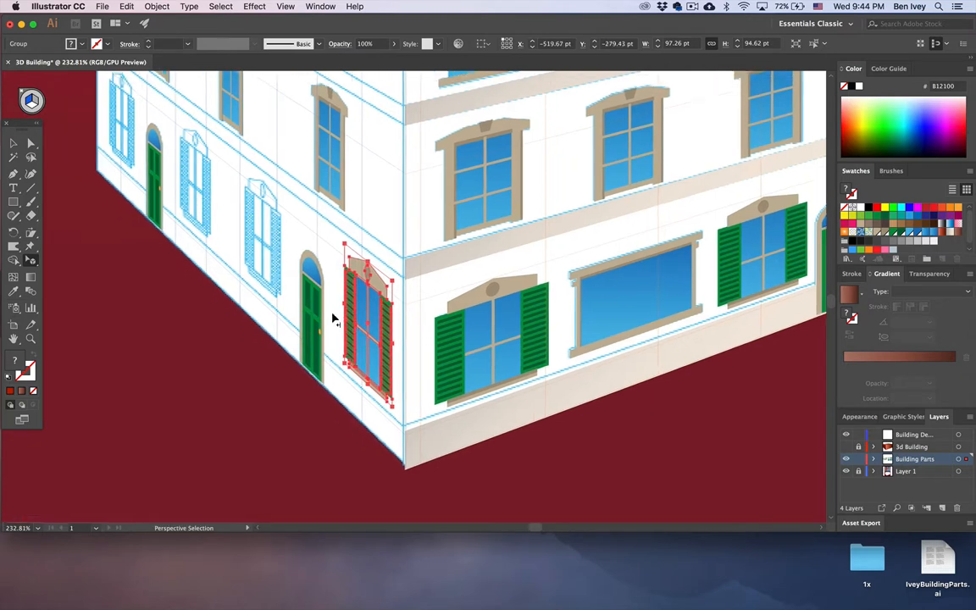
{"action": "scroll", "coordinate": [333, 319], "scroll_direction": "left", "scroll_amount": 5}
{"action": "scroll", "coordinate": [333, 320], "scroll_direction": "up", "scroll_amount": 2}
{"action": "left_click_drag", "start_coordinate": [482, 442], "coordinate": [480, 432]}
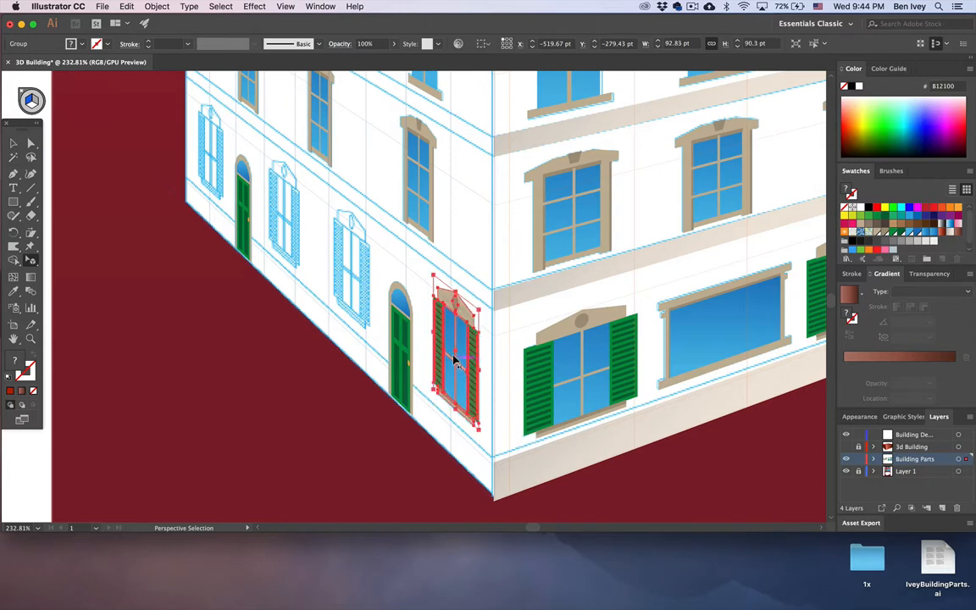
Step: Copy the shuttered window in perspective onto the remaining window outlines of the left wall's ground floor
{"action": "left_click_drag", "start_coordinate": [454, 359], "coordinate": [285, 220]}
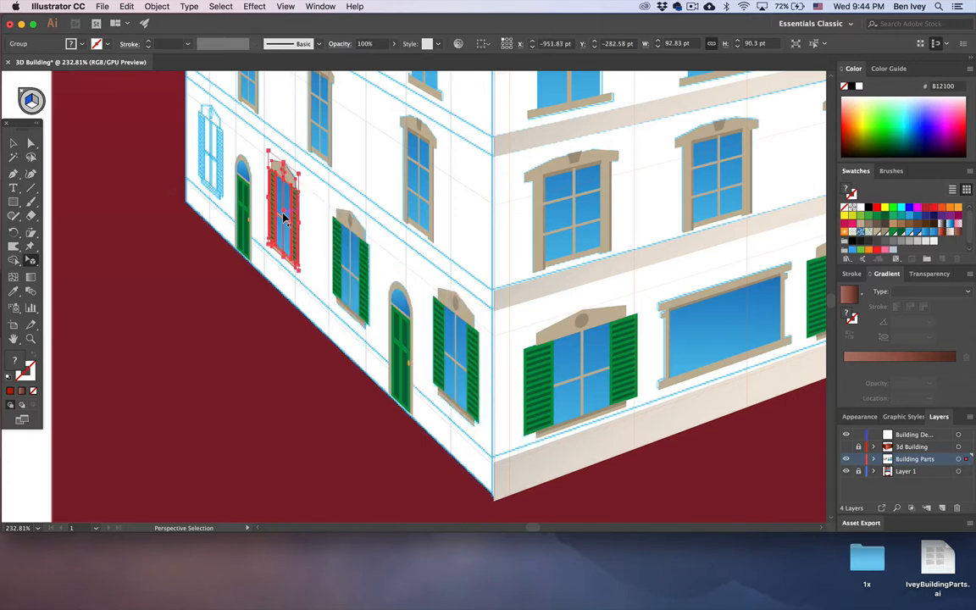
{"action": "scroll", "coordinate": [284, 220], "scroll_direction": "up", "scroll_amount": 3}
{"action": "scroll", "coordinate": [284, 220], "scroll_direction": "left", "scroll_amount": 3}
{"action": "left_click_drag", "start_coordinate": [345, 262], "coordinate": [276, 199]}
Step: Draw a base band about 850 by 28 pt on the left wall plane, behind the doors, with the right base band's beige gradient
{"action": "scroll", "coordinate": [527, 230], "scroll_direction": "down", "scroll_amount": 3}
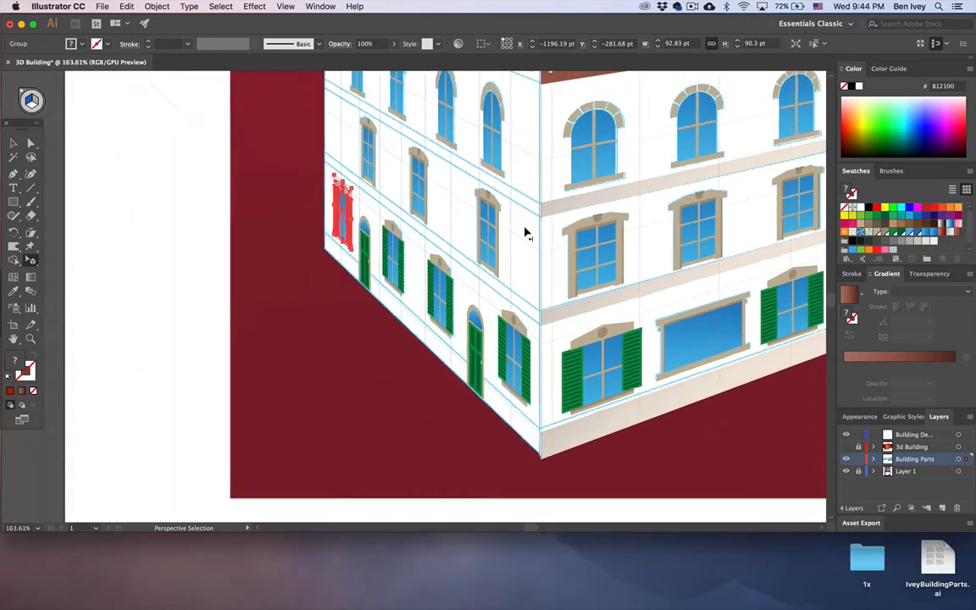
{"action": "scroll", "coordinate": [525, 232], "scroll_direction": "up", "scroll_amount": 3}
{"action": "scroll", "coordinate": [524, 232], "scroll_direction": "up", "scroll_amount": 3}
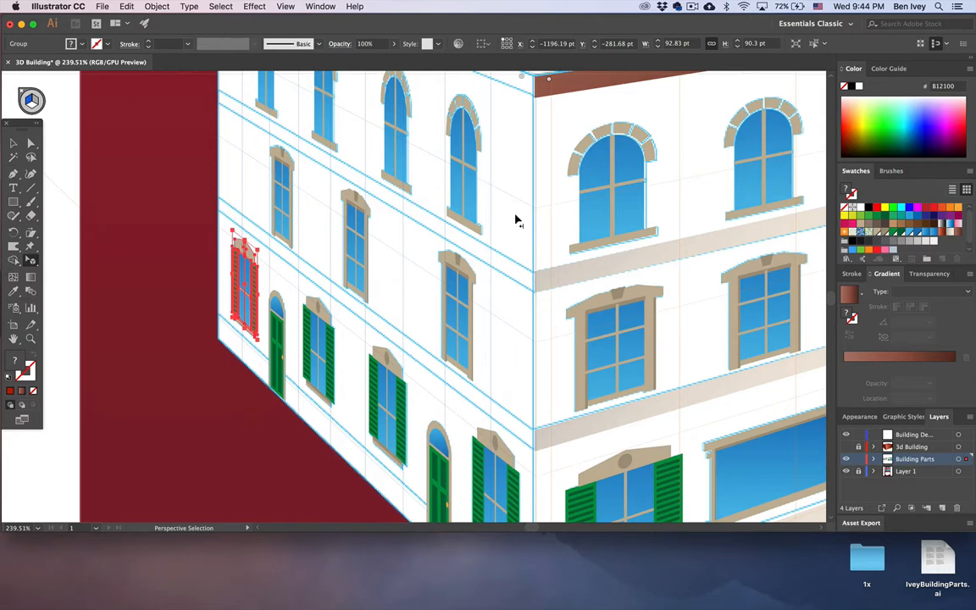
{"action": "scroll", "coordinate": [515, 221], "scroll_direction": "down", "scroll_amount": 5}
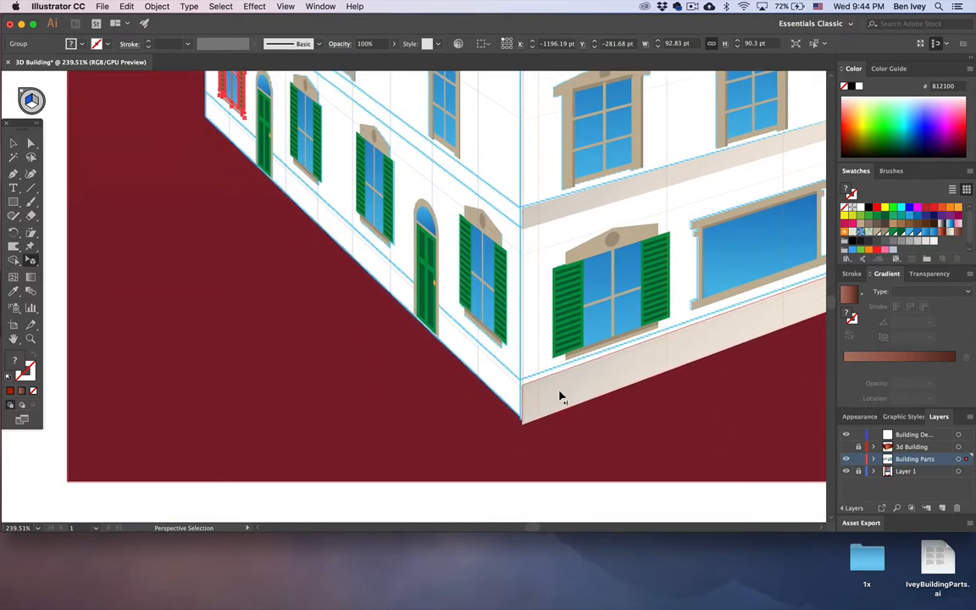
{"action": "left_click", "coordinate": [535, 403]}
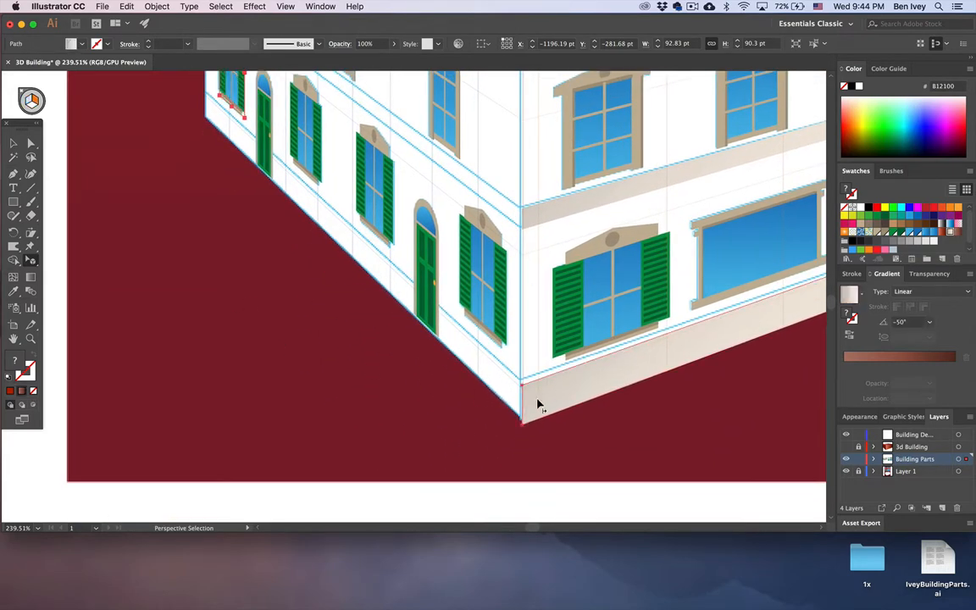
{"action": "left_click", "coordinate": [13, 203]}
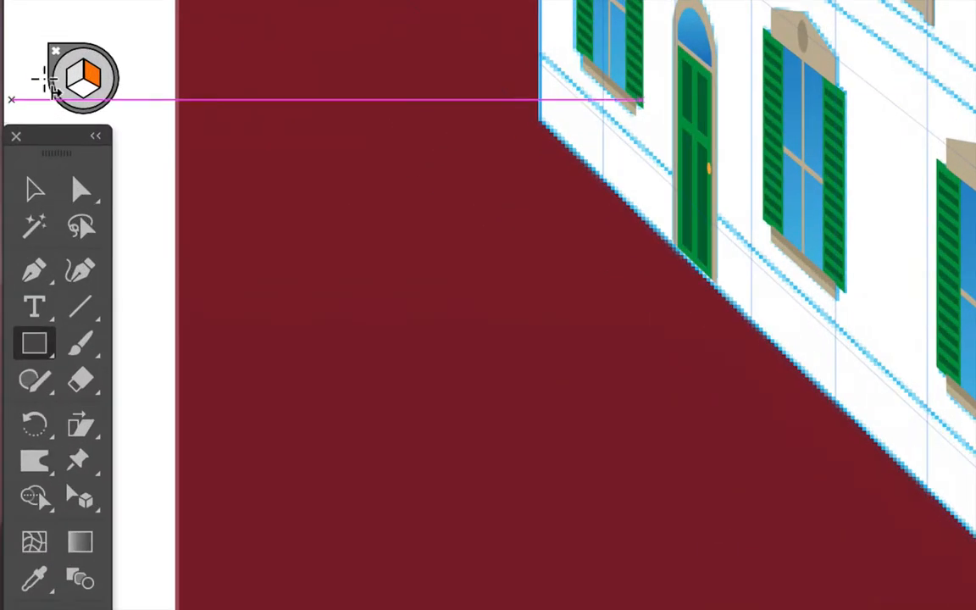
{"action": "left_click", "coordinate": [28, 102]}
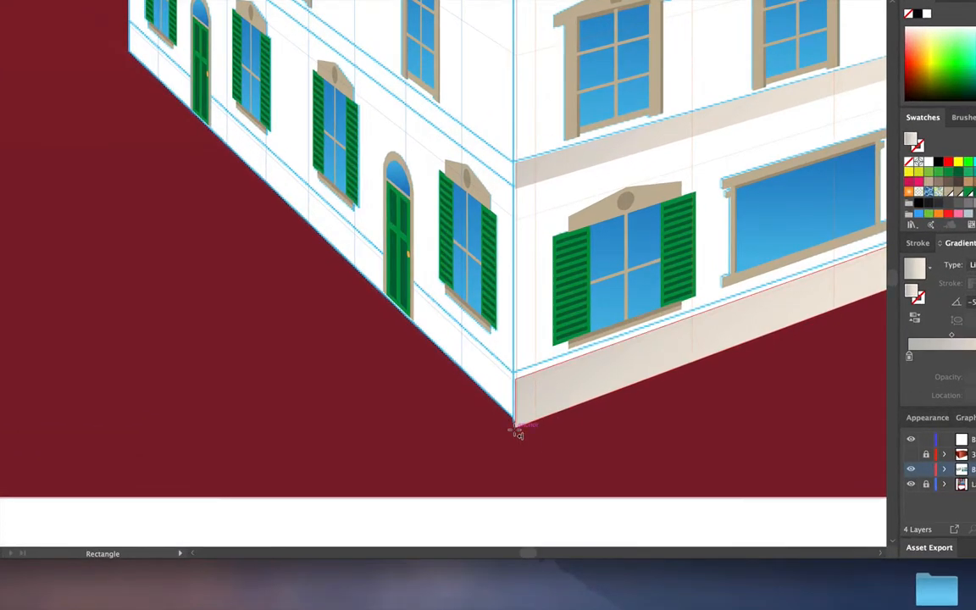
{"action": "mouse_move", "coordinate": [515, 432]}
{"action": "left_mouse_down"}
{"action": "mouse_move", "coordinate": [278, 211]}
{"action": "mouse_move", "coordinate": [285, 180]}
{"action": "mouse_move", "coordinate": [134, 29]}
{"action": "left_mouse_up"}
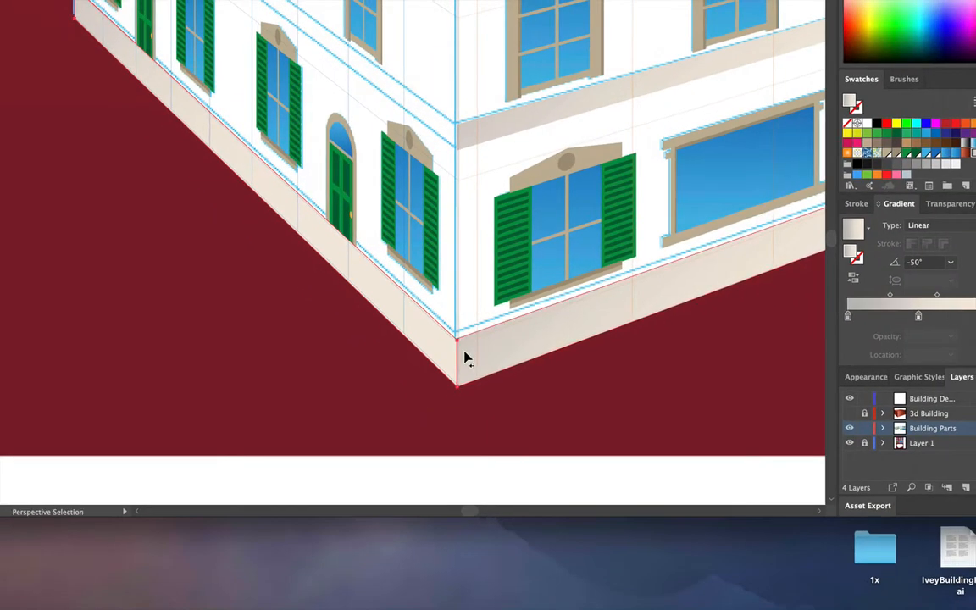
{"action": "key", "text": "m"}
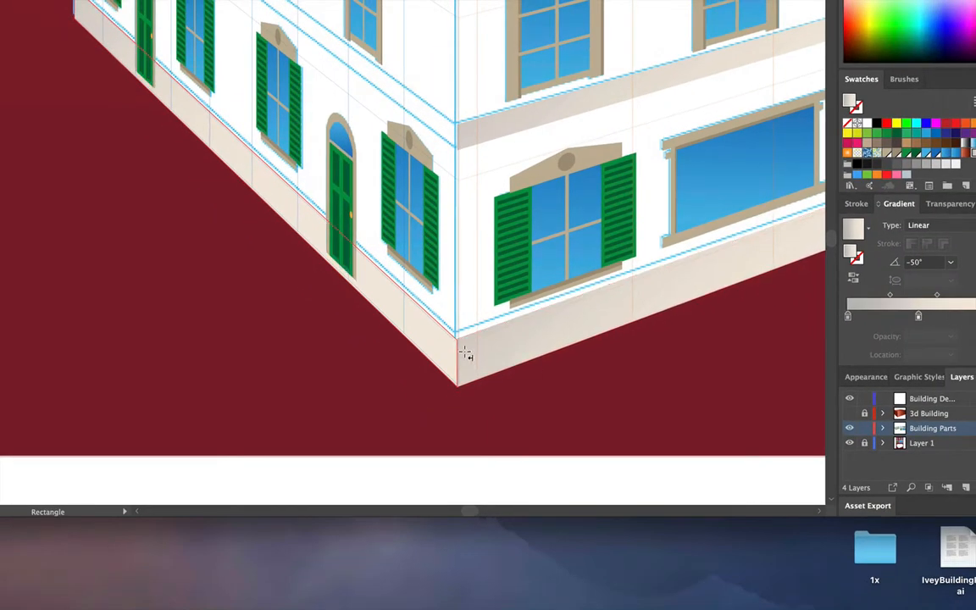
Step: Copy the left wall's base band up to the ledge above the ground floor and reduce its height to about 14 pt
{"action": "scroll", "coordinate": [414, 290], "scroll_direction": "up", "scroll_amount": 5}
{"action": "scroll", "coordinate": [414, 290], "scroll_direction": "left", "scroll_amount": 2}
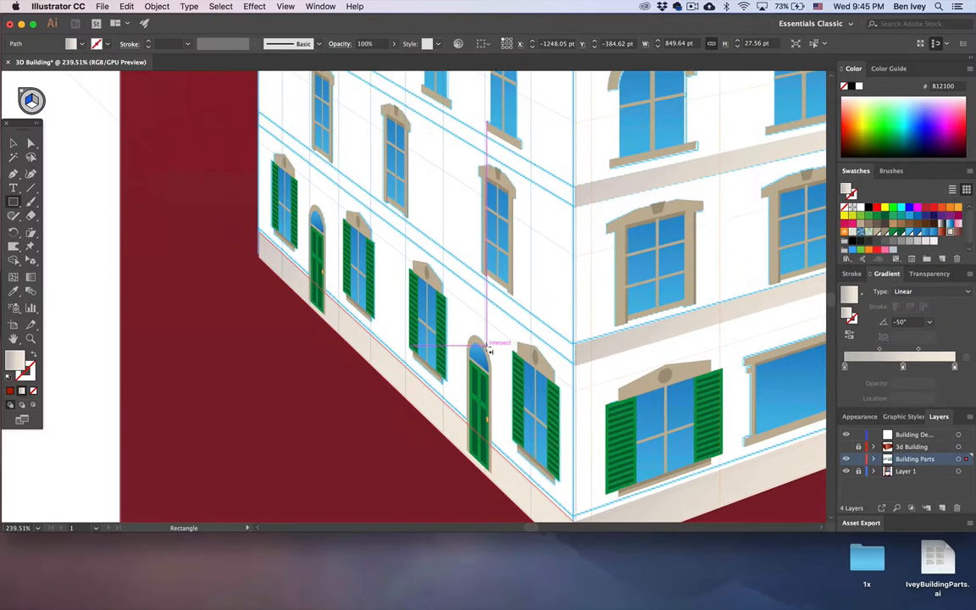
{"action": "left_click", "coordinate": [31, 262]}
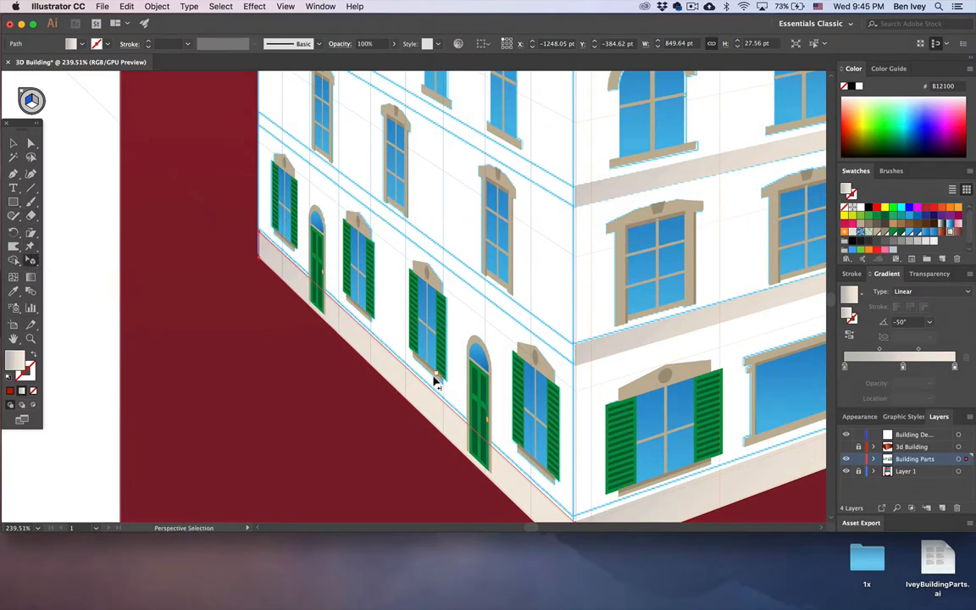
{"action": "left_click_drag", "start_coordinate": [428, 417], "coordinate": [446, 272]}
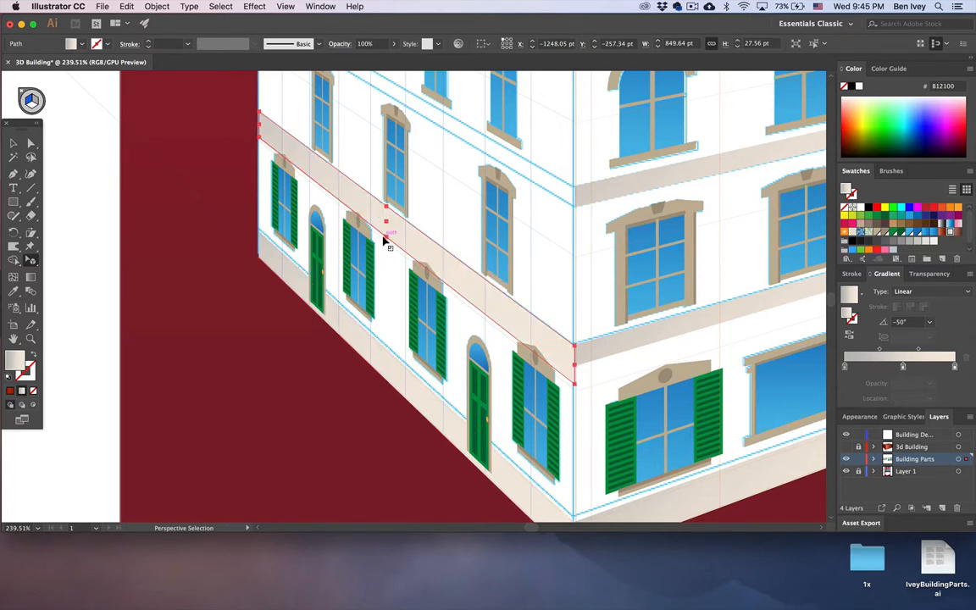
{"action": "mouse_move", "coordinate": [383, 236]}
{"action": "left_mouse_down"}
{"action": "mouse_move", "coordinate": [388, 219]}
{"action": "mouse_move", "coordinate": [387, 227]}
{"action": "left_mouse_up"}
Step: Copy the thin band to the ledge below the top floor and to the roof edge, filling the roof-edge copy with the brown gradient
{"action": "scroll", "coordinate": [514, 203], "scroll_direction": "up", "scroll_amount": 5}
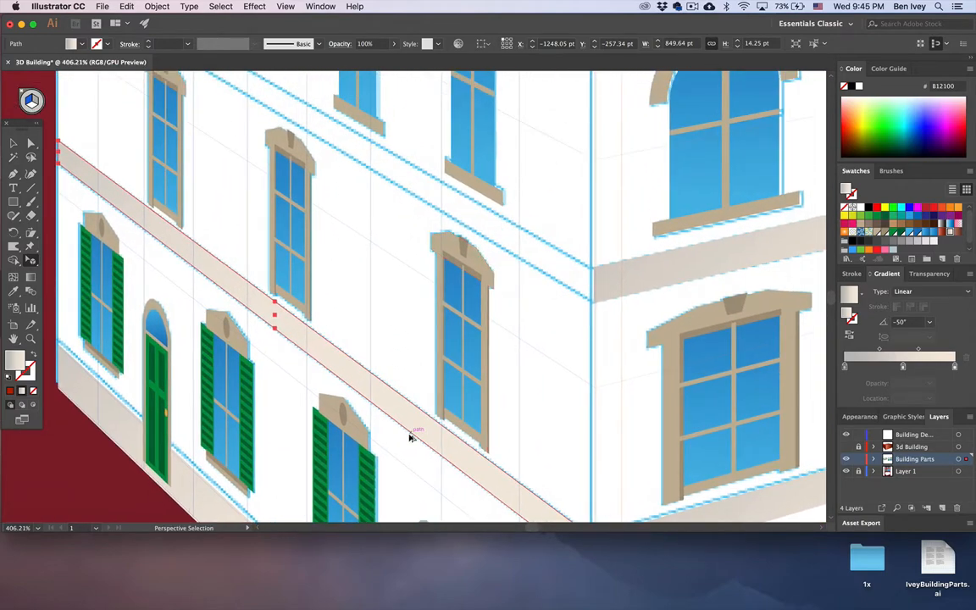
{"action": "left_click_drag", "start_coordinate": [409, 437], "coordinate": [441, 197]}
{"action": "scroll", "coordinate": [441, 197], "scroll_direction": "up", "scroll_amount": 5}
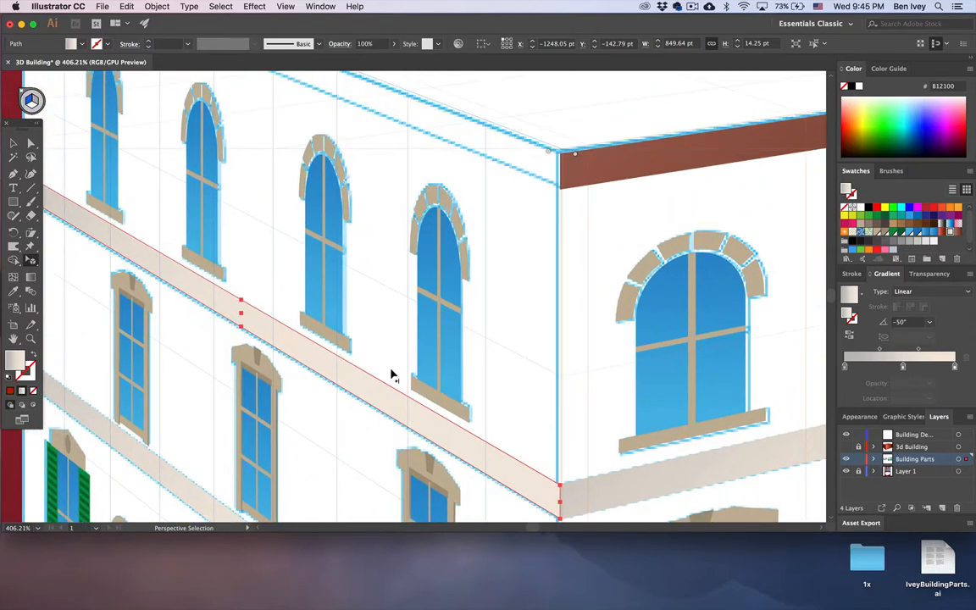
{"action": "left_click_drag", "start_coordinate": [389, 398], "coordinate": [430, 119]}
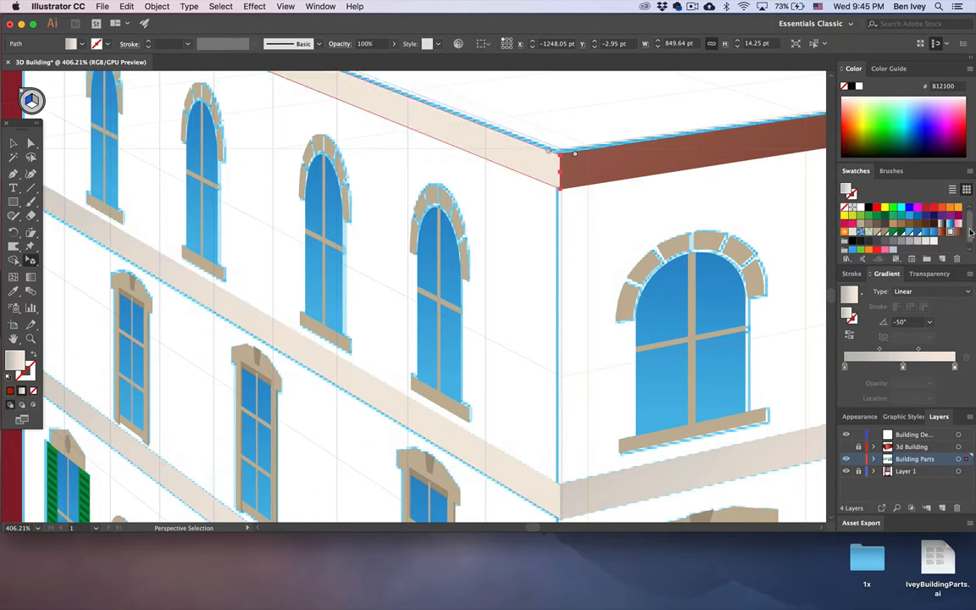
{"action": "left_click", "coordinate": [943, 234]}
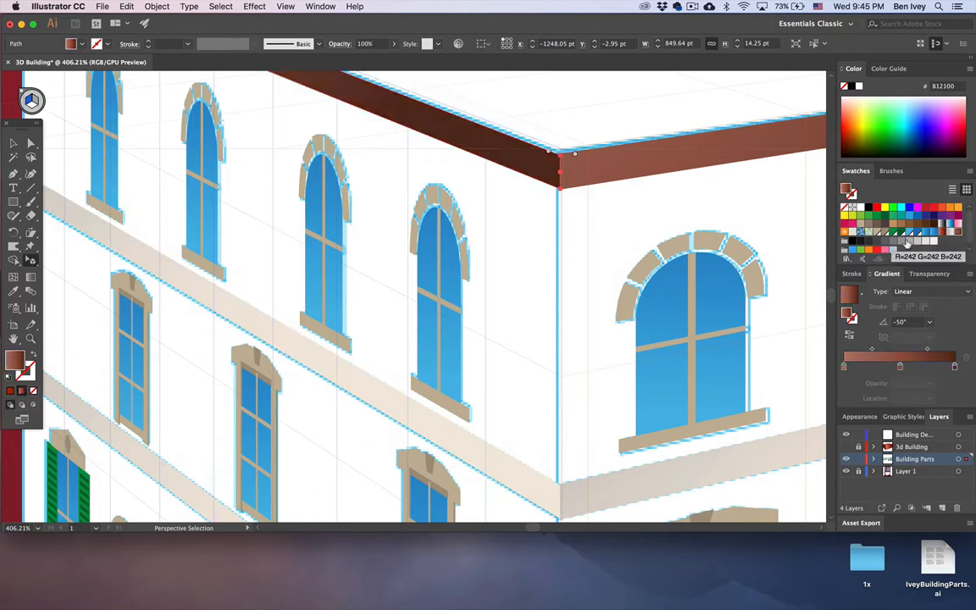
Step: Show the 3d Building layer and hide Layer 1
{"action": "scroll", "coordinate": [607, 251], "scroll_direction": "down", "scroll_amount": 10}
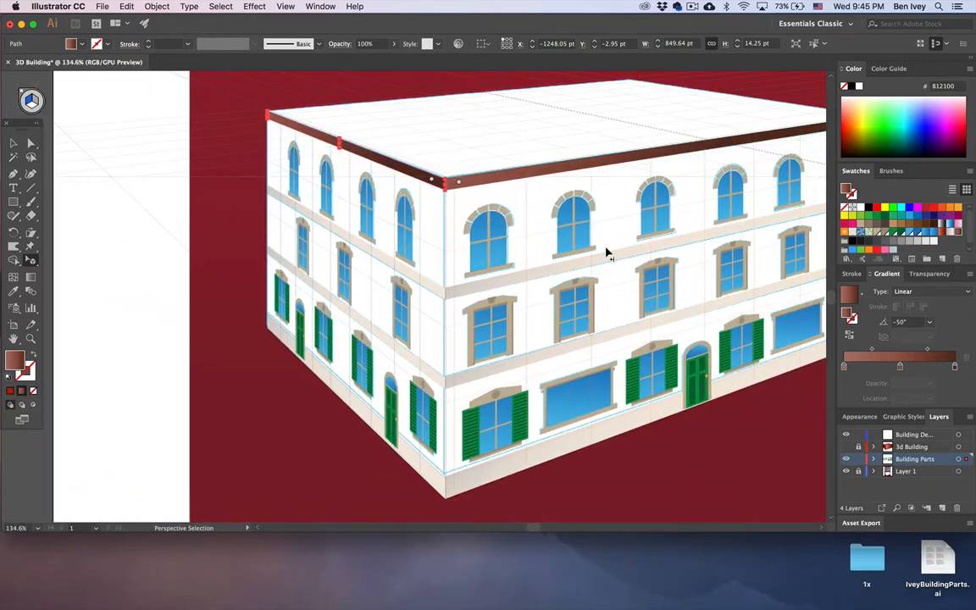
{"action": "scroll", "coordinate": [607, 252], "scroll_direction": "down", "scroll_amount": 1}
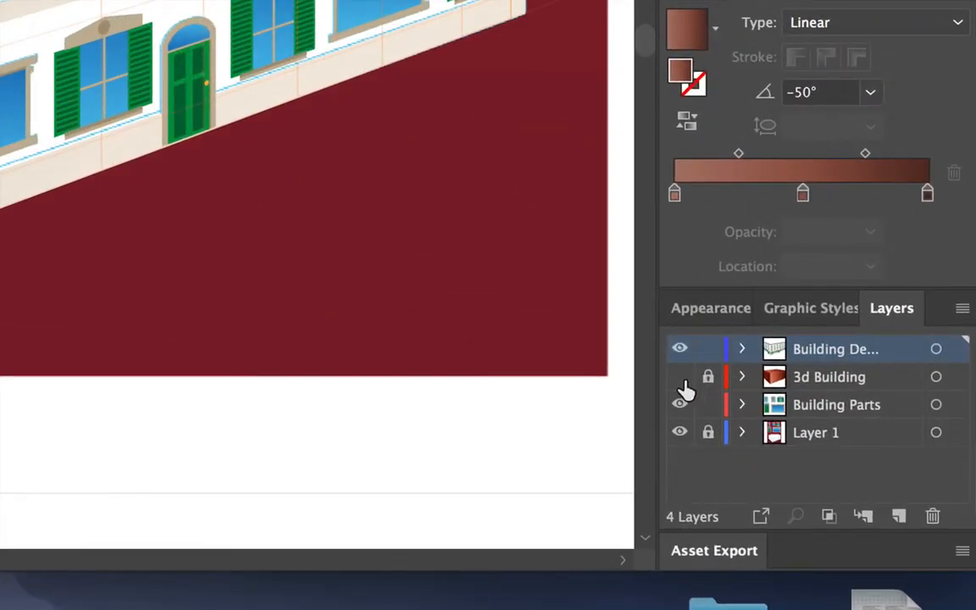
{"action": "left_click", "coordinate": [682, 381]}
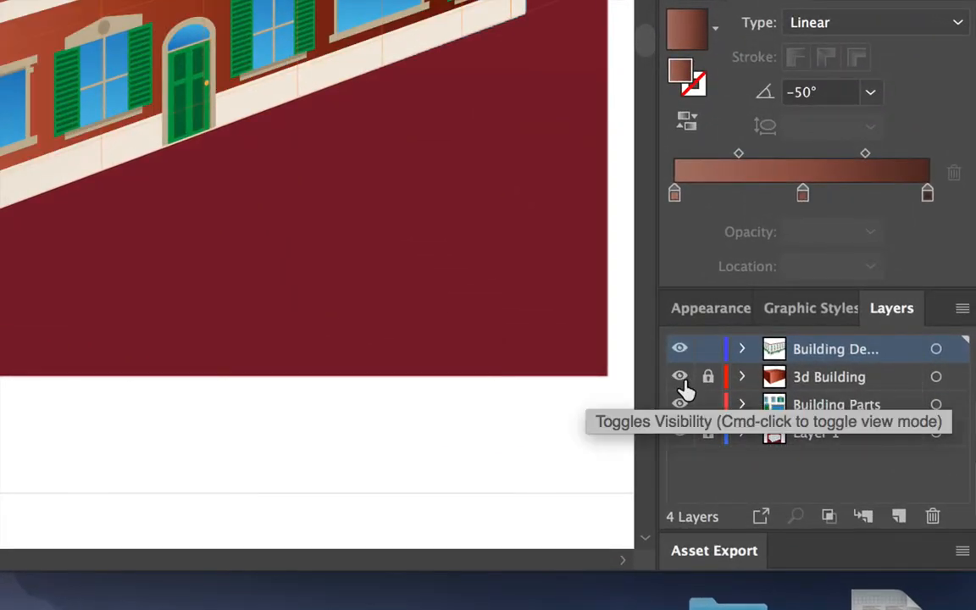
{"action": "left_click", "coordinate": [681, 433]}
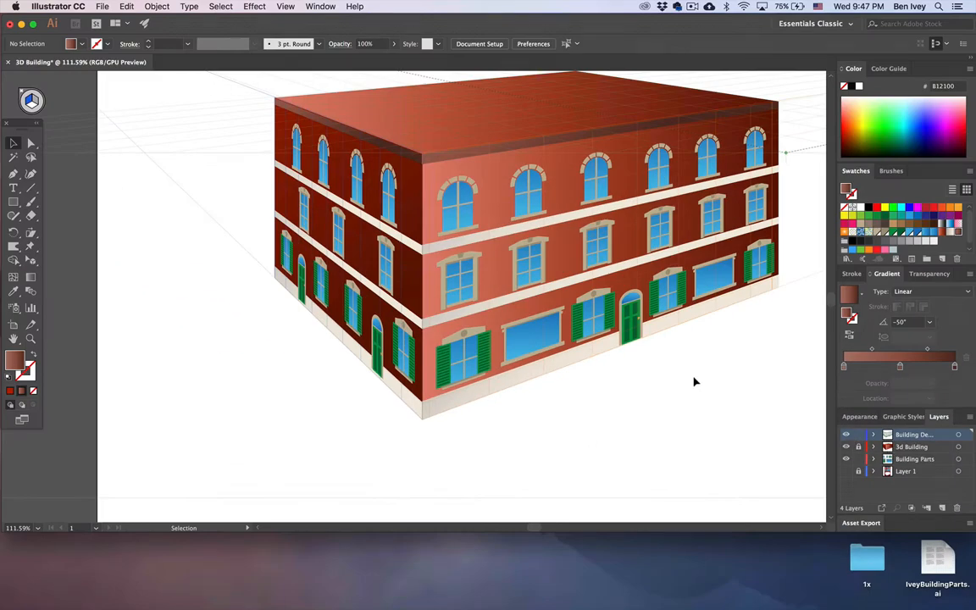
Step: Unlock the 3d Building layer and fill the roof shape with the light beige gradient swatch
{"action": "scroll", "coordinate": [693, 381], "scroll_direction": "up", "scroll_amount": 3}
{"action": "scroll", "coordinate": [693, 381], "scroll_direction": "right", "scroll_amount": 2}
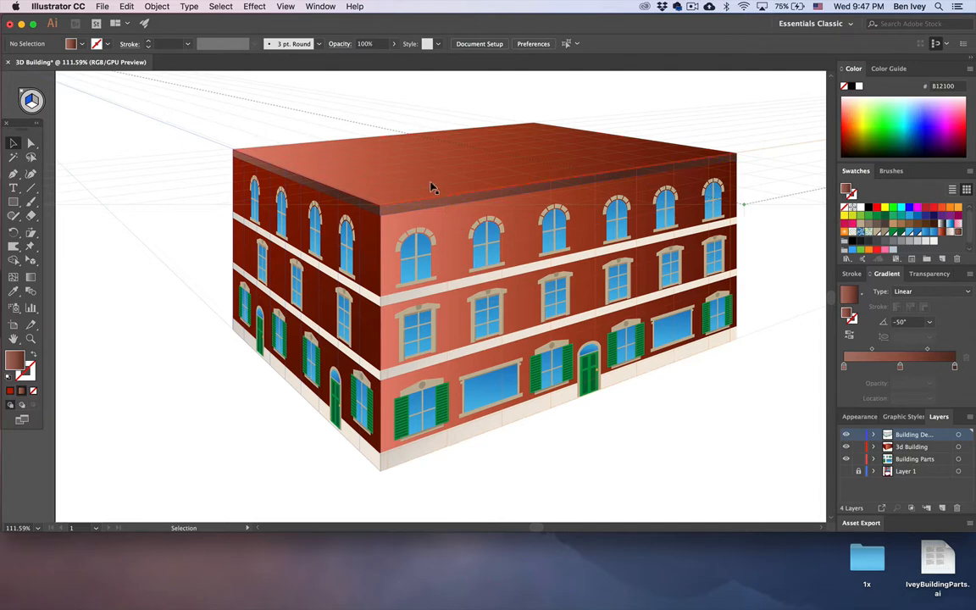
{"action": "left_click", "coordinate": [398, 163]}
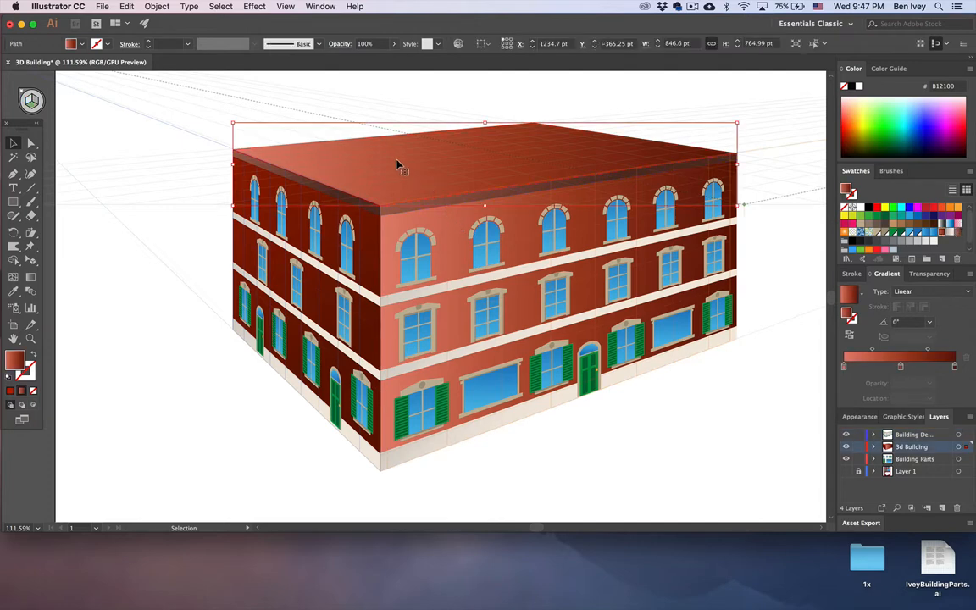
{"action": "left_click", "coordinate": [950, 234]}
{"action": "left_click", "coordinate": [729, 427]}
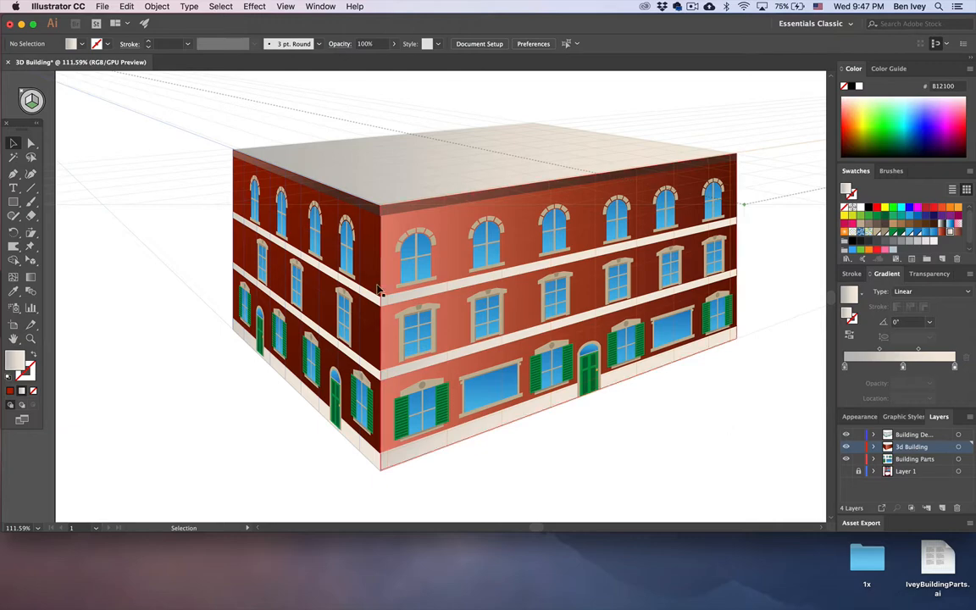
Step: Select all the arched windows and the rectangular windows on the upper two floors of the building's left wall
{"action": "scroll", "coordinate": [201, 208], "scroll_direction": "up", "scroll_amount": 5}
{"action": "scroll", "coordinate": [201, 208], "scroll_direction": "down", "scroll_amount": 3}
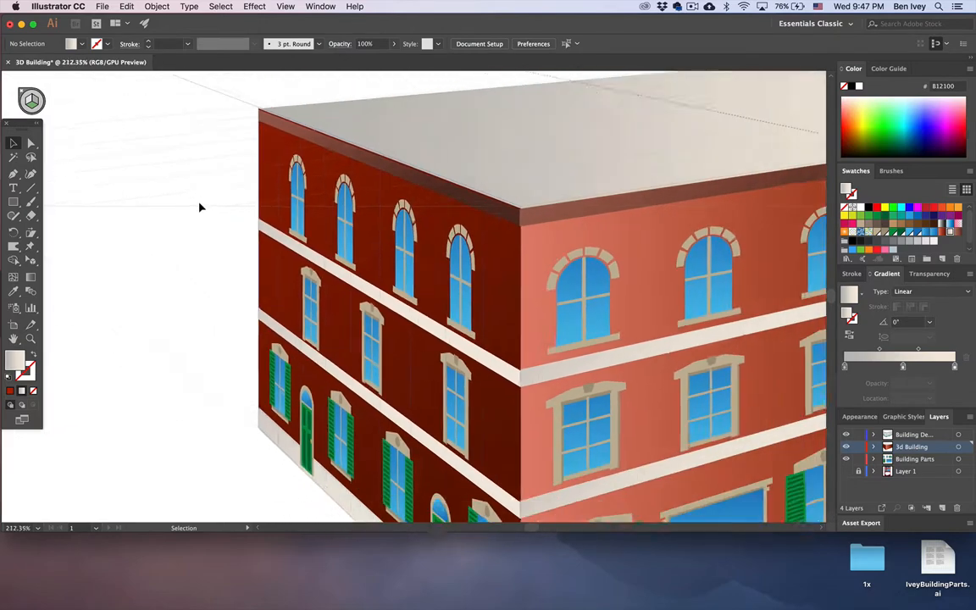
{"action": "scroll", "coordinate": [201, 207], "scroll_direction": "down", "scroll_amount": 2}
{"action": "left_click", "coordinate": [256, 165]}
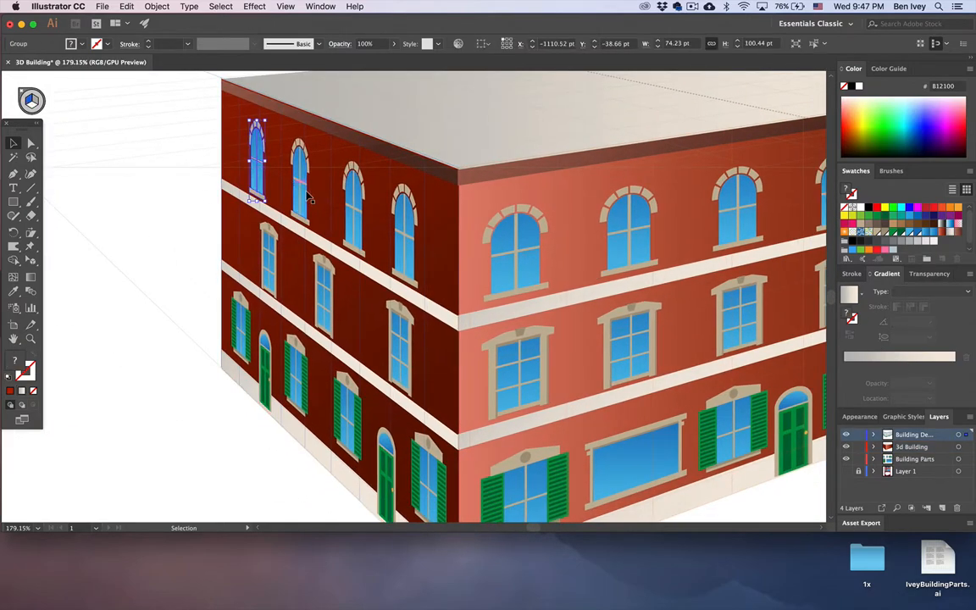
{"action": "left_click", "coordinate": [299, 180], "text": "shift"}
{"action": "left_click", "coordinate": [354, 217], "text": "shift"}
{"action": "left_click", "coordinate": [403, 240], "text": "shift"}
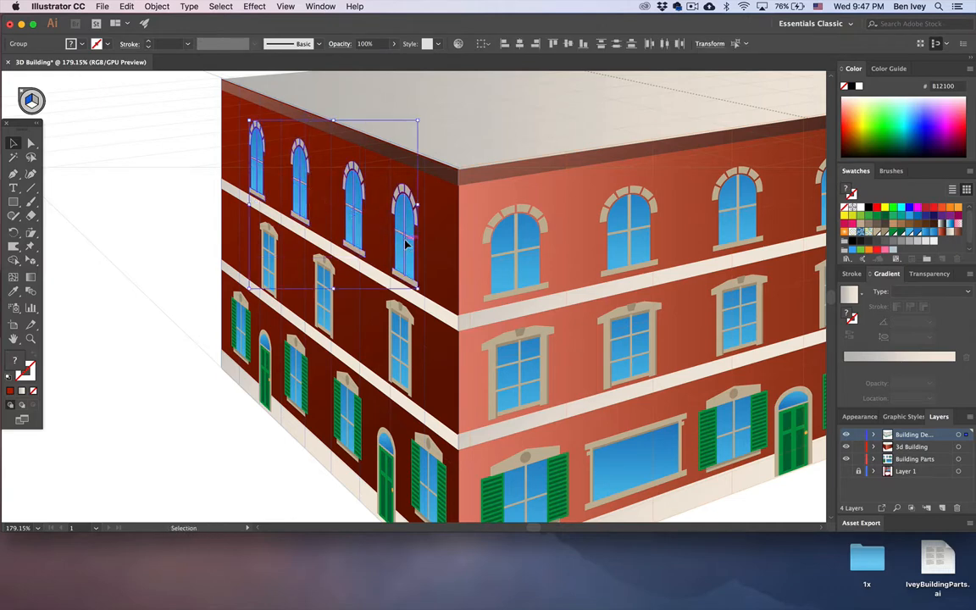
{"action": "left_click", "coordinate": [401, 324], "text": "shift"}
{"action": "left_click", "coordinate": [324, 292], "text": "shift"}
{"action": "left_click", "coordinate": [269, 262], "text": "shift"}
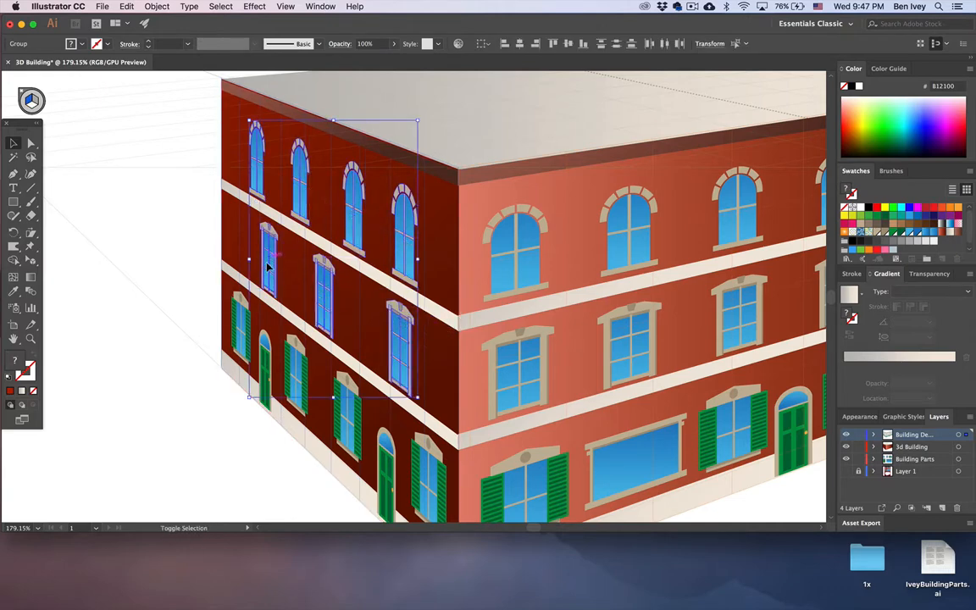
Step: Add the left wall's ground-floor windows, doors and all its horizontal bands to the selection
{"action": "left_click", "coordinate": [240, 326], "text": "shift"}
{"action": "left_click", "coordinate": [265, 355], "text": "shift"}
{"action": "left_click", "coordinate": [297, 361], "text": "shift"}
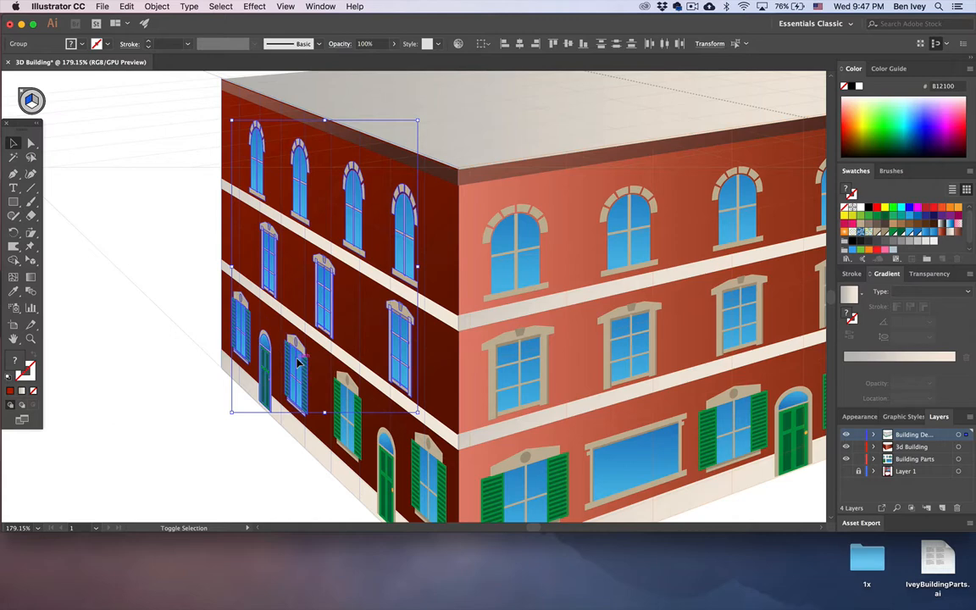
{"action": "left_click", "coordinate": [343, 404], "text": "shift"}
{"action": "left_click", "coordinate": [389, 459], "text": "shift"}
{"action": "left_click", "coordinate": [427, 473], "text": "shift"}
{"action": "left_click", "coordinate": [440, 431], "text": "shift"}
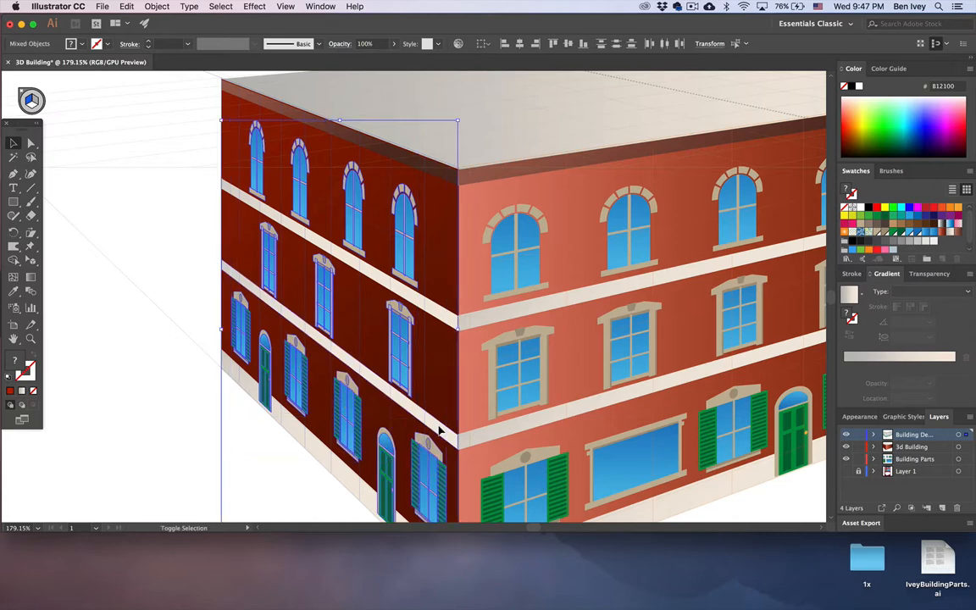
{"action": "left_click", "coordinate": [436, 314], "text": "shift"}
{"action": "scroll", "coordinate": [438, 315], "scroll_direction": "down", "scroll_amount": 1}
{"action": "scroll", "coordinate": [436, 316], "scroll_direction": "down", "scroll_amount": 5}
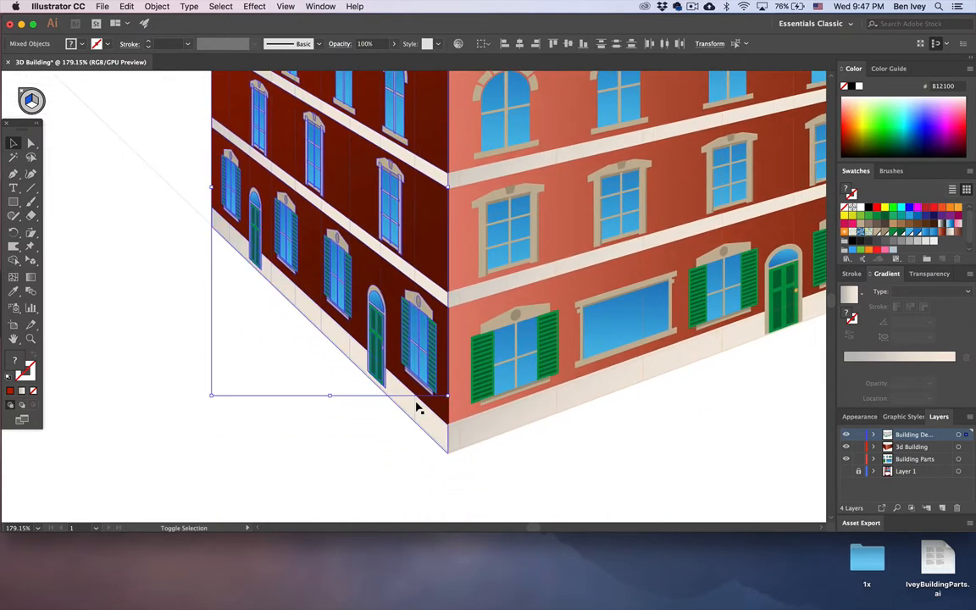
{"action": "left_click", "coordinate": [416, 411], "text": "shift"}
{"action": "scroll", "coordinate": [415, 413], "scroll_direction": "up", "scroll_amount": 1}
{"action": "scroll", "coordinate": [417, 415], "scroll_direction": "up", "scroll_amount": 5}
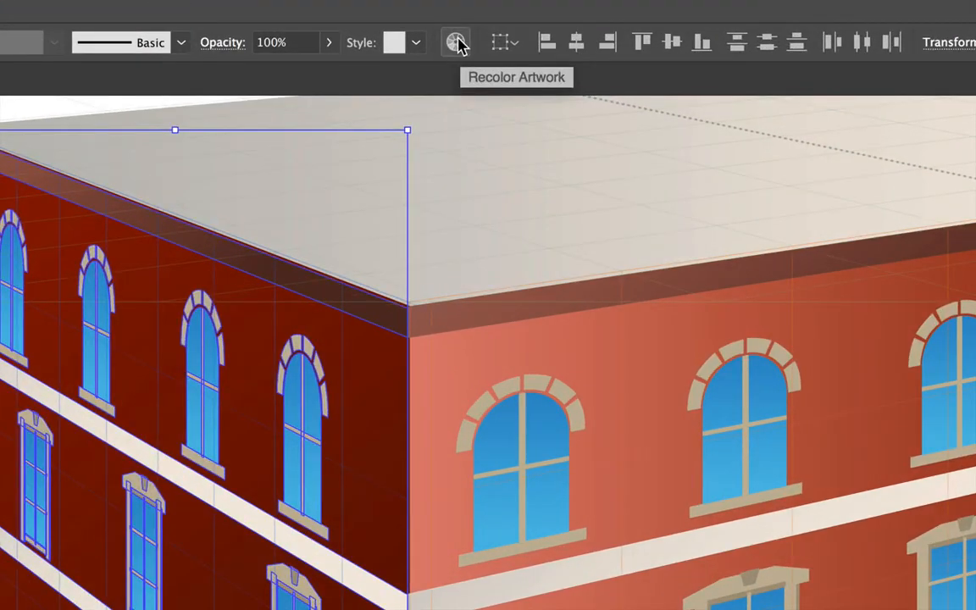
Step: Darken the selected left-wall artwork with Recolor Artwork, linking the harmony colors and lowering the base color's brightness to about 30%
{"action": "left_click", "coordinate": [455, 45]}
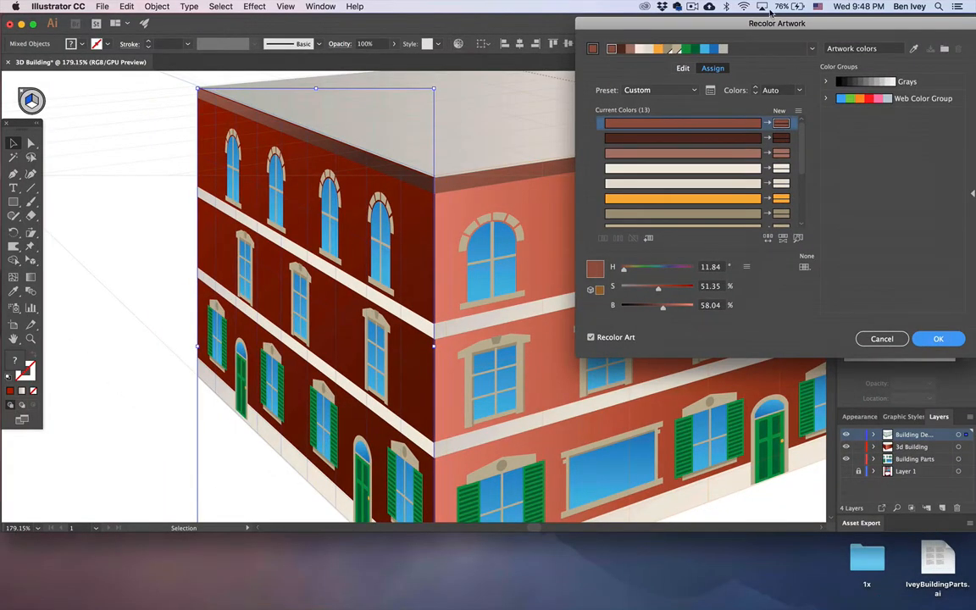
{"action": "left_click_drag", "start_coordinate": [696, 24], "coordinate": [566, 25]}
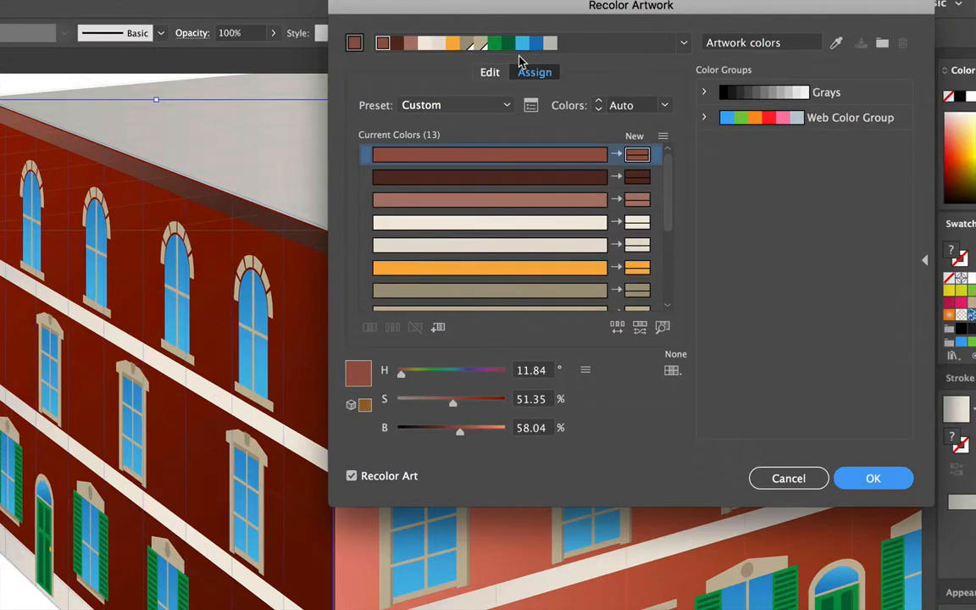
{"action": "left_click", "coordinate": [491, 73]}
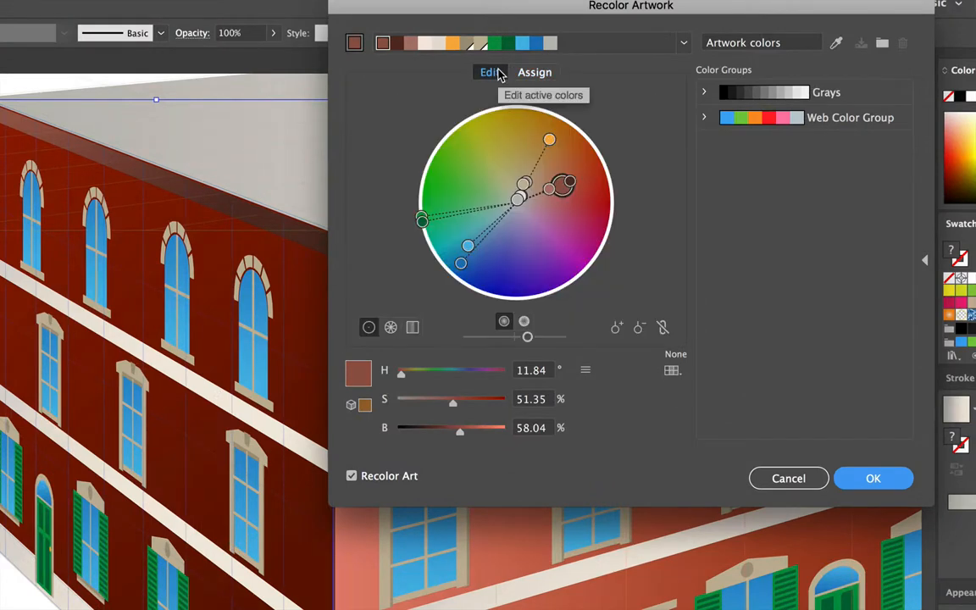
{"action": "left_click", "coordinate": [664, 328]}
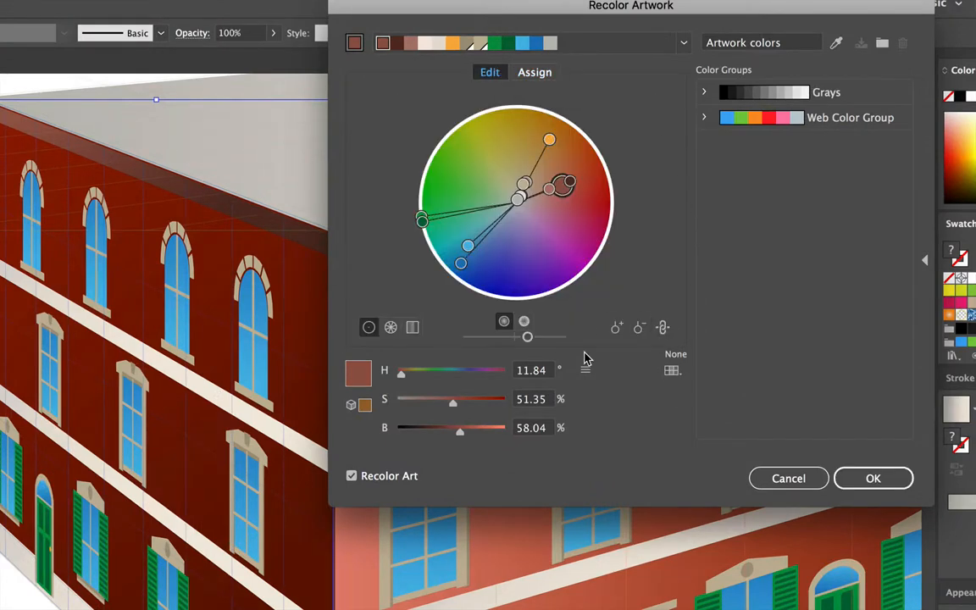
{"action": "left_click_drag", "start_coordinate": [527, 336], "coordinate": [496, 341]}
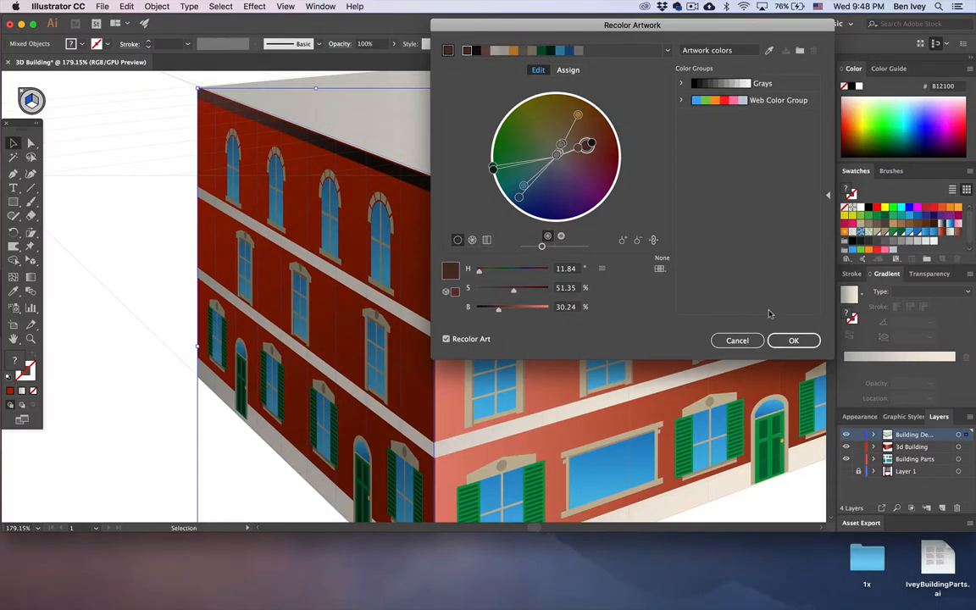
{"action": "left_click", "coordinate": [797, 339]}
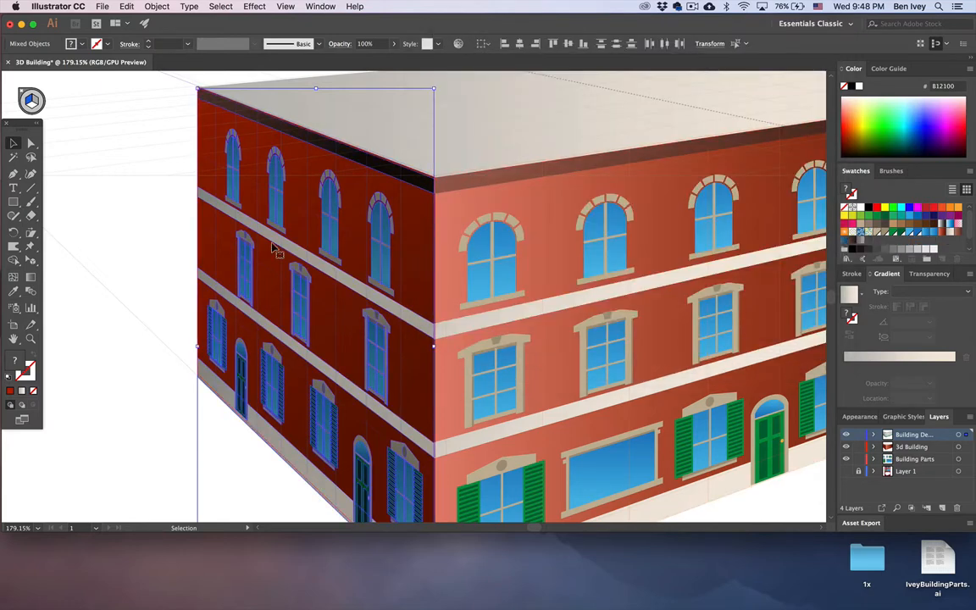
{"action": "left_click", "coordinate": [83, 202]}
{"action": "scroll", "coordinate": [218, 216], "scroll_direction": "down", "scroll_amount": 5}
{"action": "scroll", "coordinate": [216, 218], "scroll_direction": "left", "scroll_amount": 3}
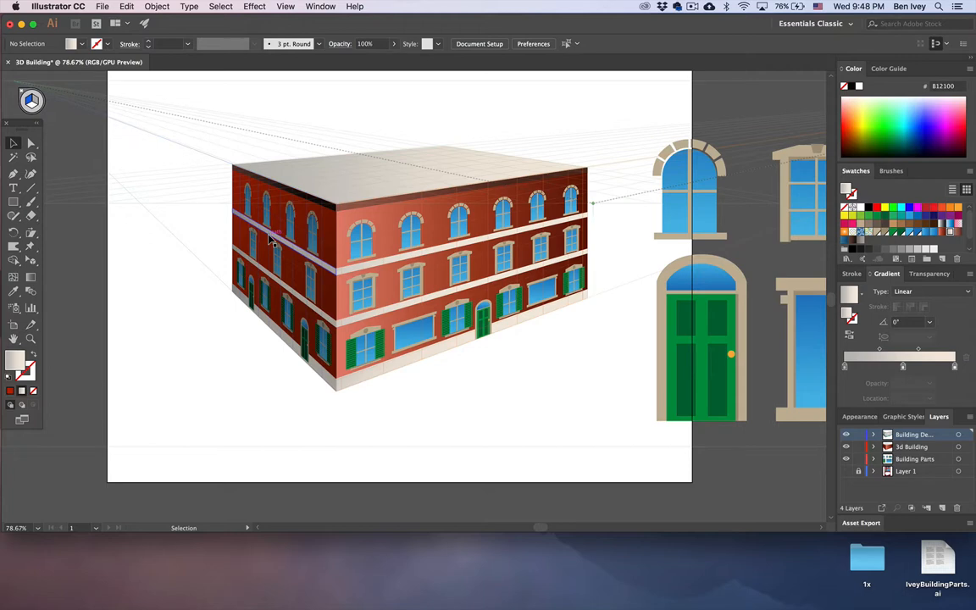
Step: Hide the perspective grid and the Building Parts layer
{"action": "scroll", "coordinate": [269, 240], "scroll_direction": "up", "scroll_amount": 3}
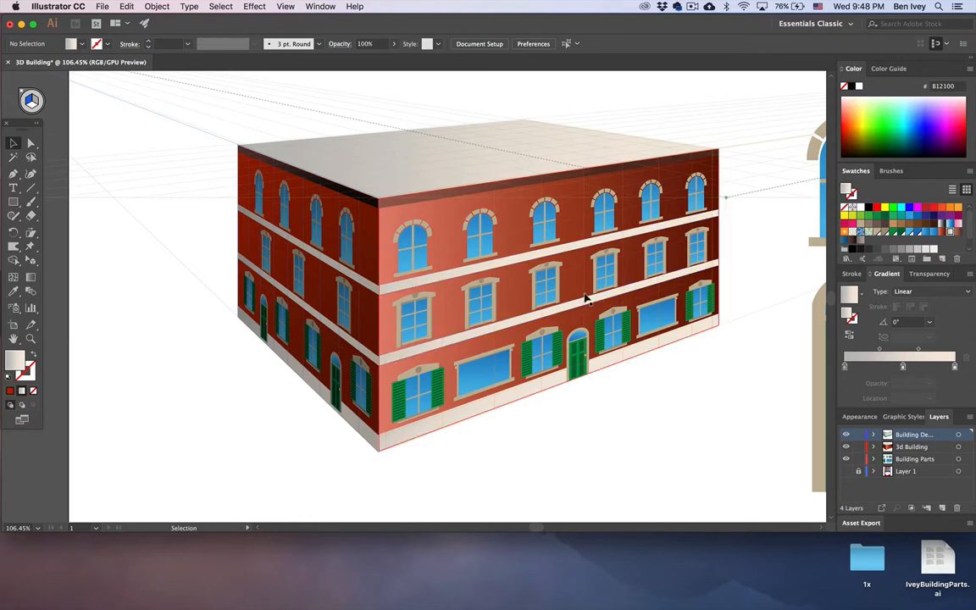
{"action": "key", "text": "super"}
{"action": "key", "text": "super+shift+i"}
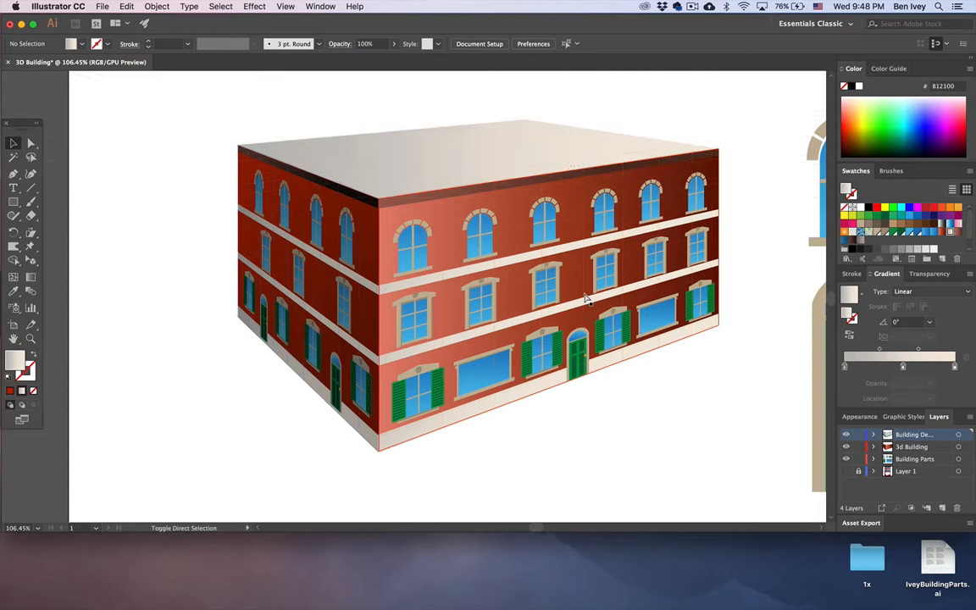
{"action": "scroll", "coordinate": [585, 299], "scroll_direction": "down", "scroll_amount": 5}
{"action": "scroll", "coordinate": [586, 298], "scroll_direction": "right", "scroll_amount": 5}
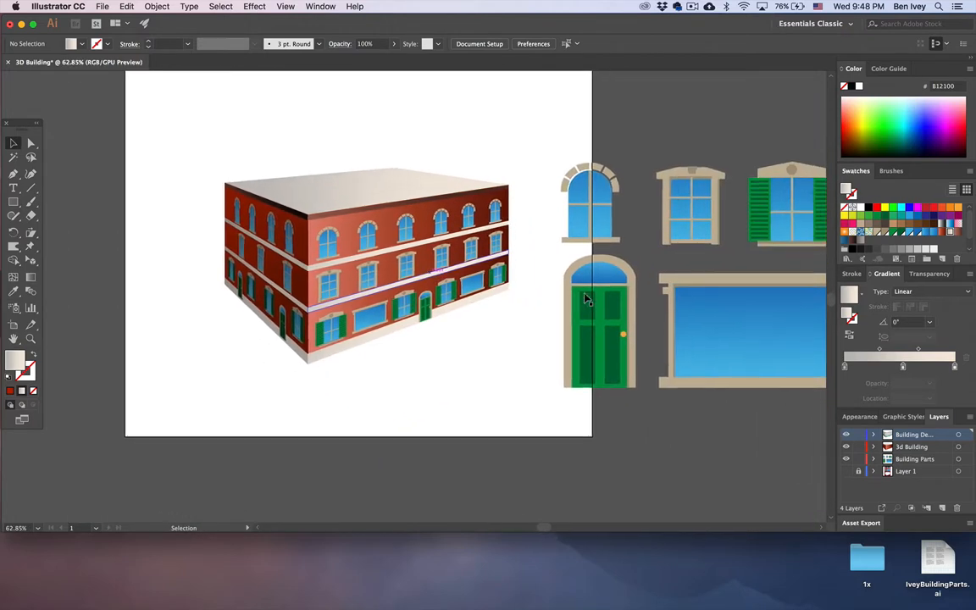
{"action": "left_click", "coordinate": [845, 459]}
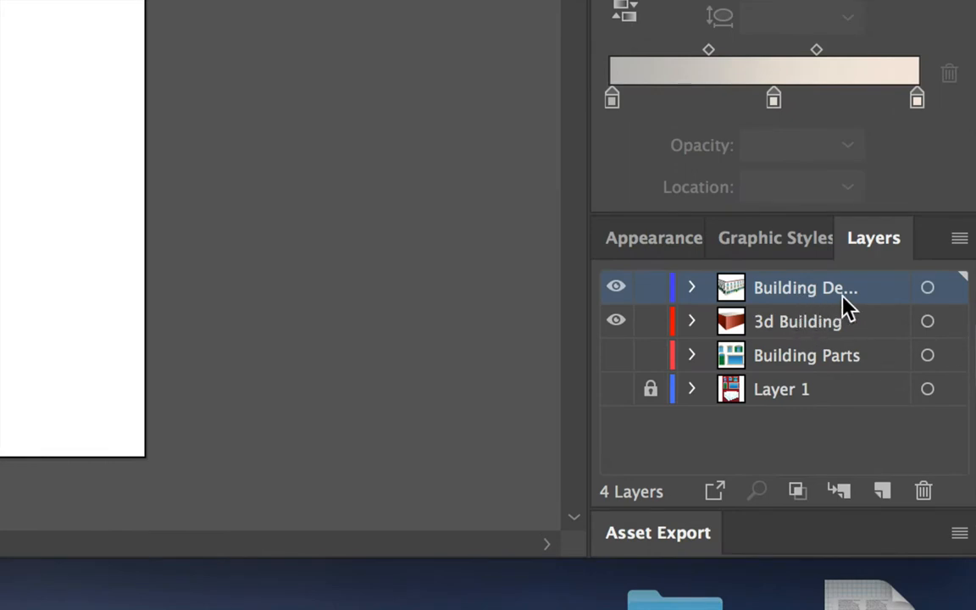
Step: Merge the building details layer and the 3d Building layer into one layer
{"action": "left_click", "coordinate": [824, 327], "text": "shift"}
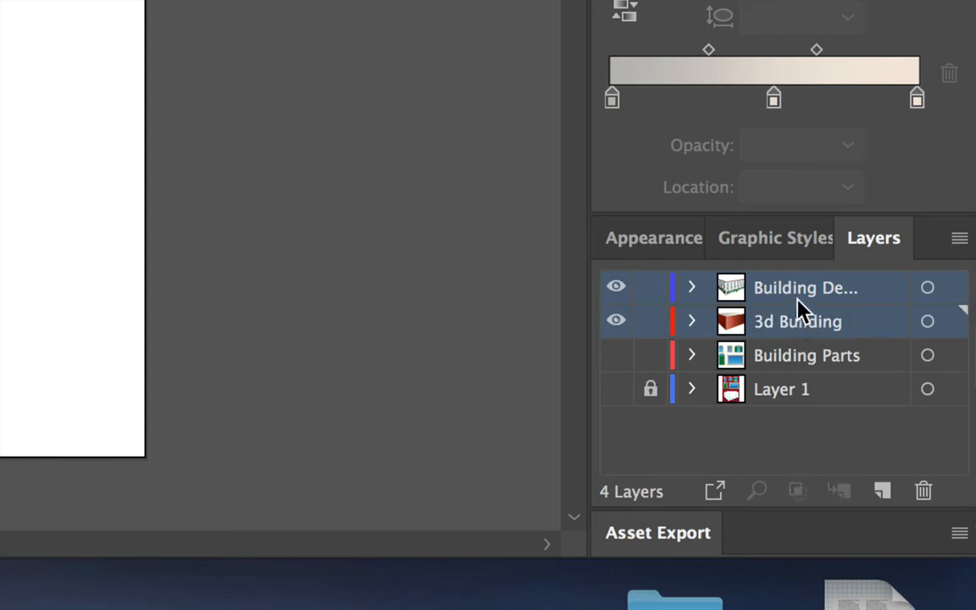
{"action": "left_click", "coordinate": [956, 243]}
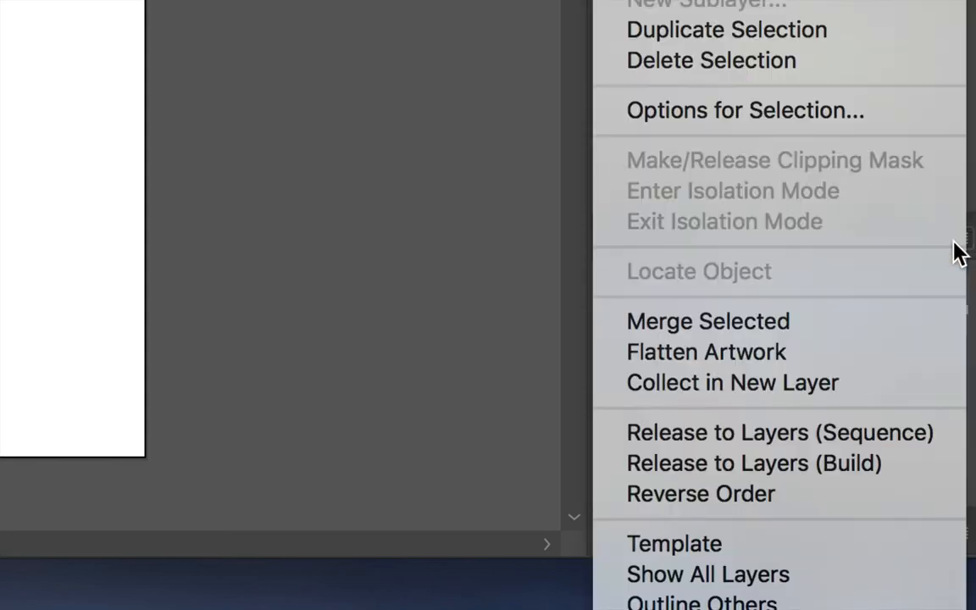
{"action": "left_click", "coordinate": [780, 329]}
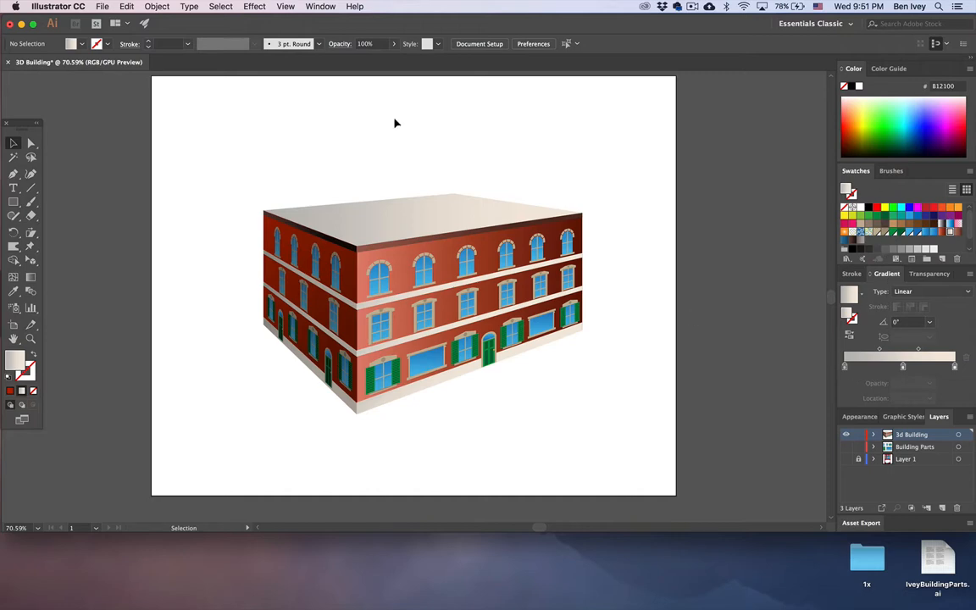
Step: Show the document's symbols and load the symbol library Tree And Bush Set.ai from the 3D Building folder on the Desktop
{"action": "left_click", "coordinate": [327, 5]}
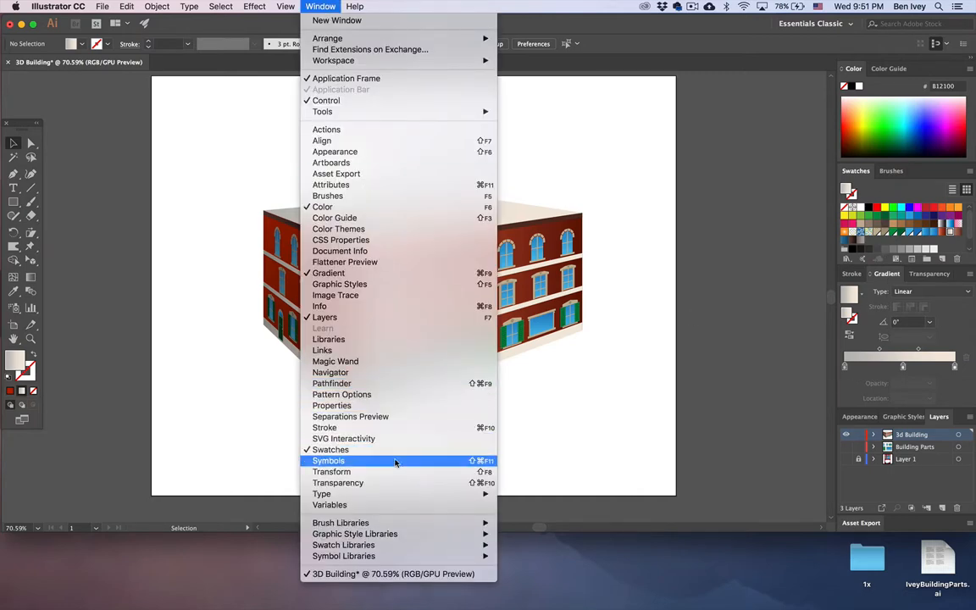
{"action": "left_click", "coordinate": [396, 461]}
{"action": "left_click_drag", "start_coordinate": [416, 116], "coordinate": [769, 138]}
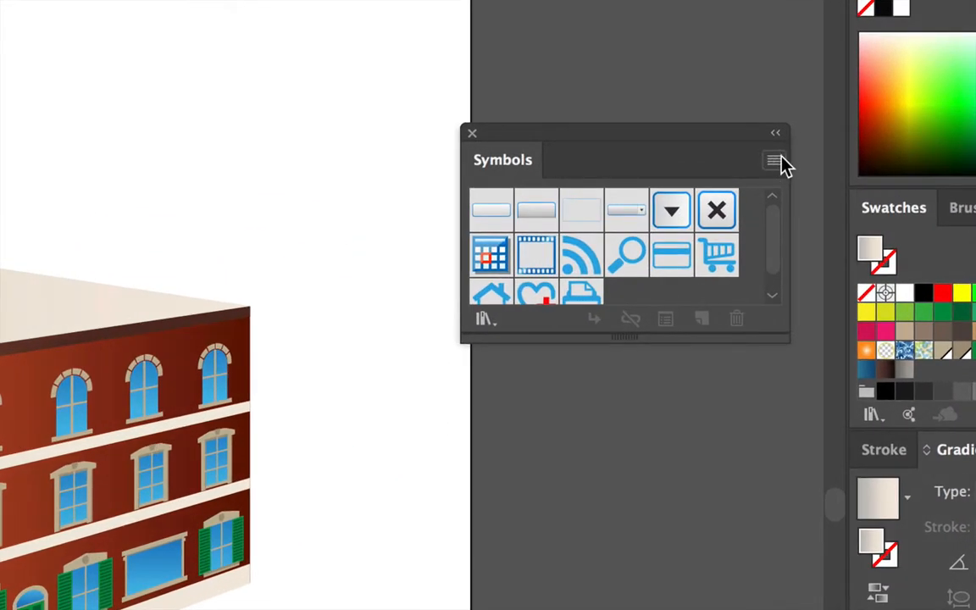
{"action": "left_click", "coordinate": [773, 161]}
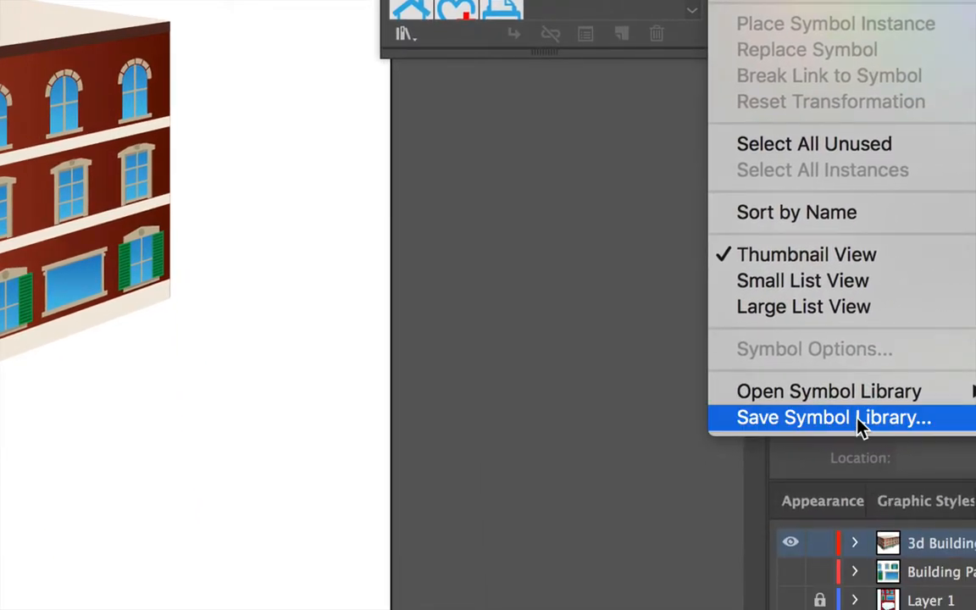
{"action": "mouse_move", "coordinate": [858, 396]}
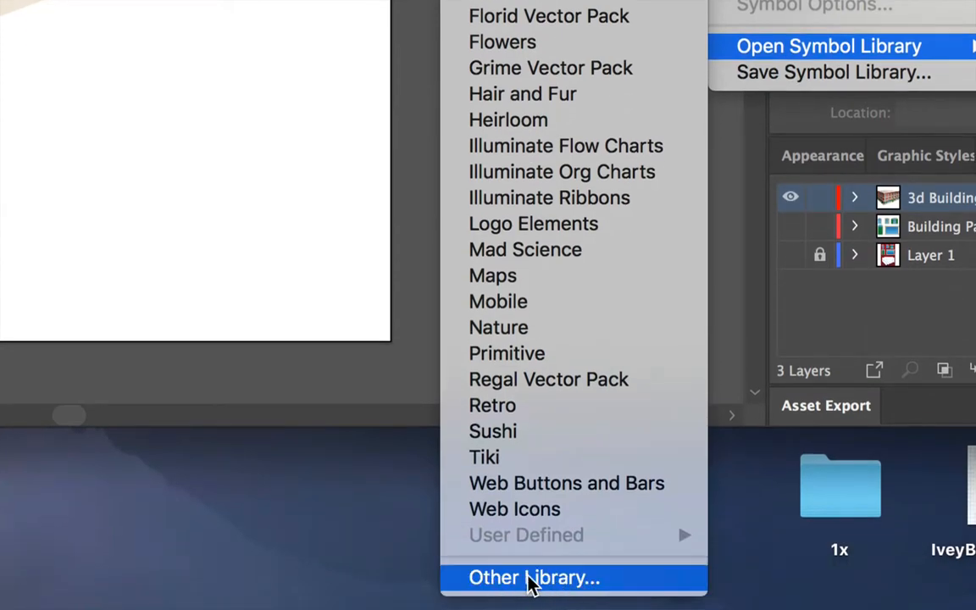
{"action": "left_click", "coordinate": [530, 580]}
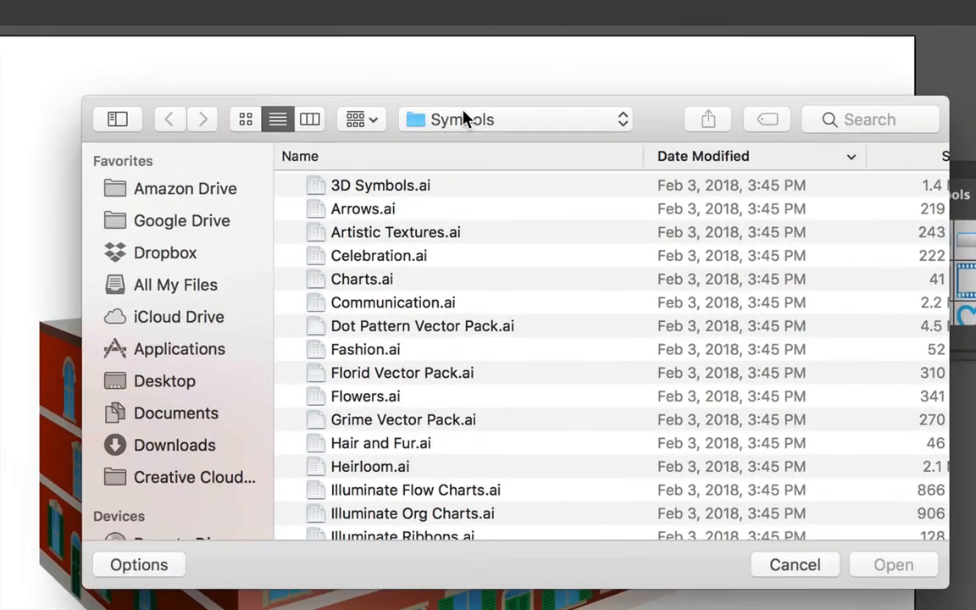
{"action": "left_click", "coordinate": [152, 386]}
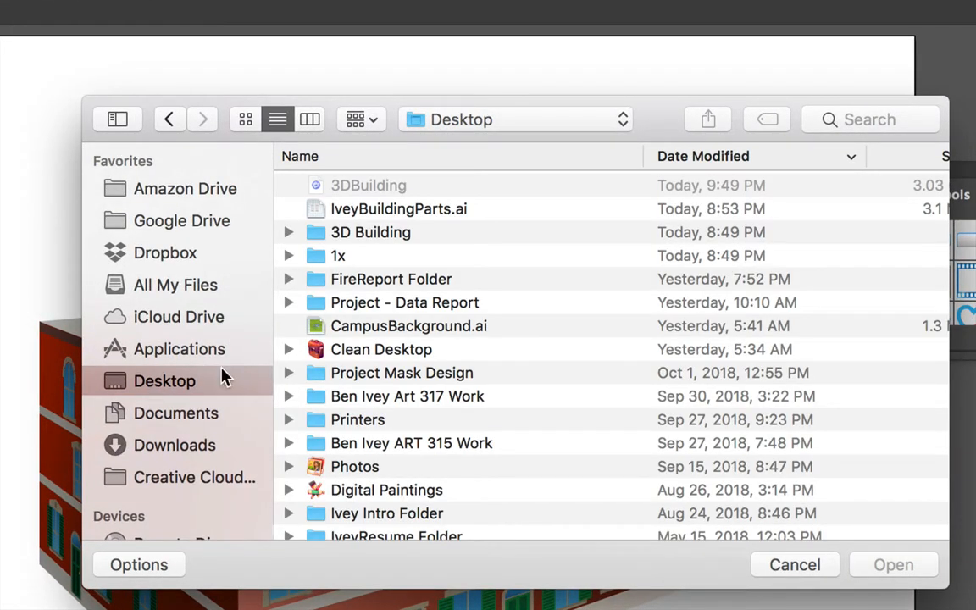
{"action": "double_click", "coordinate": [347, 232]}
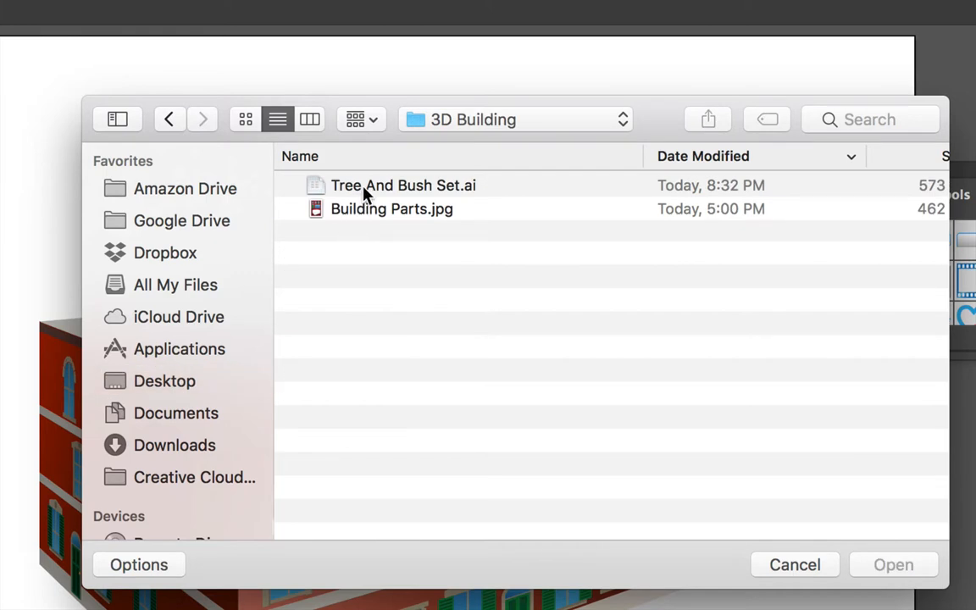
{"action": "left_click", "coordinate": [343, 190]}
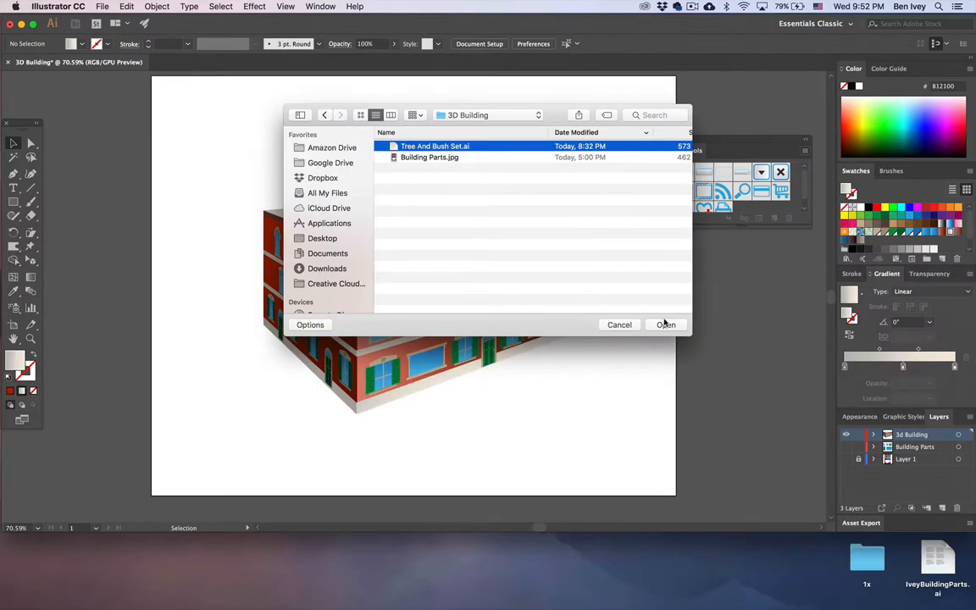
{"action": "left_click", "coordinate": [893, 564]}
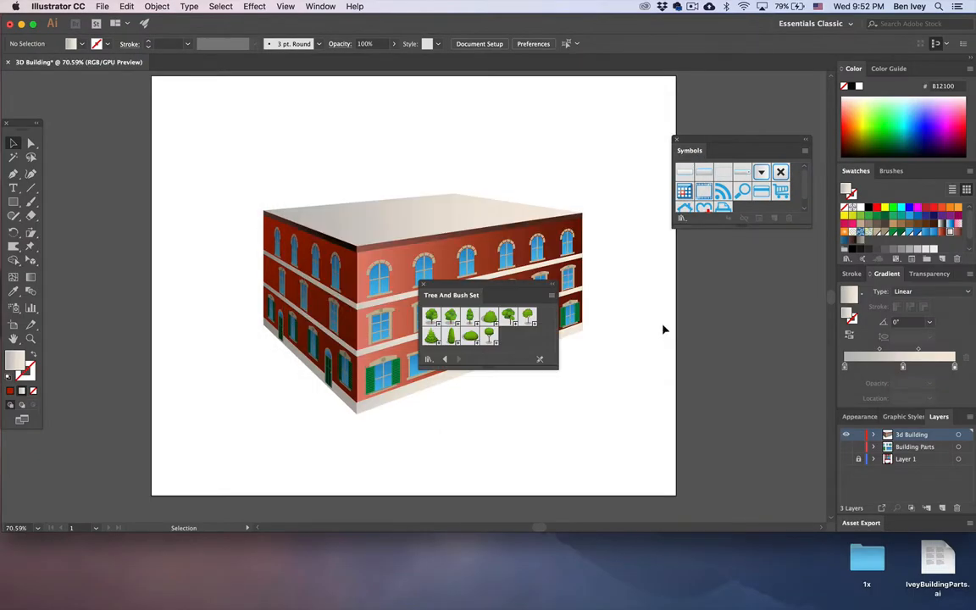
Step: Close the Symbols panel and place the first Tree And Bush Set tree just beyond the right end of the building
{"action": "left_click_drag", "start_coordinate": [484, 288], "coordinate": [598, 152]}
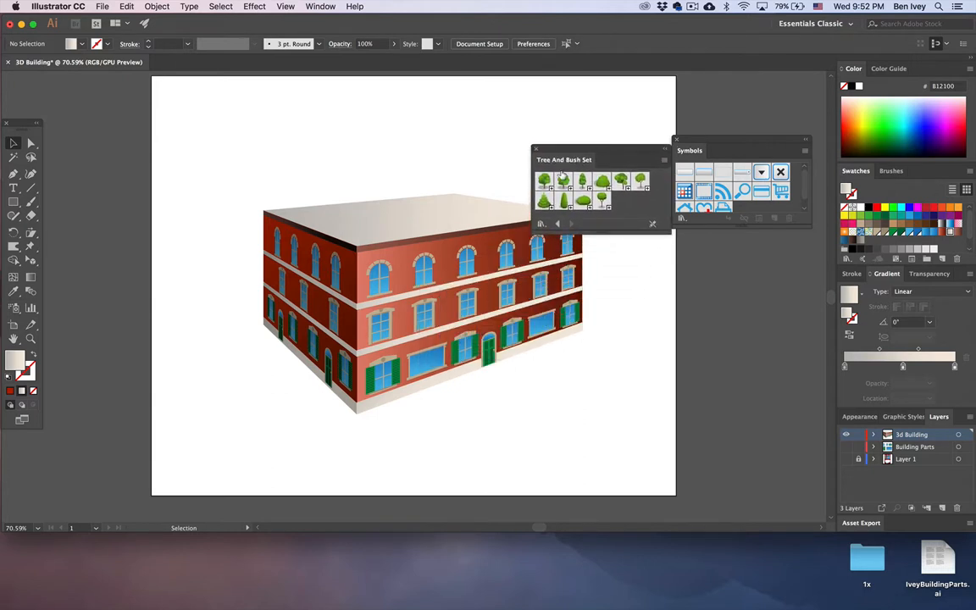
{"action": "left_click", "coordinate": [678, 138]}
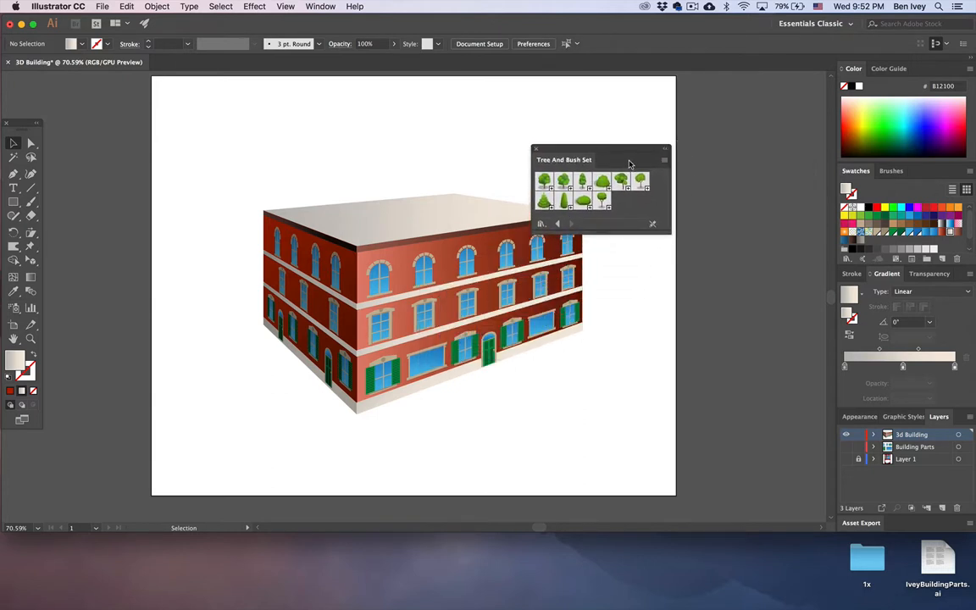
{"action": "left_click_drag", "start_coordinate": [630, 164], "coordinate": [736, 152]}
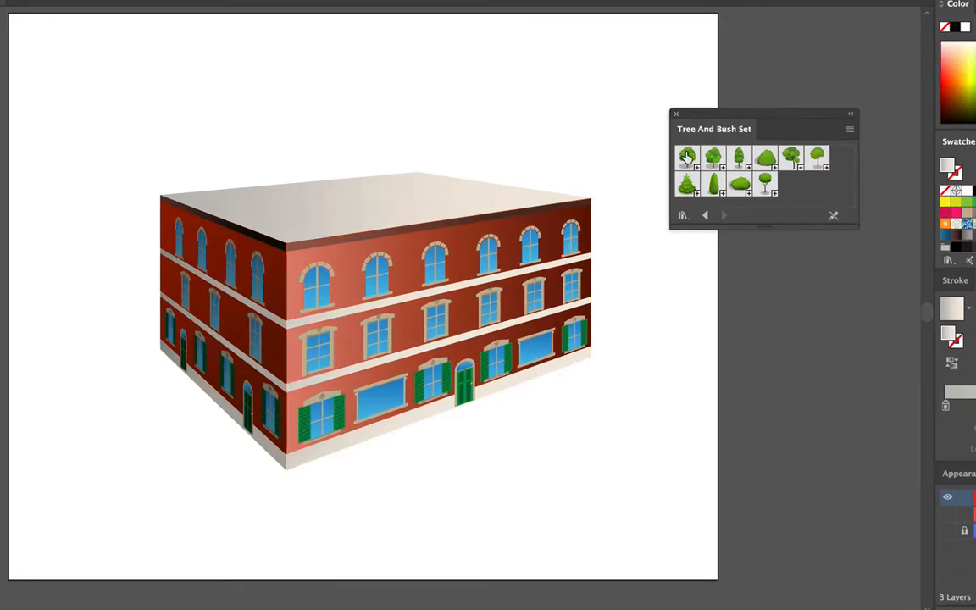
{"action": "left_click_drag", "start_coordinate": [658, 180], "coordinate": [653, 326]}
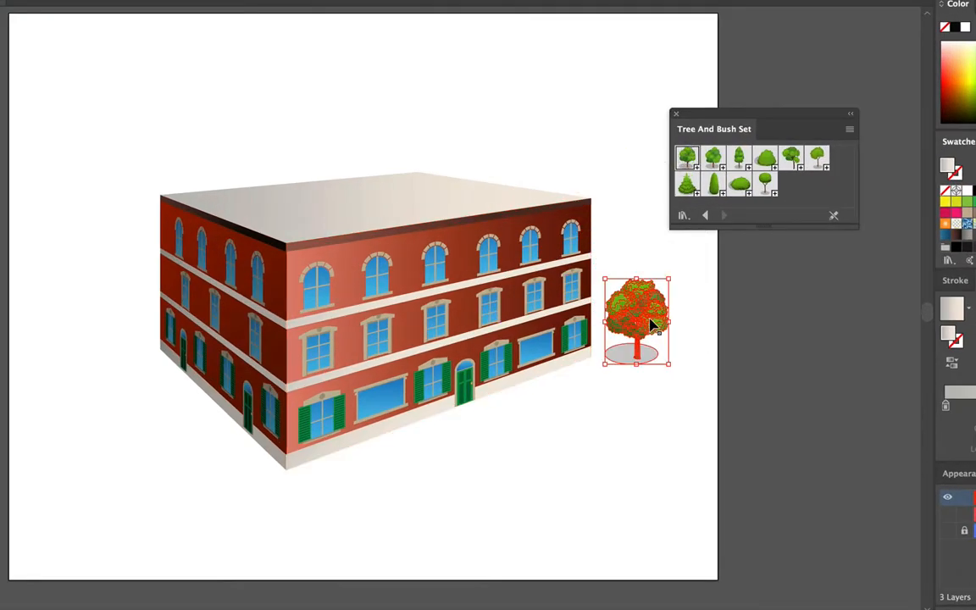
Step: Draw a rectangle about 1278 by 1031 px covering the whole artboard and send it behind the building and tree
{"action": "scroll", "coordinate": [652, 326], "scroll_direction": "down", "scroll_amount": 3}
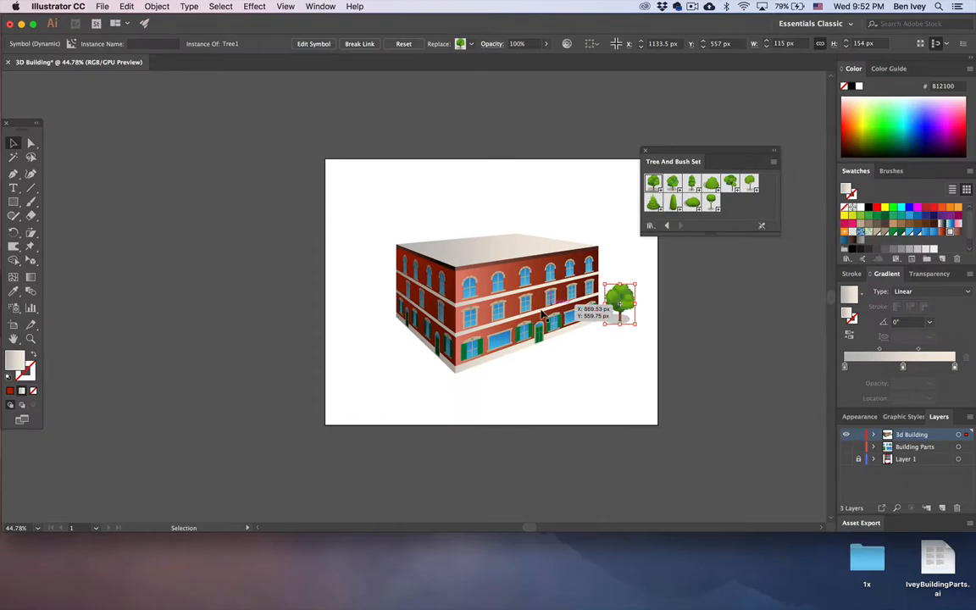
{"action": "scroll", "coordinate": [543, 310], "scroll_direction": "up", "scroll_amount": 3}
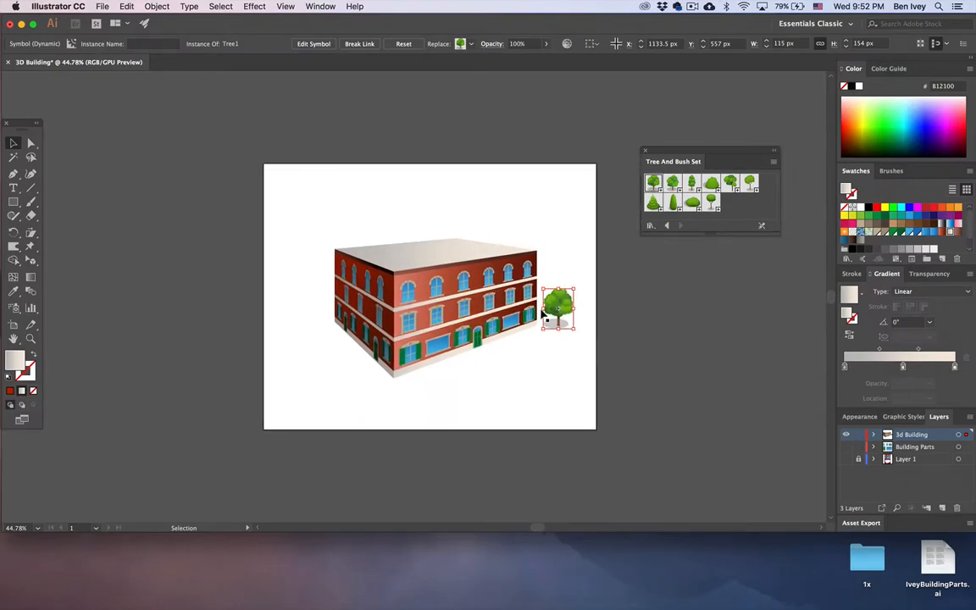
{"action": "left_click_drag", "start_coordinate": [615, 328], "coordinate": [627, 317]}
{"action": "left_click", "coordinate": [14, 202]}
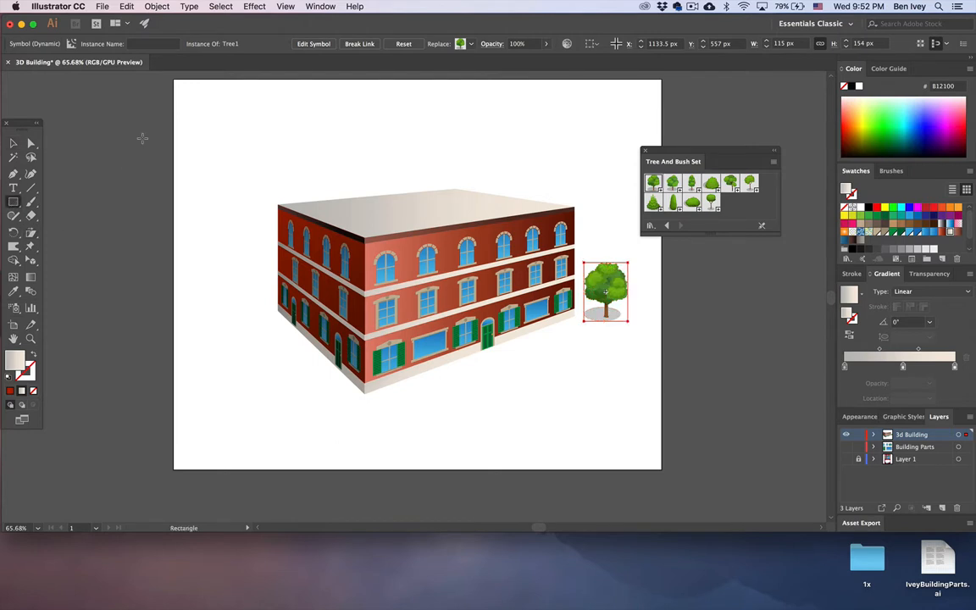
{"action": "left_click_drag", "start_coordinate": [157, 72], "coordinate": [662, 471]}
{"action": "key", "text": "super+shift+bracketleft"}
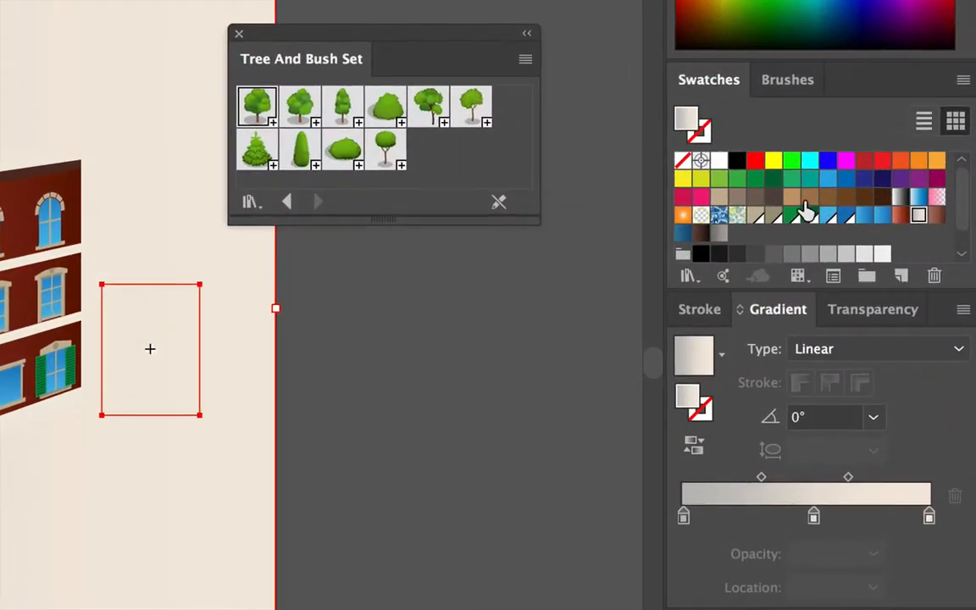
Step: Remove the middle stop of the background rectangle's gradient and set its end stops to yellow-green D9E021 and green 8CC63F
{"action": "left_click_drag", "start_coordinate": [814, 519], "coordinate": [789, 552]}
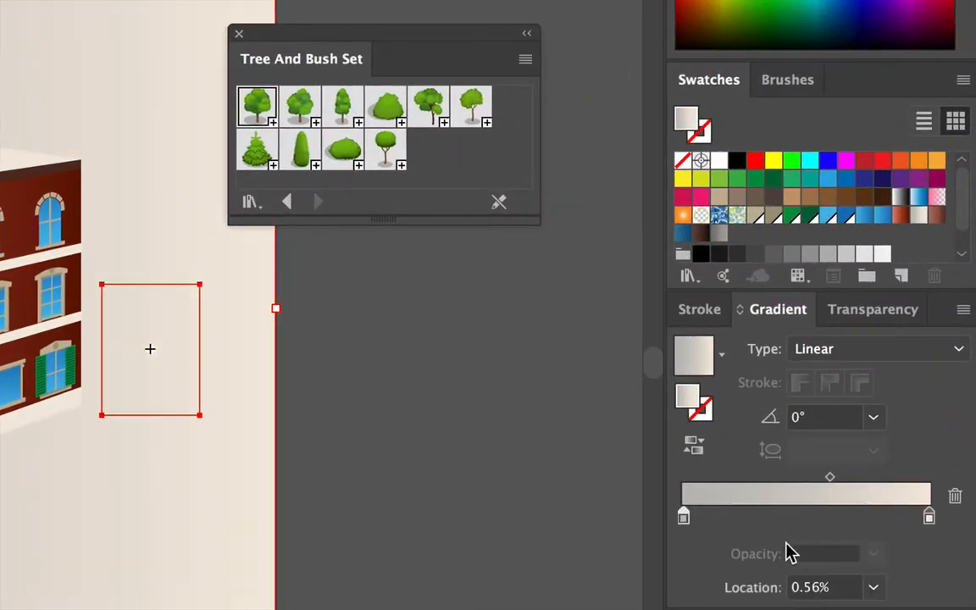
{"action": "double_click", "coordinate": [684, 517]}
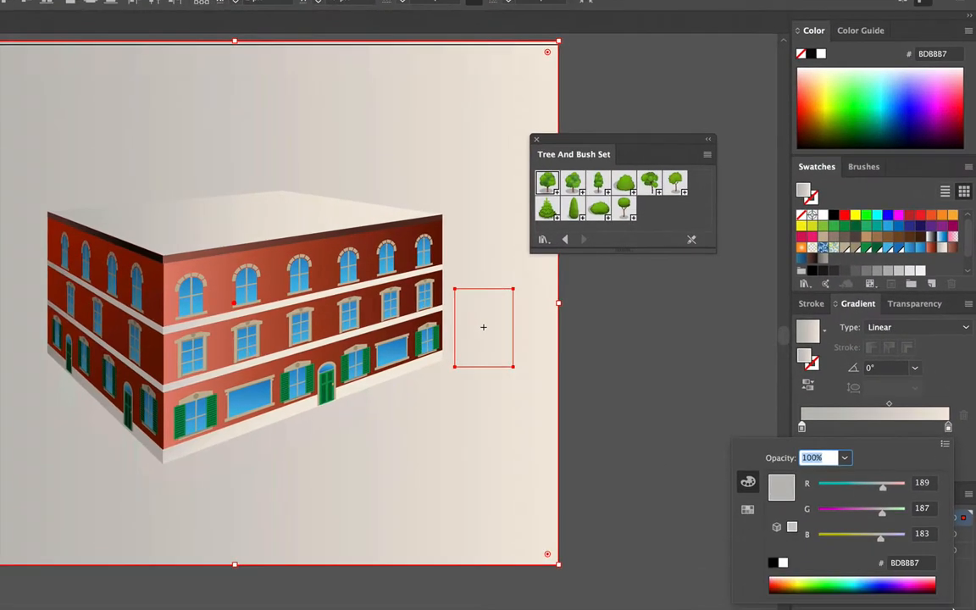
{"action": "left_click", "coordinate": [746, 503]}
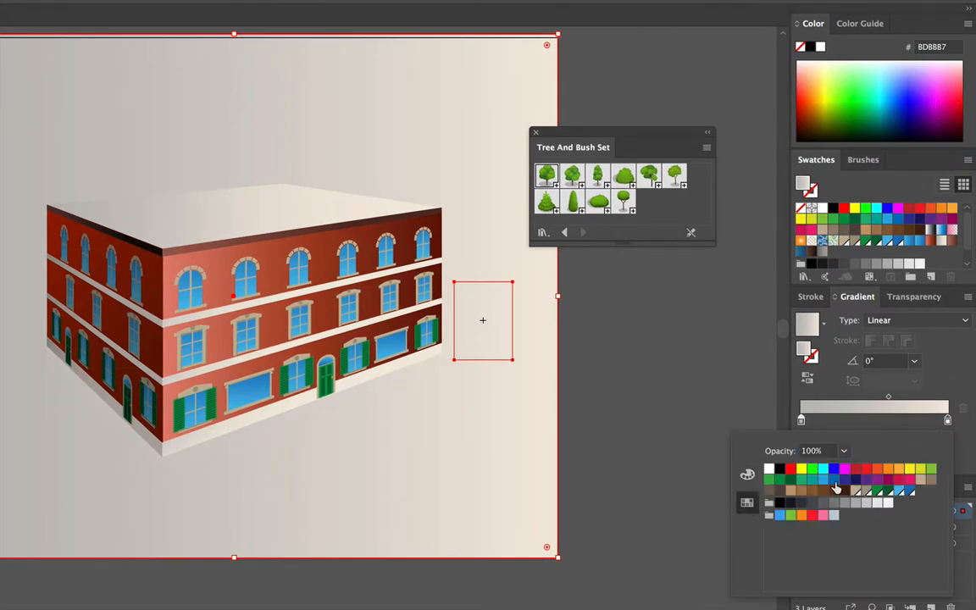
{"action": "left_click", "coordinate": [921, 472]}
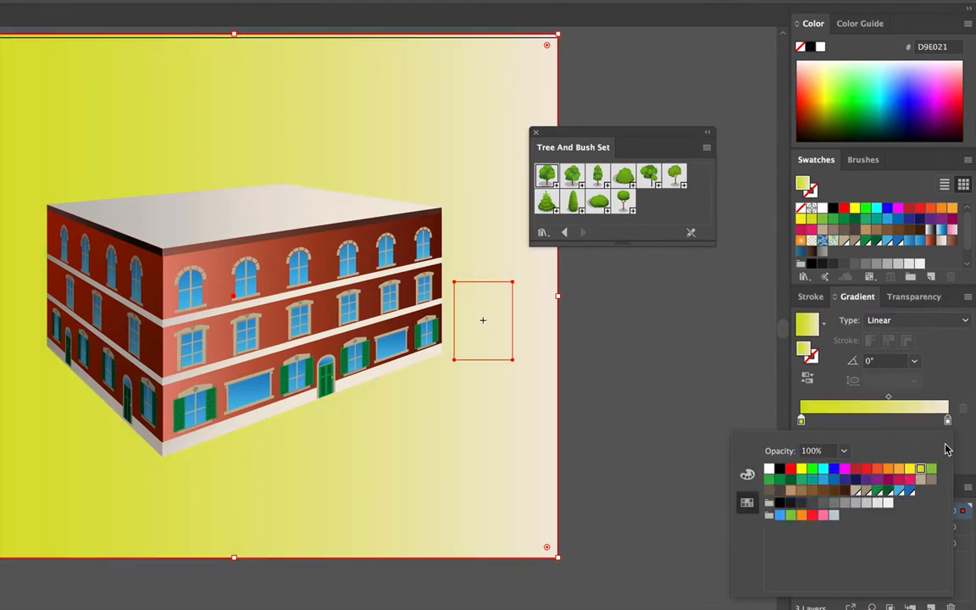
{"action": "double_click", "coordinate": [949, 421]}
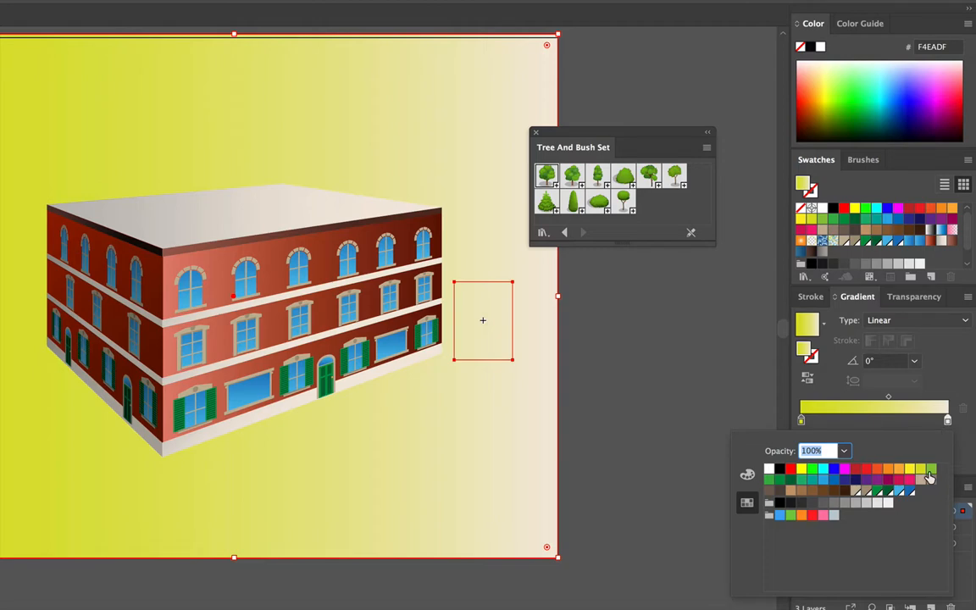
{"action": "left_click", "coordinate": [931, 469]}
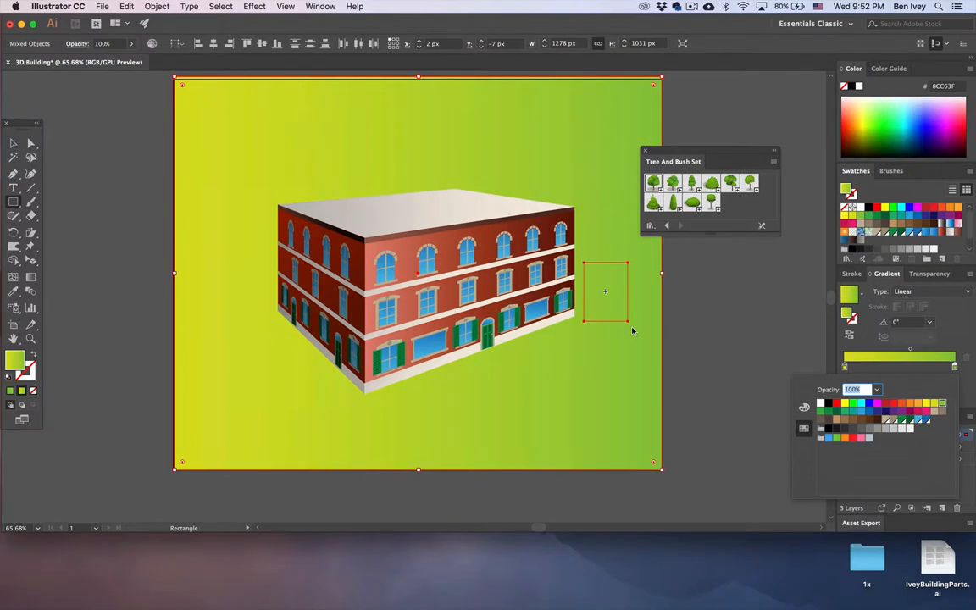
Step: Redirect the background gradient vertically at -90°, running from the upper edge of the artboard down to the building's roof
{"action": "type", "text": "0"}
{"action": "left_click", "coordinate": [124, 273]}
{"action": "key", "text": "g"}
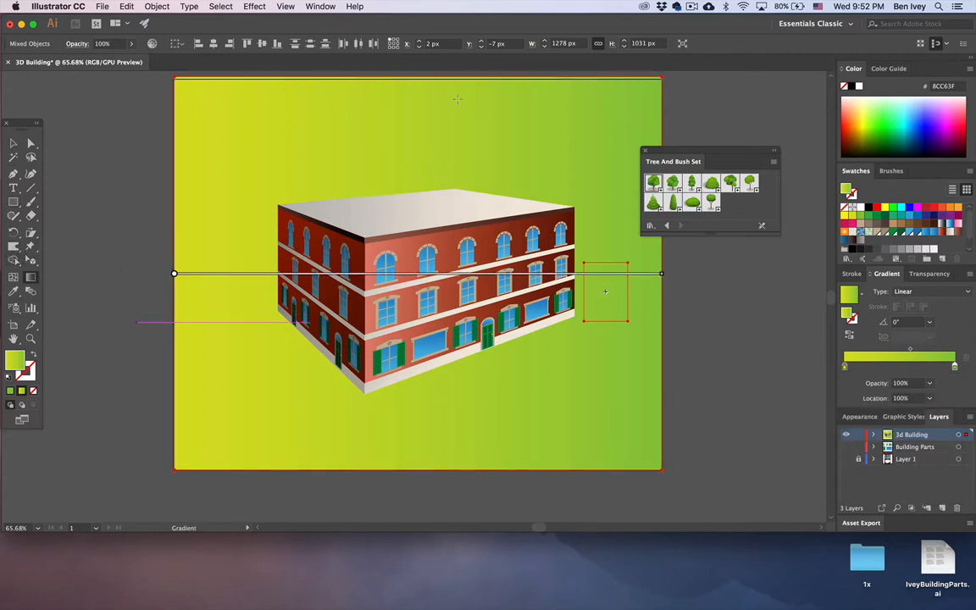
{"action": "left_click_drag", "start_coordinate": [425, 102], "coordinate": [425, 217]}
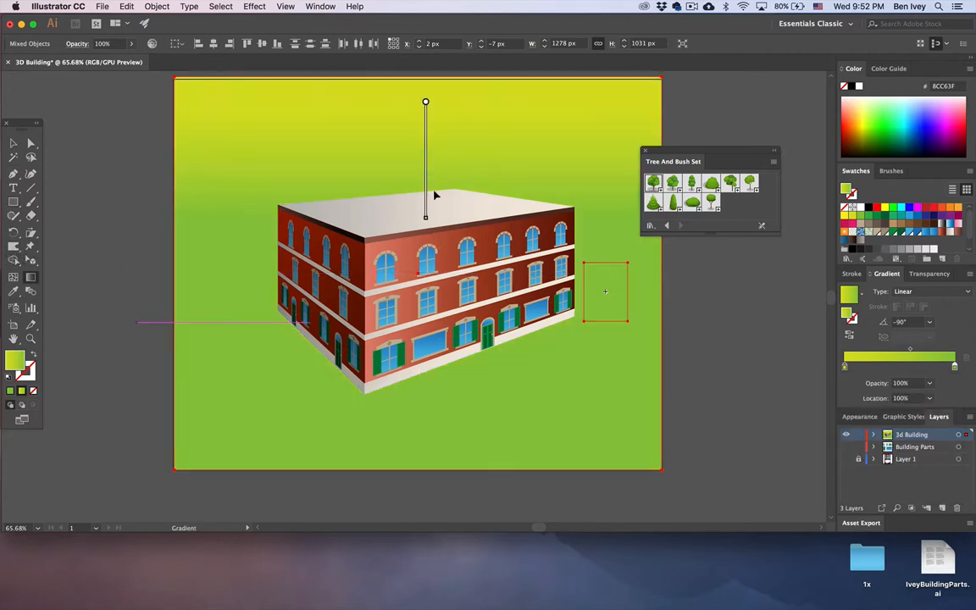
{"action": "left_click_drag", "start_coordinate": [390, 108], "coordinate": [391, 385]}
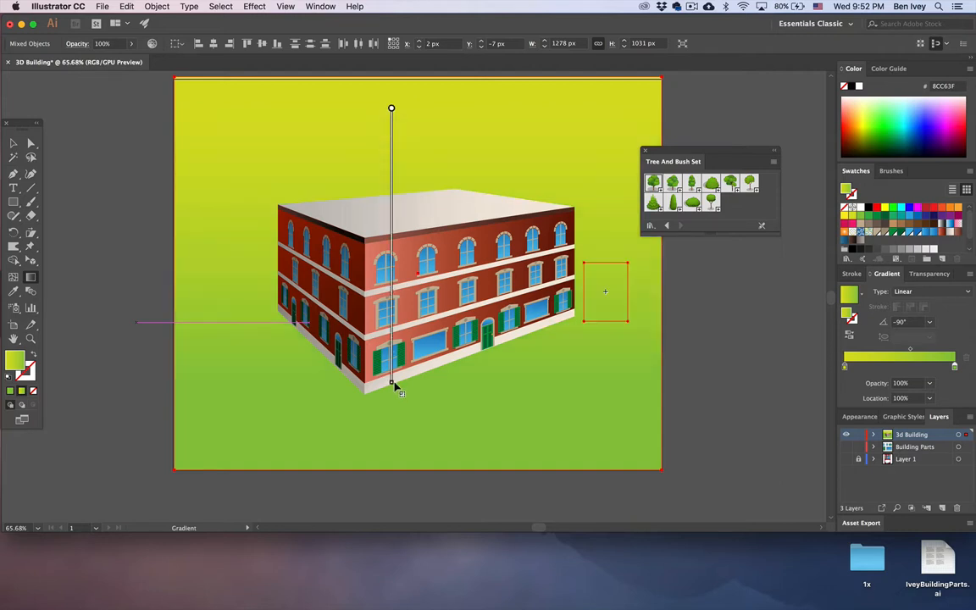
{"action": "left_click_drag", "start_coordinate": [363, 84], "coordinate": [363, 207]}
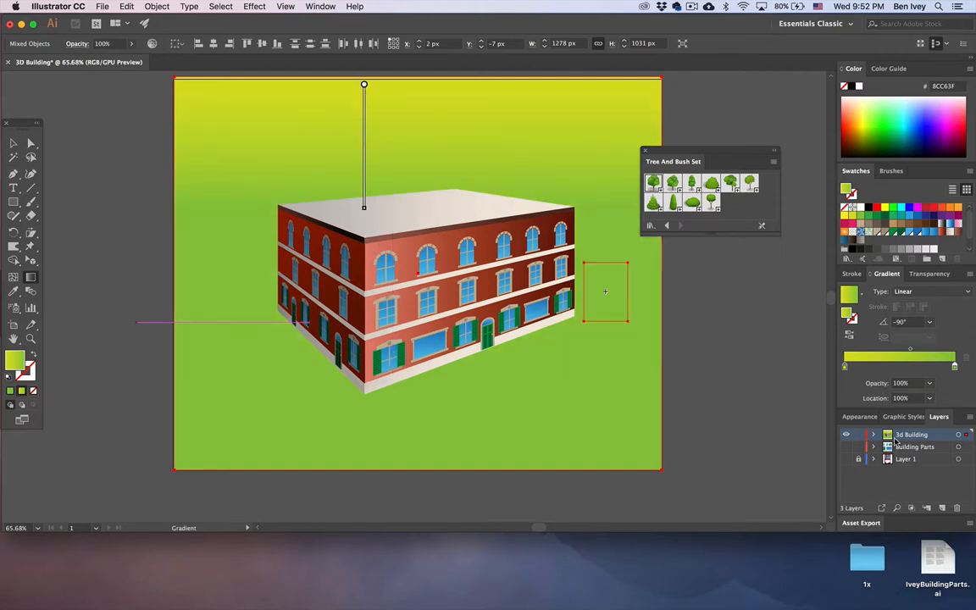
Step: Recolor the background gradient's start stop to 8CC63F and its end stop to the darker green 39B54A, and deselect everything
{"action": "double_click", "coordinate": [845, 366]}
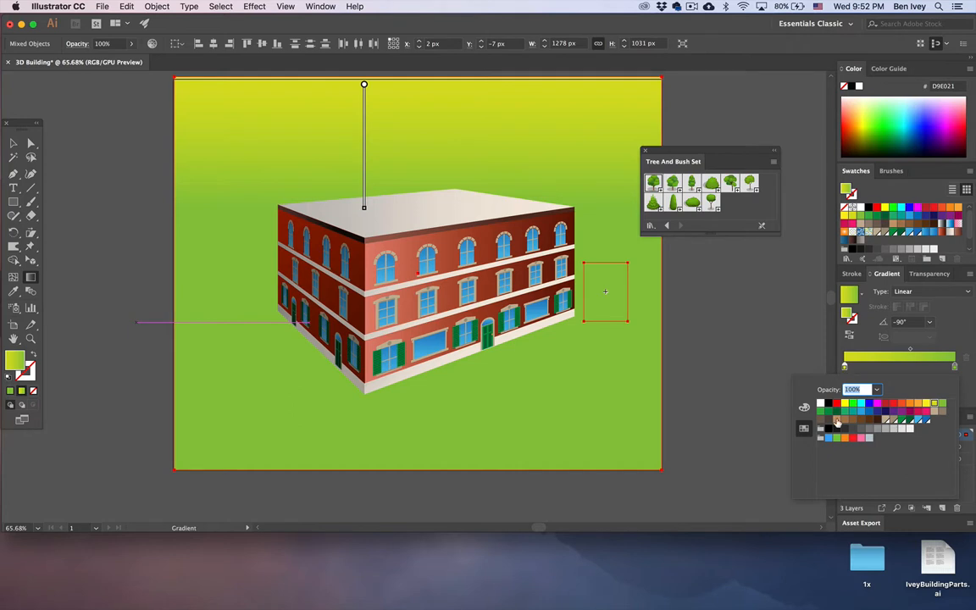
{"action": "left_click", "coordinate": [934, 405]}
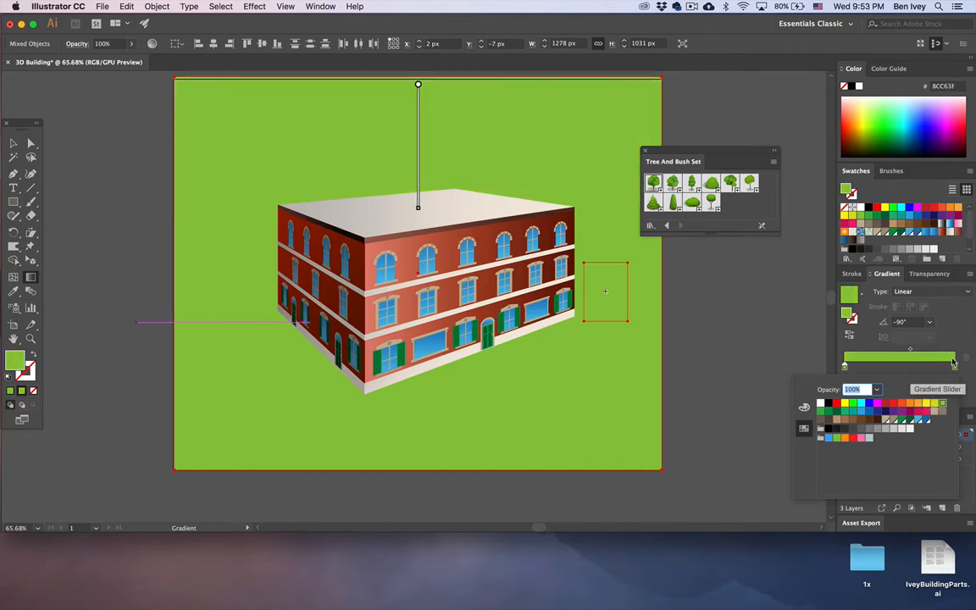
{"action": "double_click", "coordinate": [953, 368]}
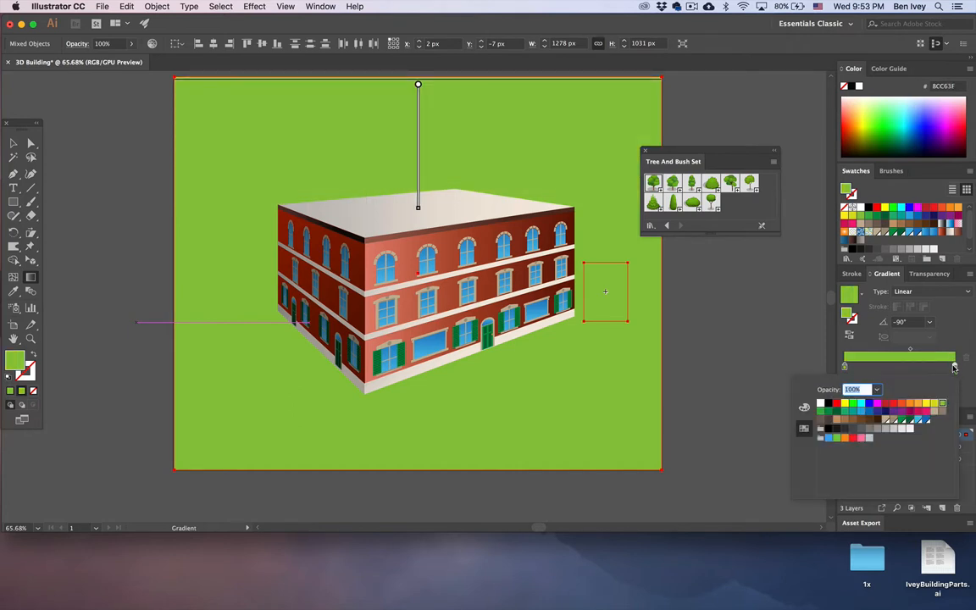
{"action": "left_click", "coordinate": [821, 414]}
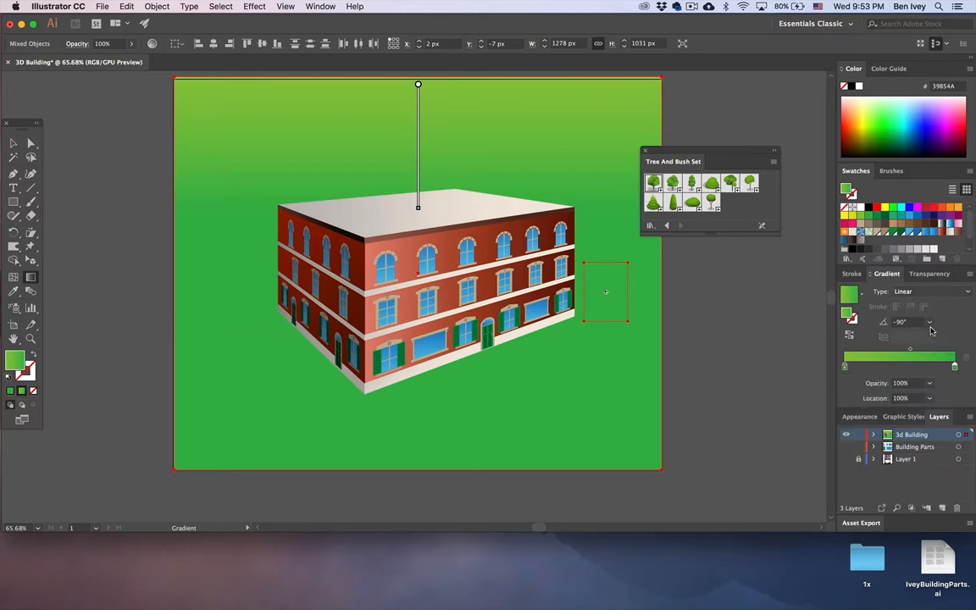
{"action": "left_click", "coordinate": [12, 144]}
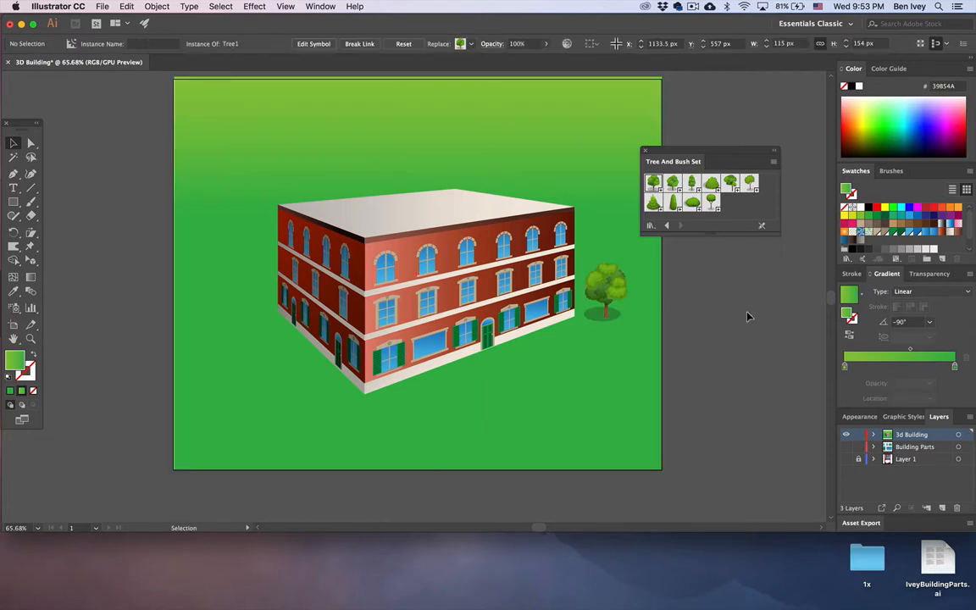
Step: Place the Tree4 symbol in front of the building's near corner, enlarge it to about 177 by 218 px and deselect it
{"action": "scroll", "coordinate": [728, 322], "scroll_direction": "left", "scroll_amount": 1}
{"action": "scroll", "coordinate": [712, 332], "scroll_direction": "up", "scroll_amount": 3}
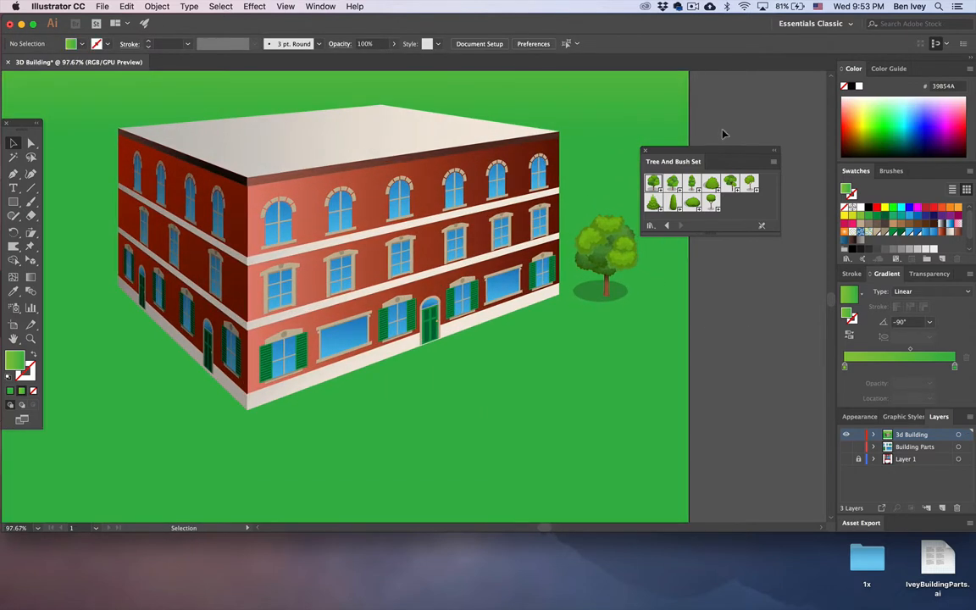
{"action": "left_click_drag", "start_coordinate": [728, 186], "coordinate": [549, 322]}
{"action": "left_click_drag", "start_coordinate": [583, 283], "coordinate": [262, 370]}
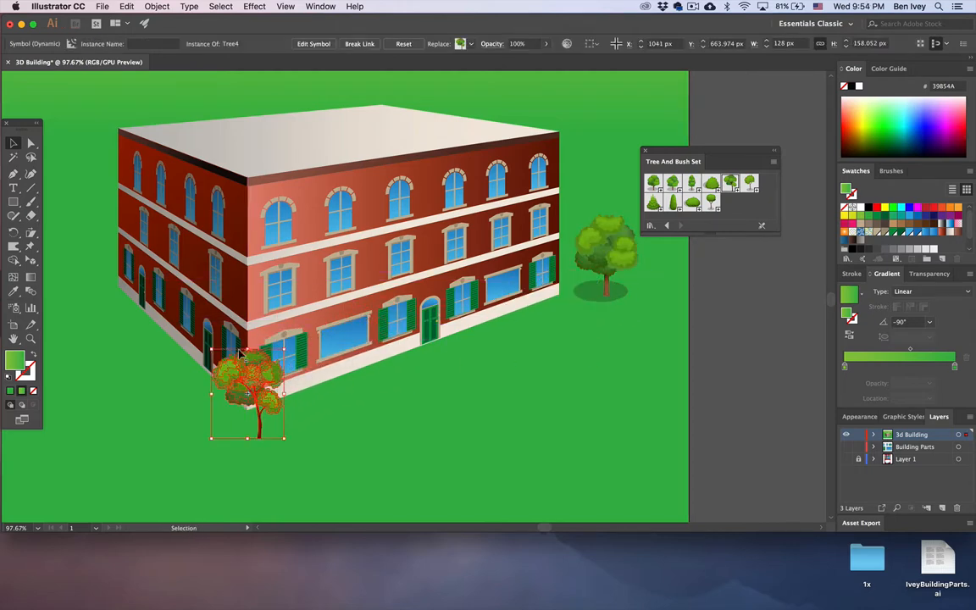
{"action": "left_click_drag", "start_coordinate": [211, 348], "coordinate": [183, 316]}
{"action": "scroll", "coordinate": [218, 341], "scroll_direction": "left", "scroll_amount": 5}
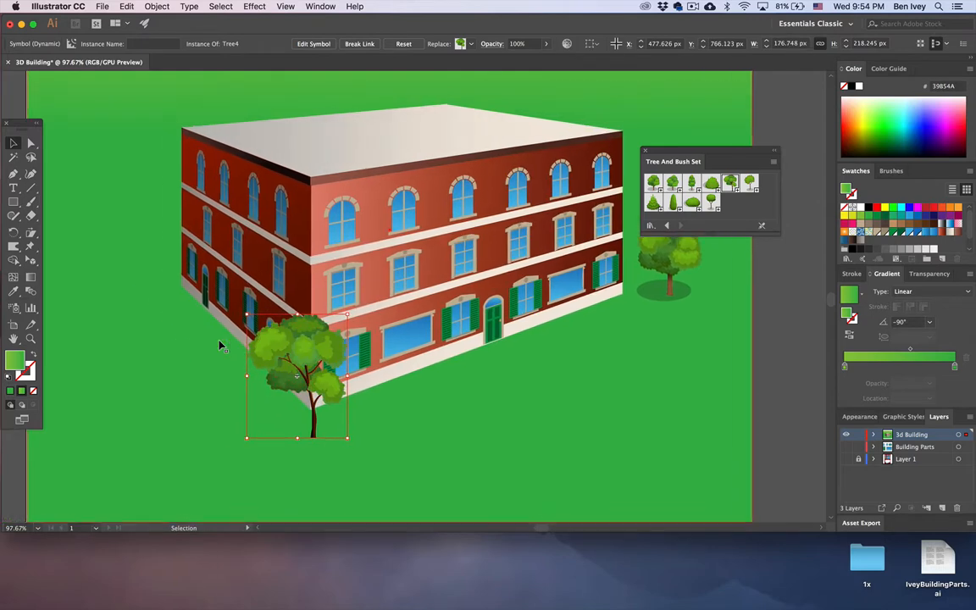
{"action": "scroll", "coordinate": [308, 325], "scroll_direction": "down", "scroll_amount": 3}
{"action": "scroll", "coordinate": [310, 326], "scroll_direction": "left", "scroll_amount": 4}
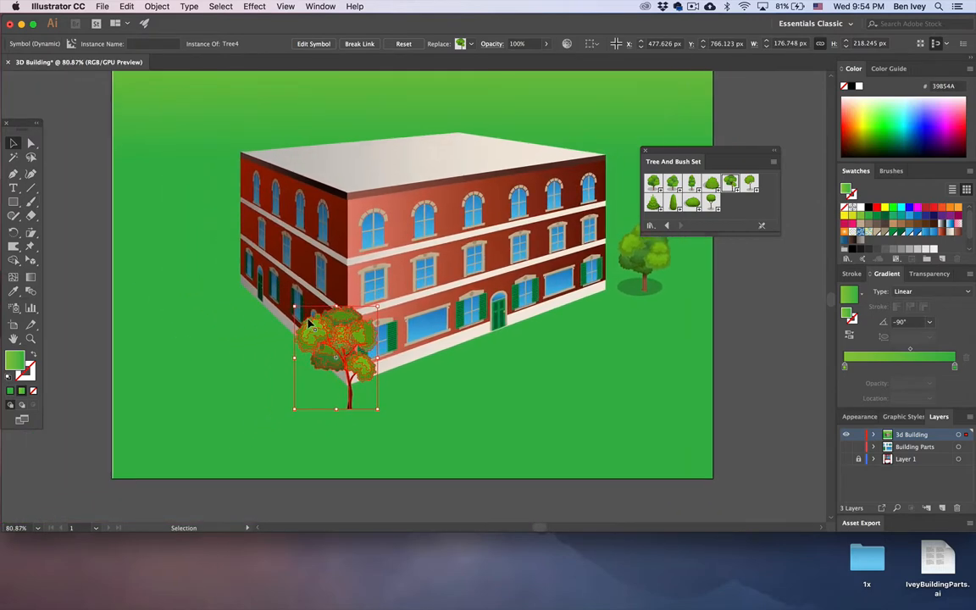
{"action": "left_click", "coordinate": [386, 355]}
{"action": "left_click", "coordinate": [426, 387]}
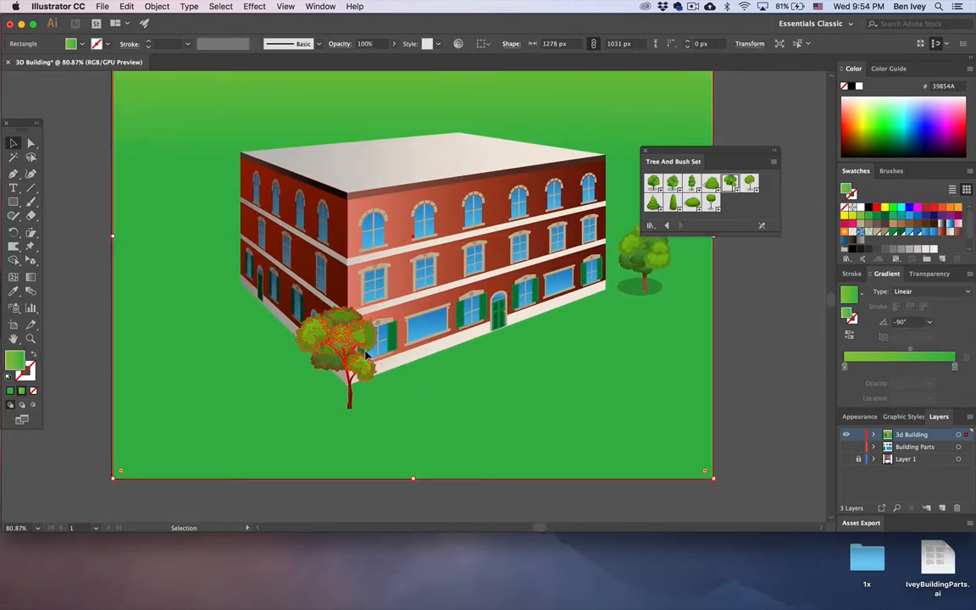
{"action": "key", "text": "super+shift+a"}
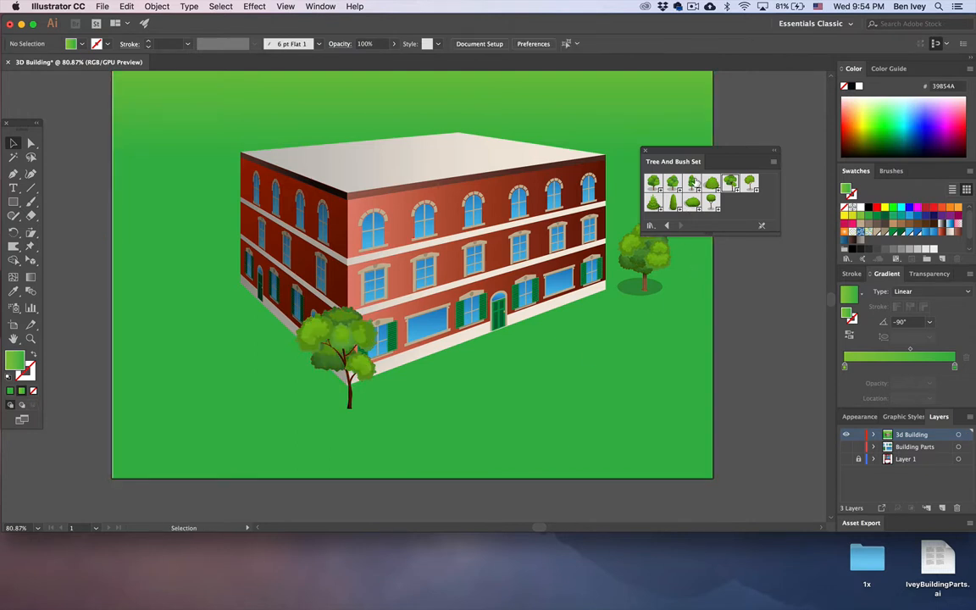
Step: Place the narrow third tree of the Tree And Bush Set beside the far end of the building's left wall
{"action": "left_click_drag", "start_coordinate": [693, 181], "coordinate": [241, 273]}
{"action": "left_click", "coordinate": [223, 246], "text": "shift"}
{"action": "left_click", "coordinate": [222, 248]}
{"action": "left_click", "coordinate": [193, 254]}
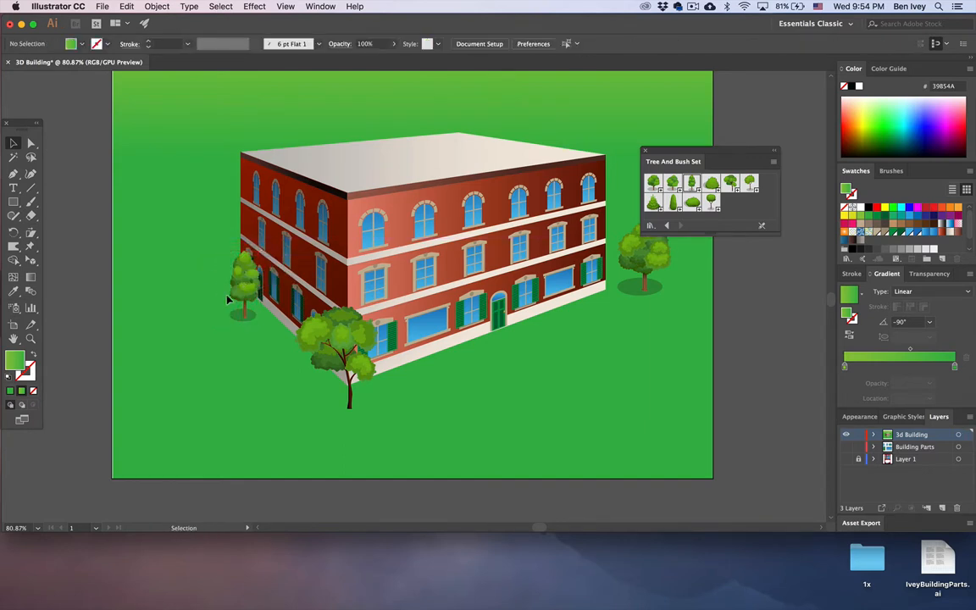
Step: Place the Tree2 symbol beyond the left wall's far end and move the narrow tree slightly forward in front of it
{"action": "left_click", "coordinate": [712, 184]}
{"action": "left_click_drag", "start_coordinate": [671, 183], "coordinate": [219, 233]}
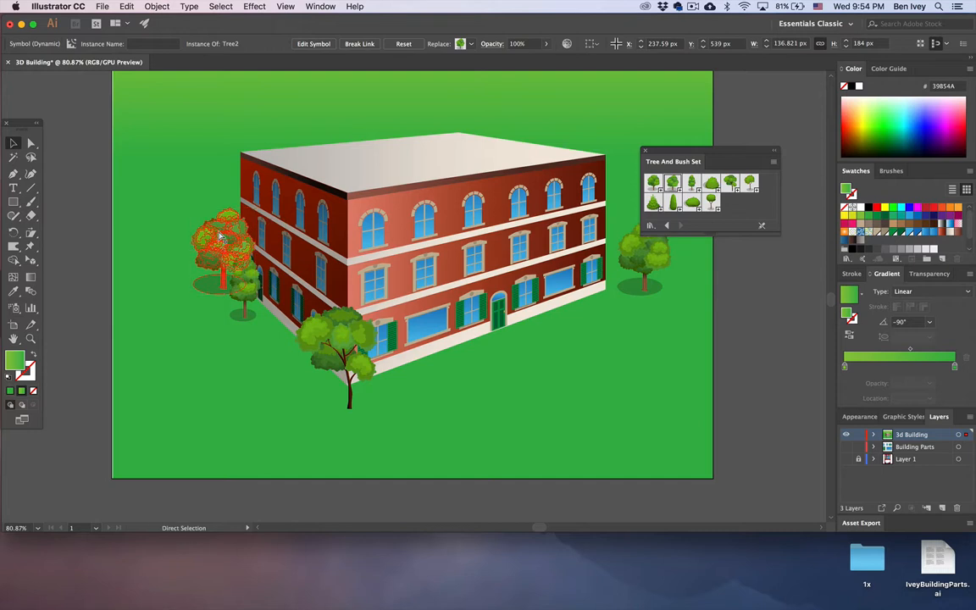
{"action": "left_click", "coordinate": [170, 227]}
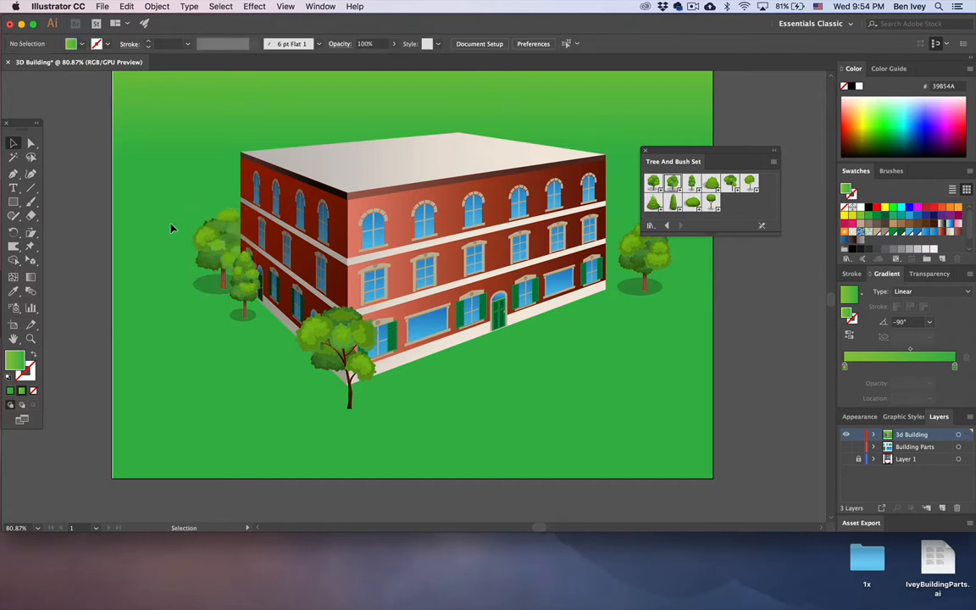
{"action": "left_click_drag", "start_coordinate": [245, 278], "coordinate": [243, 297]}
{"action": "left_click", "coordinate": [180, 286]}
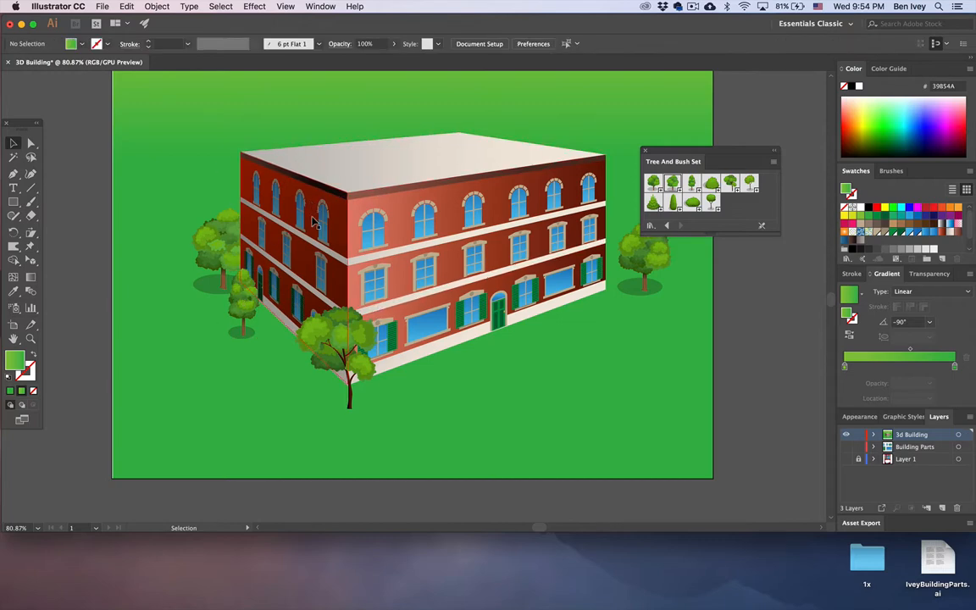
Step: Open the recent file IveyBuildingParts.ai and examine how trees, bushes and a path are arranged around its finished building
{"action": "scroll", "coordinate": [314, 222], "scroll_direction": "right", "scroll_amount": 2}
{"action": "scroll", "coordinate": [313, 222], "scroll_direction": "down", "scroll_amount": 1}
{"action": "left_click", "coordinate": [101, 7]}
{"action": "mouse_move", "coordinate": [116, 56]}
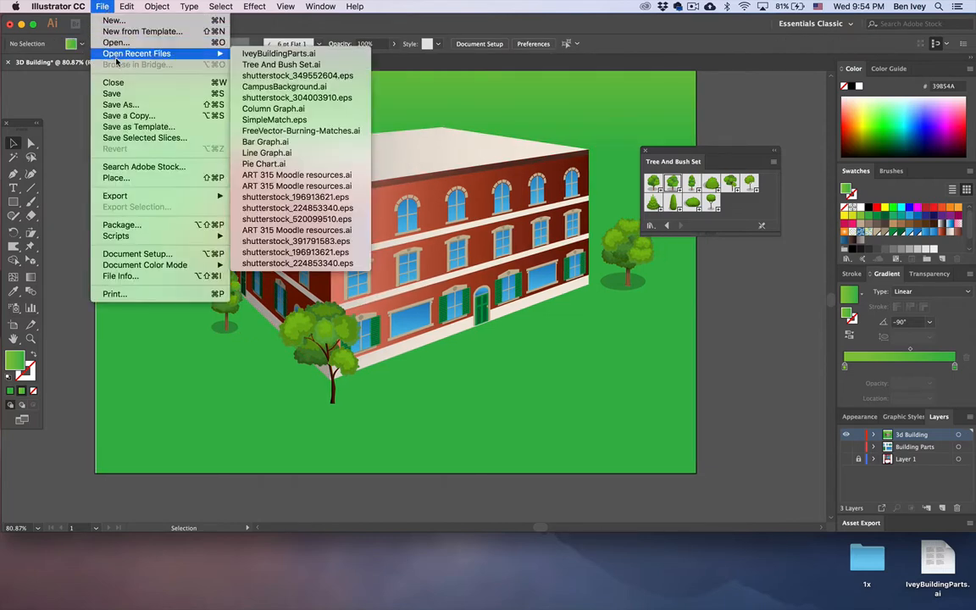
{"action": "left_click", "coordinate": [271, 54]}
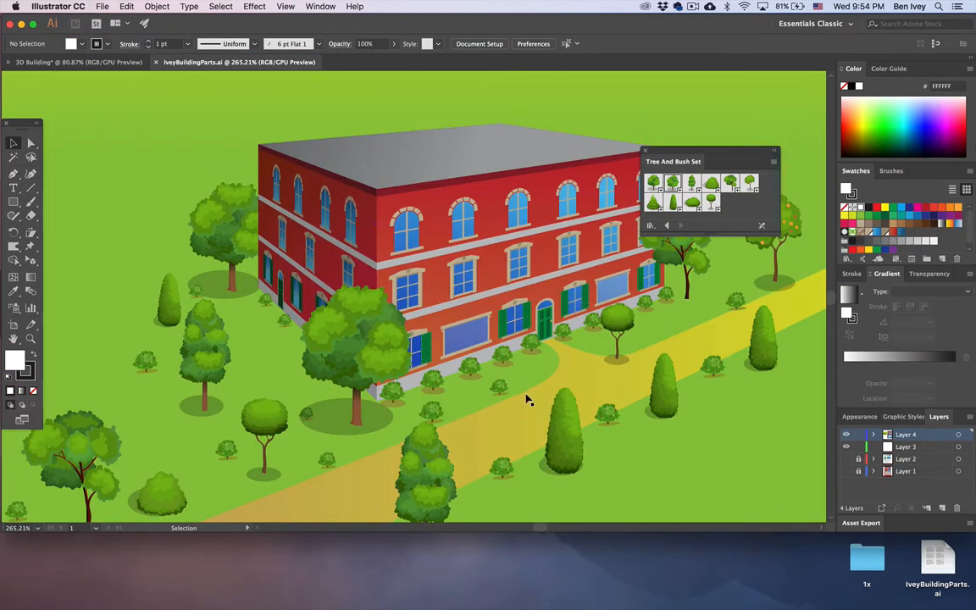
{"action": "scroll", "coordinate": [526, 400], "scroll_direction": "down", "scroll_amount": 3}
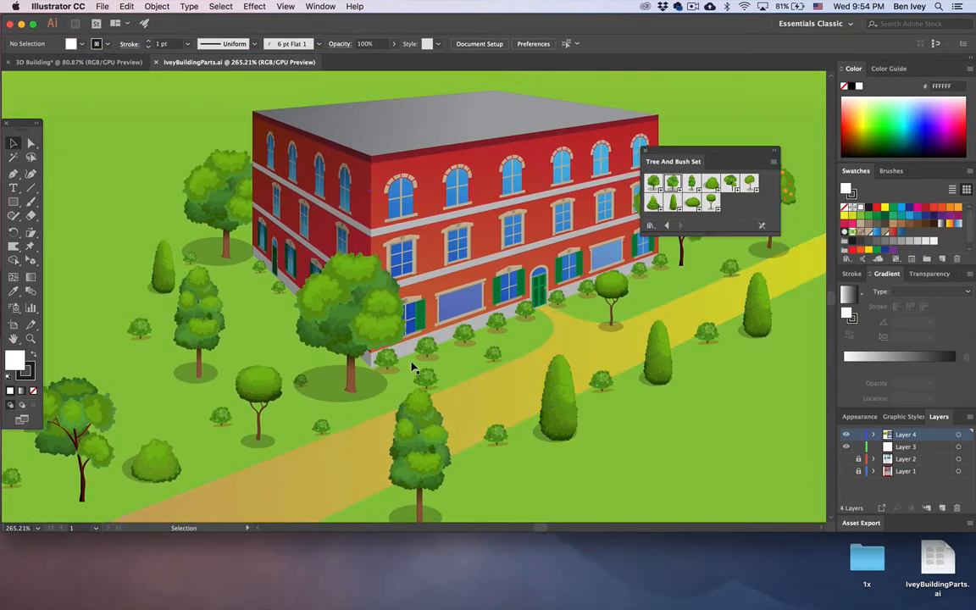
{"action": "scroll", "coordinate": [552, 312], "scroll_direction": "right", "scroll_amount": 1}
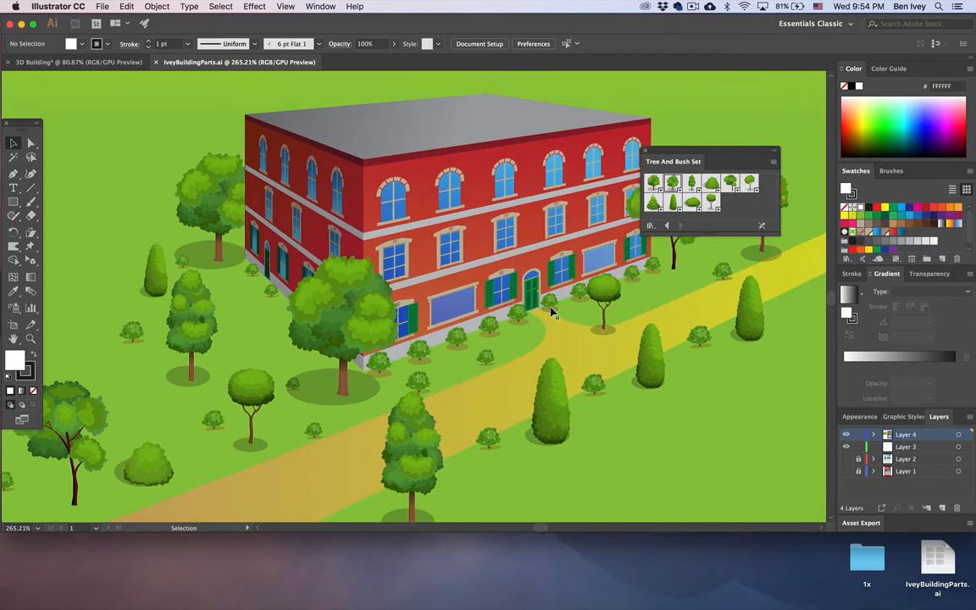
{"action": "scroll", "coordinate": [552, 312], "scroll_direction": "right", "scroll_amount": 3}
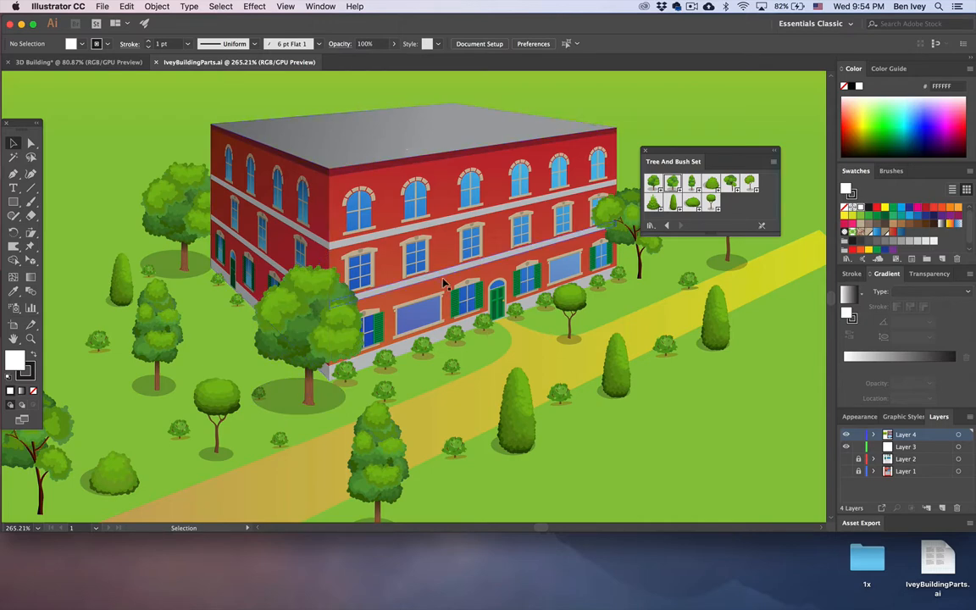
{"action": "left_click_drag", "start_coordinate": [733, 150], "coordinate": [781, 138]}
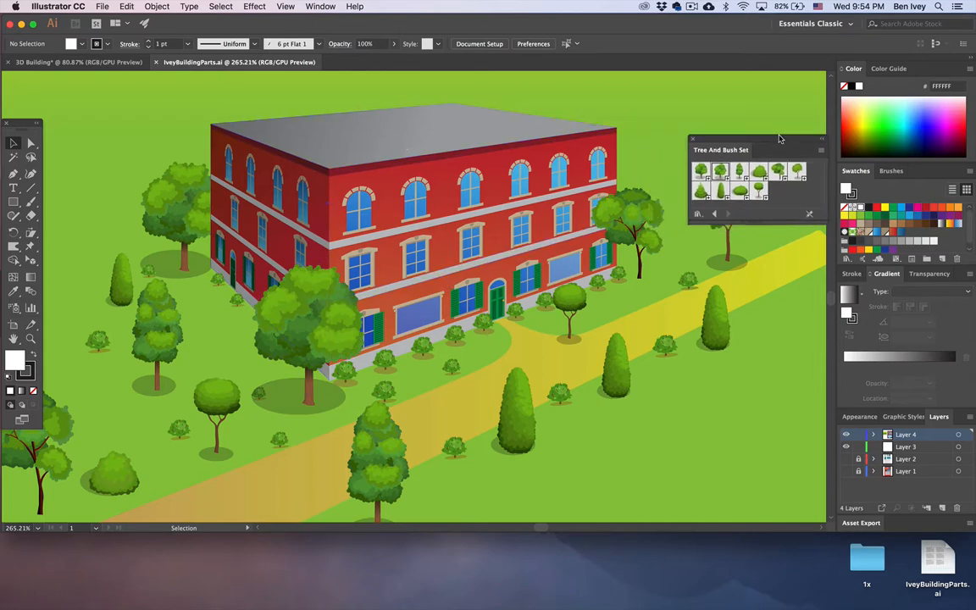
{"action": "scroll", "coordinate": [552, 255], "scroll_direction": "down", "scroll_amount": 2}
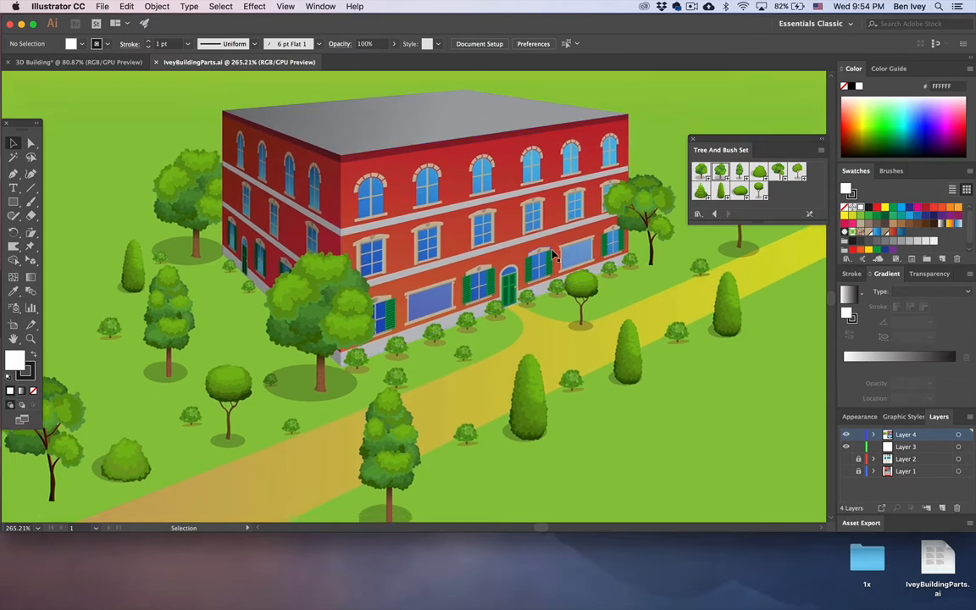
{"action": "scroll", "coordinate": [552, 255], "scroll_direction": "up", "scroll_amount": 1}
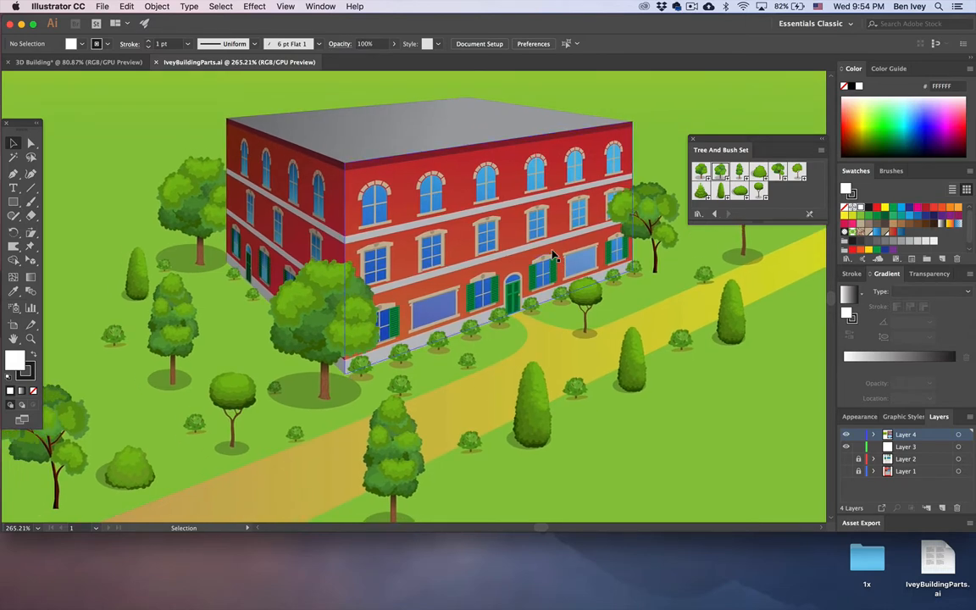